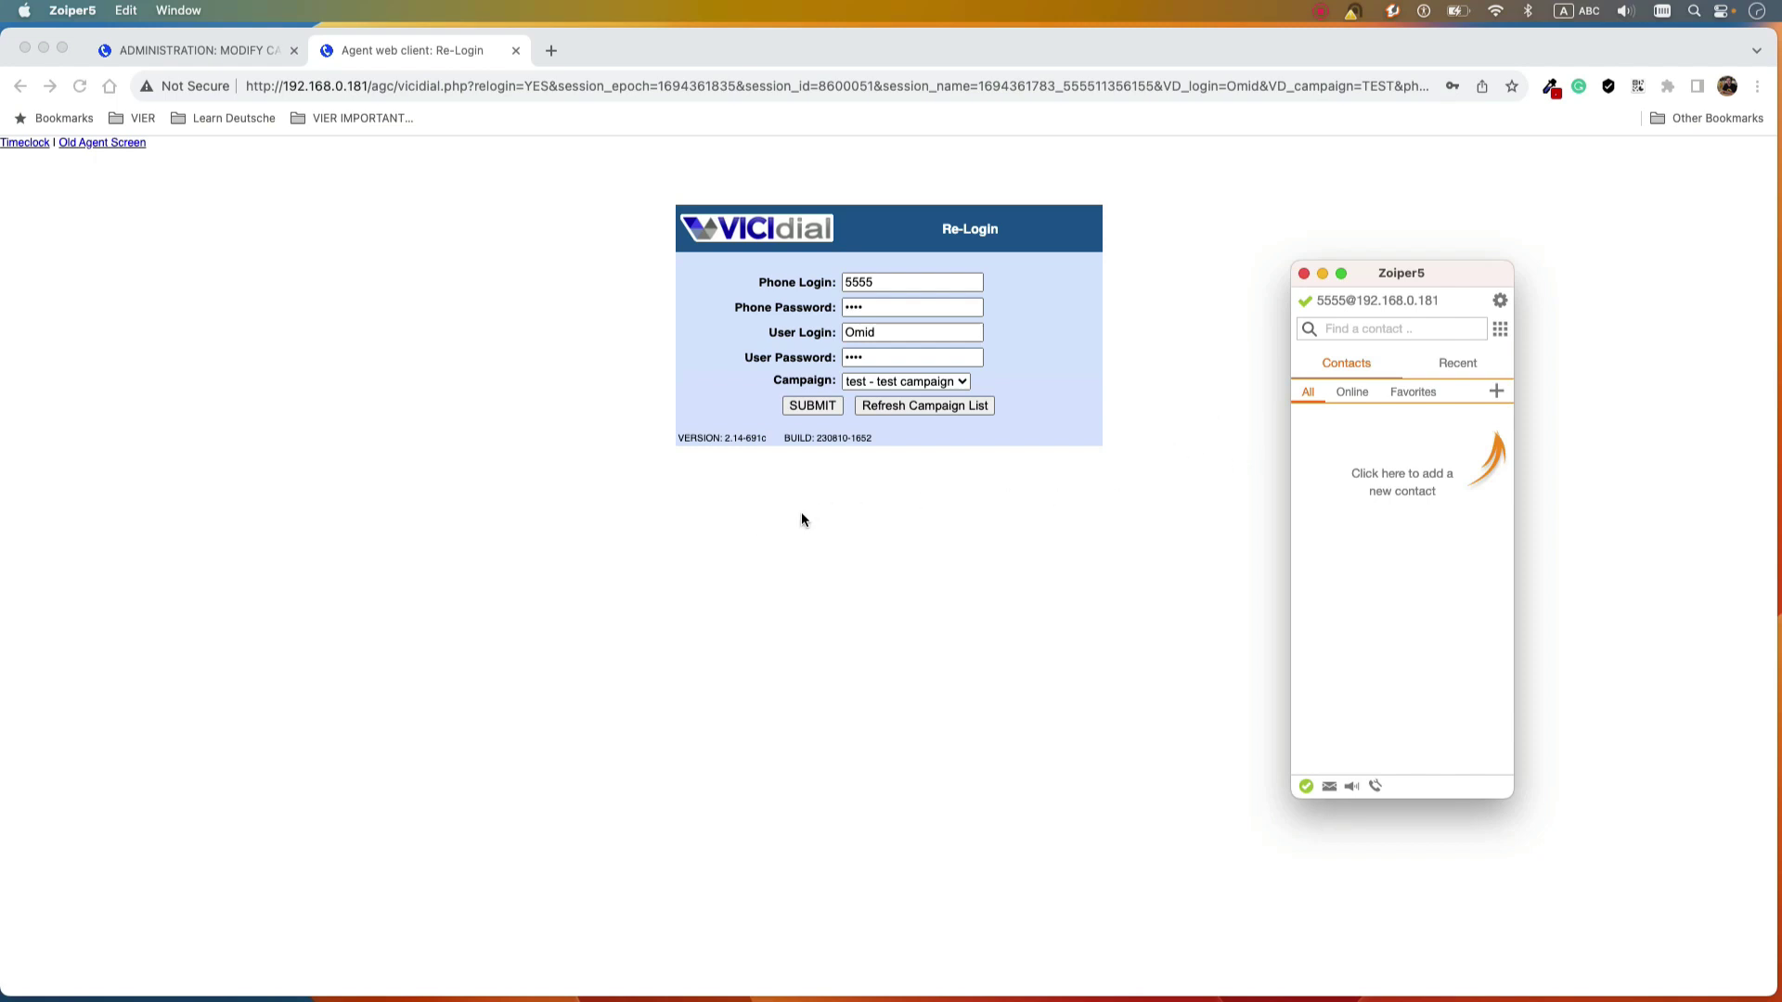
- Log the agent in to the test campaign with the prefilled phone and user credentials
{"action": "left_click", "coordinate": [844, 519]}
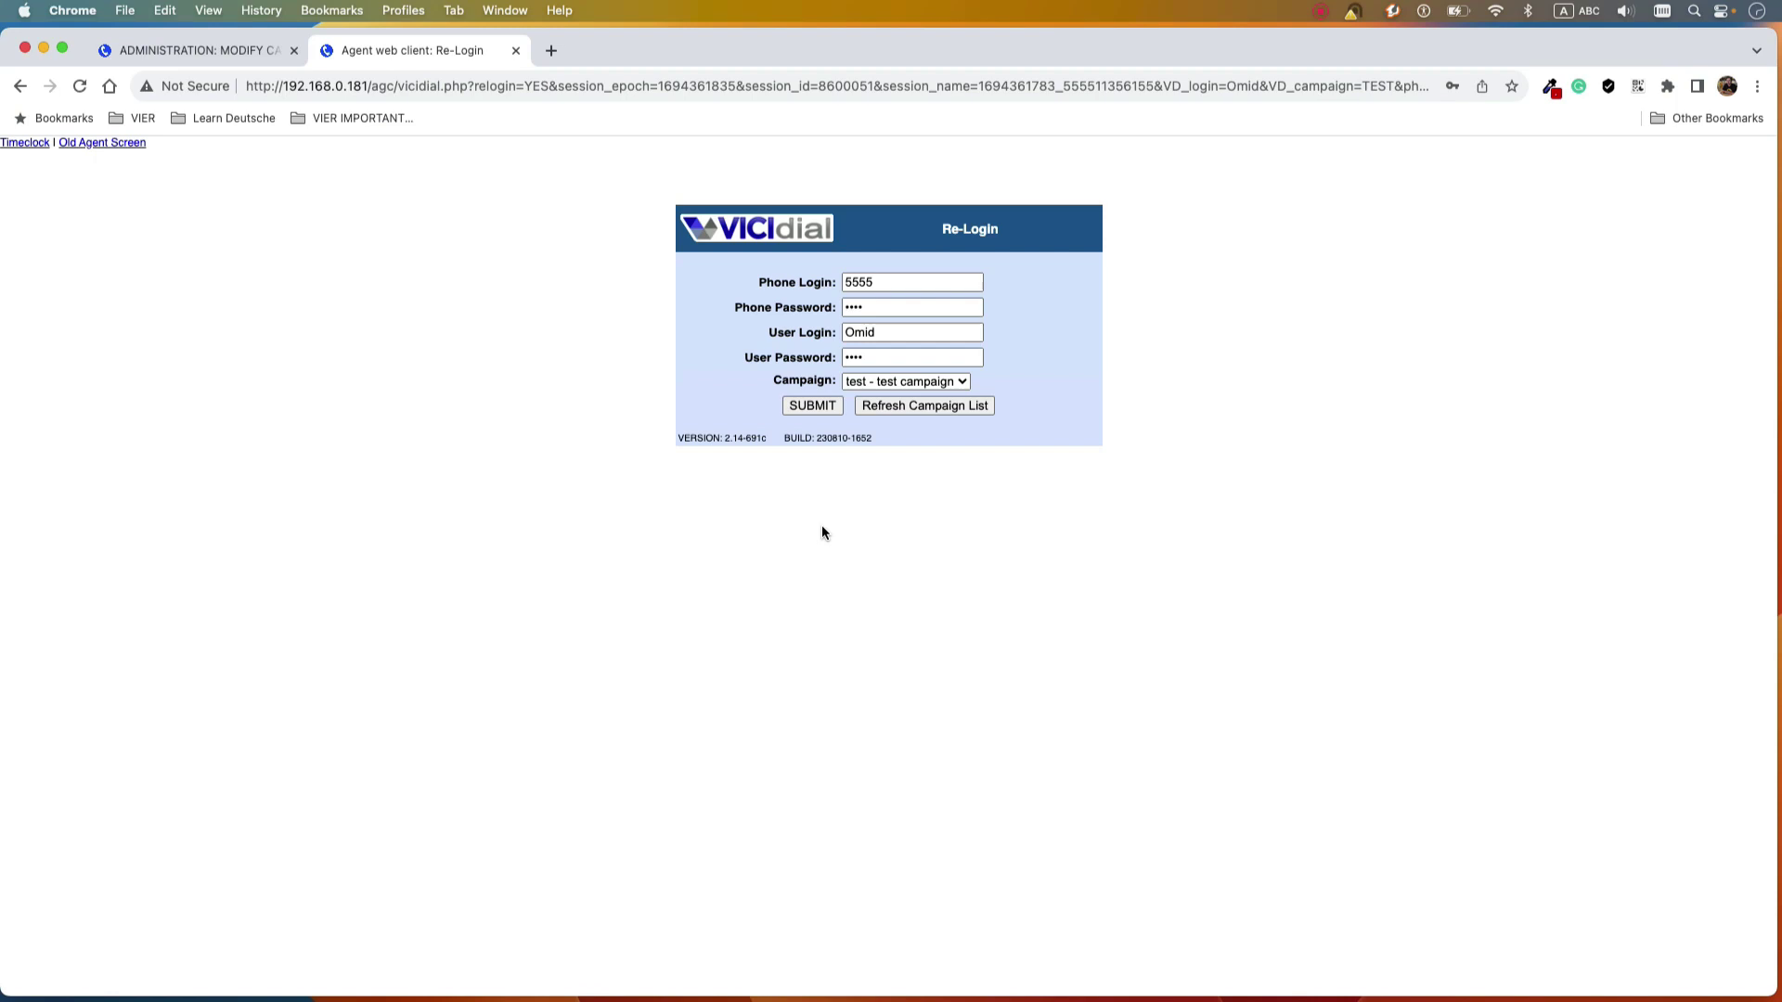
{"action": "left_click", "coordinate": [822, 531]}
{"action": "mouse_move", "coordinate": [961, 995]}
{"action": "left_click", "coordinate": [977, 965]}
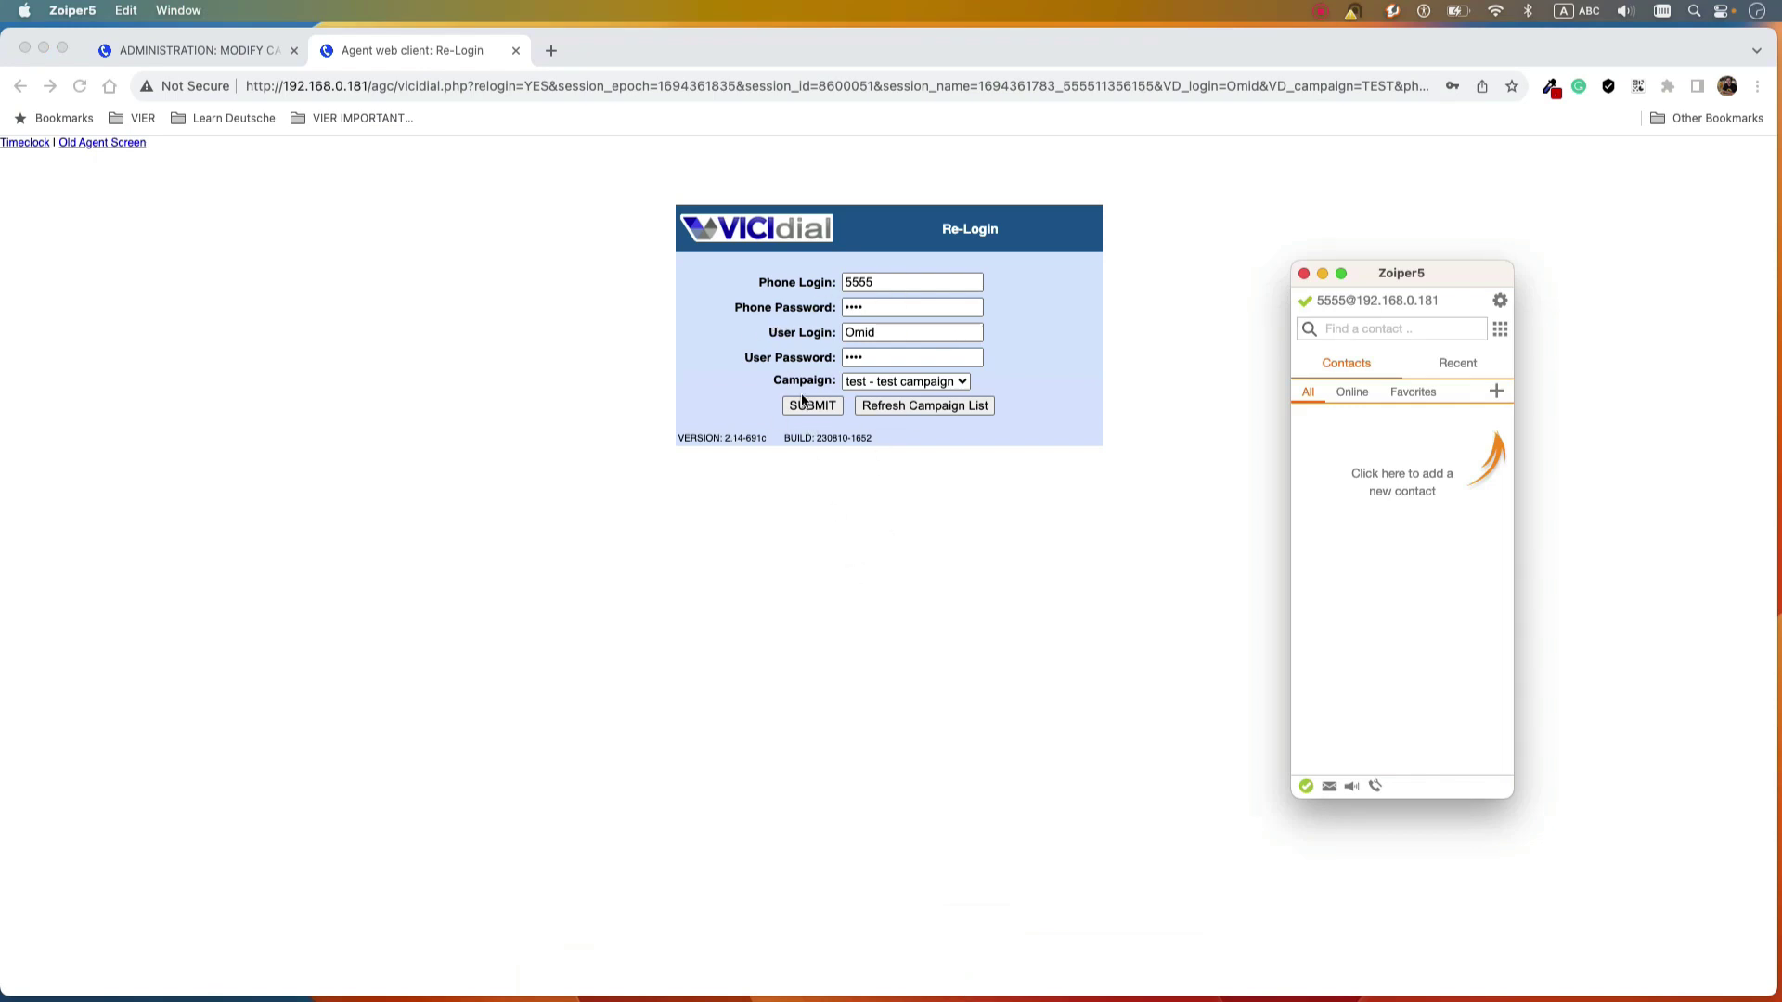
{"action": "left_click", "coordinate": [826, 537]}
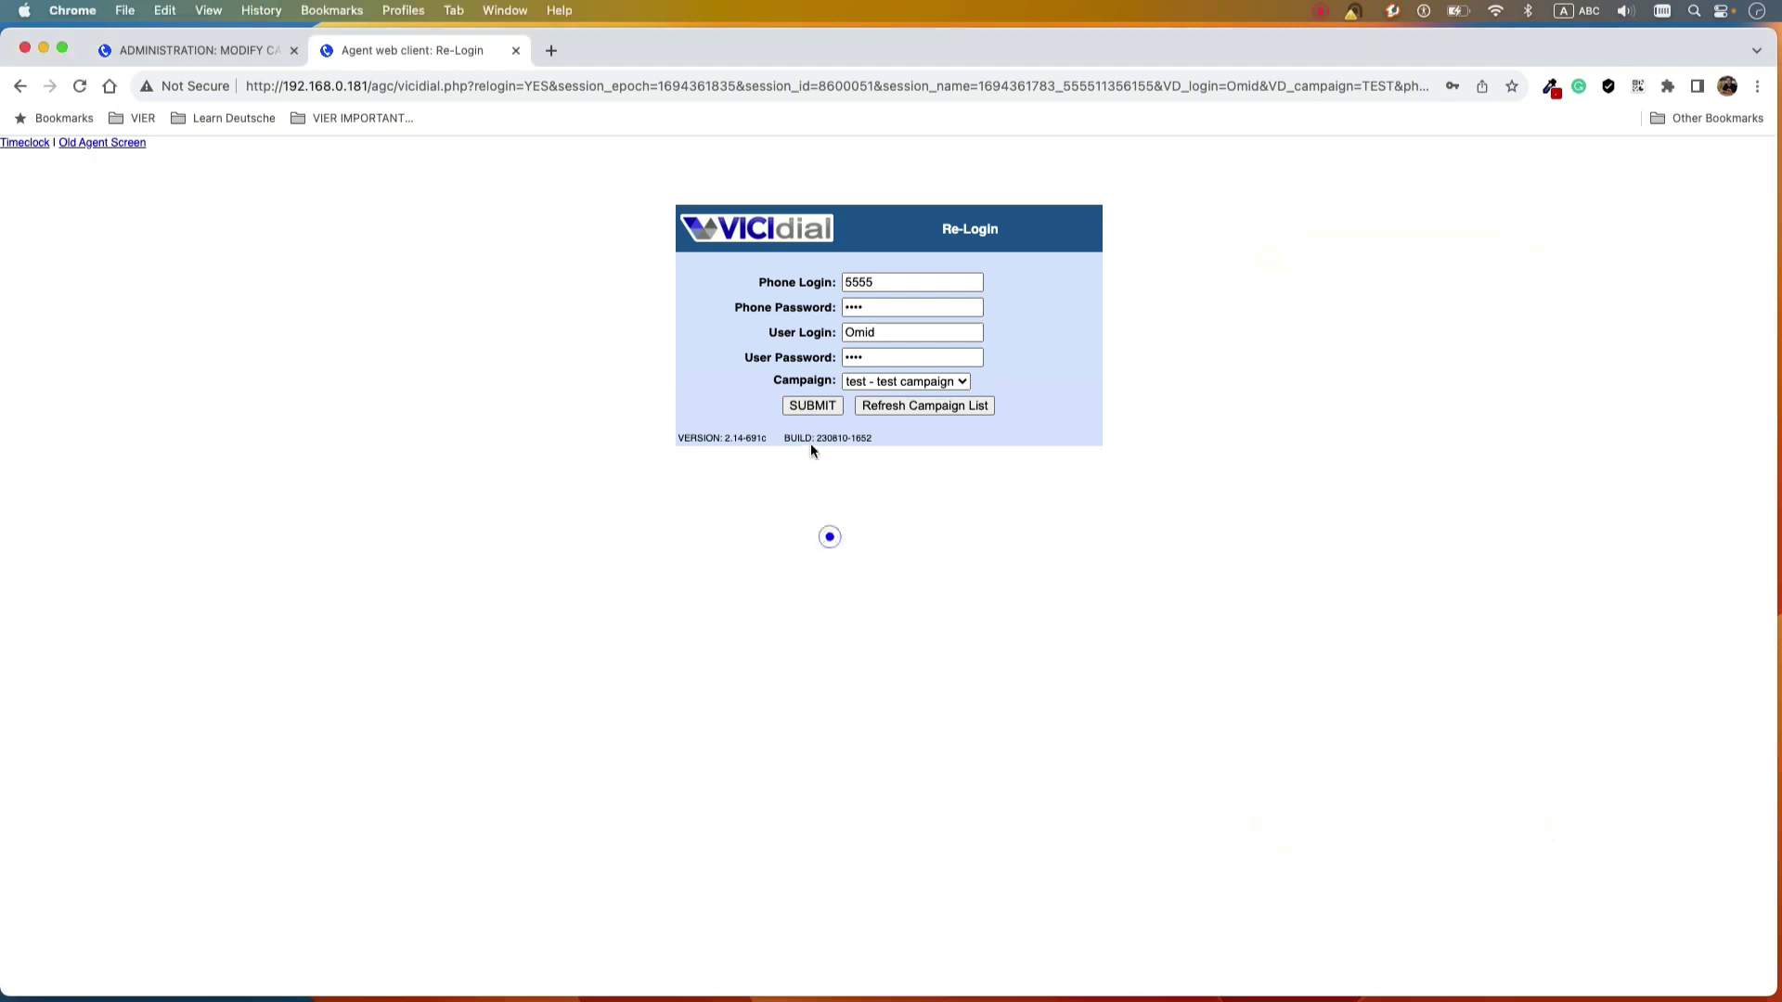
{"action": "left_click", "coordinate": [810, 406]}
- Answer the incoming agent session call in Zoiper5 and dismiss the browser's password warning
{"action": "mouse_move", "coordinate": [974, 995]}
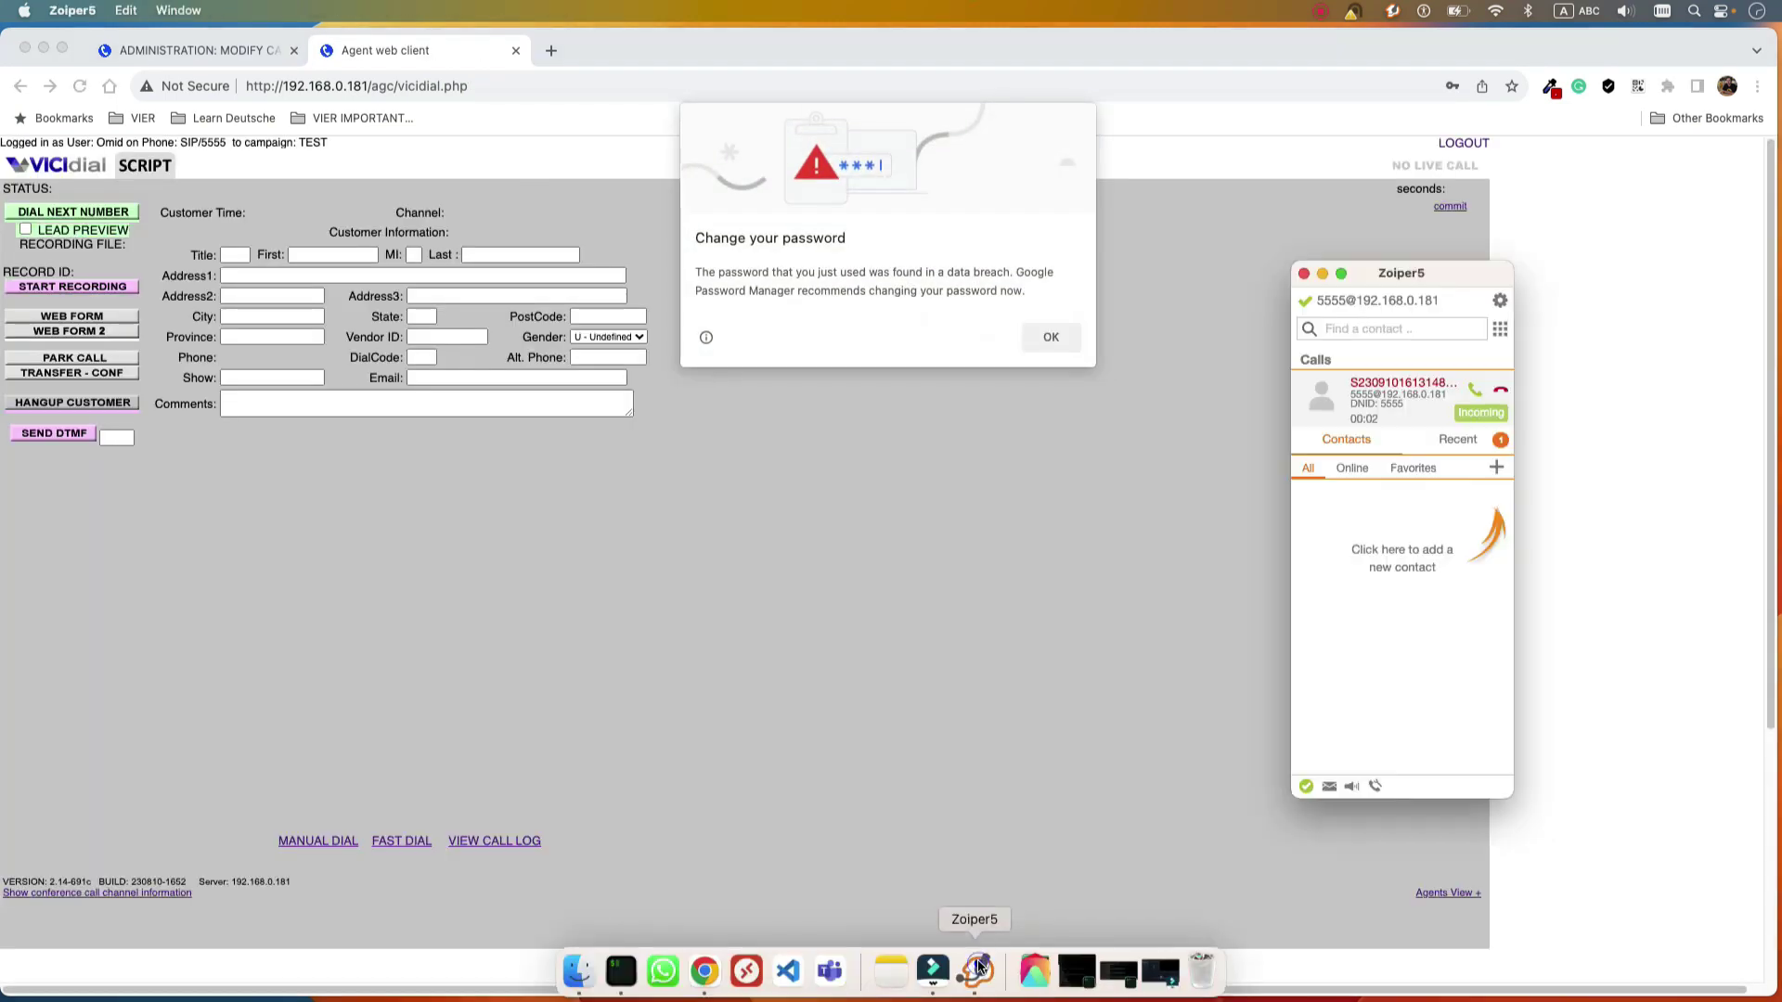
{"action": "left_click", "coordinate": [975, 991]}
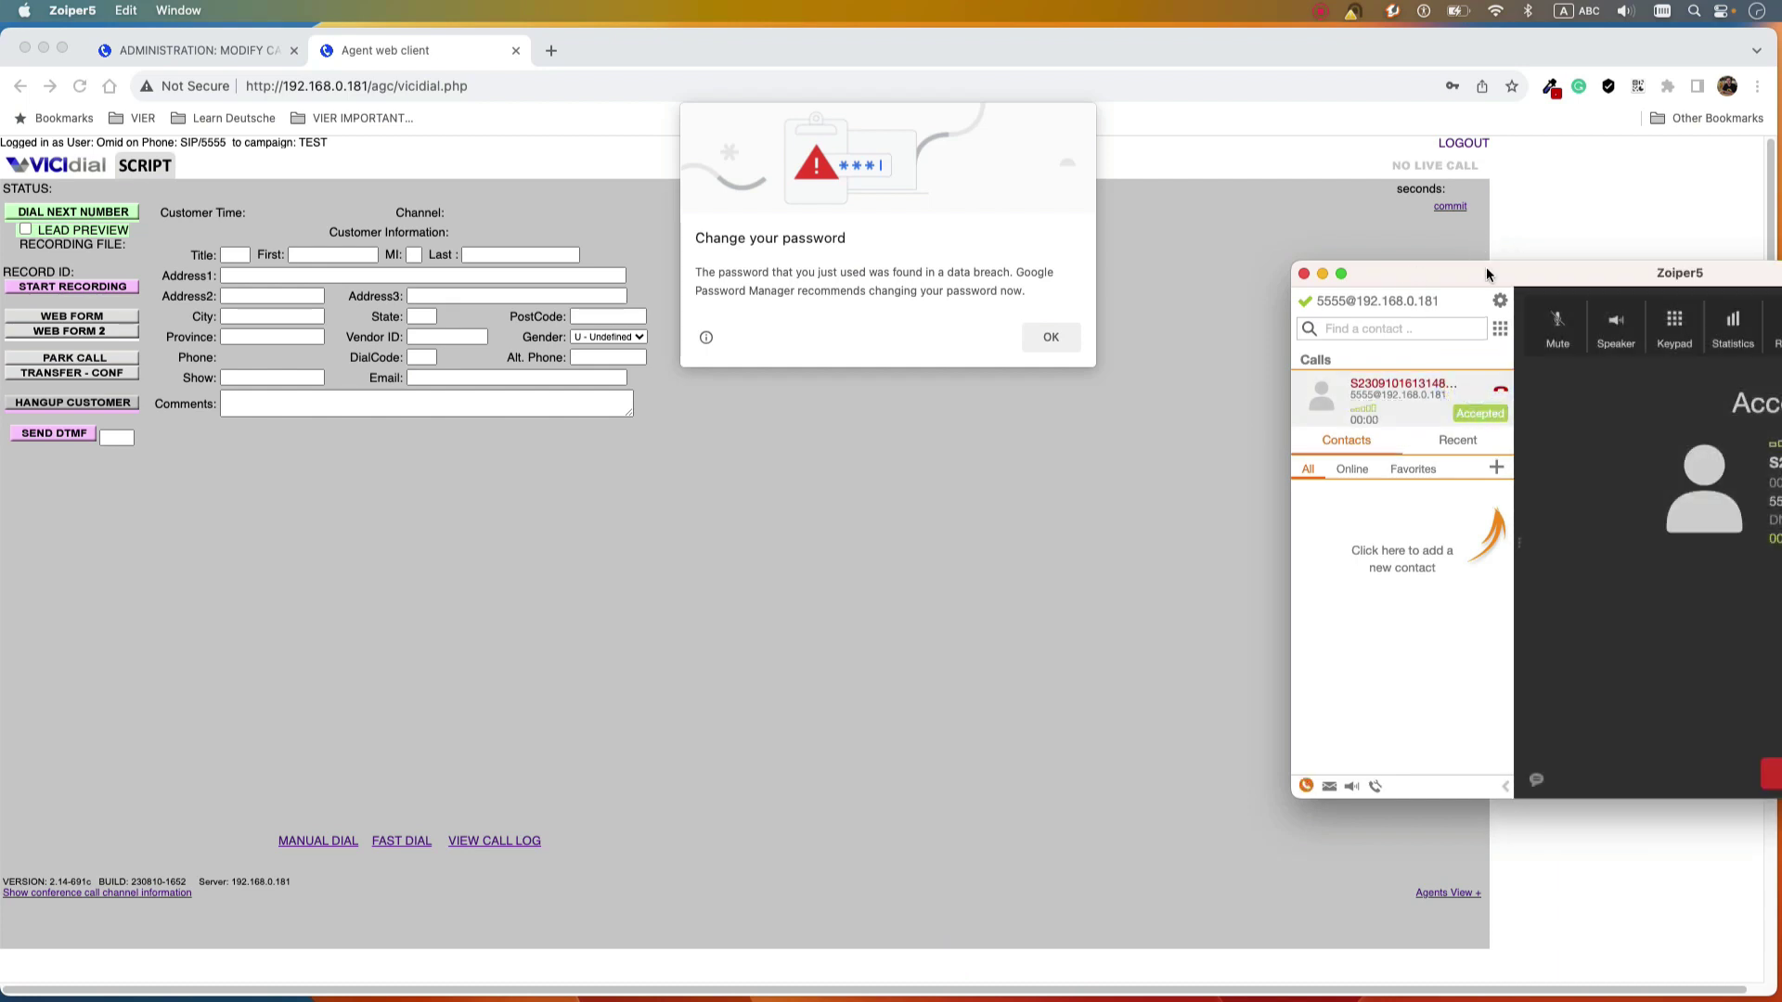
{"action": "left_click_drag", "start_coordinate": [1484, 270], "coordinate": [1049, 302]}
{"action": "left_click", "coordinate": [926, 274]}
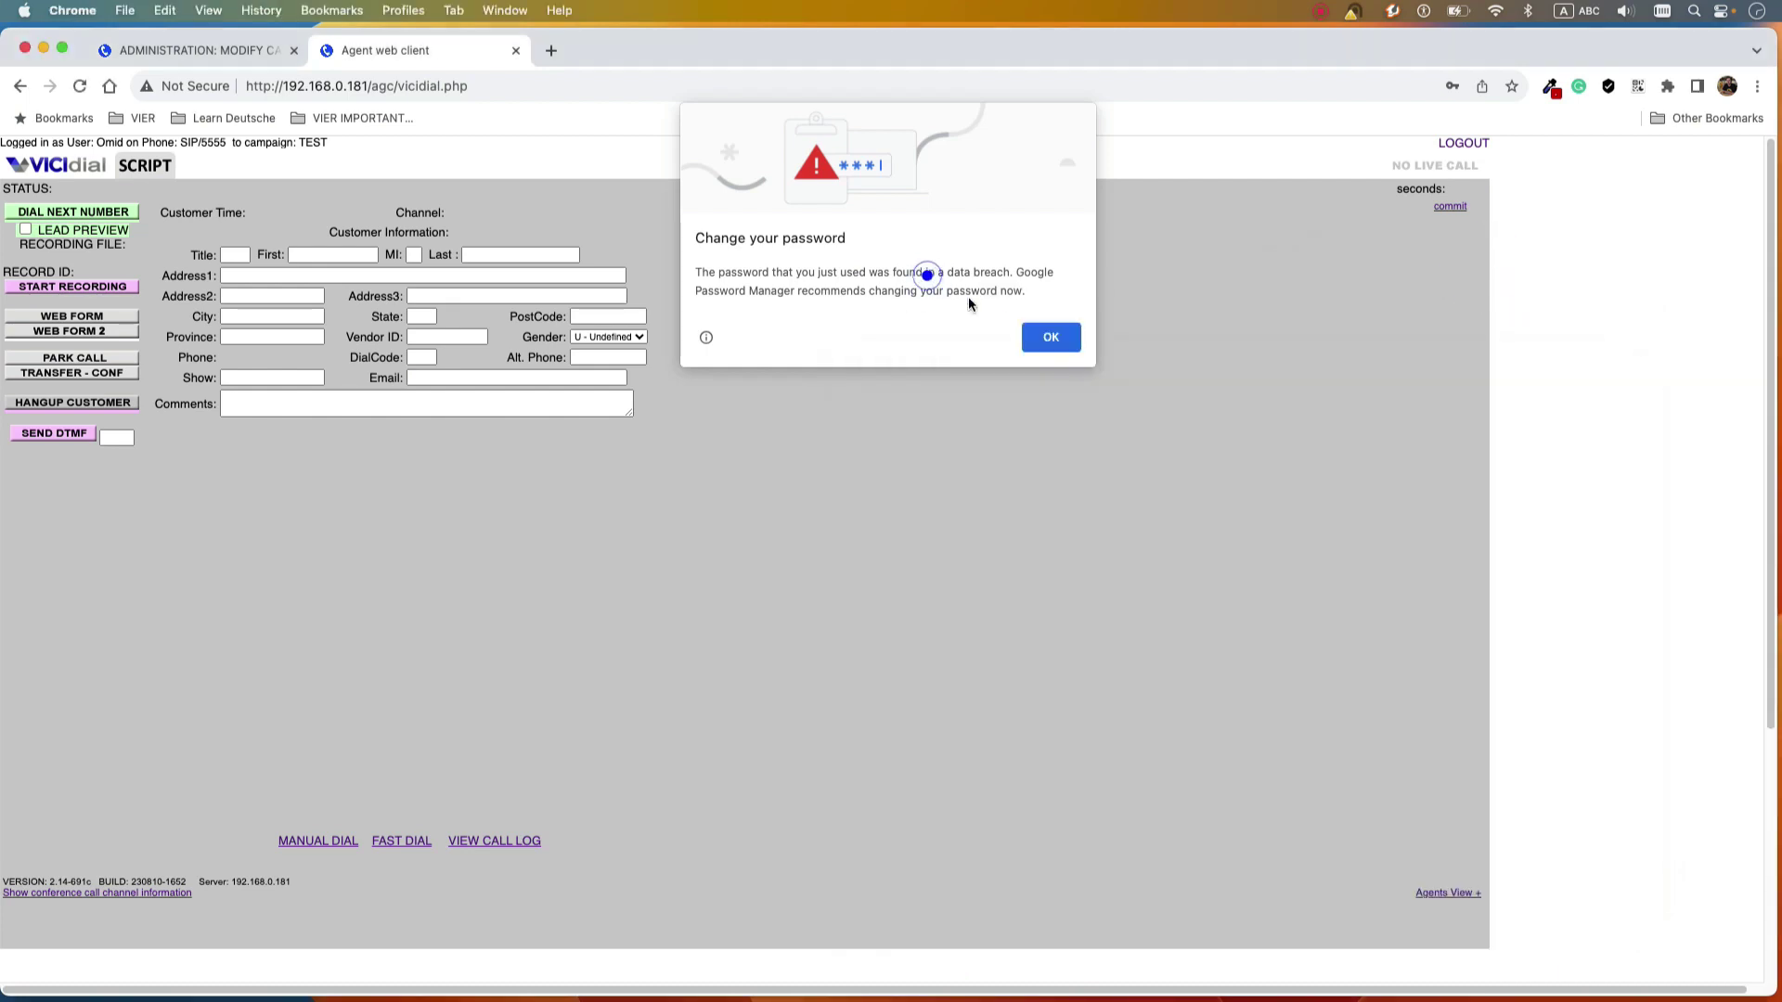
{"action": "left_click", "coordinate": [1050, 337]}
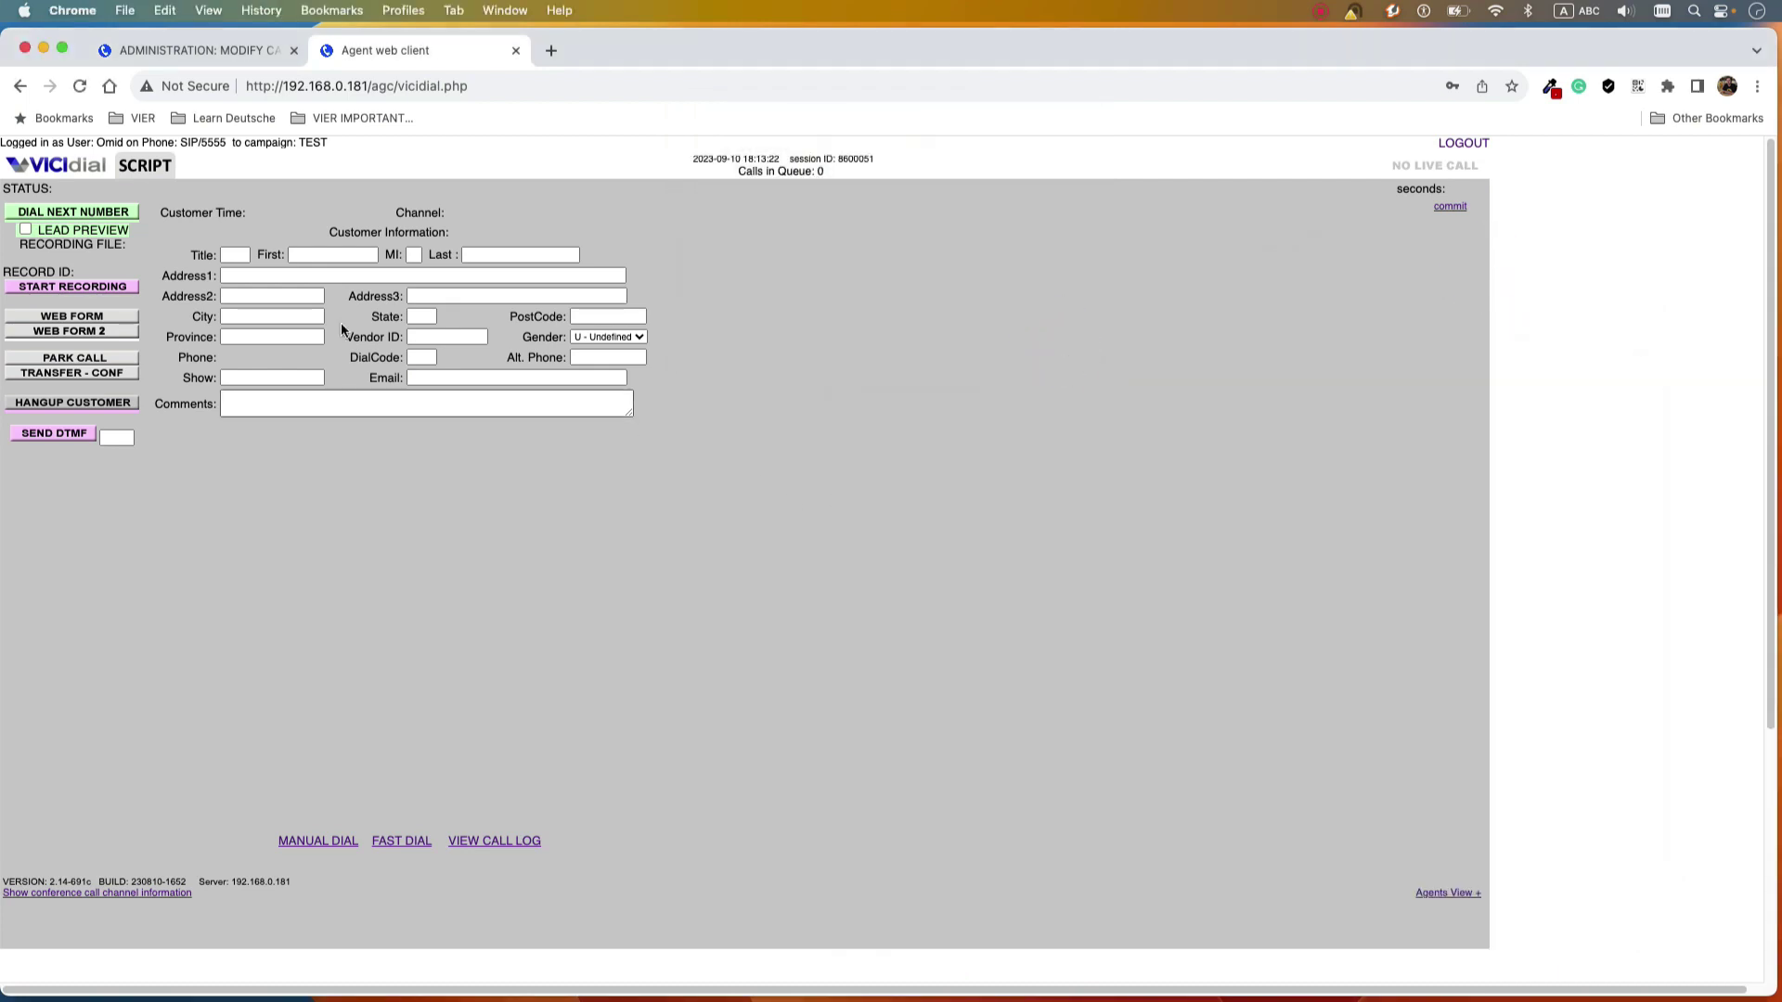
- Redial the most recent number from the agent call log
{"action": "left_click", "coordinate": [480, 842]}
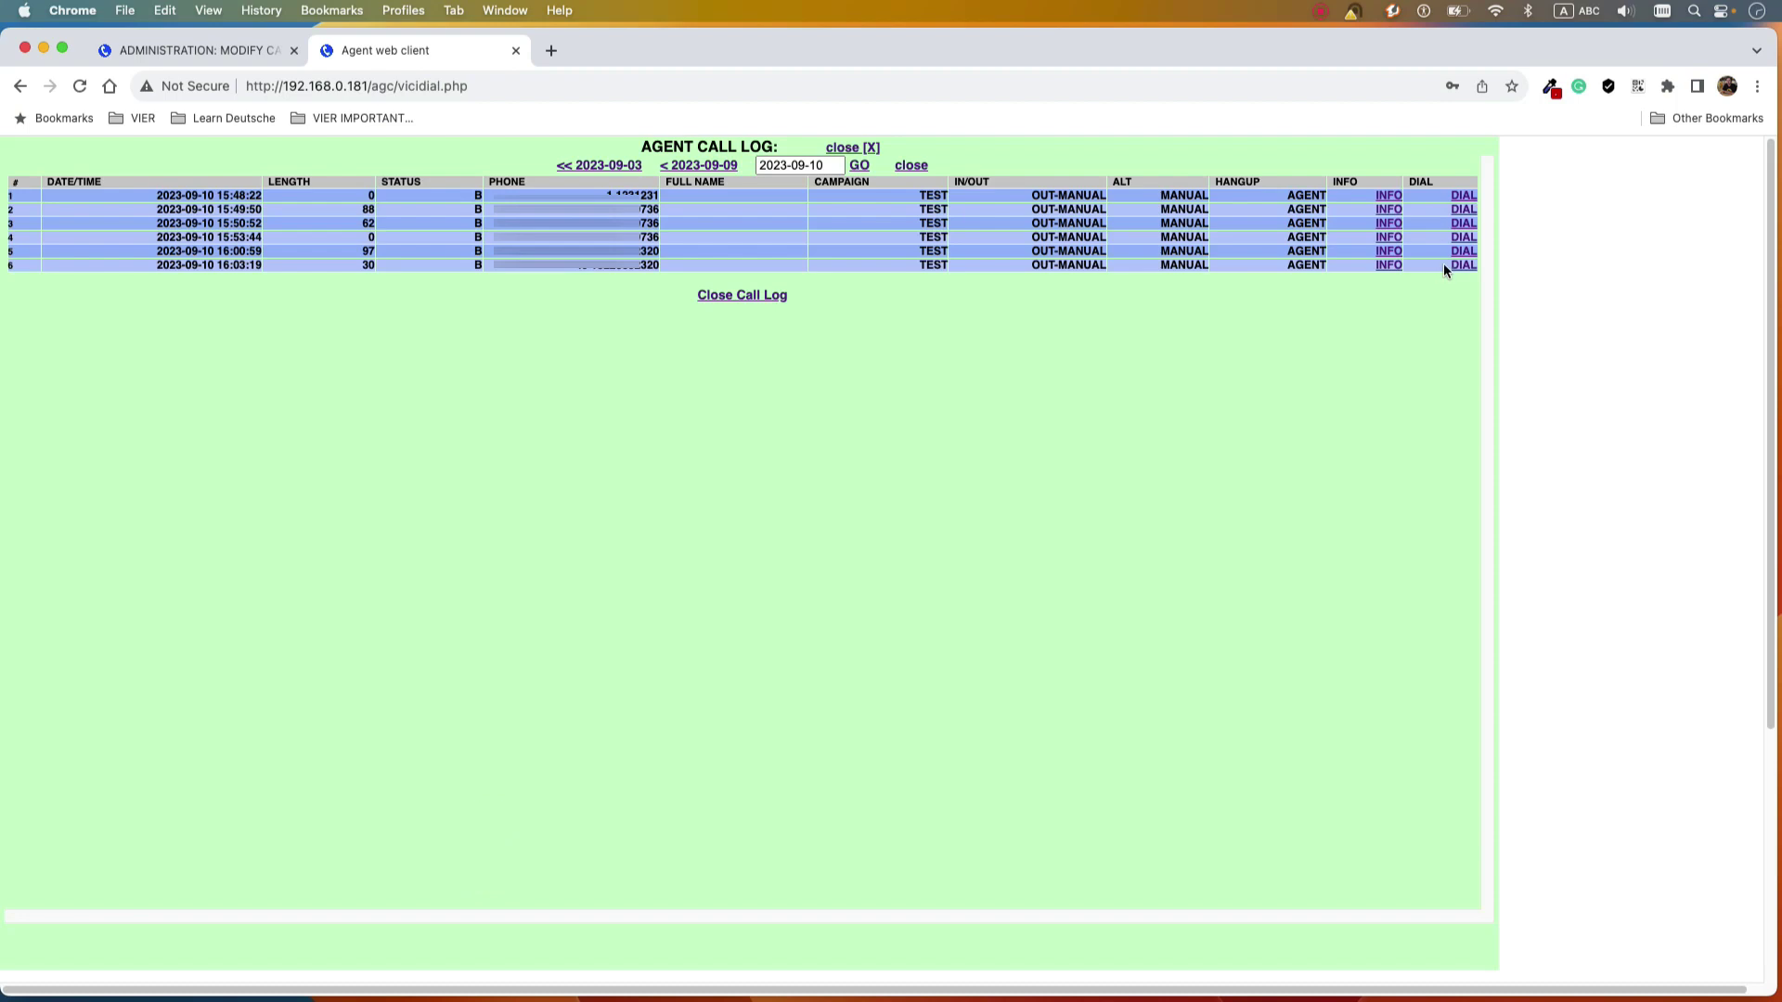
{"action": "left_click", "coordinate": [1456, 265]}
{"action": "left_click", "coordinate": [618, 507]}
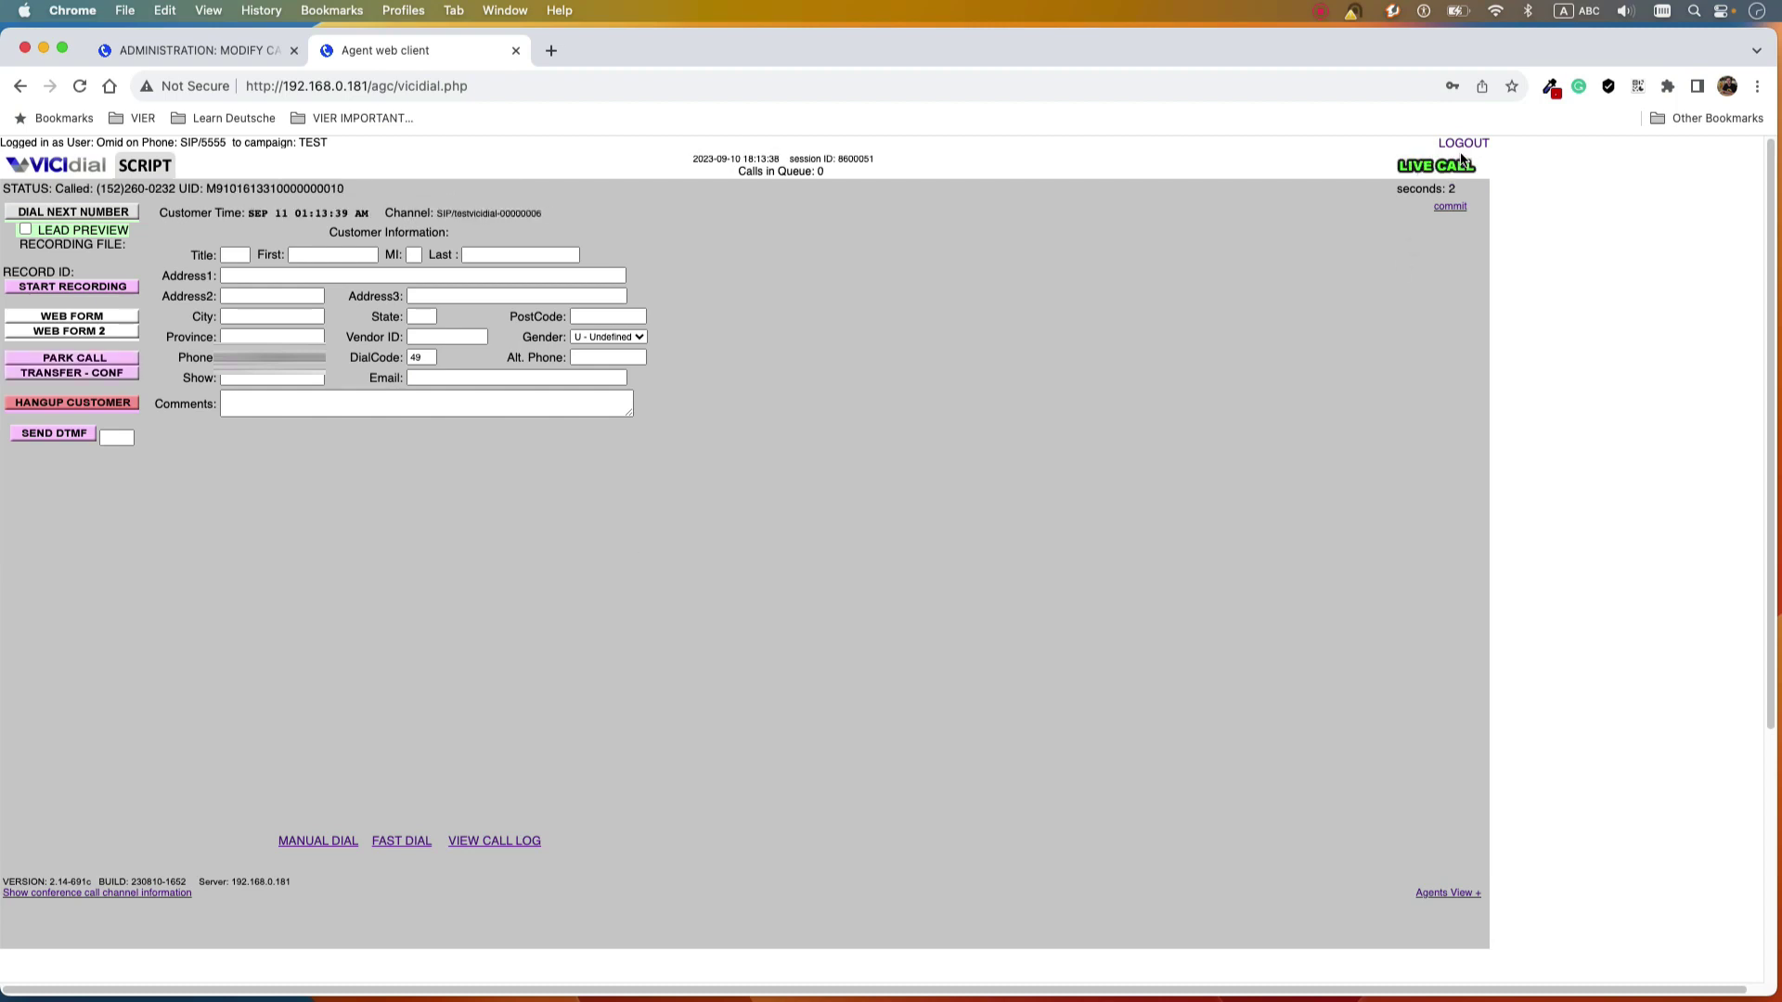
- Play the Hello clip from the script's test soundboard and raise the system sound volume
{"action": "left_click", "coordinate": [148, 169]}
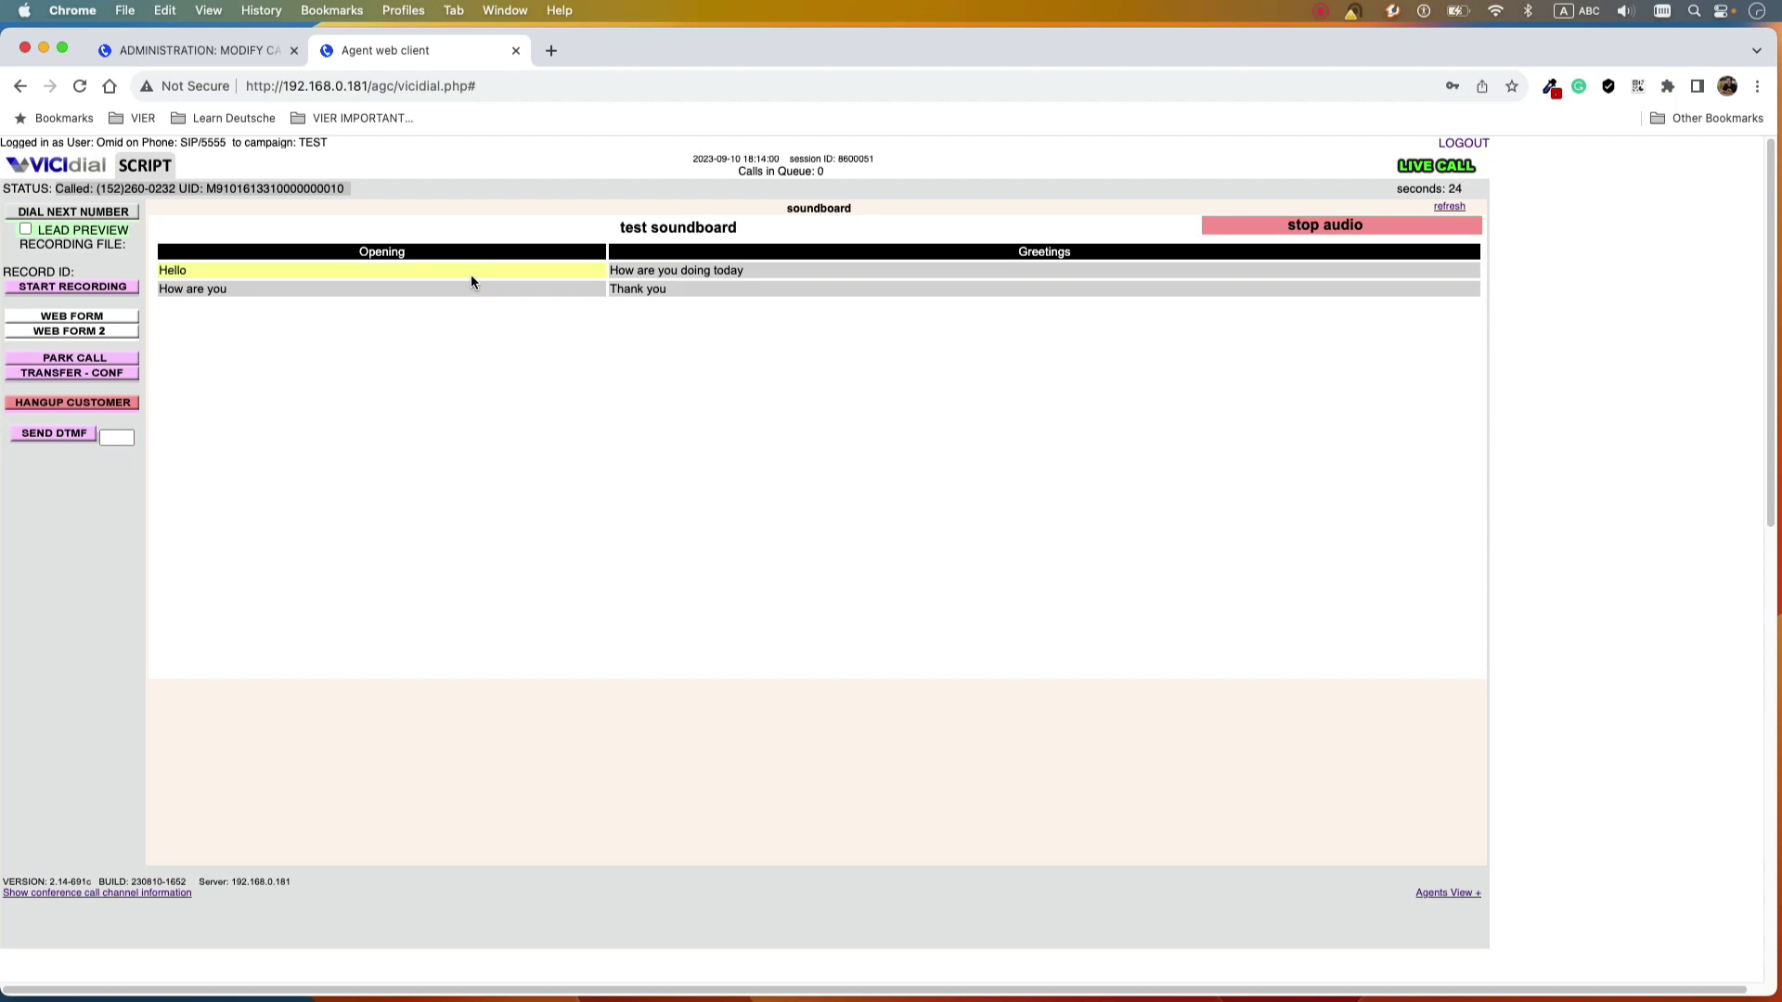
{"action": "left_click", "coordinate": [444, 270]}
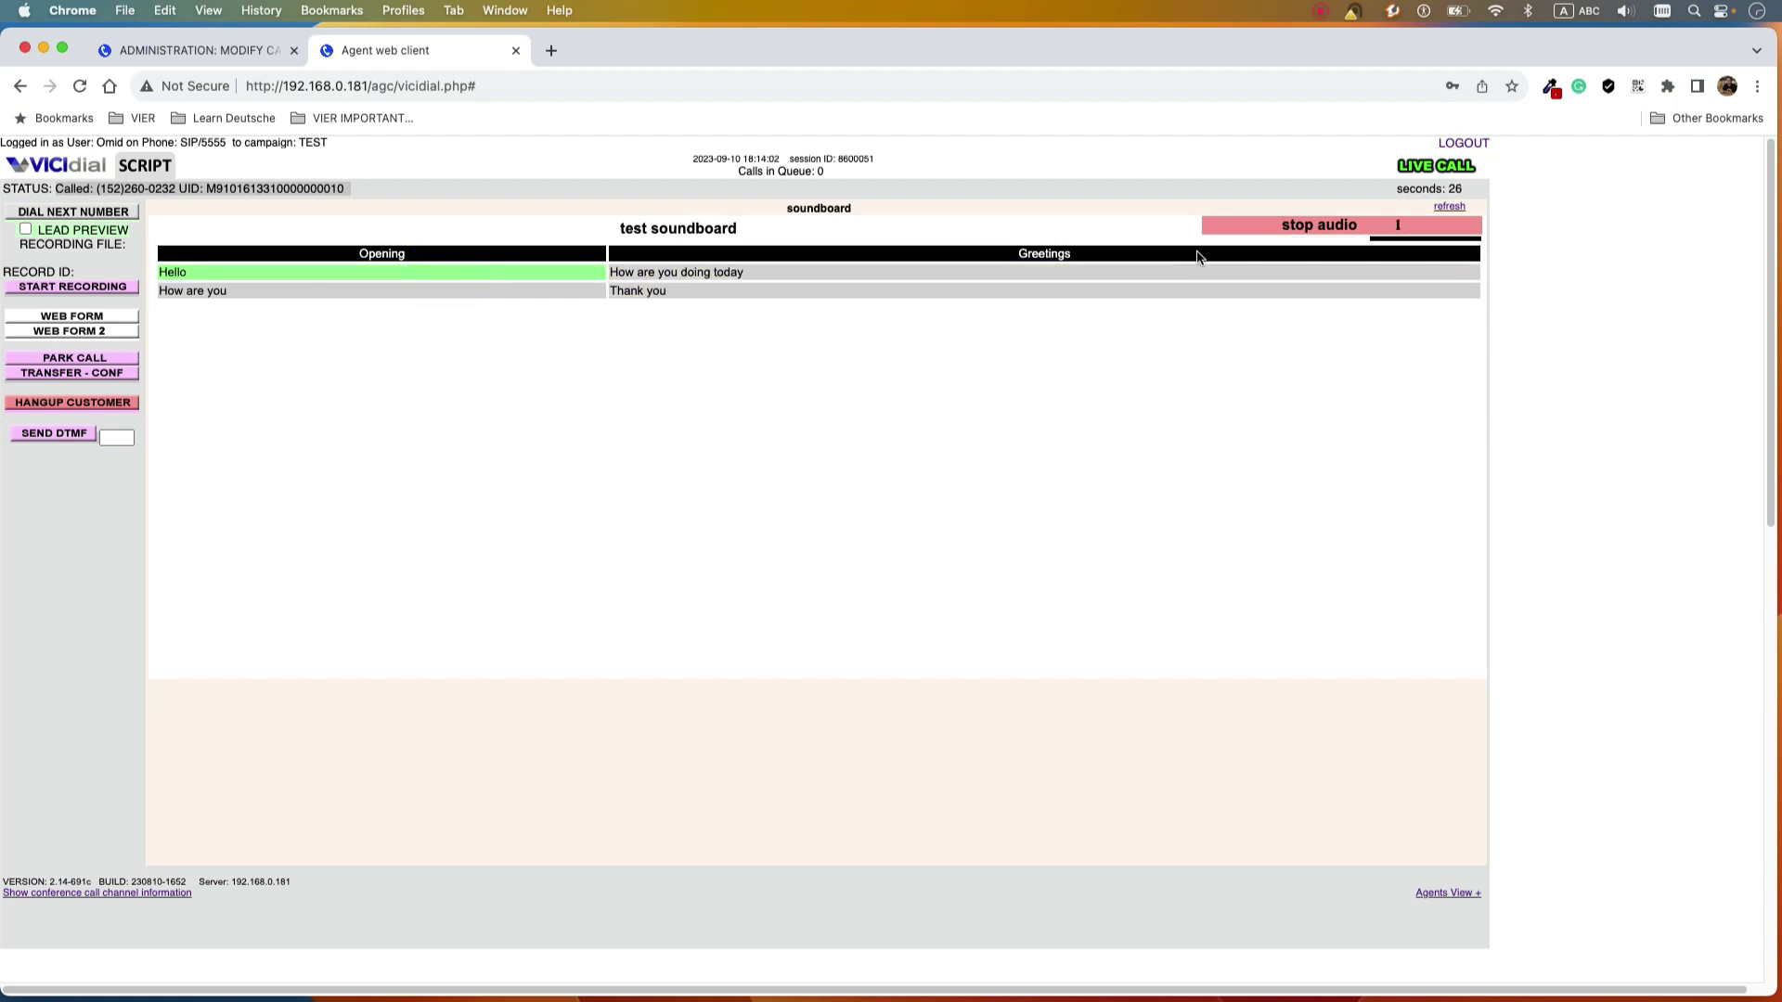
{"action": "left_click", "coordinate": [1624, 12]}
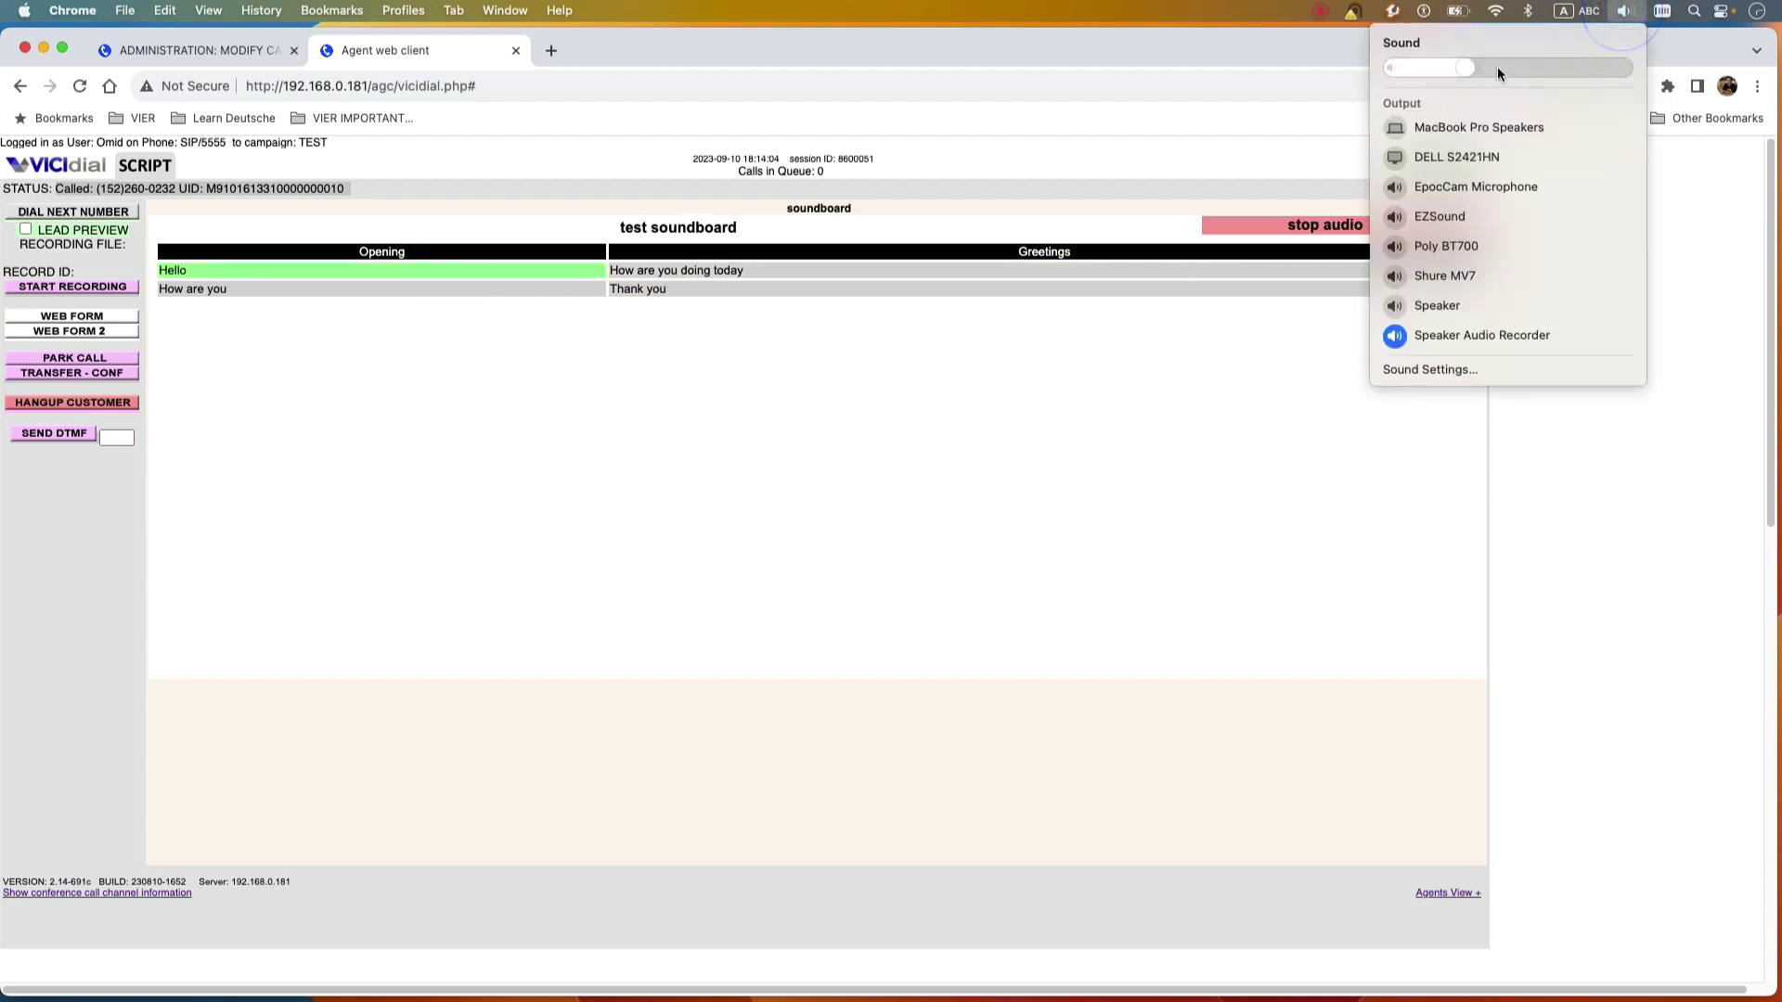
{"action": "left_click_drag", "start_coordinate": [1489, 69], "coordinate": [1511, 69]}
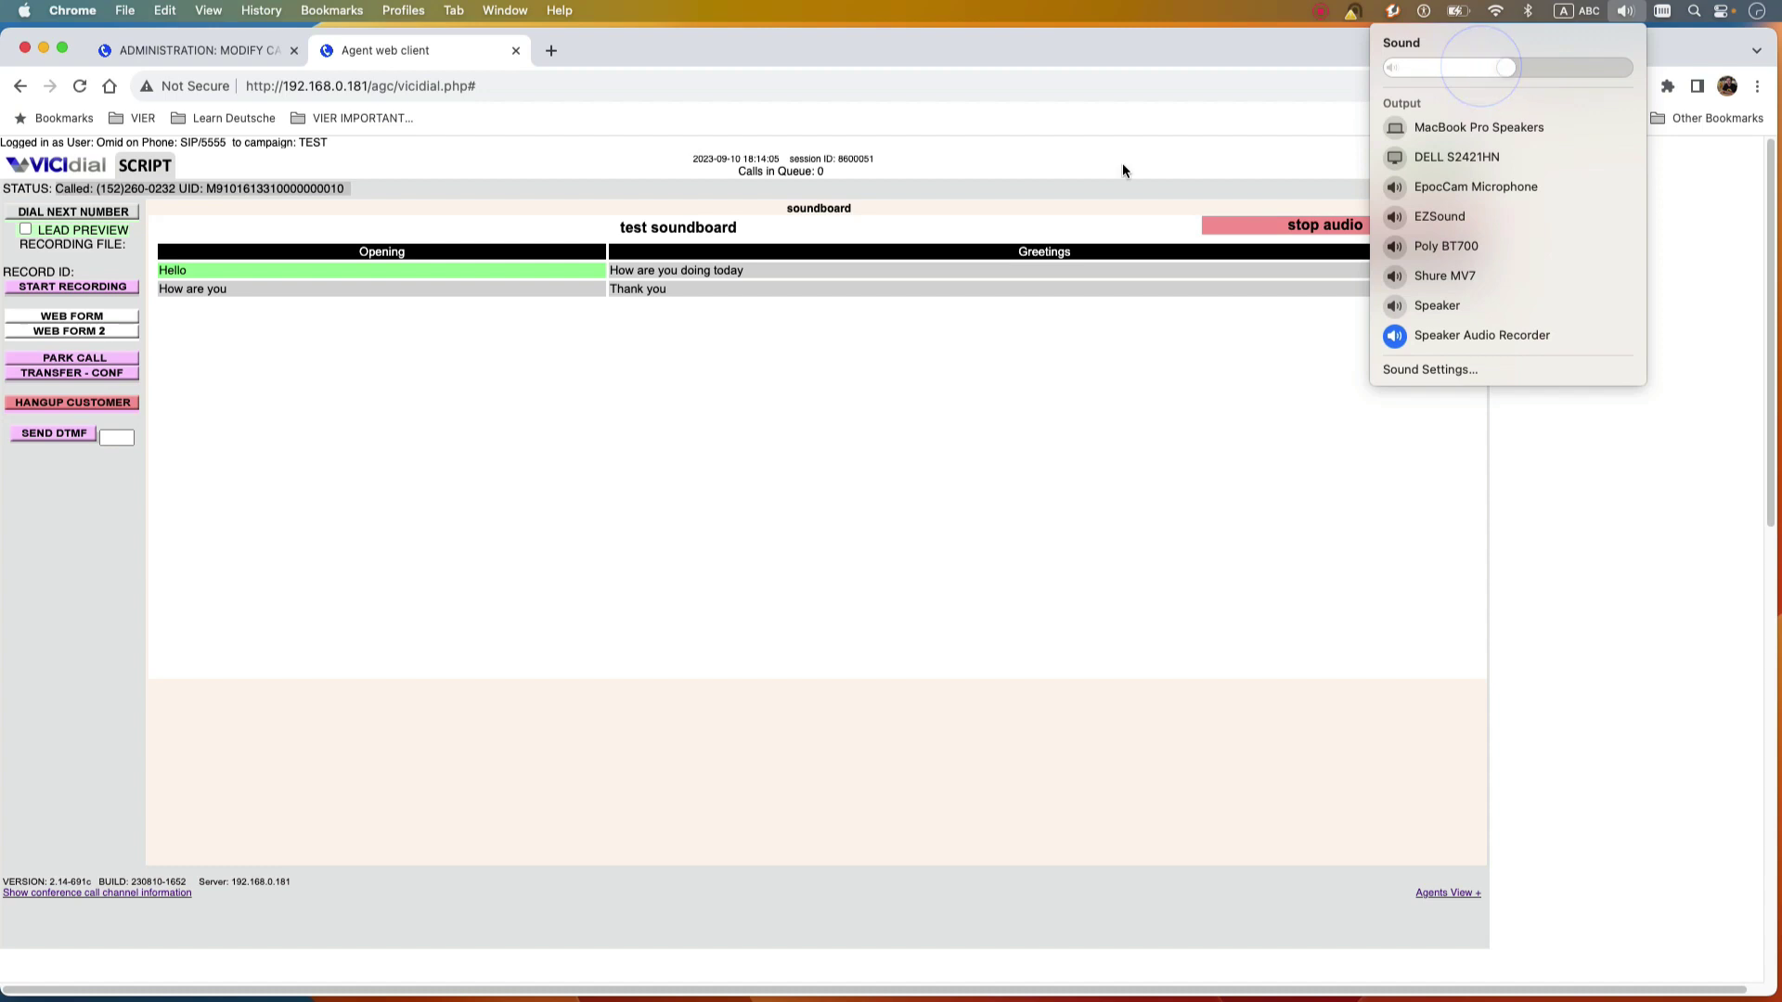
{"action": "left_click", "coordinate": [1283, 229]}
- Play the Hello clip again and the "How are you doing today" clip, stopping the audio after each one
{"action": "left_click", "coordinate": [437, 271]}
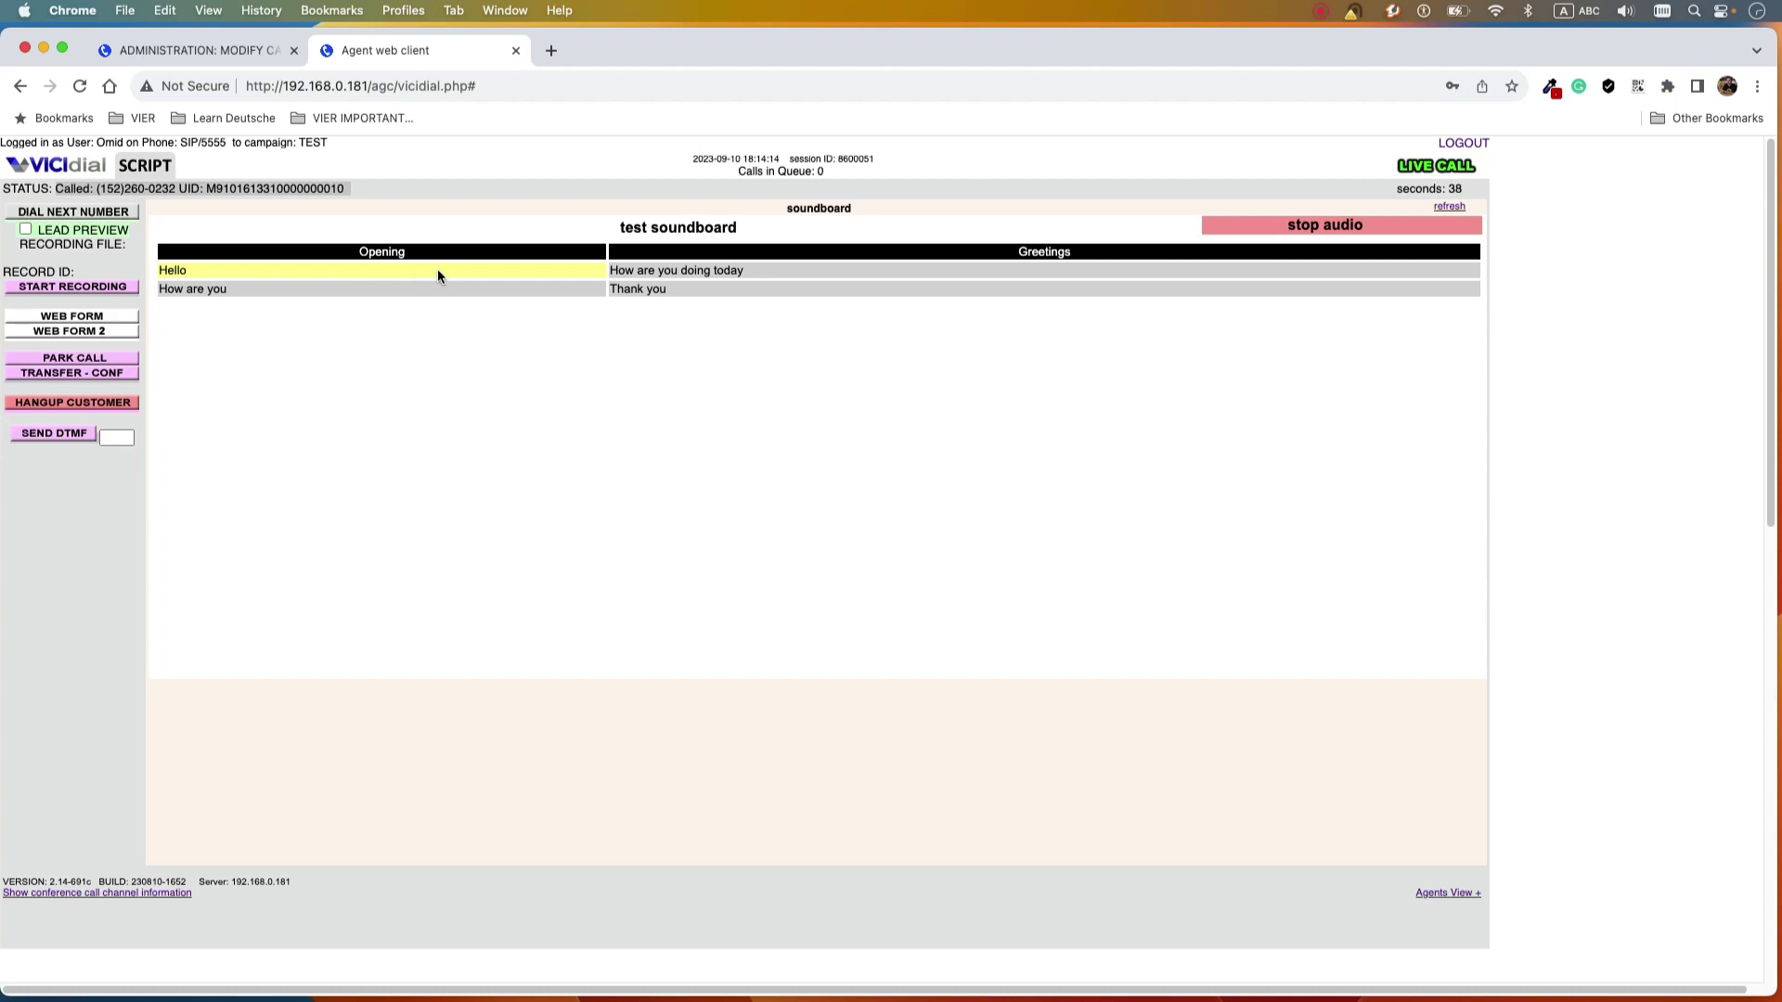
{"action": "left_click", "coordinate": [437, 271]}
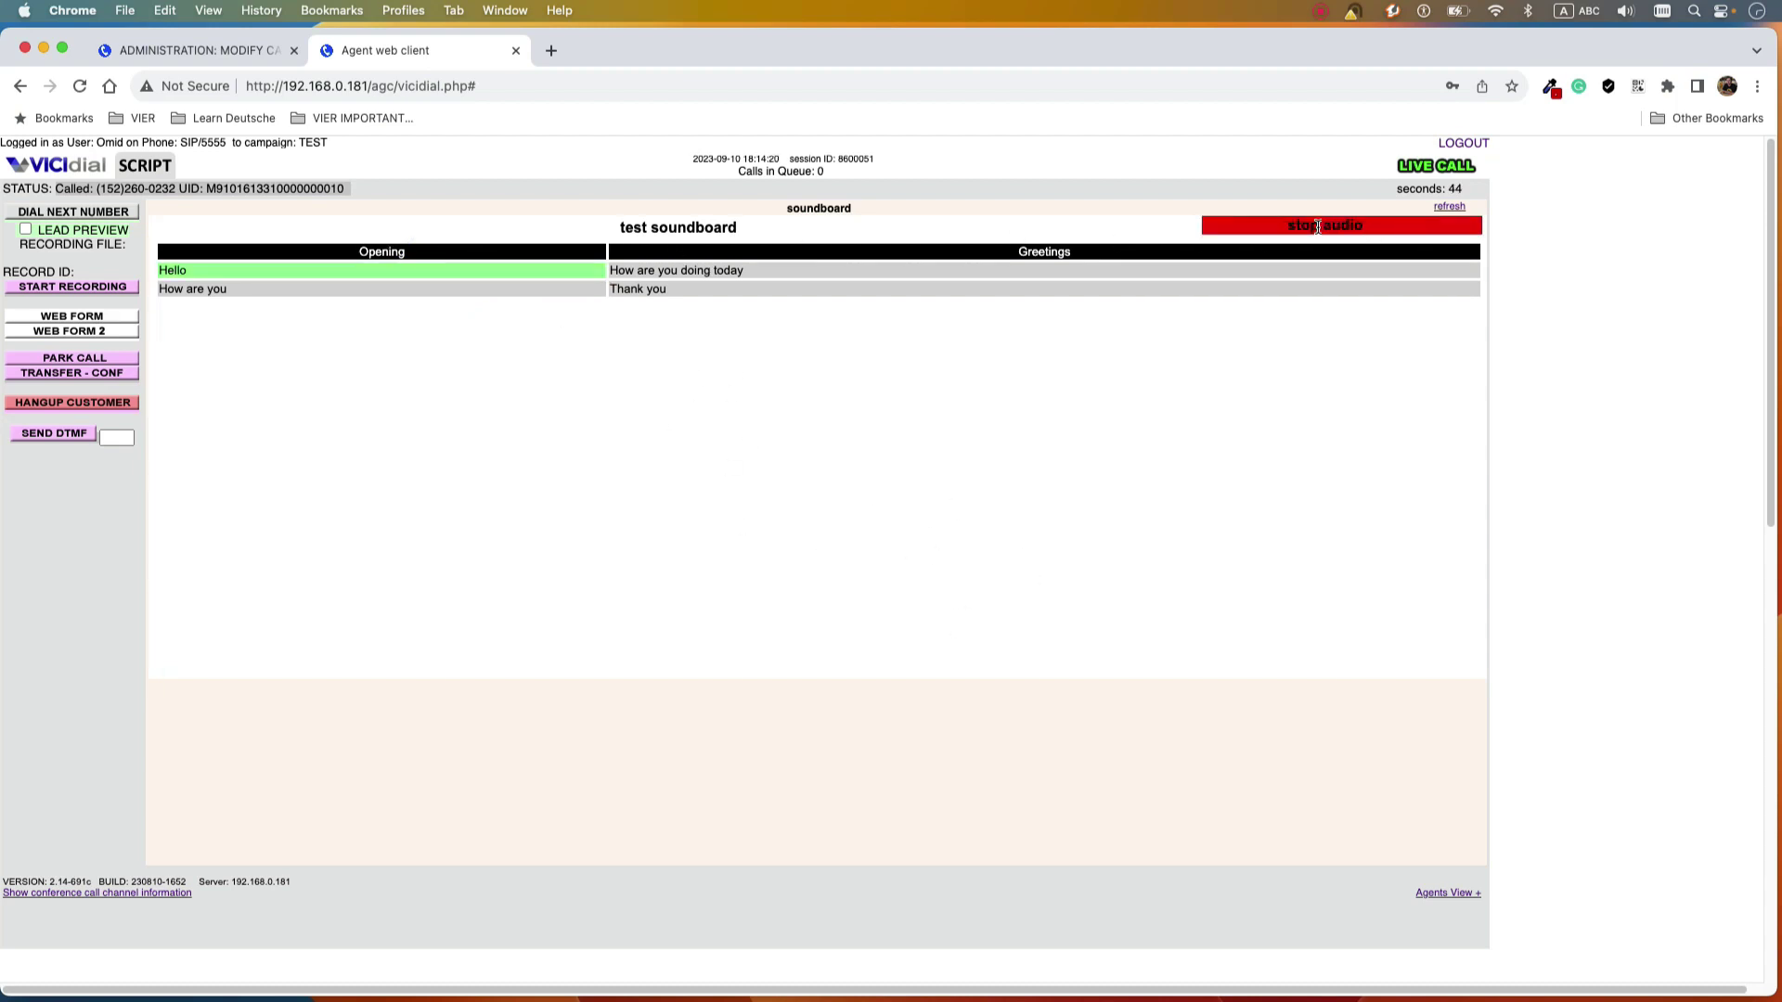
{"action": "left_click", "coordinate": [1315, 226]}
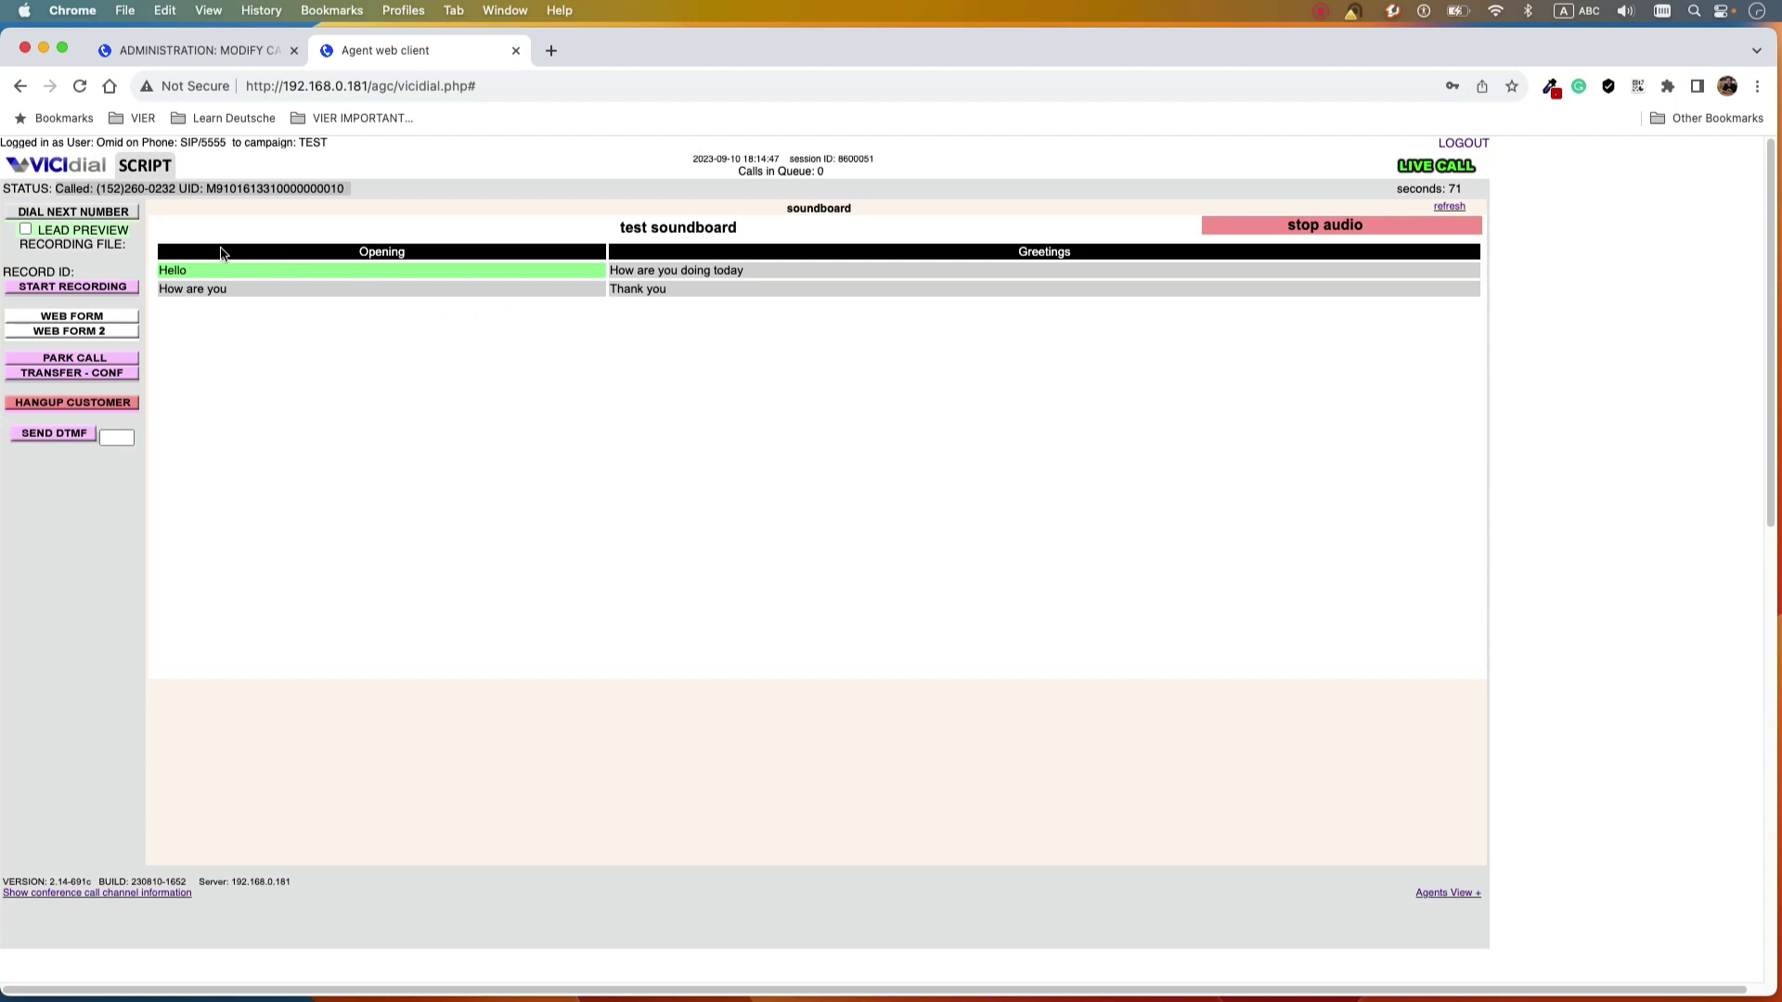
{"action": "left_click", "coordinate": [671, 269]}
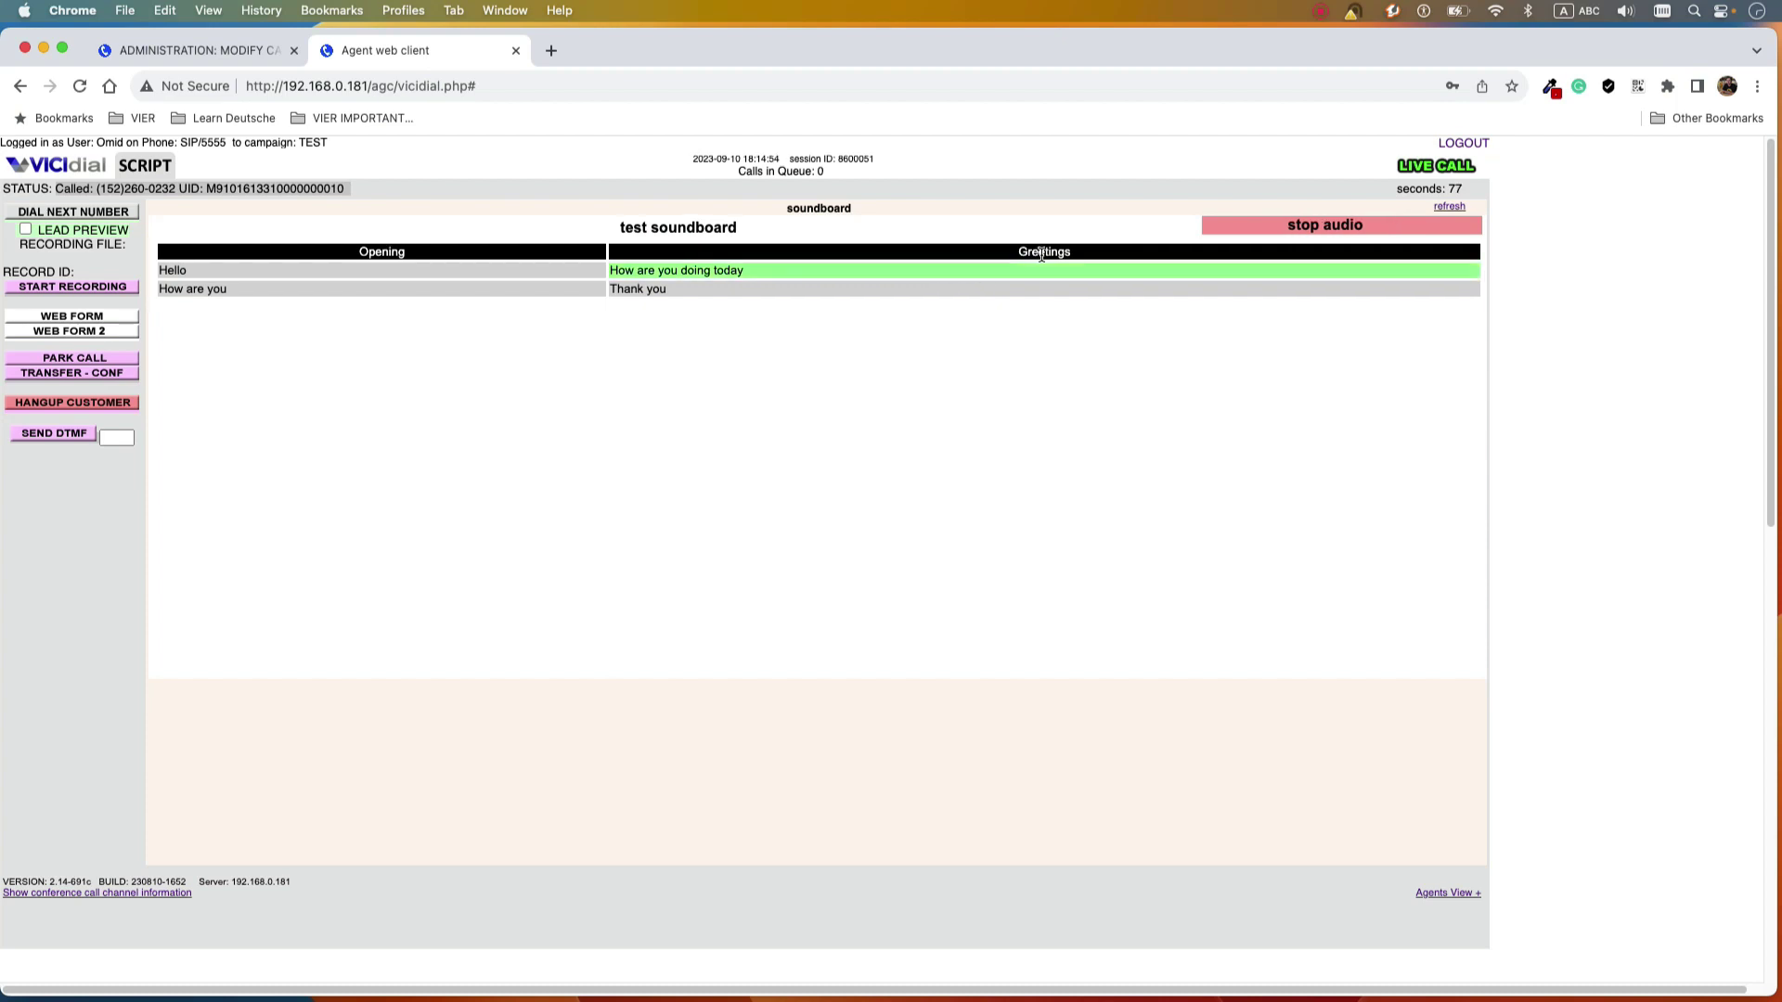
{"action": "left_click", "coordinate": [1326, 226]}
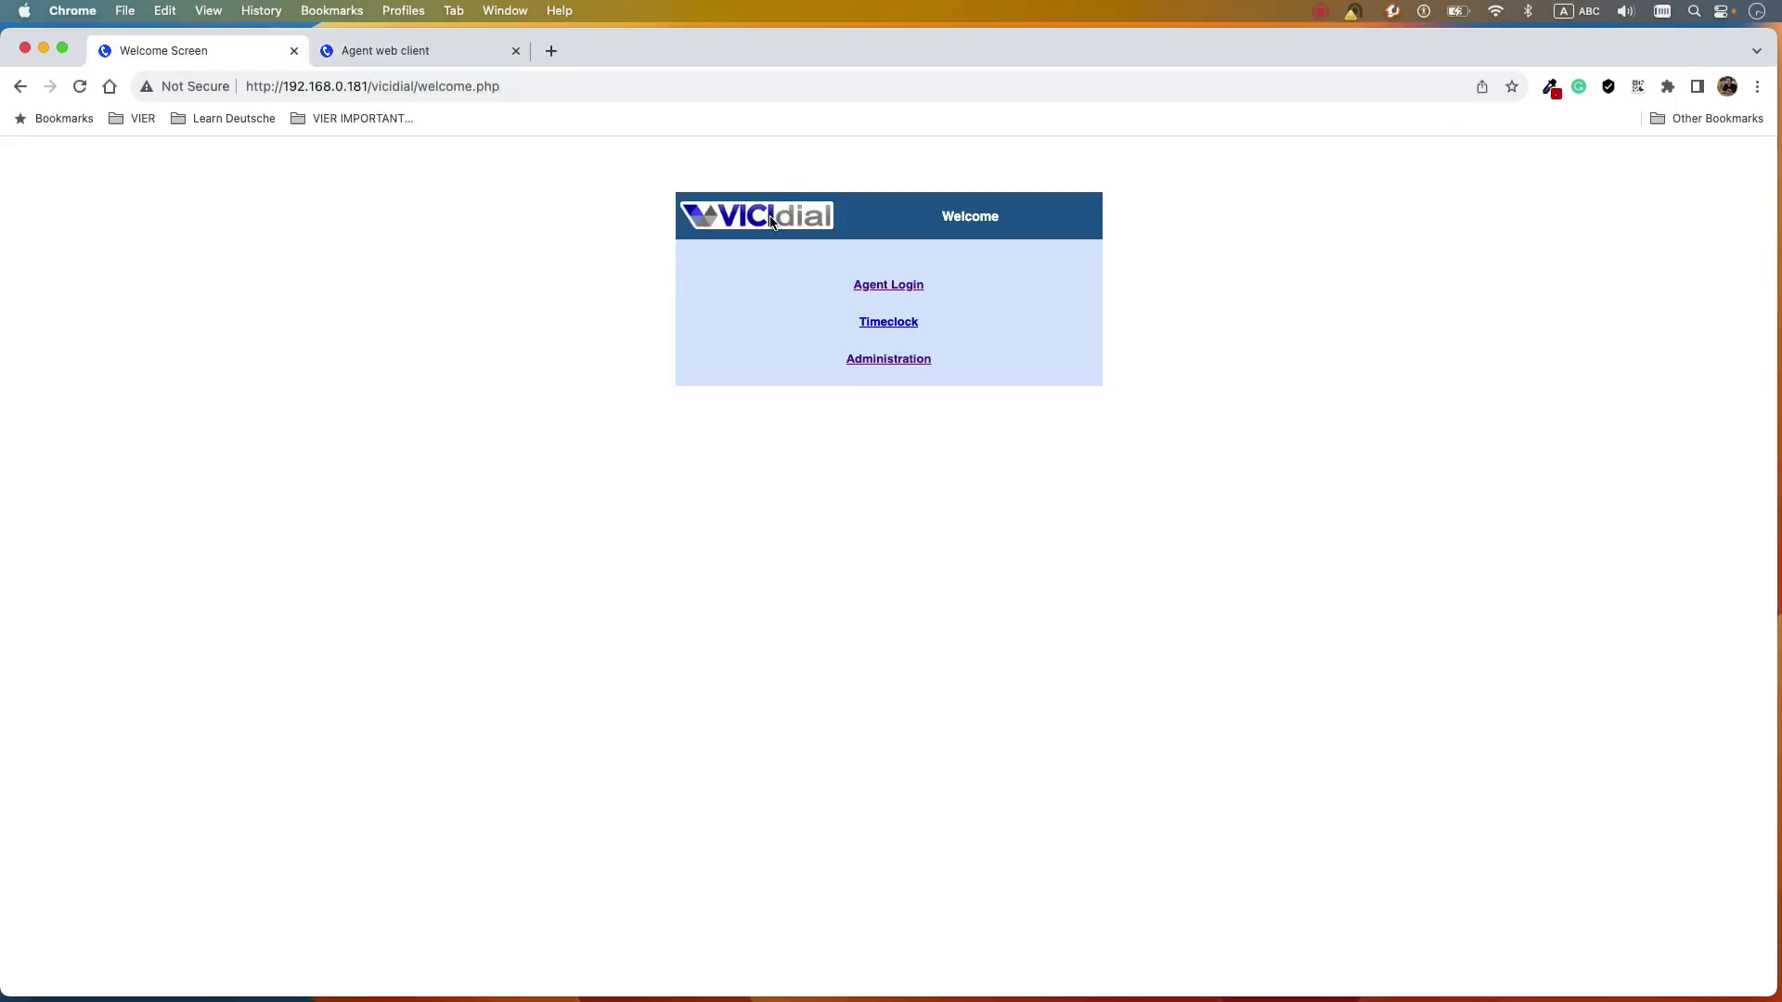
- Open the system settings in the VICIdial administration area
{"action": "left_click", "coordinate": [899, 364]}
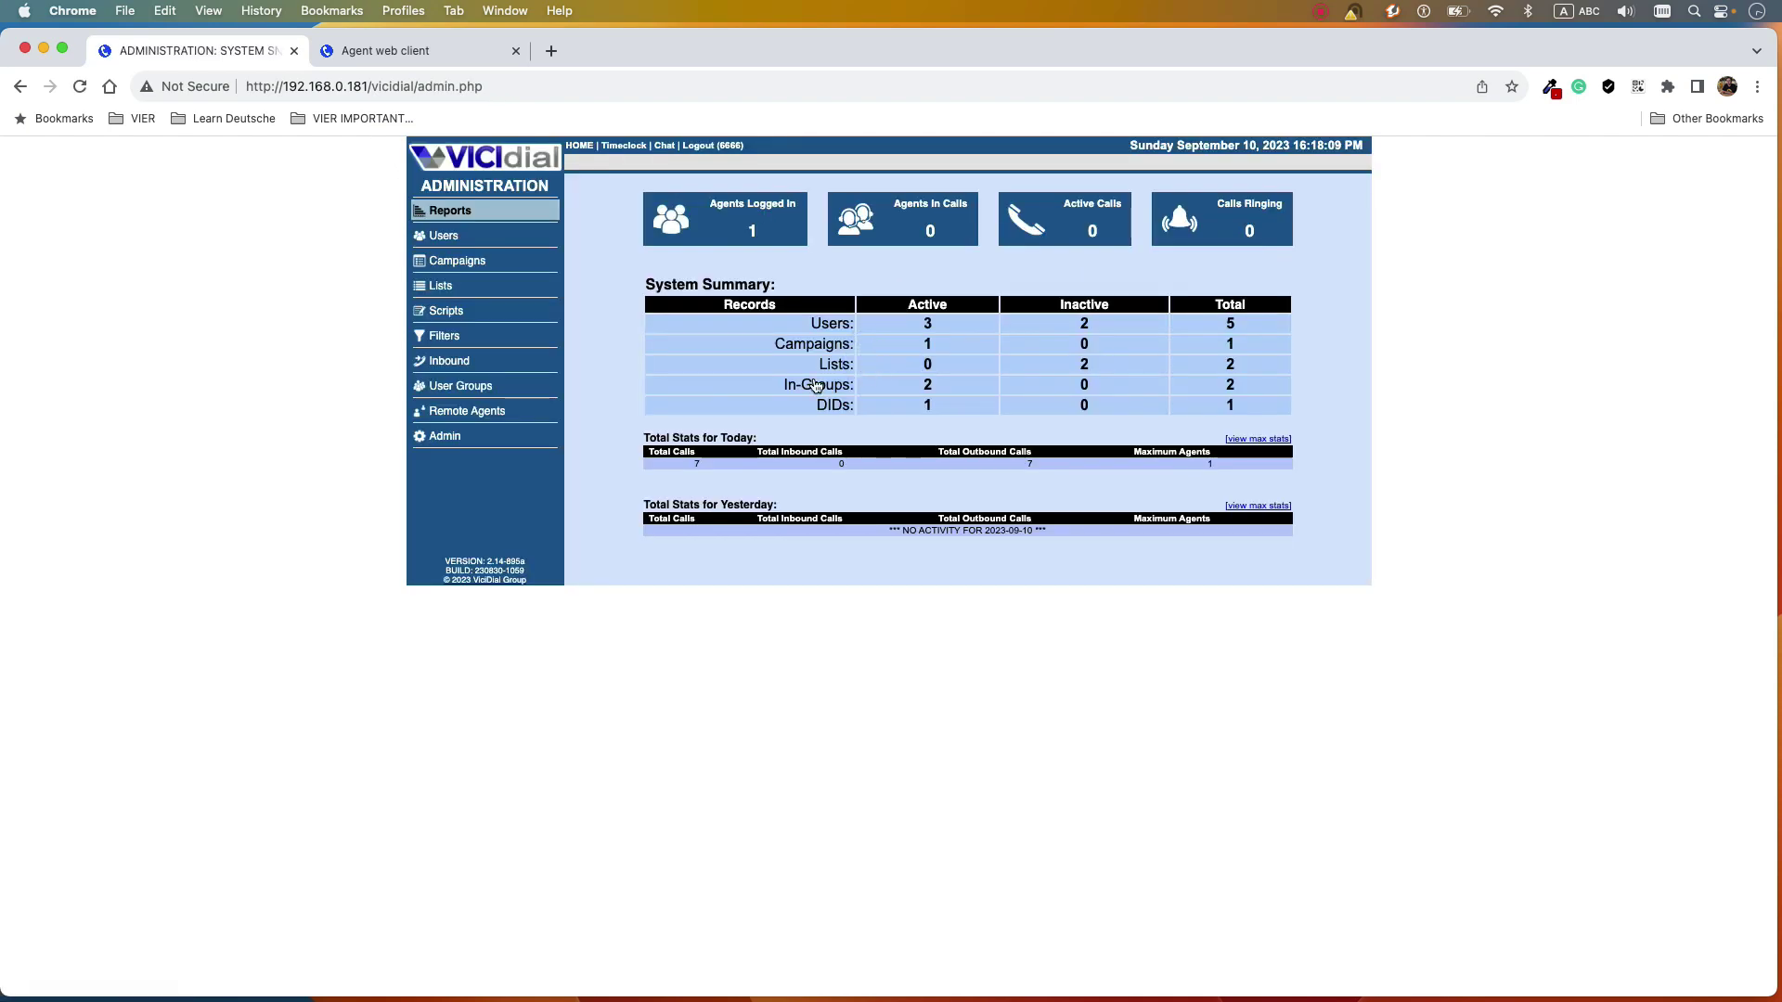
{"action": "left_click", "coordinate": [446, 438]}
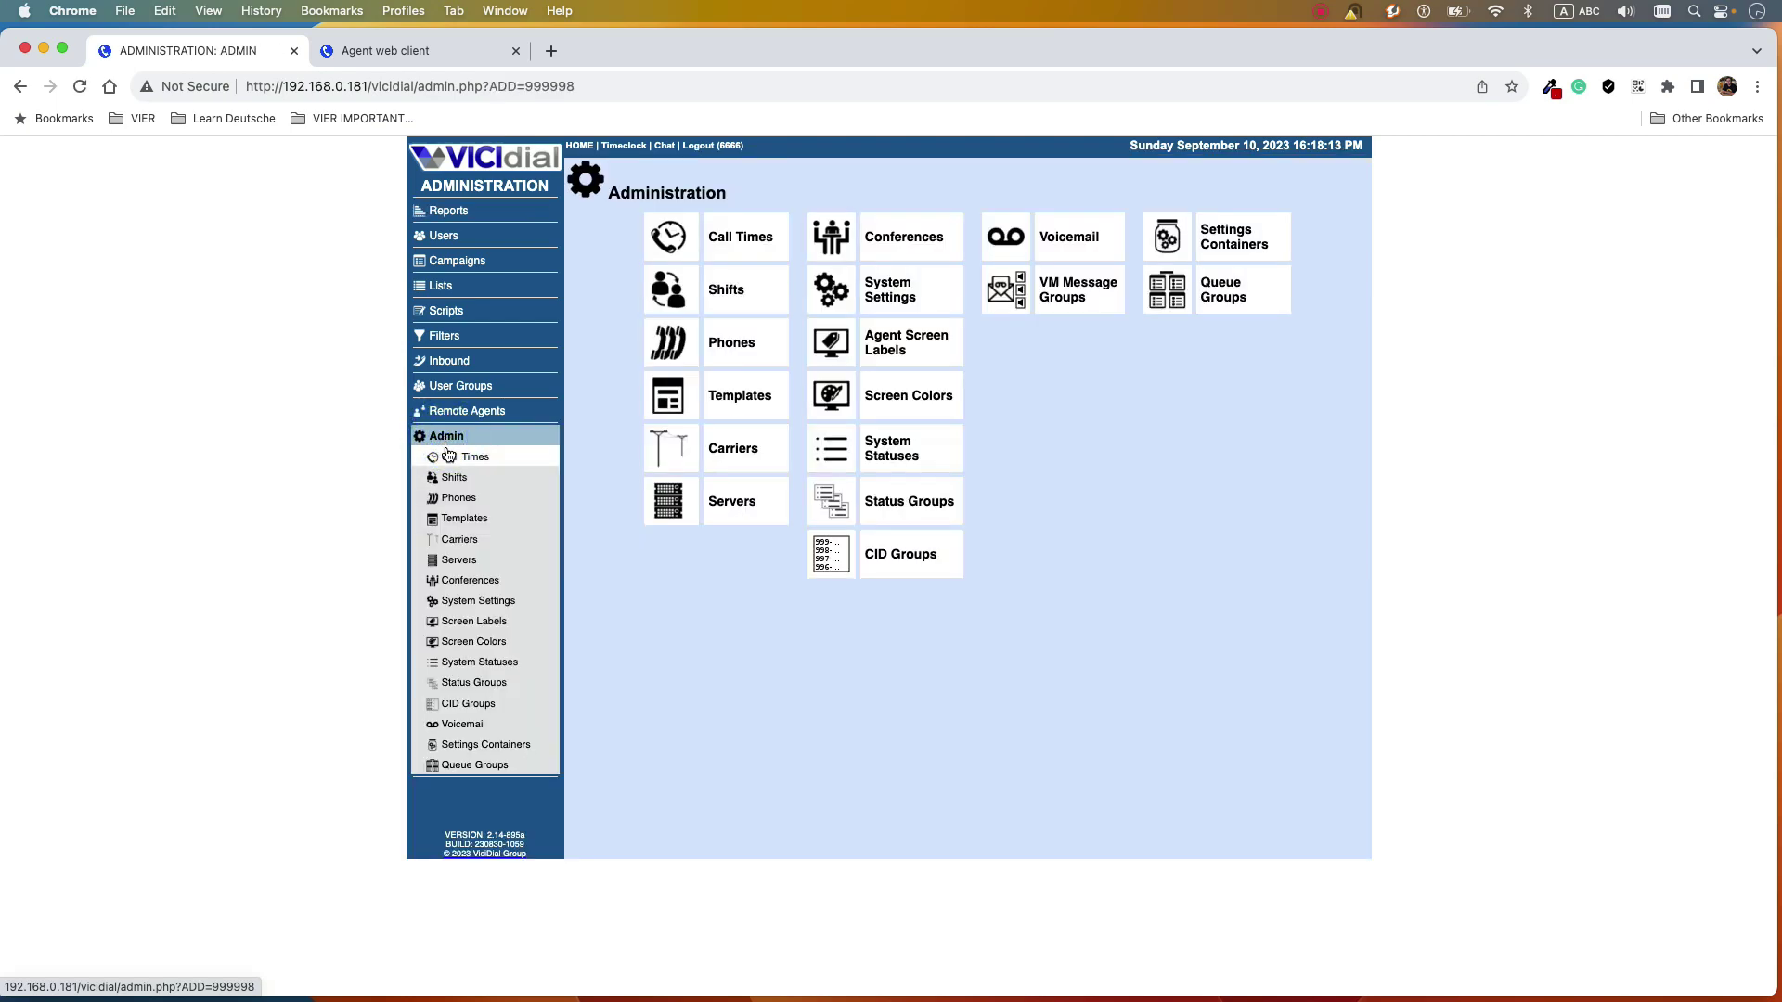
{"action": "left_click", "coordinate": [489, 601]}
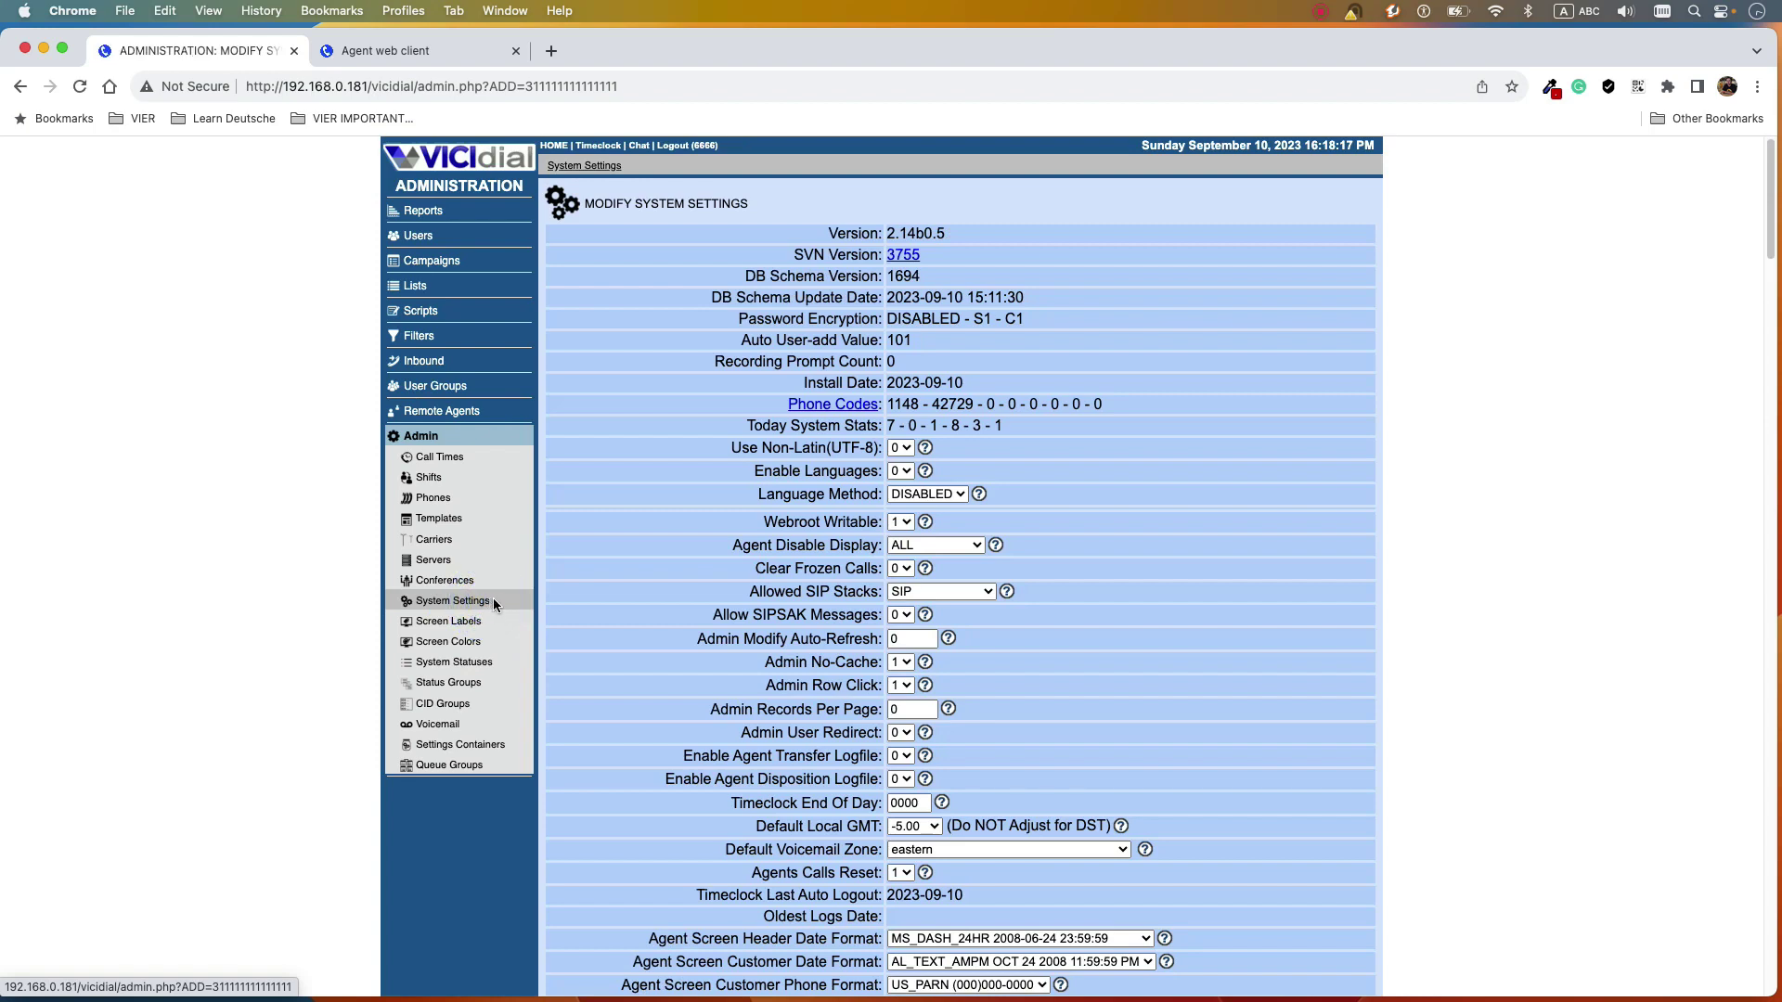
- Find the "sound" options in the system settings and set Agent Soundboards to 1
{"action": "scroll", "coordinate": [854, 515], "scroll_direction": "down", "scroll_amount": 15}
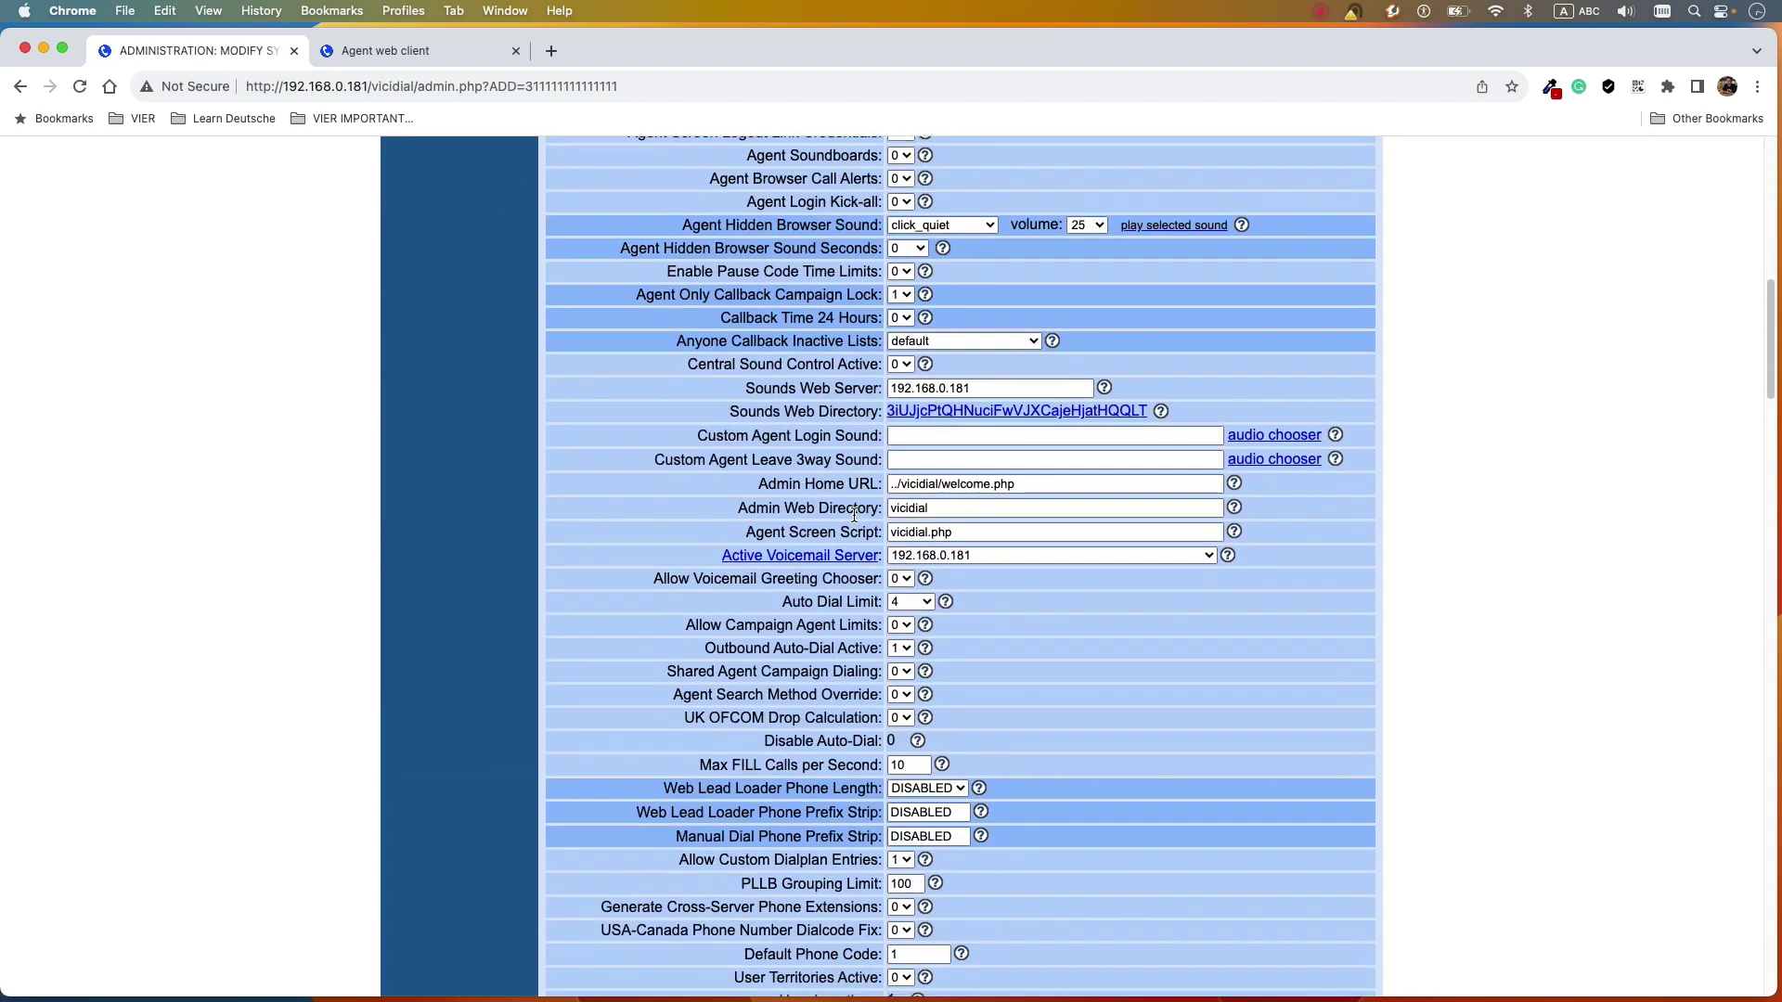
{"action": "key", "text": "super+f"}
{"action": "type", "text": "sound"}
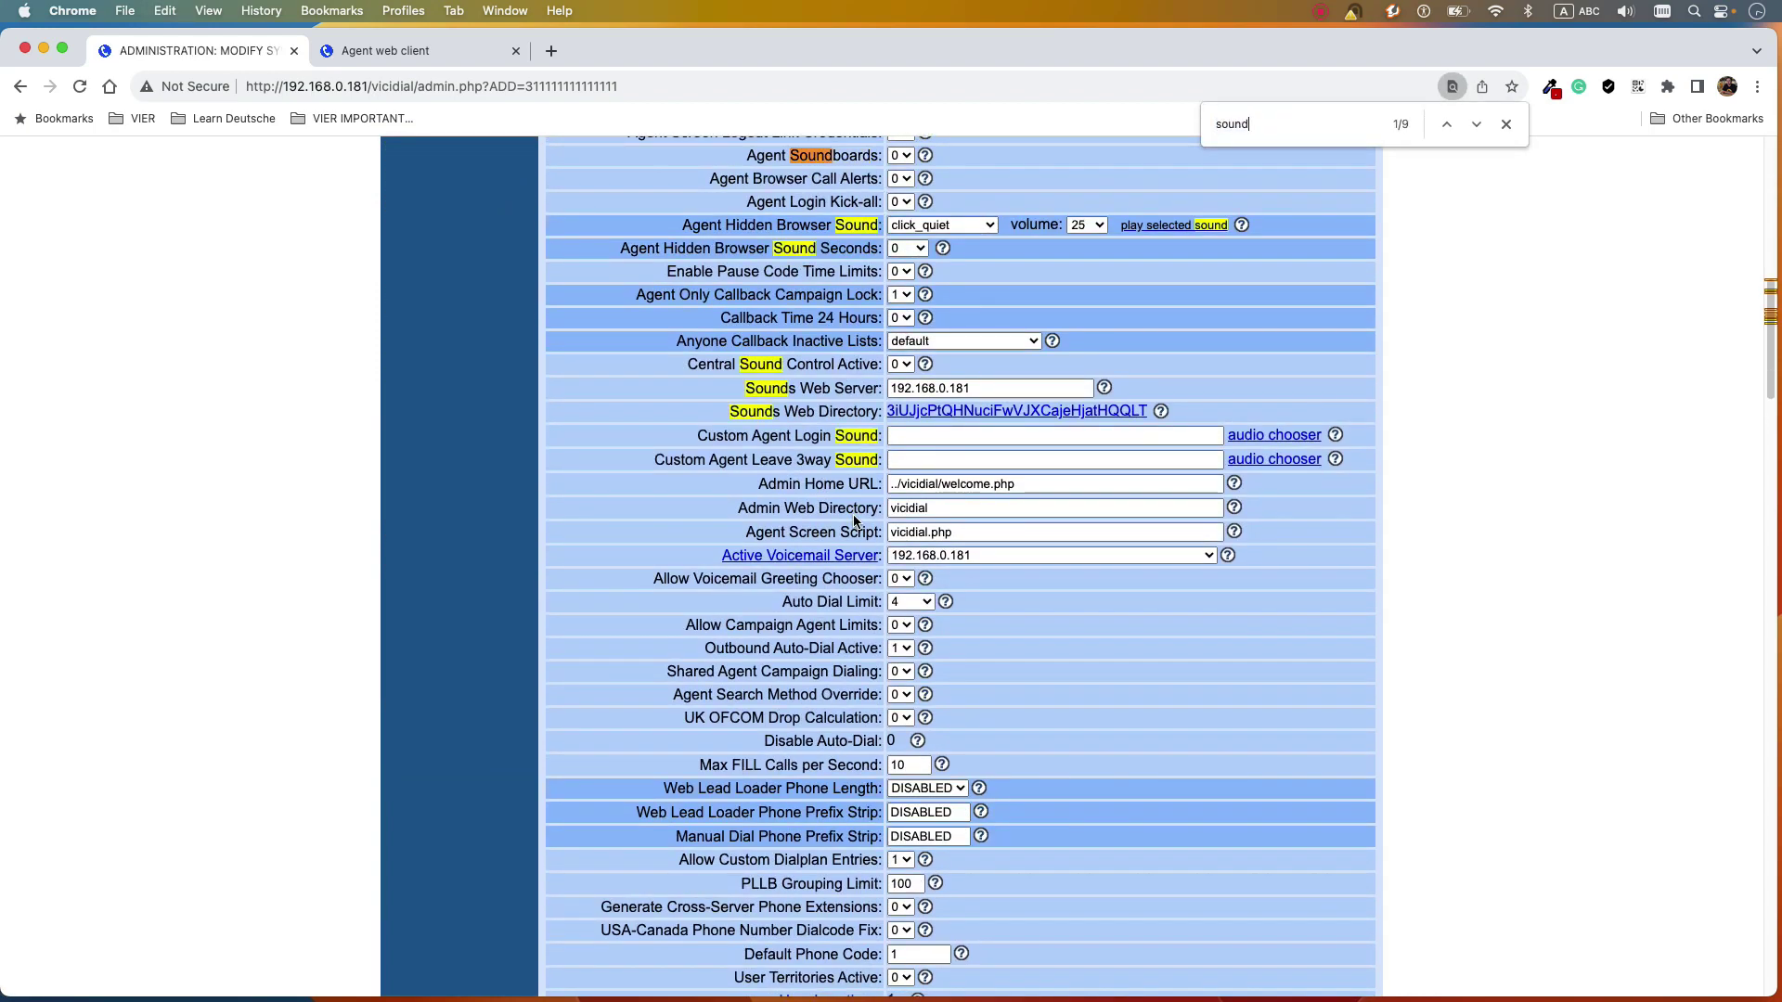
{"action": "key", "text": "Return"}
{"action": "key", "text": "Return"}
{"action": "scroll", "coordinate": [854, 522], "scroll_direction": "up", "scroll_amount": 3}
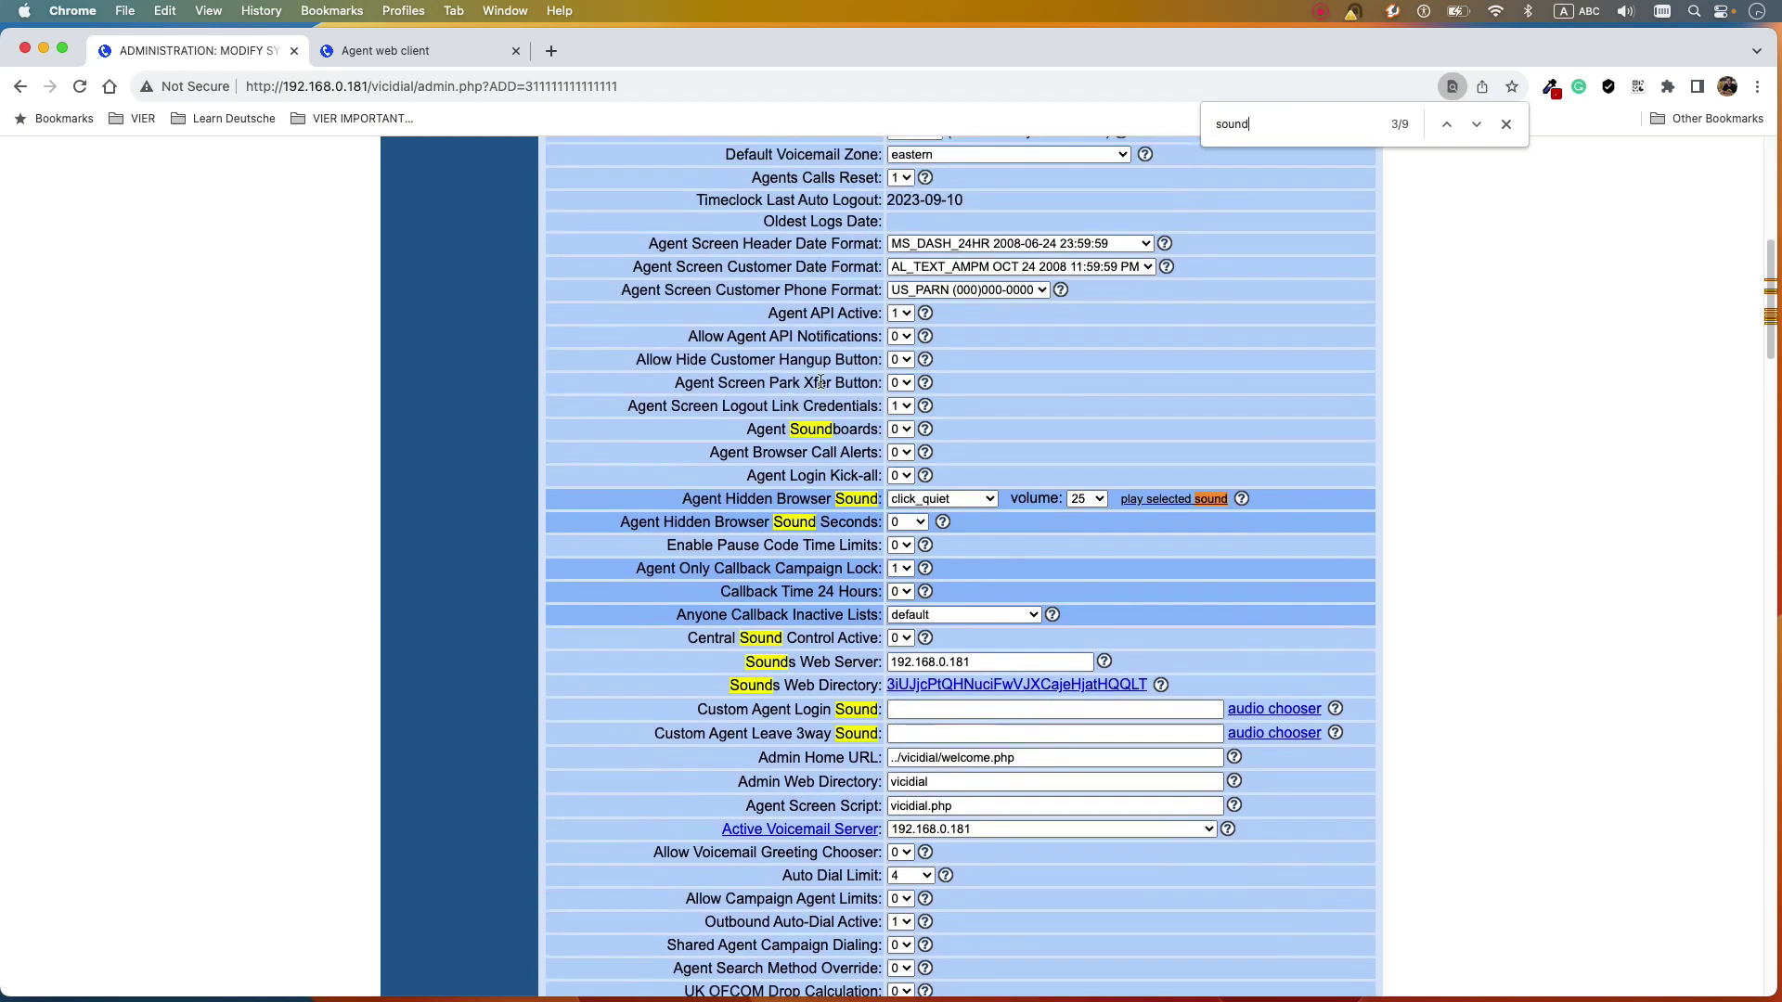
{"action": "left_click_drag", "start_coordinate": [750, 429], "coordinate": [870, 431]}
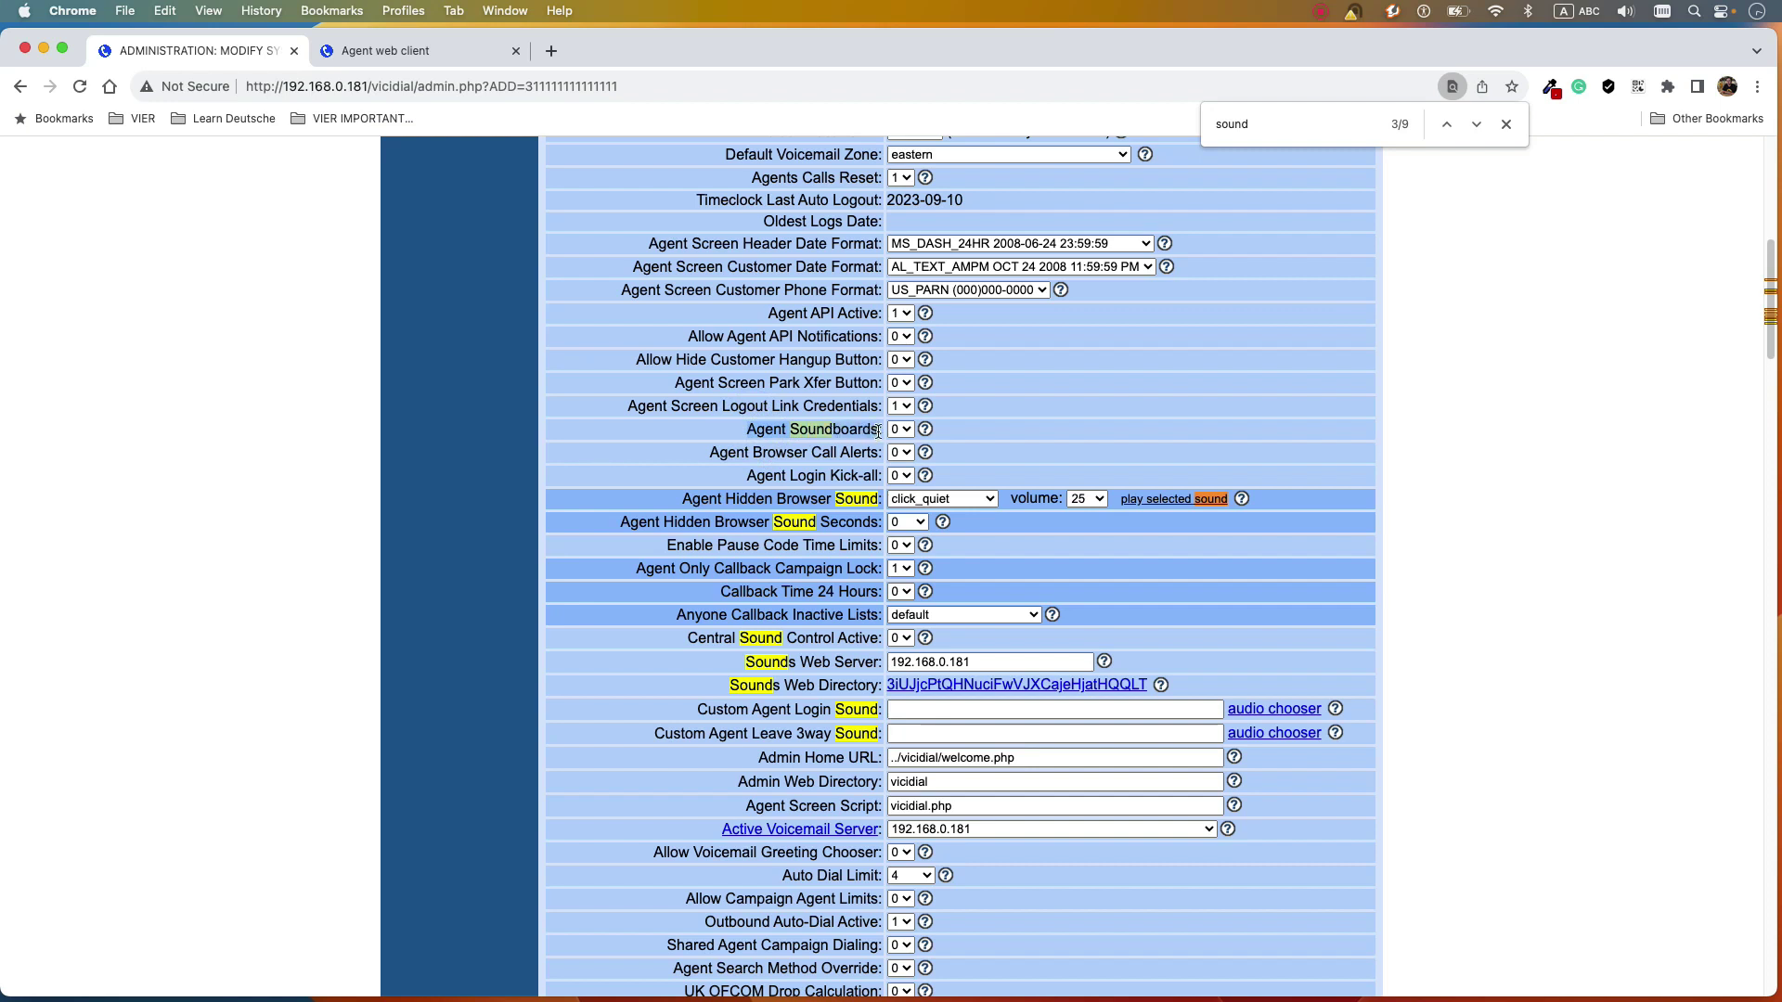
{"action": "left_click", "coordinate": [900, 429]}
{"action": "left_click", "coordinate": [903, 388]}
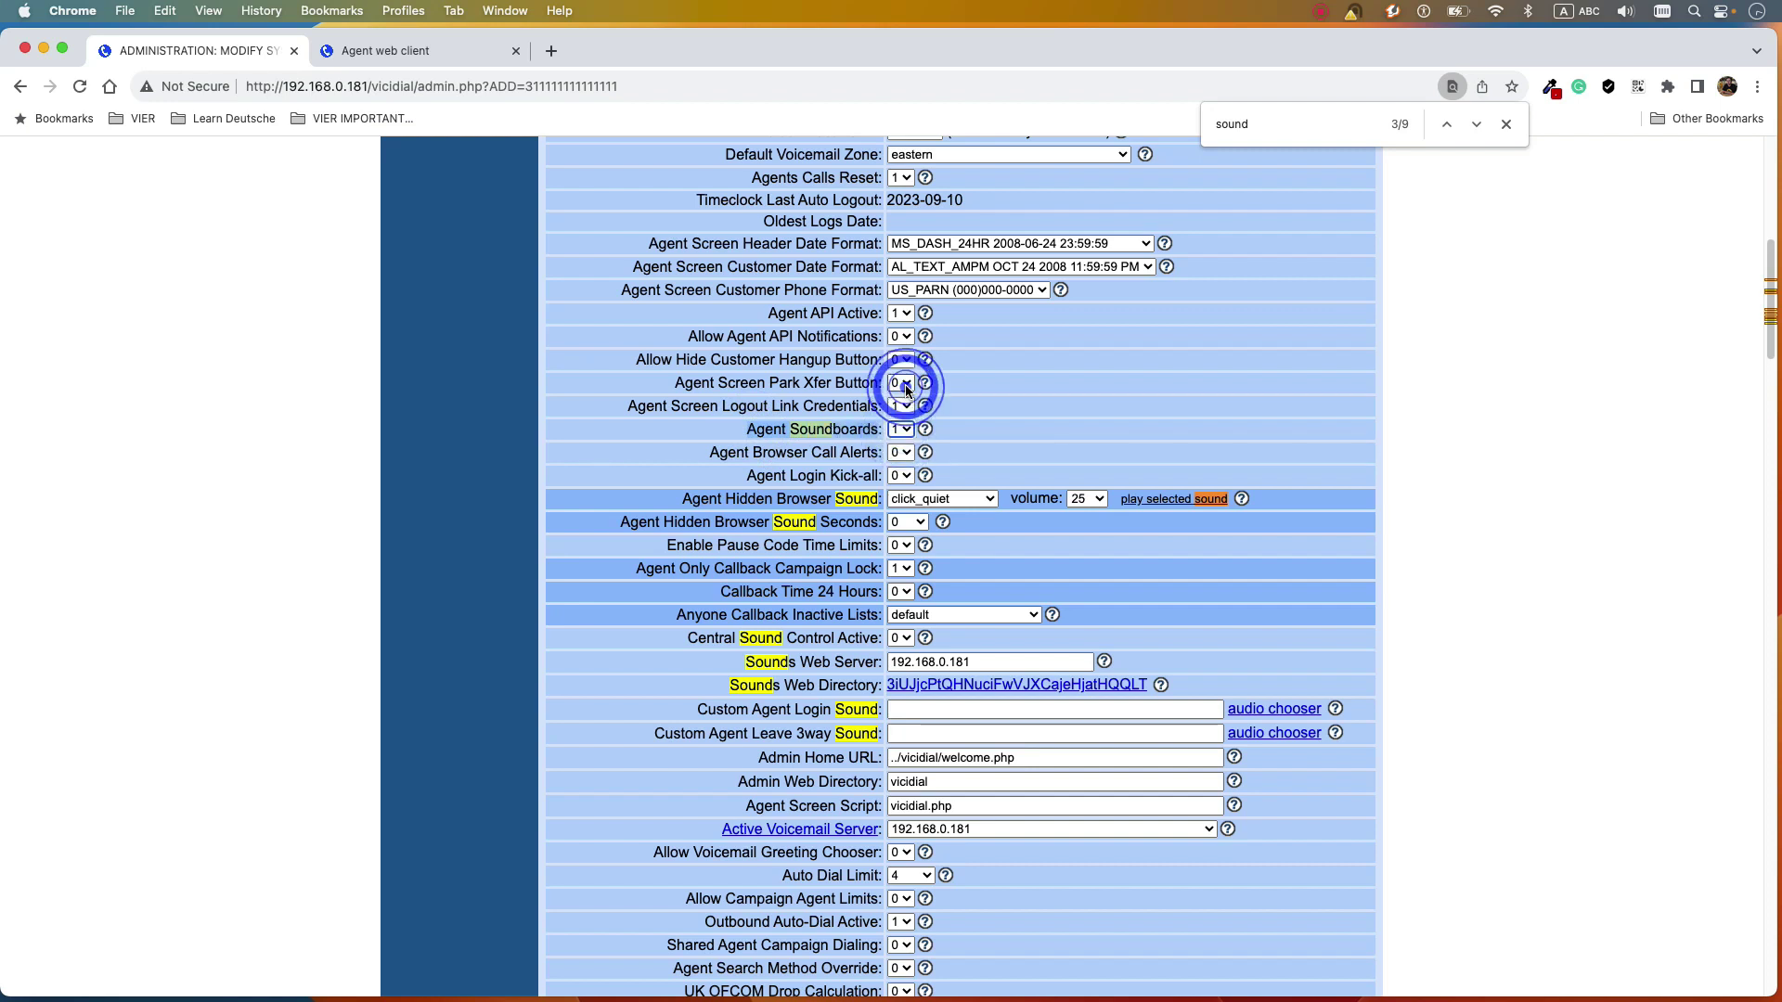
- Set Central Sound Control Active to 1
{"action": "scroll", "coordinate": [853, 544], "scroll_direction": "down", "scroll_amount": 1}
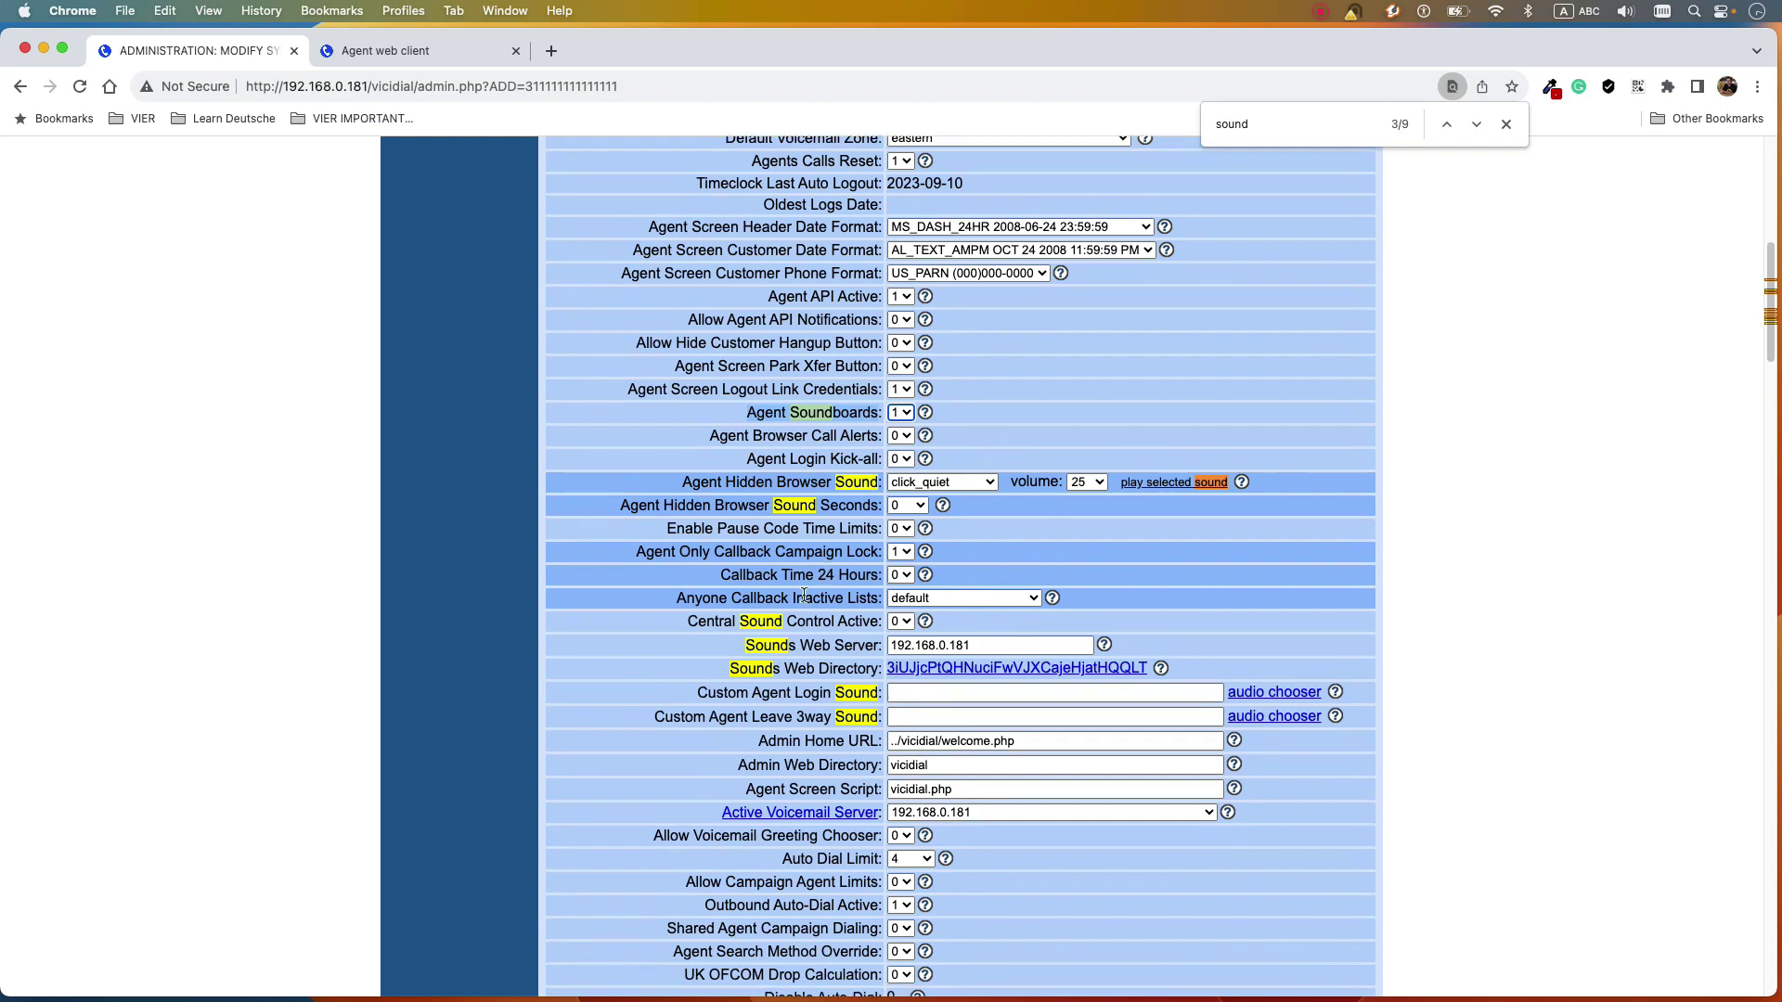
{"action": "left_click", "coordinate": [698, 621]}
{"action": "left_click_drag", "start_coordinate": [690, 621], "coordinate": [895, 627]}
{"action": "left_click", "coordinate": [895, 626]}
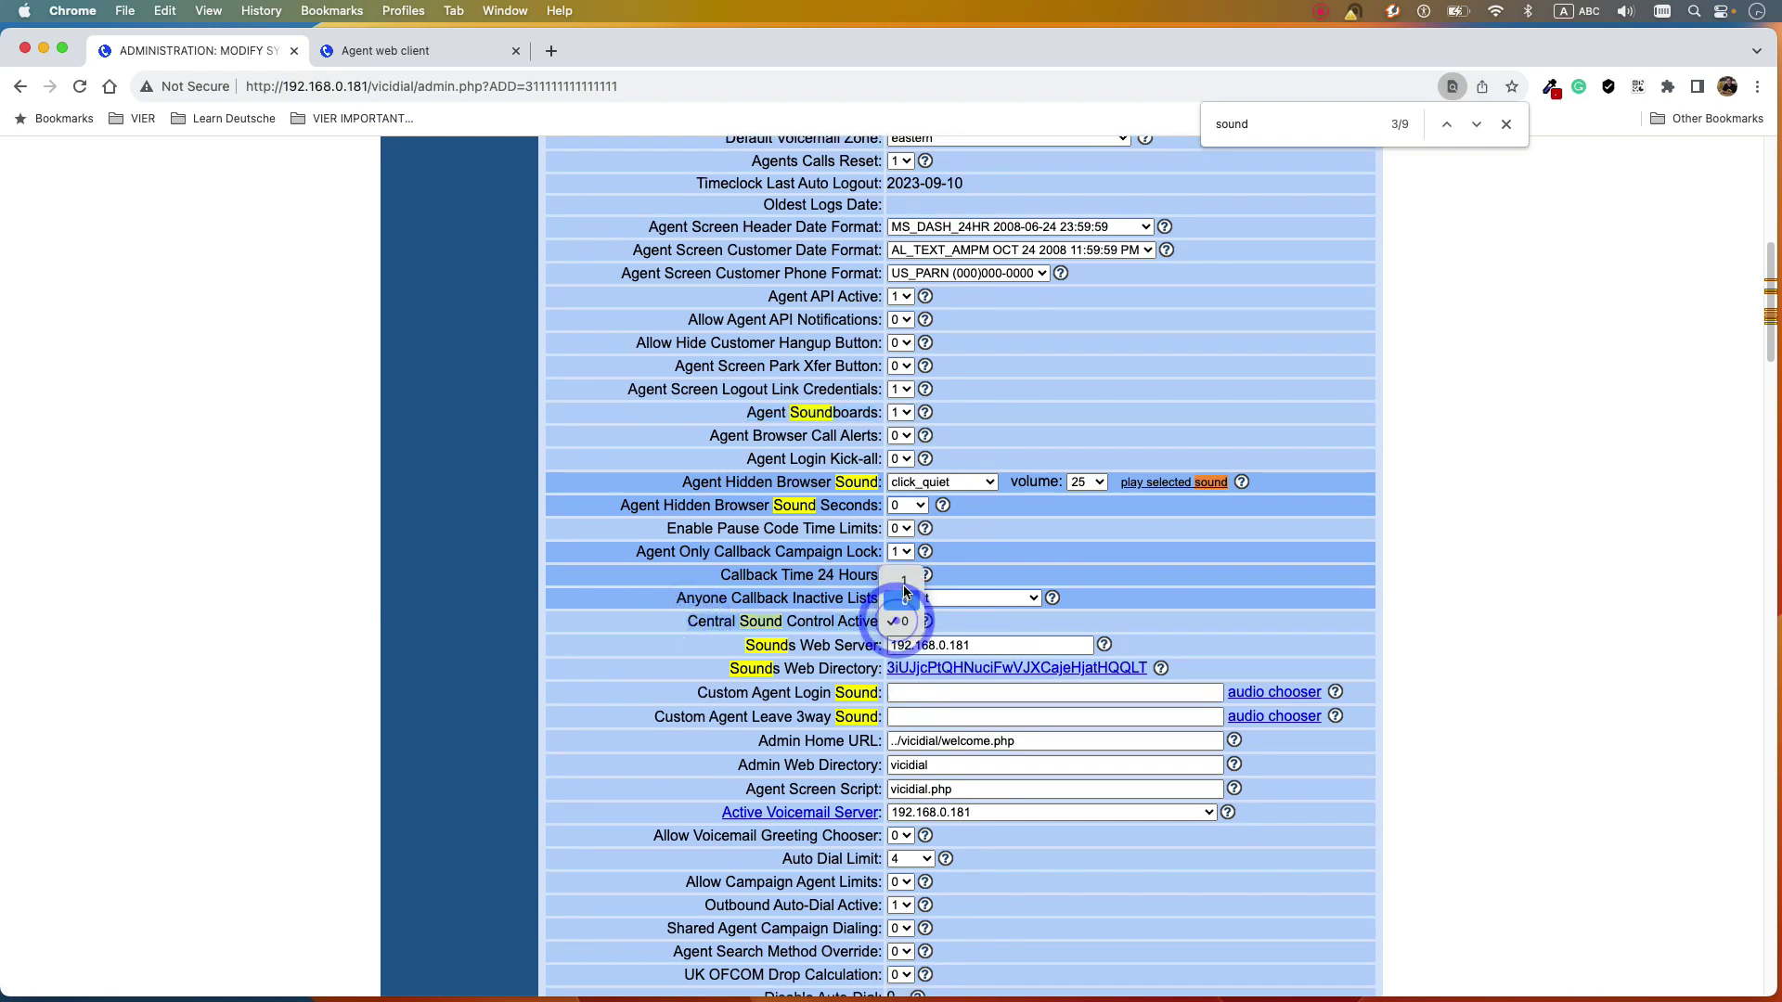
{"action": "left_click", "coordinate": [905, 581]}
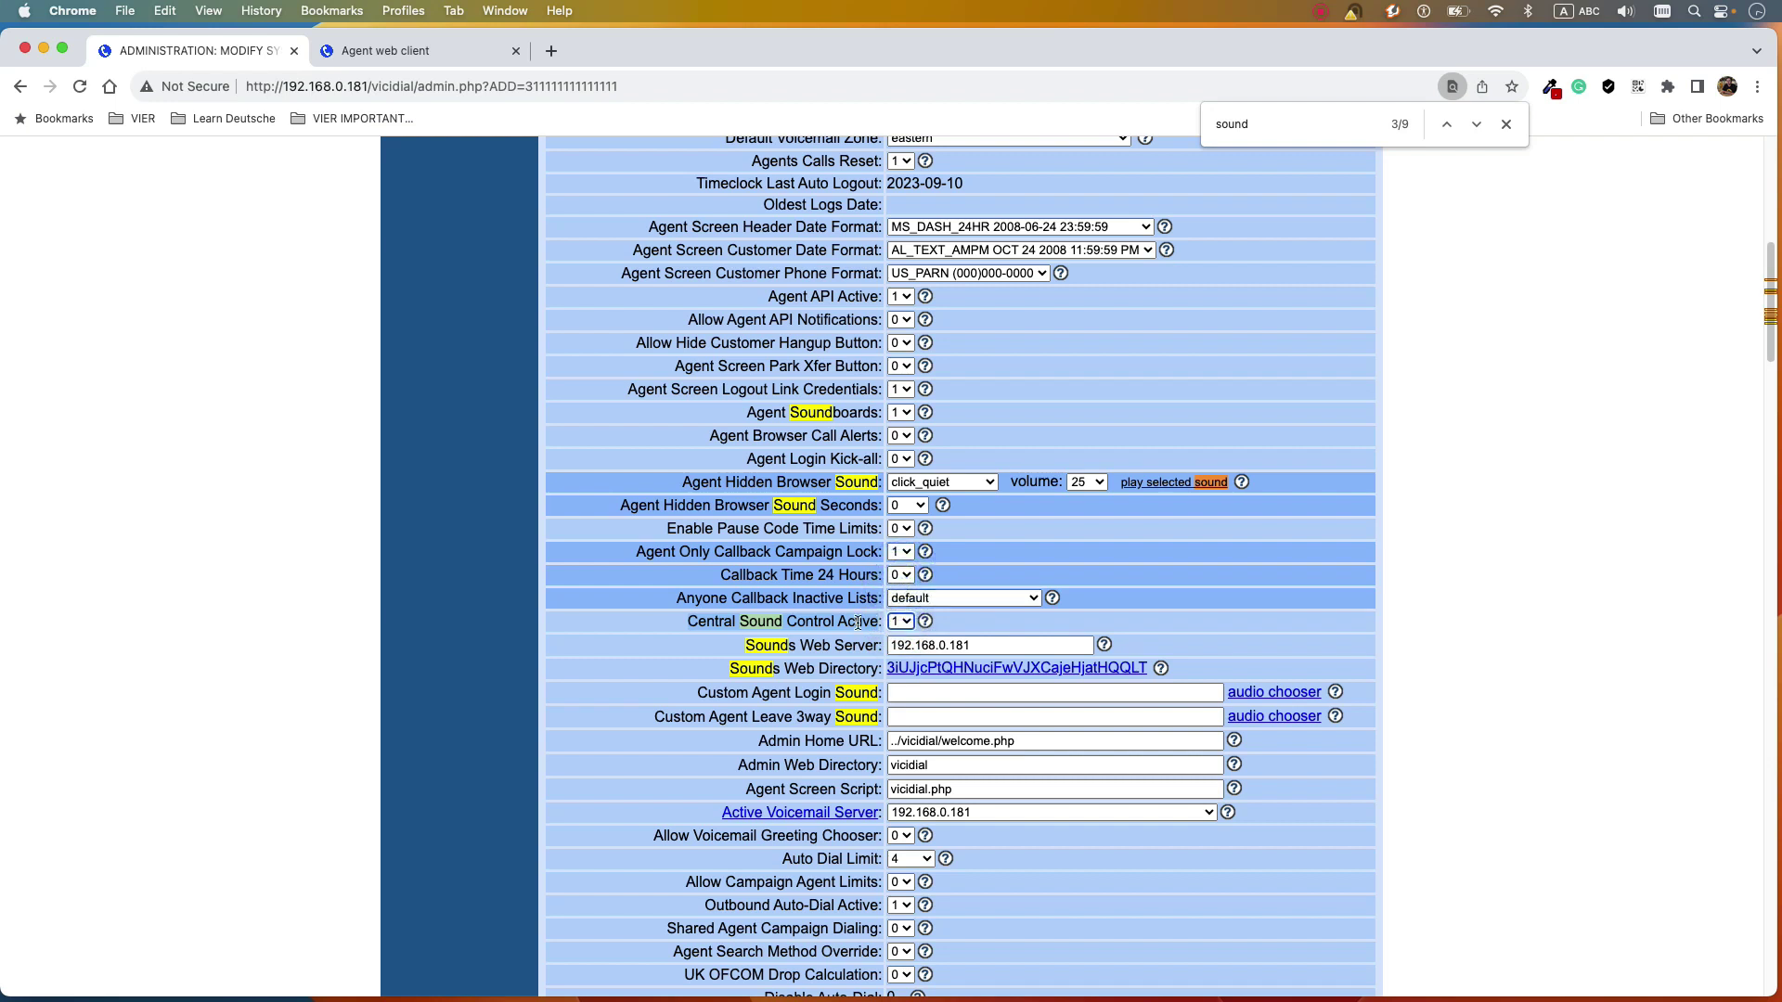
- Check the Sounds Web Server address and submit the modified system settings
{"action": "double_click", "coordinate": [984, 642]}
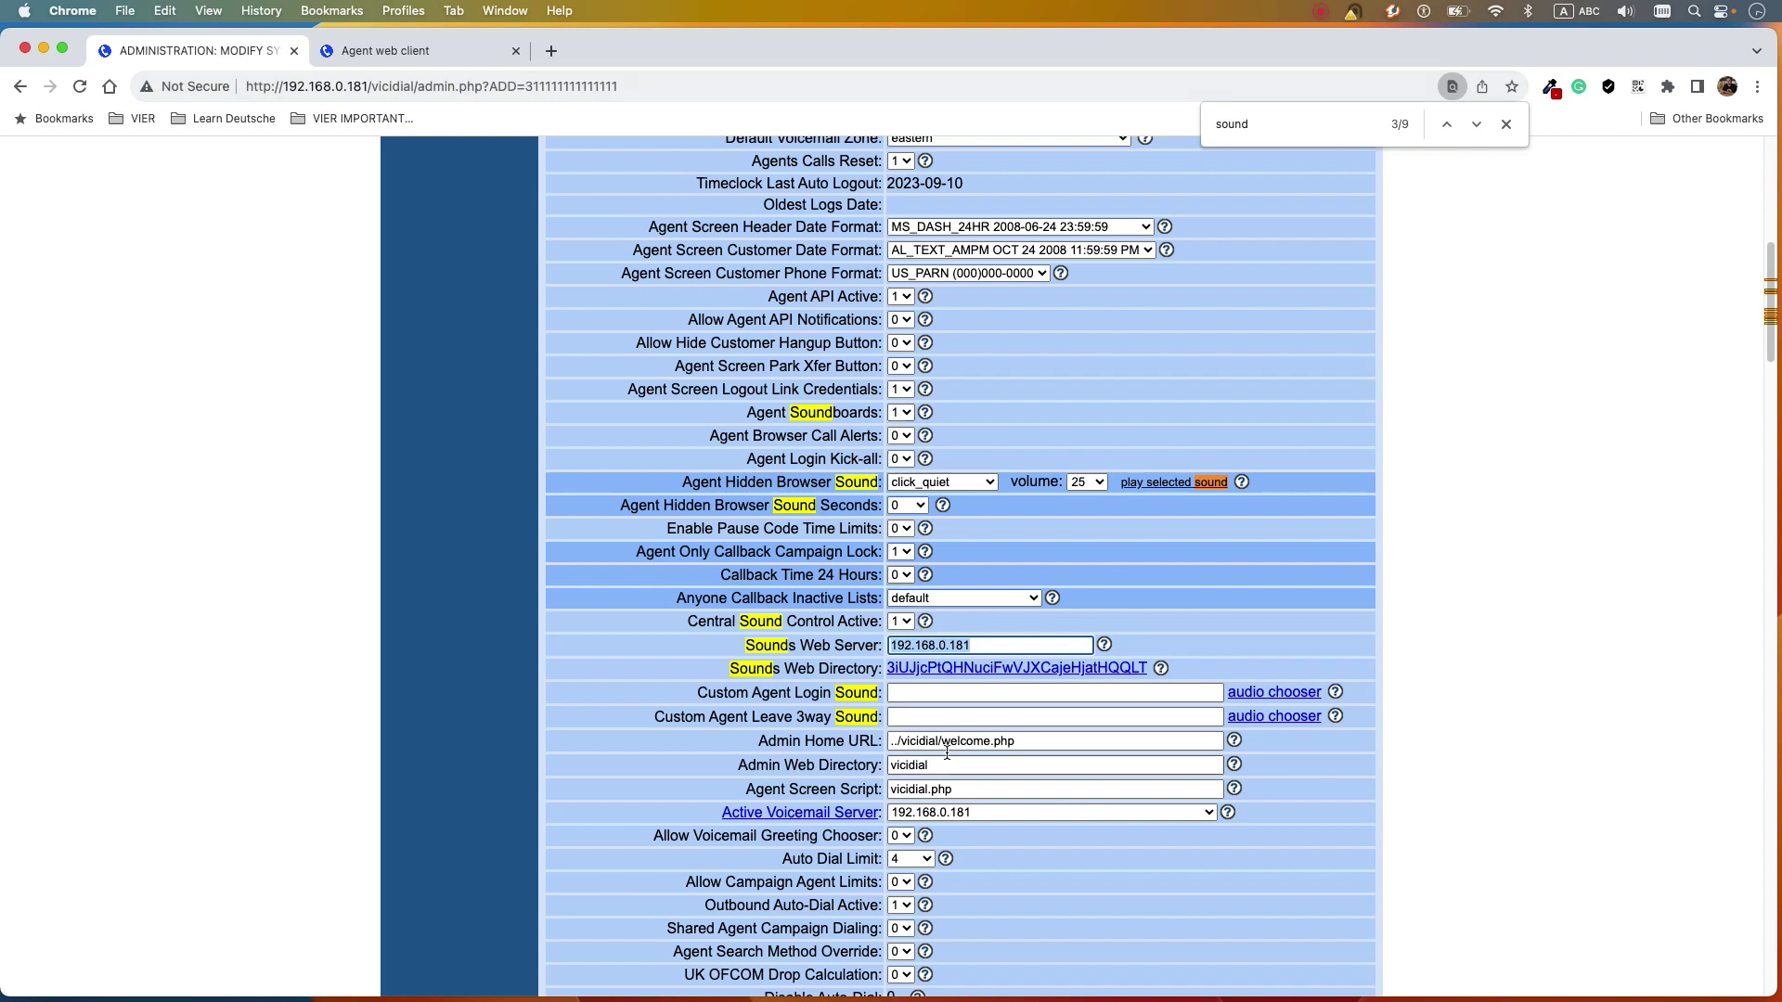
{"action": "scroll", "coordinate": [933, 777], "scroll_direction": "down", "scroll_amount": 8}
{"action": "scroll", "coordinate": [933, 781], "scroll_direction": "down", "scroll_amount": 20}
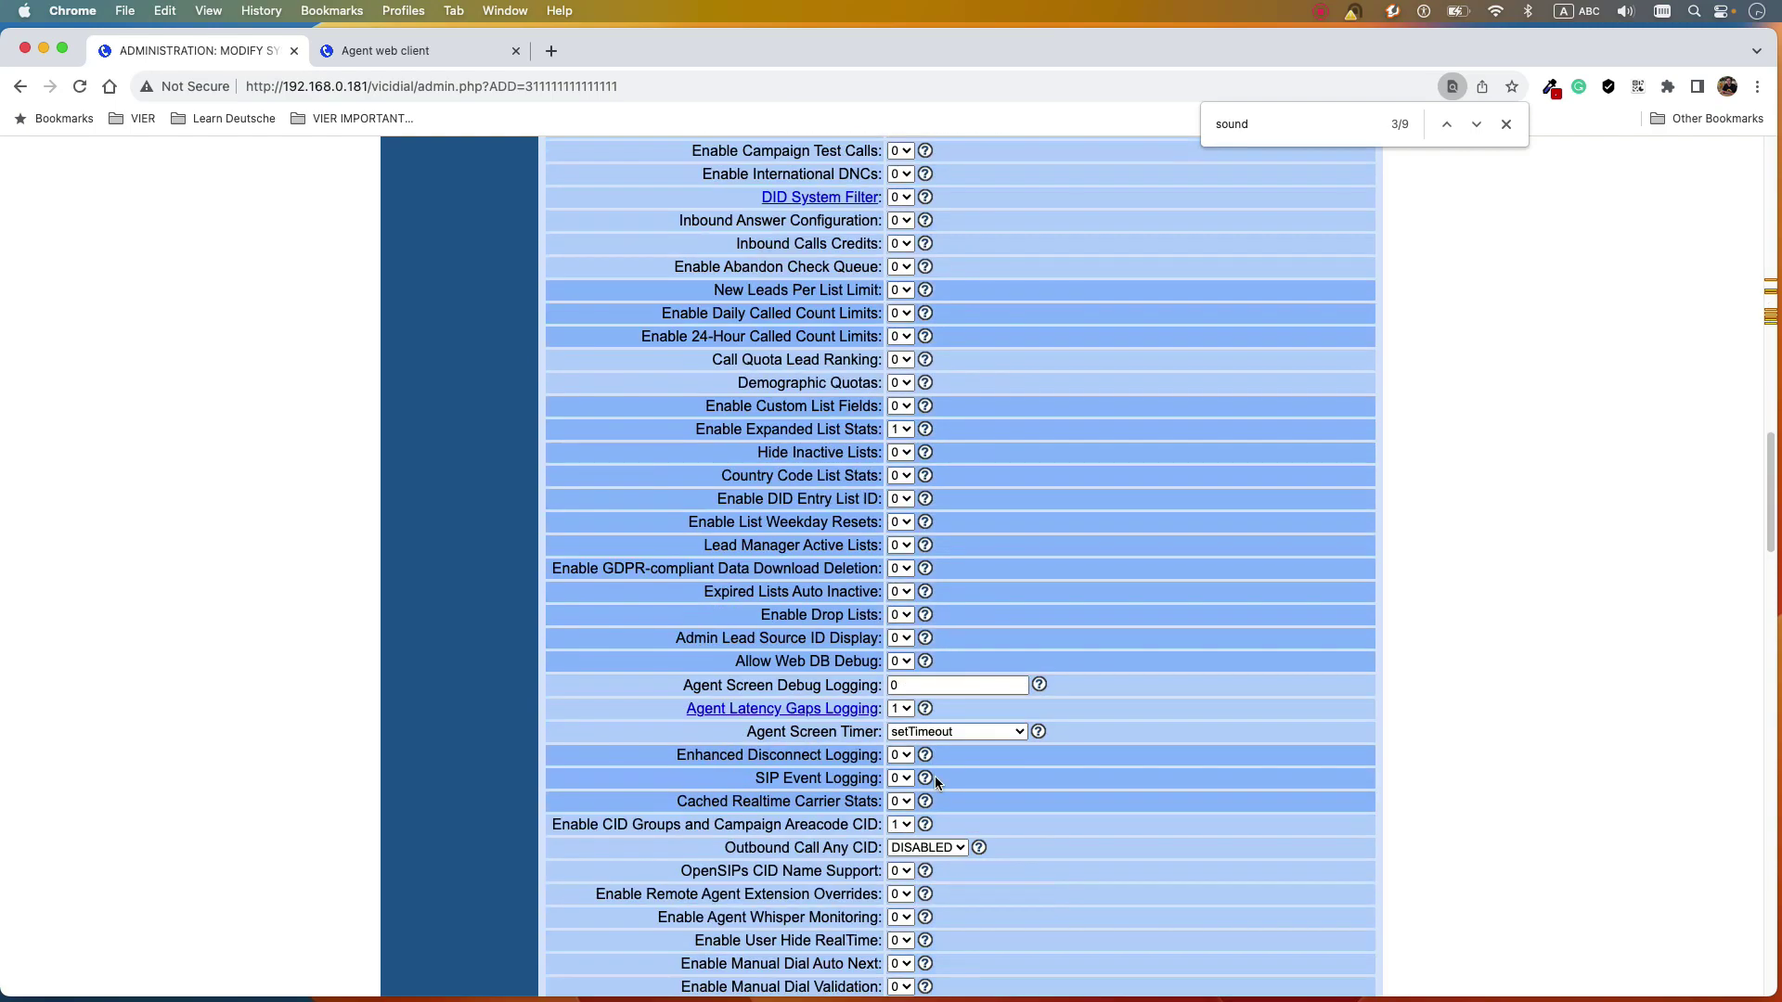
{"action": "scroll", "coordinate": [935, 776], "scroll_direction": "down", "scroll_amount": 20}
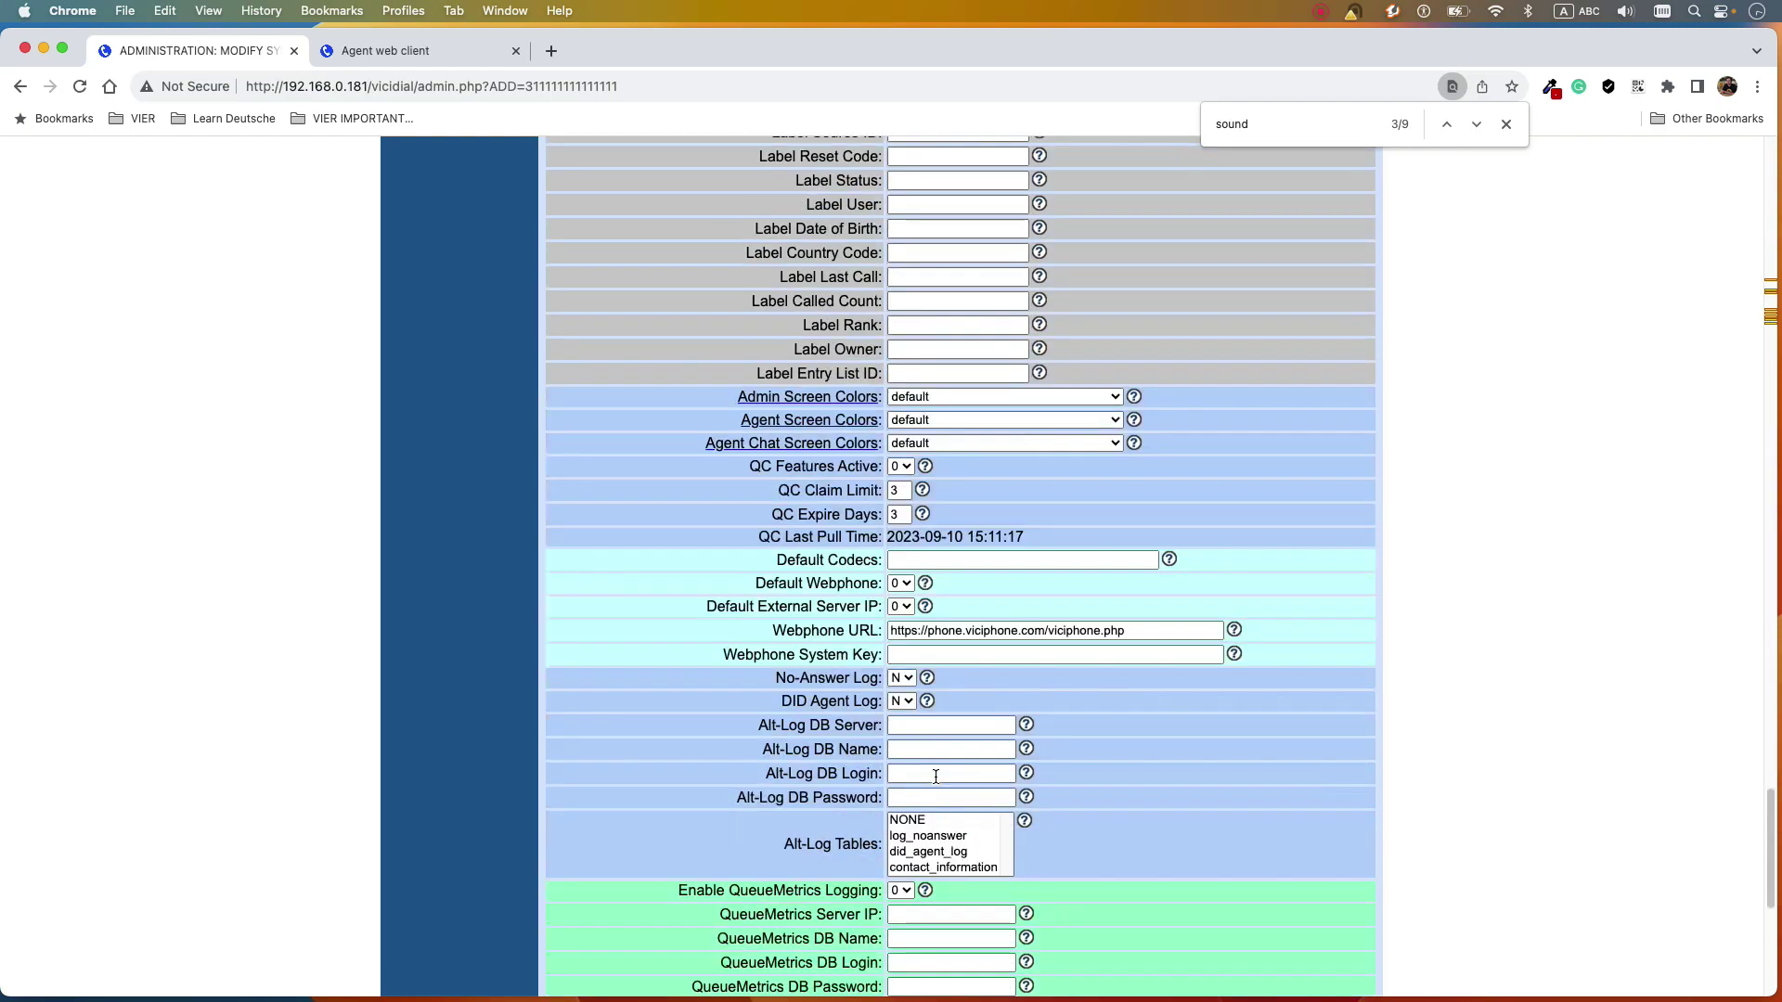
{"action": "left_click", "coordinate": [965, 875]}
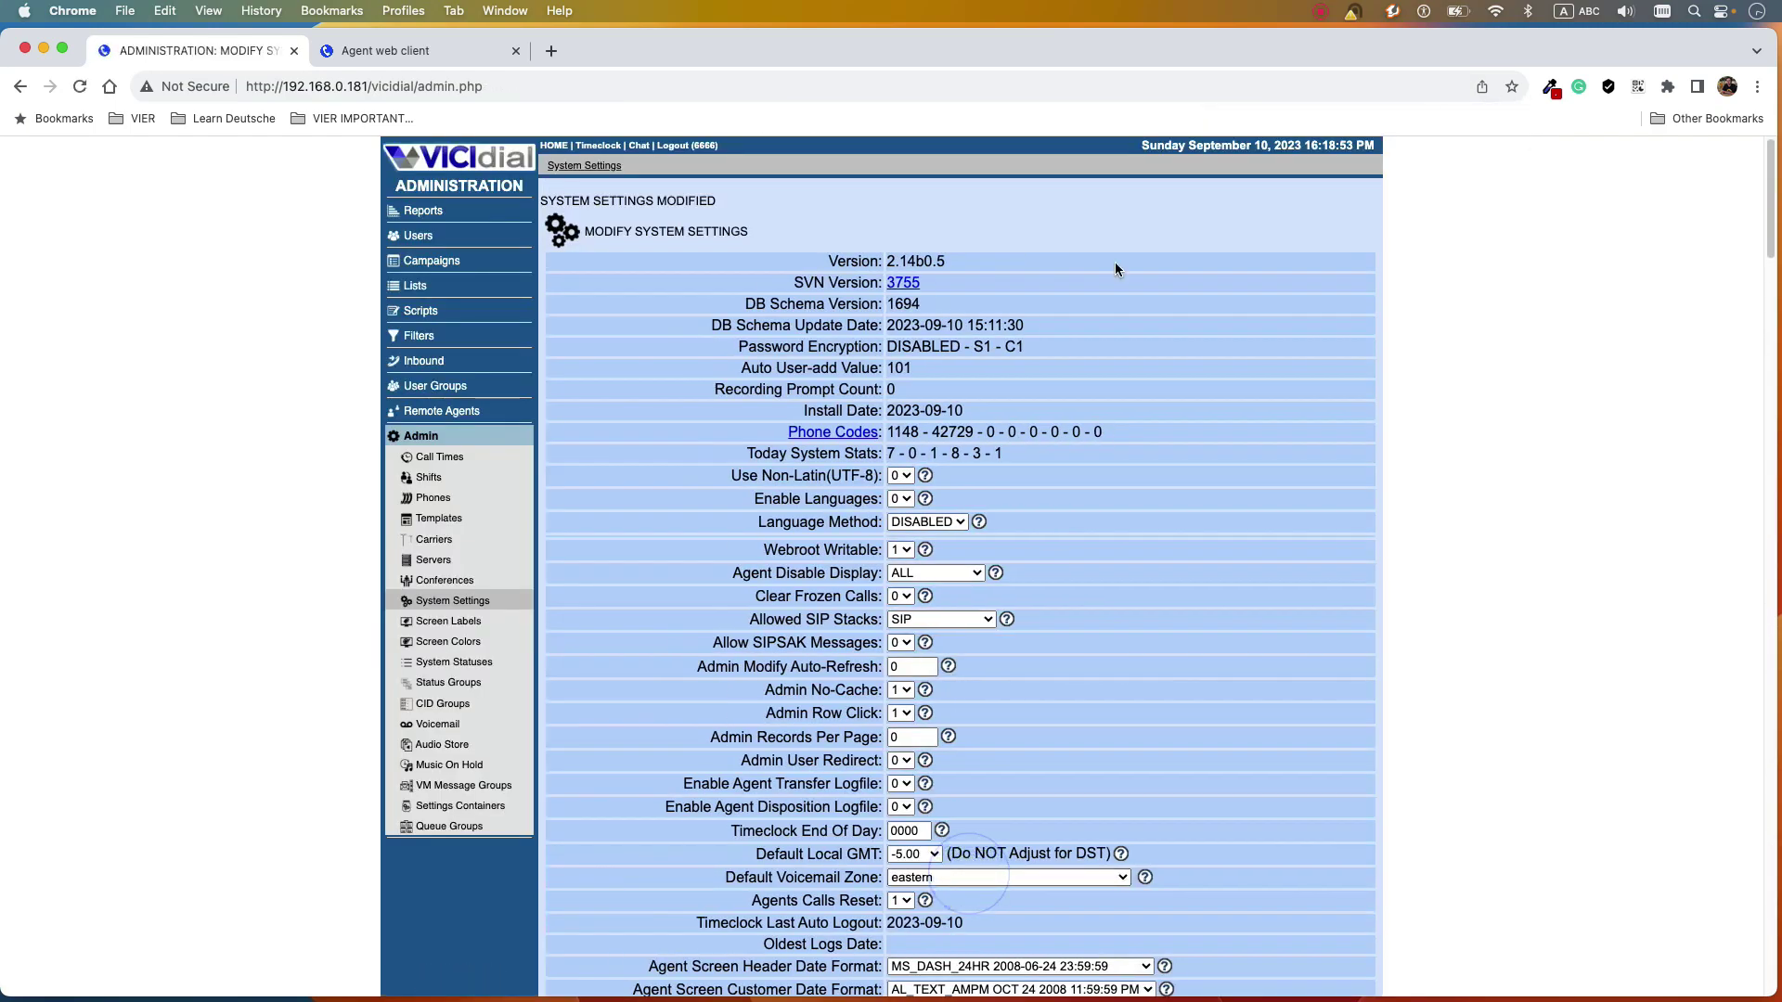
- Search the saved system settings for "sound" and review the sound-related options
{"action": "key", "text": "super+f"}
{"action": "type", "text": "sound"}
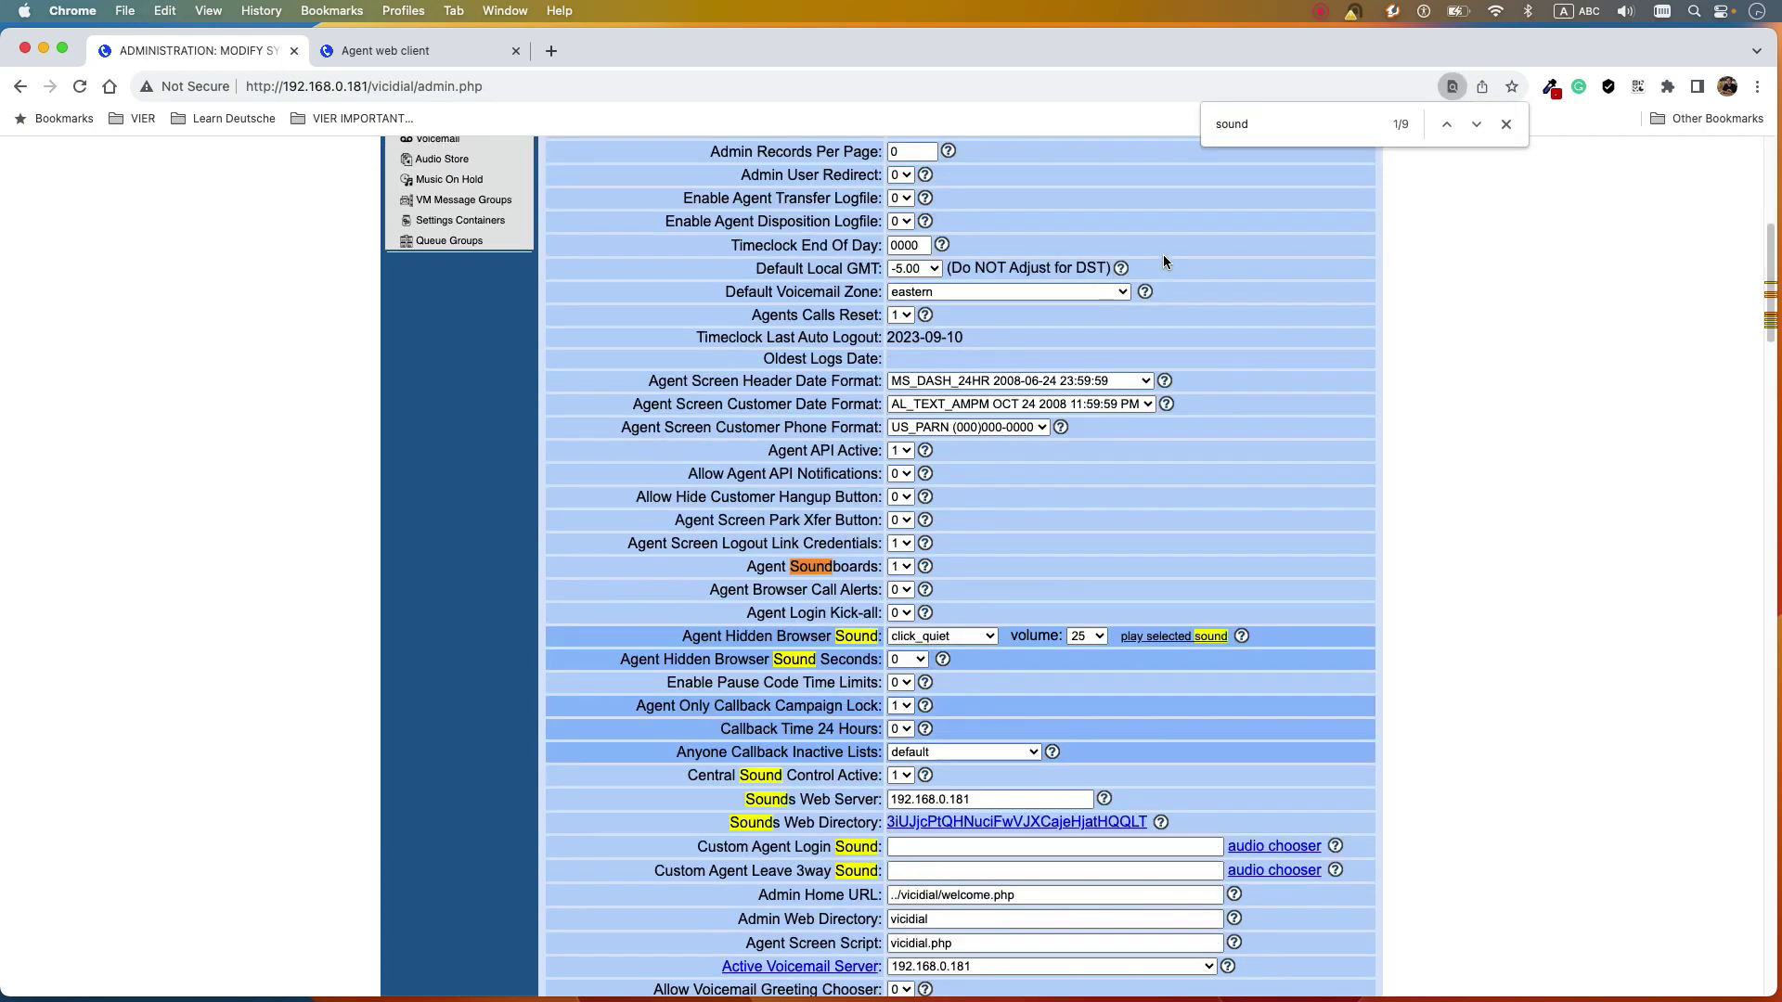
{"action": "scroll", "coordinate": [995, 447], "scroll_direction": "down", "scroll_amount": 4}
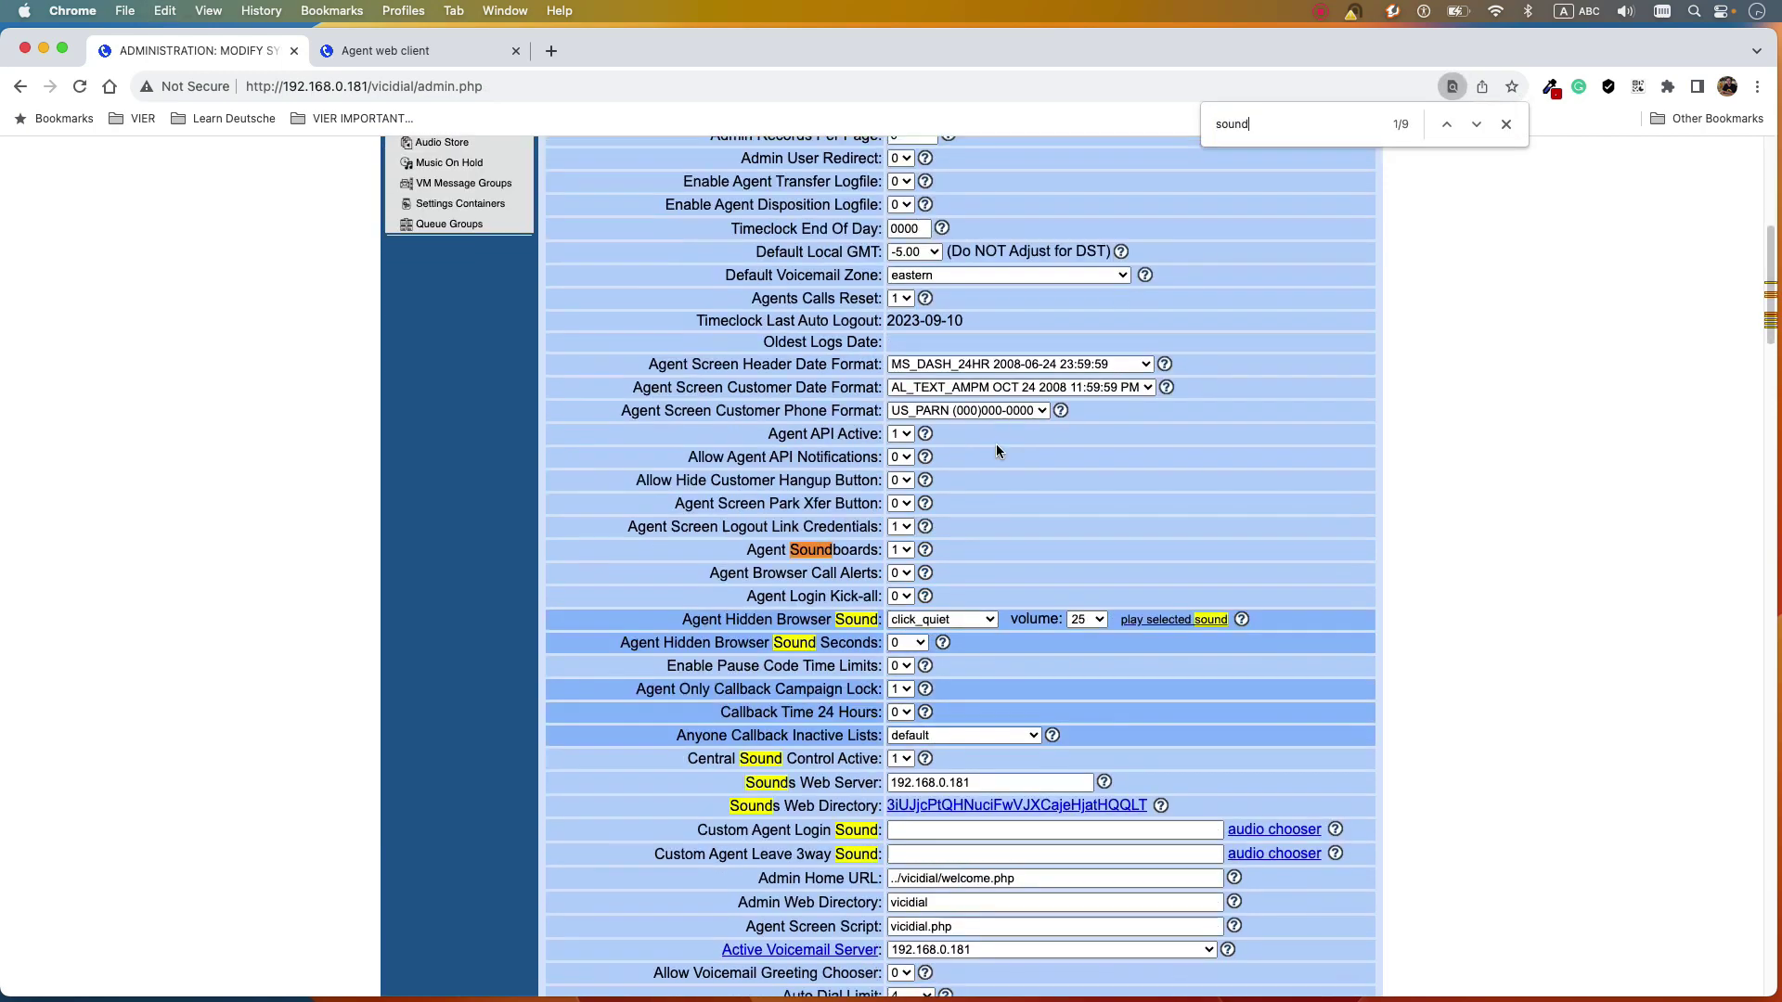
- Check the Agent Soundboards, Central Sound Control Active and Sounds Web Server values, and submit the system settings
{"action": "left_click", "coordinate": [747, 231]}
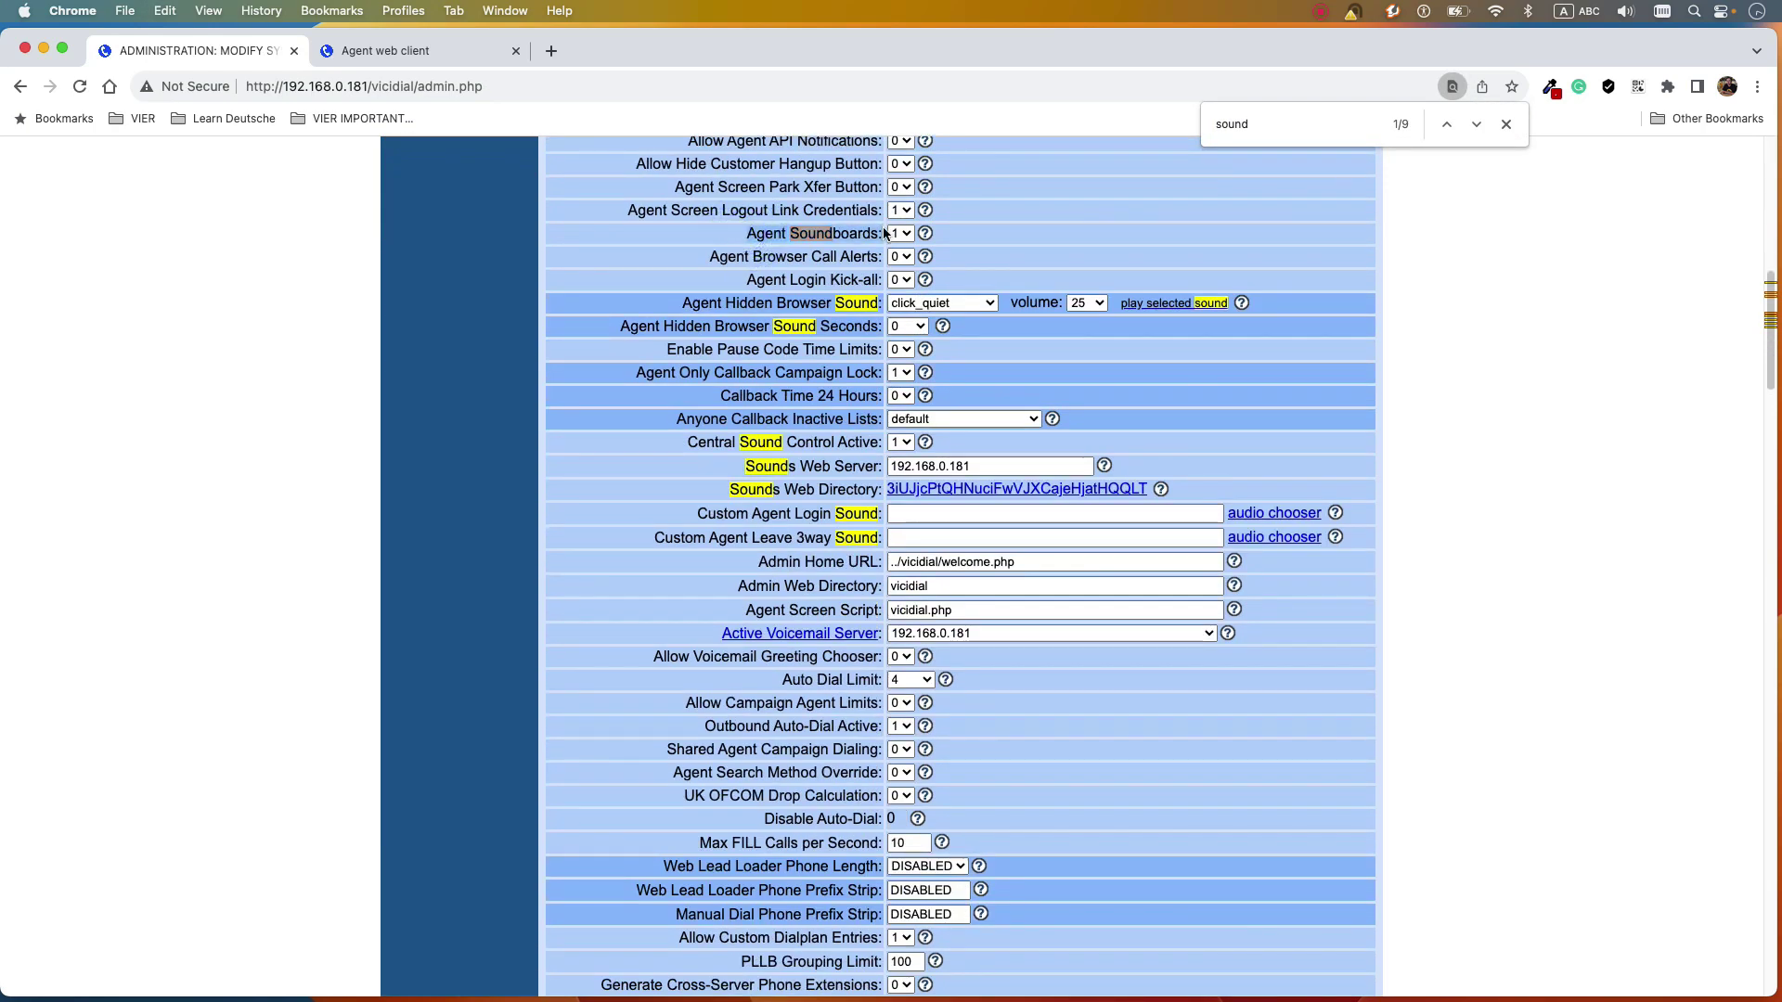
{"action": "left_click_drag", "start_coordinate": [685, 442], "coordinate": [867, 449]}
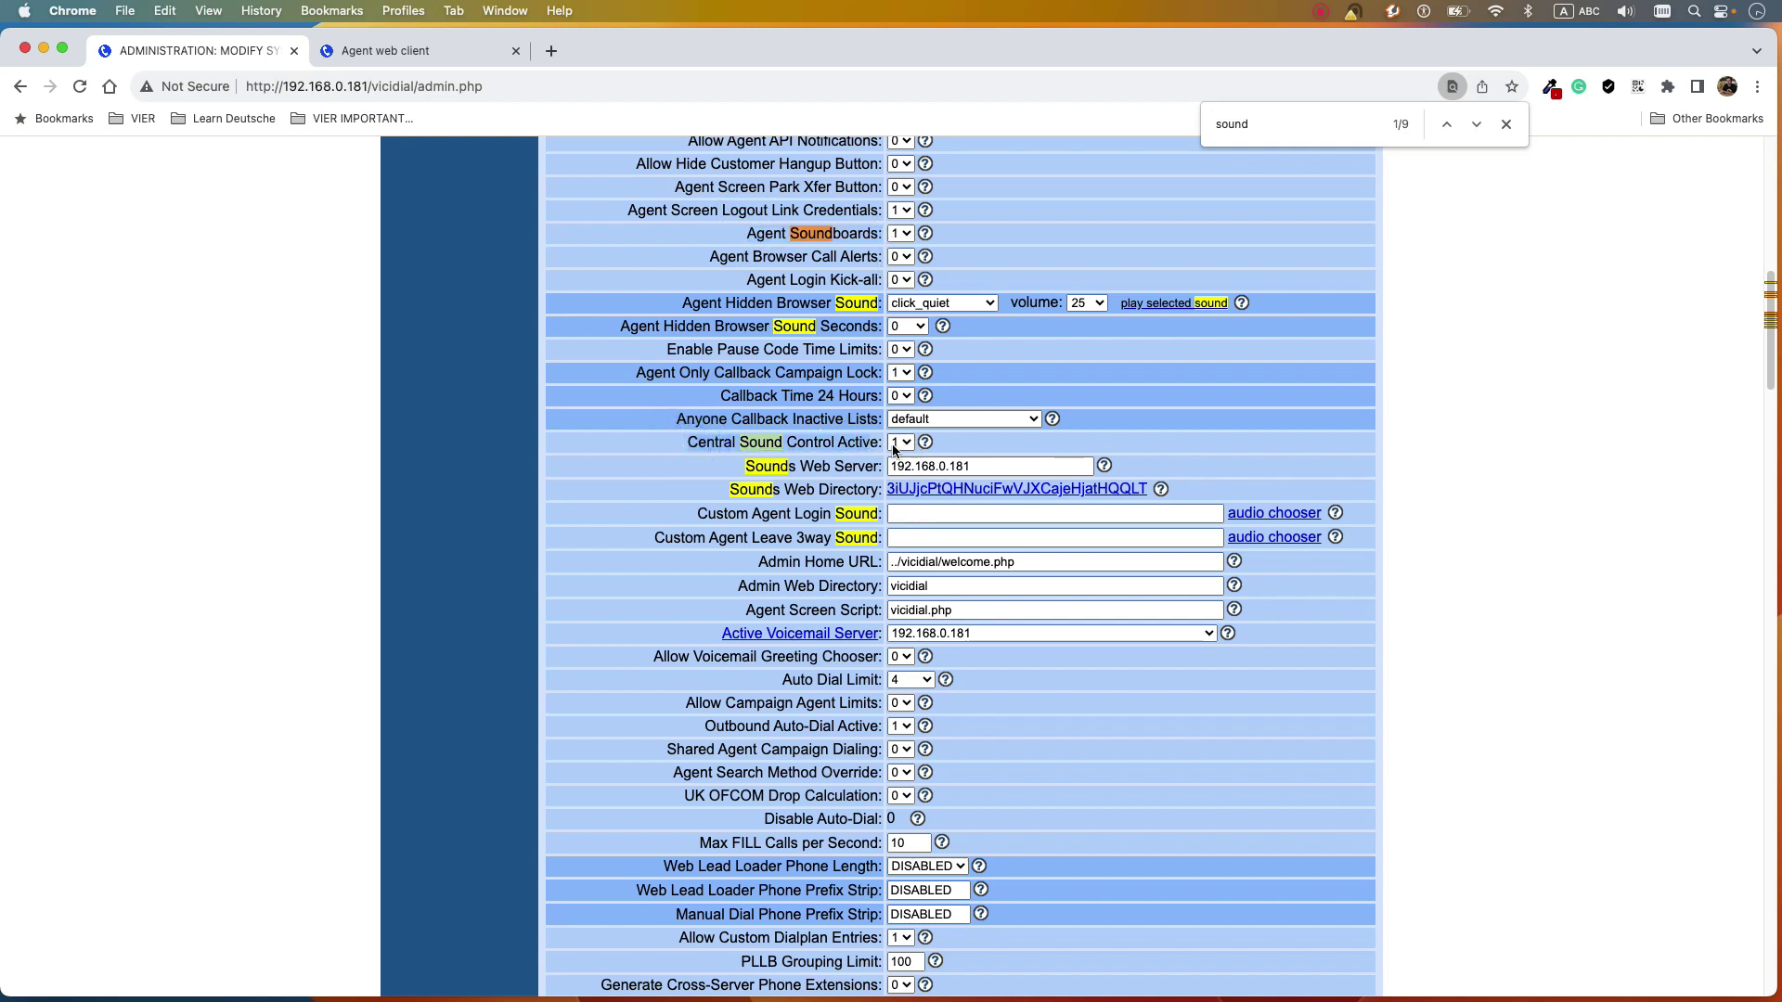
{"action": "left_click_drag", "start_coordinate": [739, 467], "coordinate": [867, 464]}
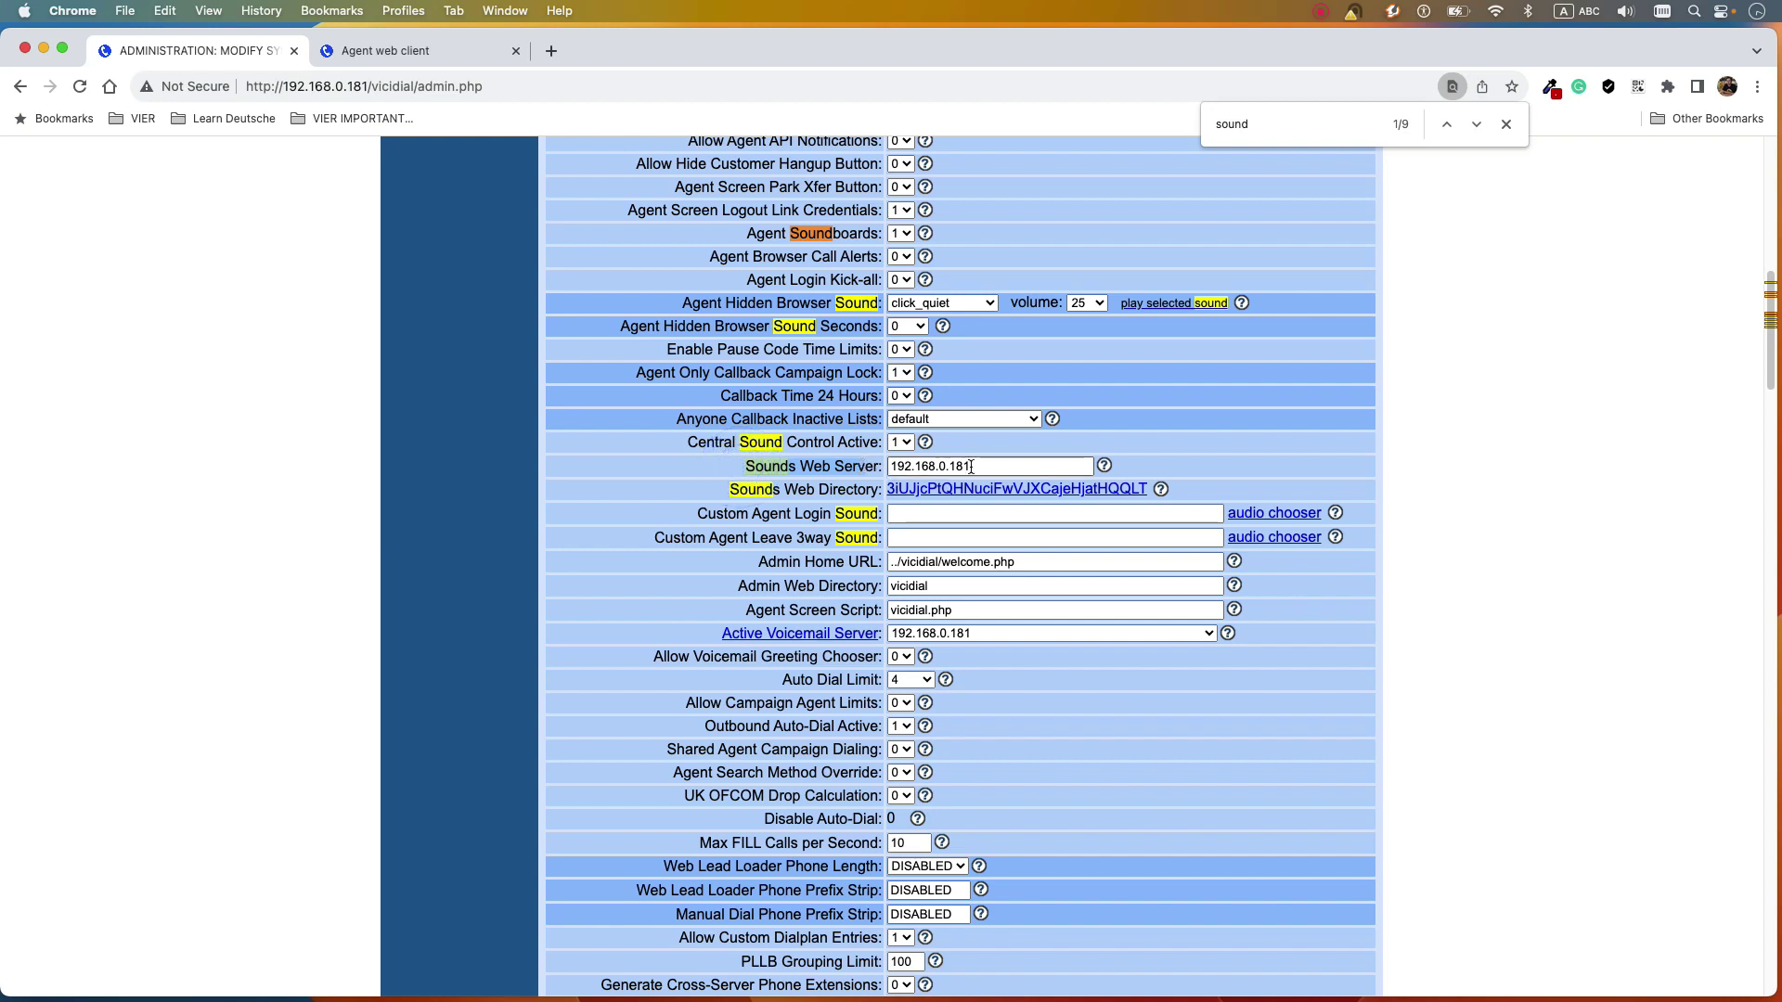
{"action": "double_click", "coordinate": [965, 465]}
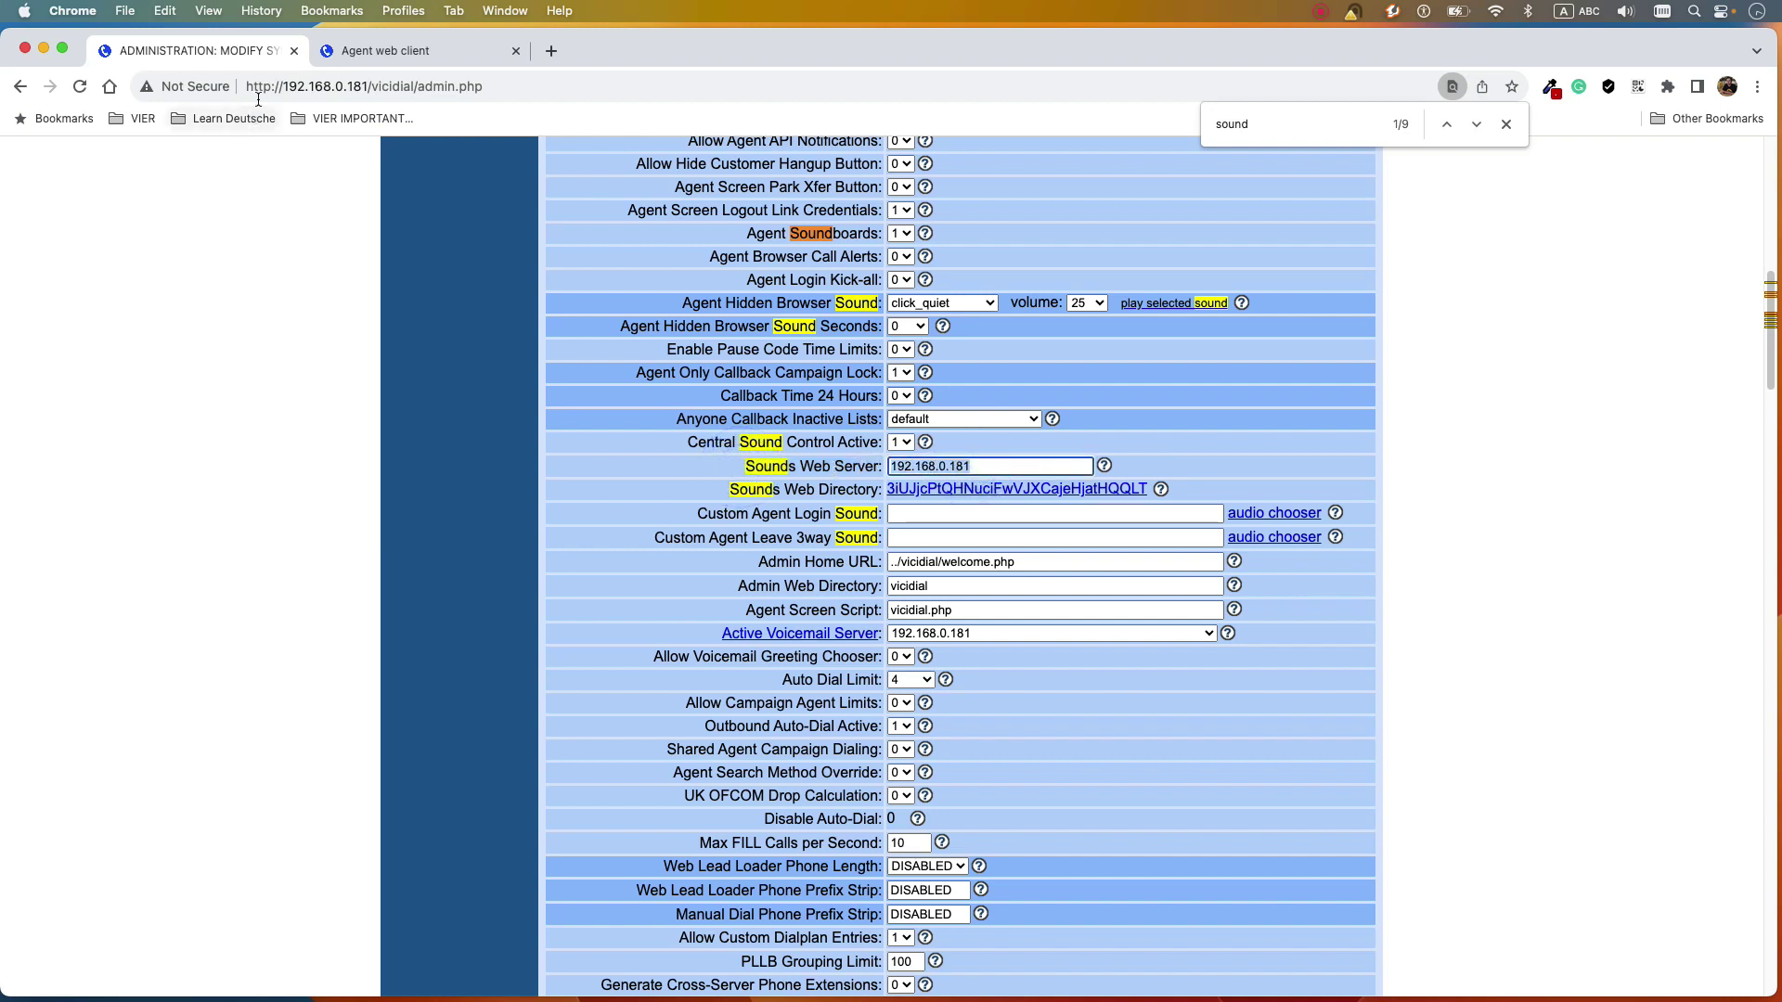
{"action": "scroll", "coordinate": [960, 562], "scroll_direction": "down", "scroll_amount": 20}
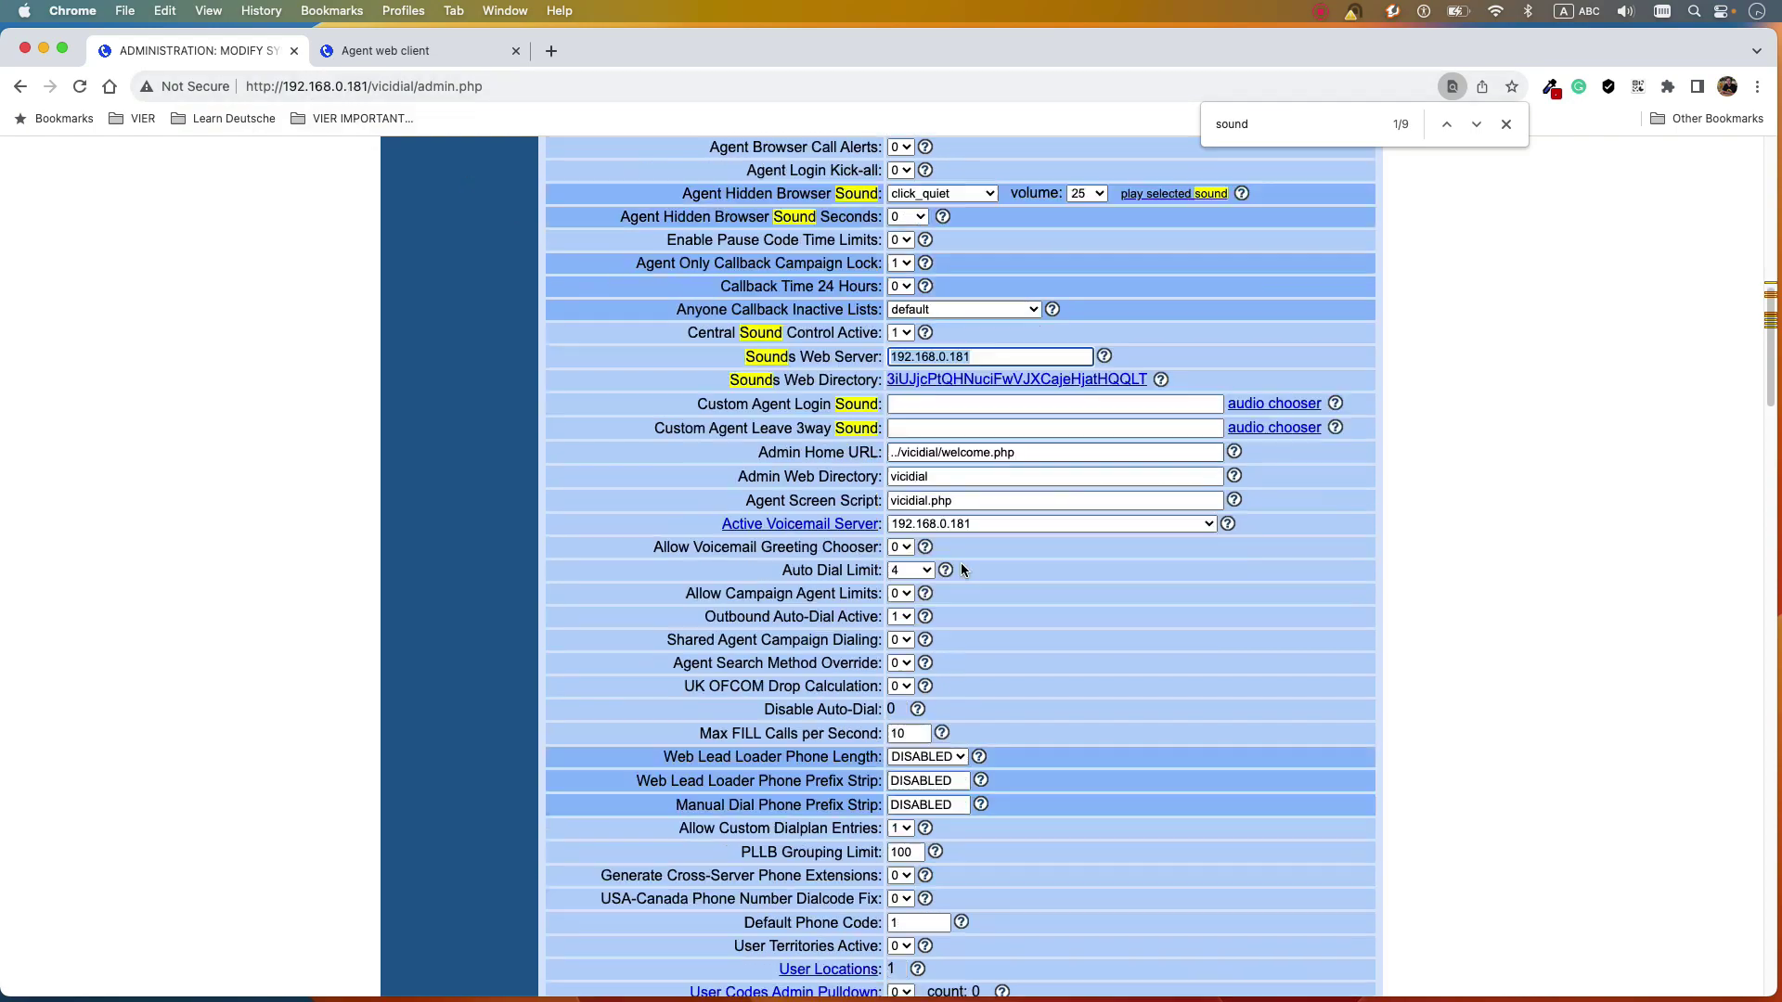
{"action": "scroll", "coordinate": [974, 585], "scroll_direction": "down", "scroll_amount": 20}
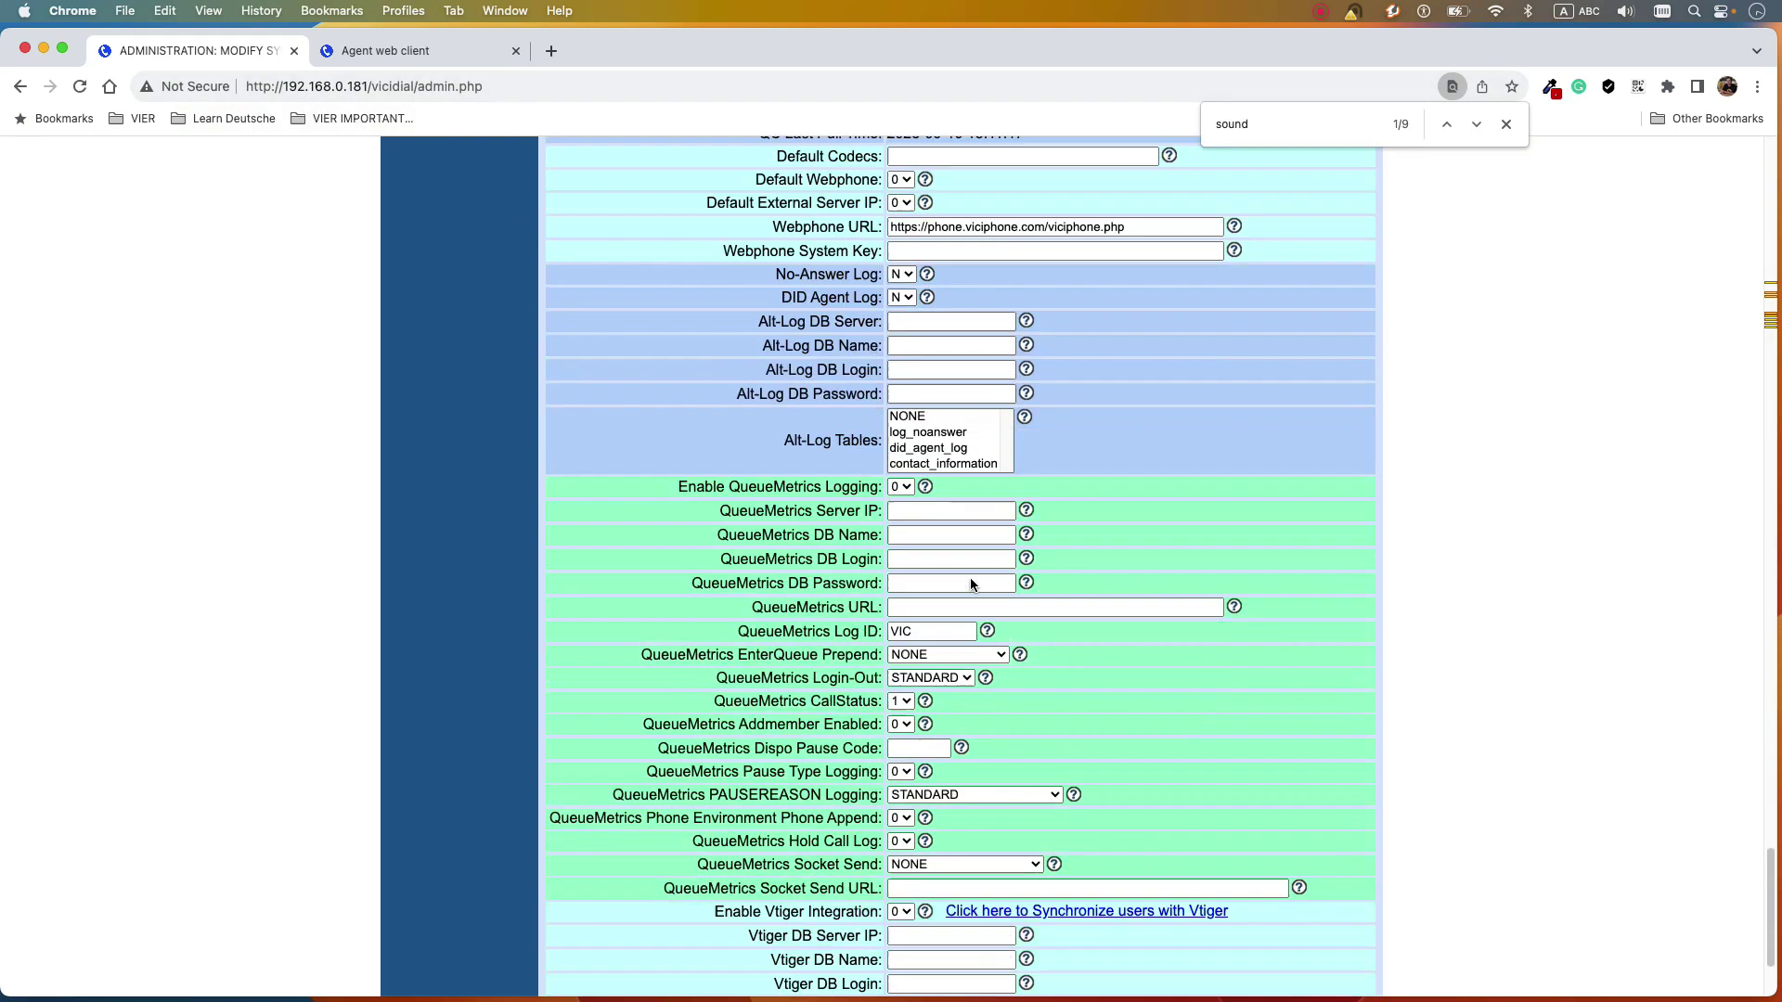
{"action": "left_click", "coordinate": [941, 882]}
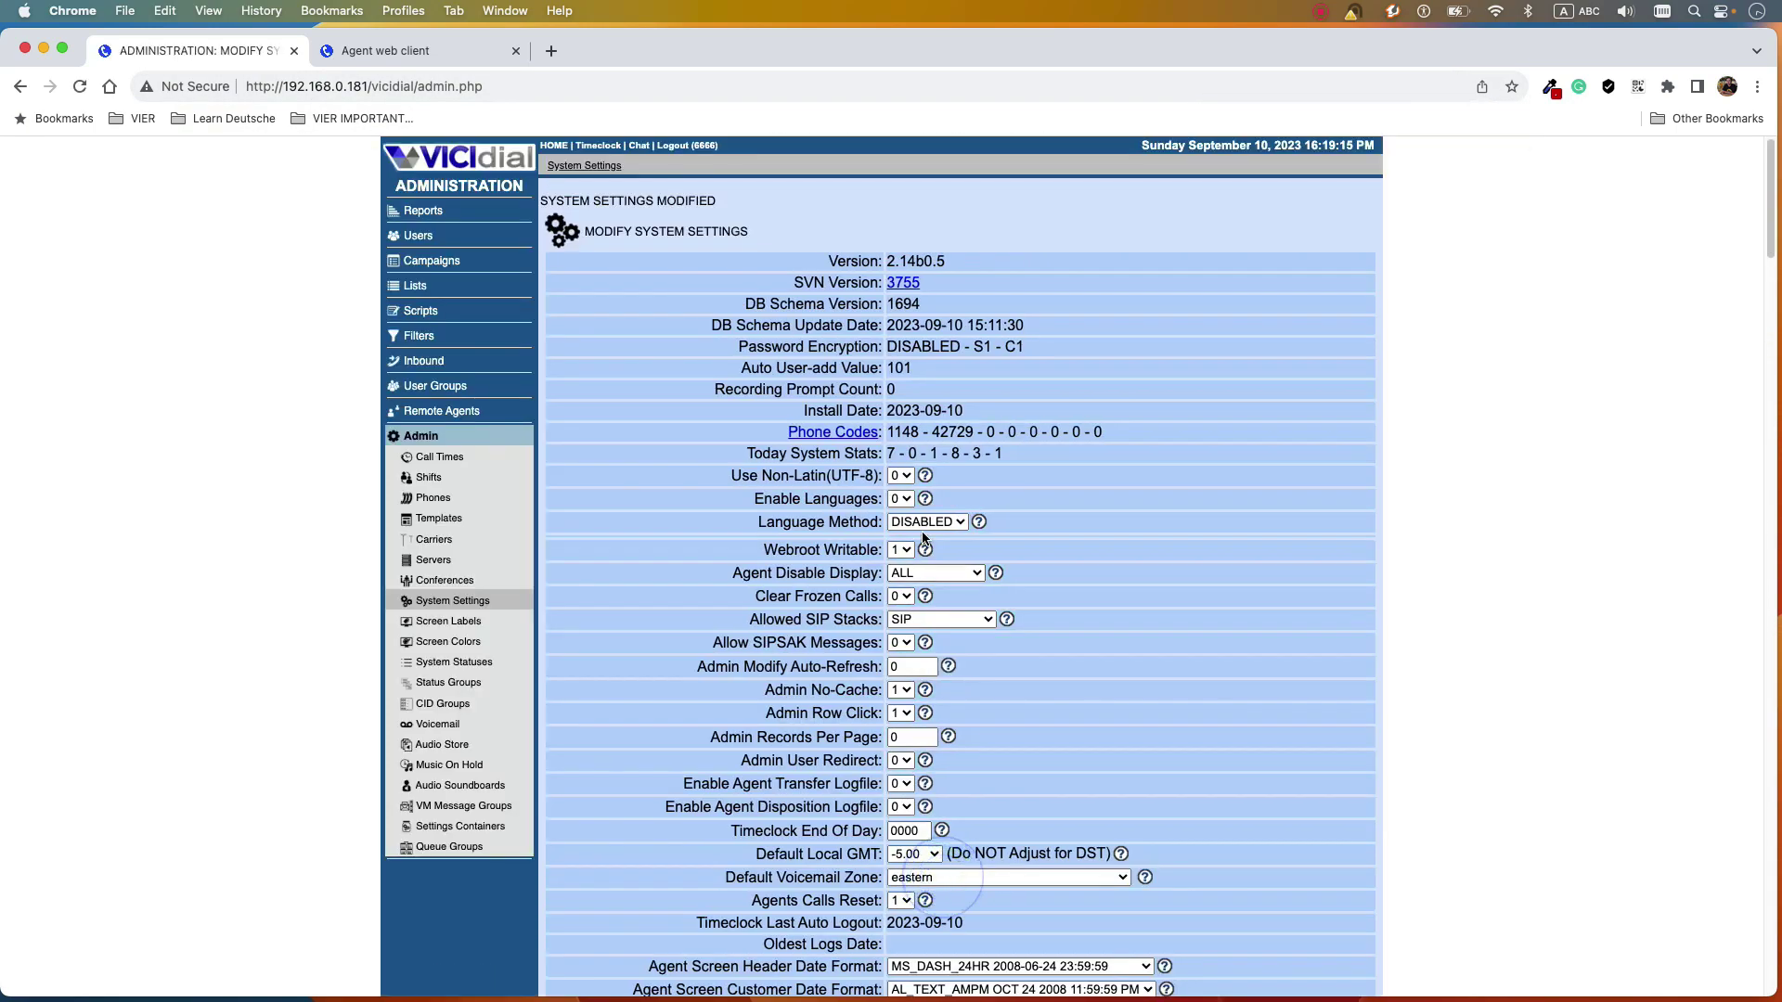
- Open the audio soundboards administration and start adding a new soundboard entry
{"action": "left_click", "coordinate": [422, 436]}
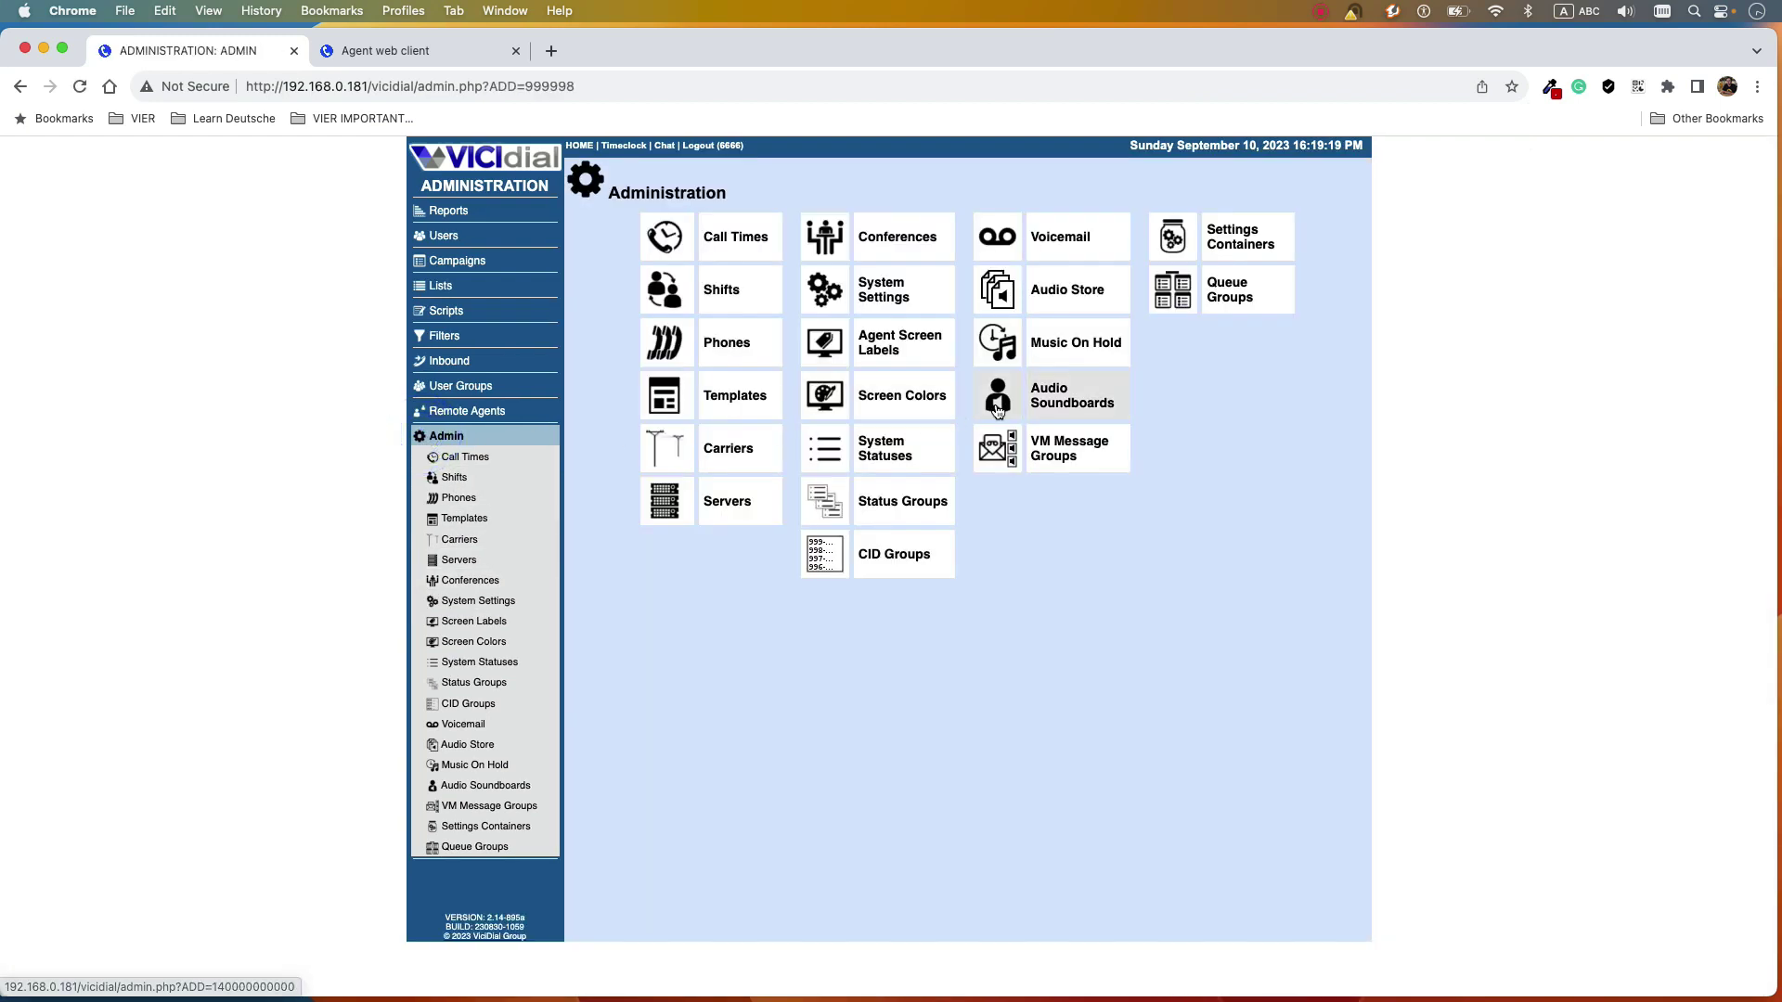
{"action": "left_click", "coordinate": [1050, 401]}
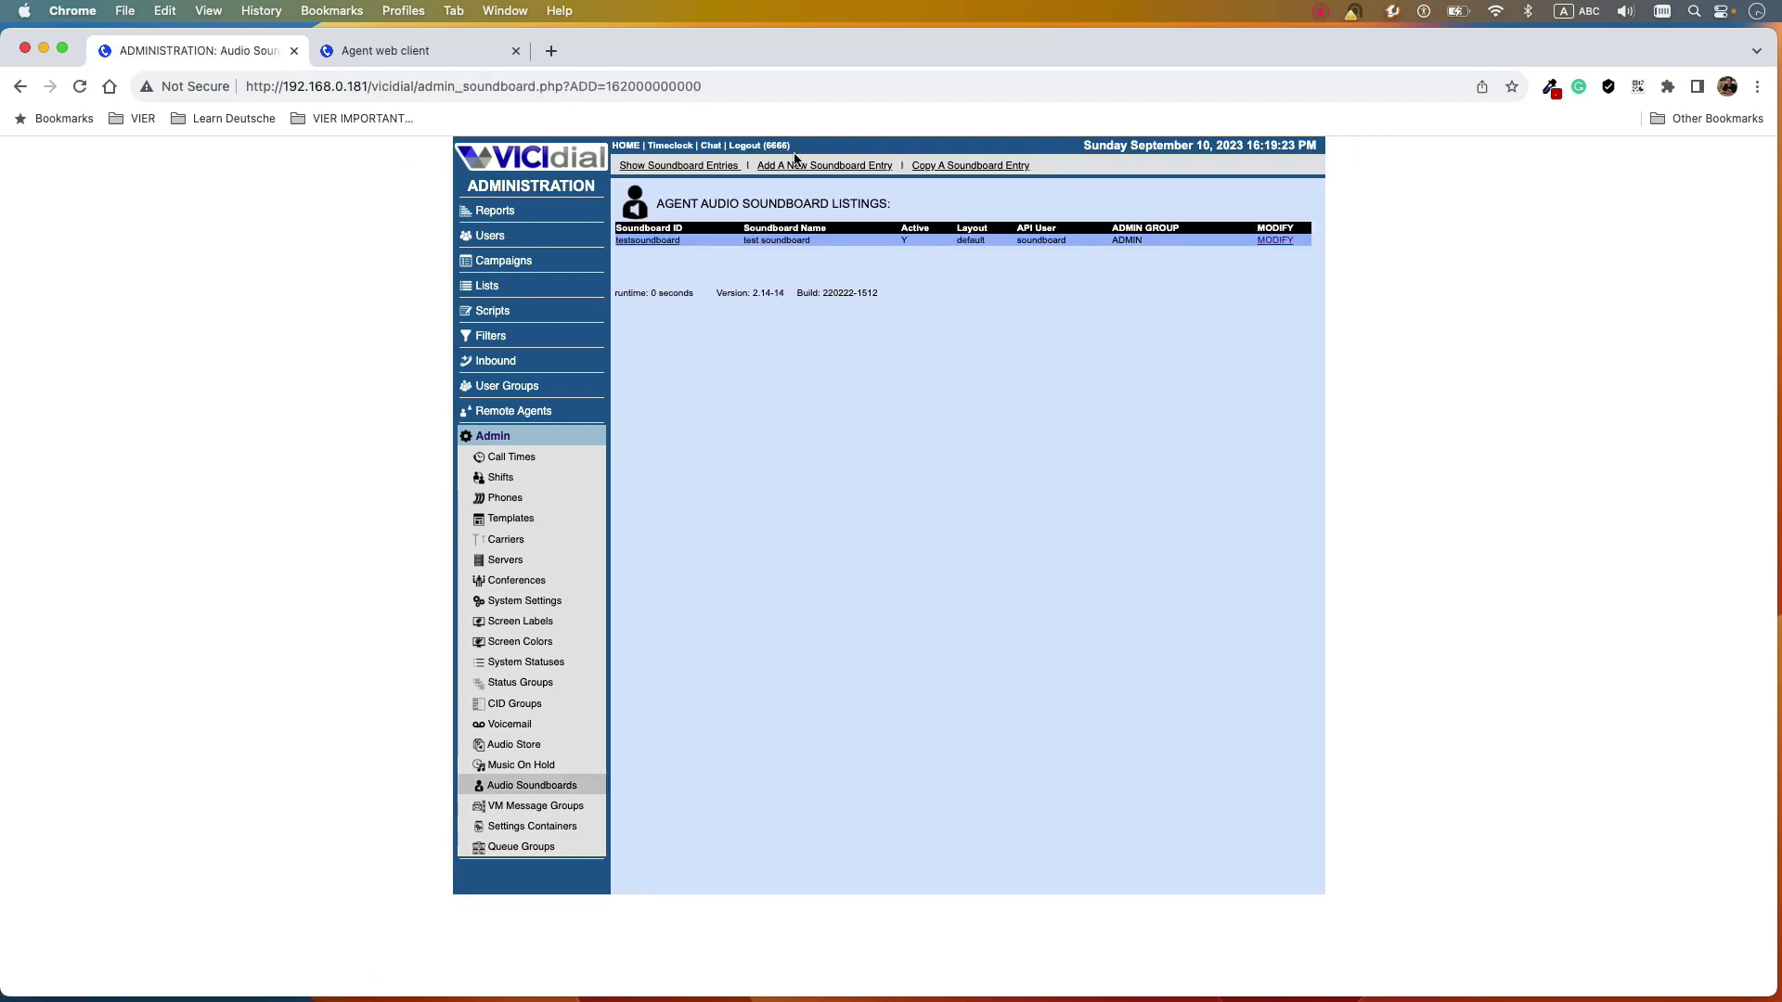
{"action": "left_click", "coordinate": [846, 167]}
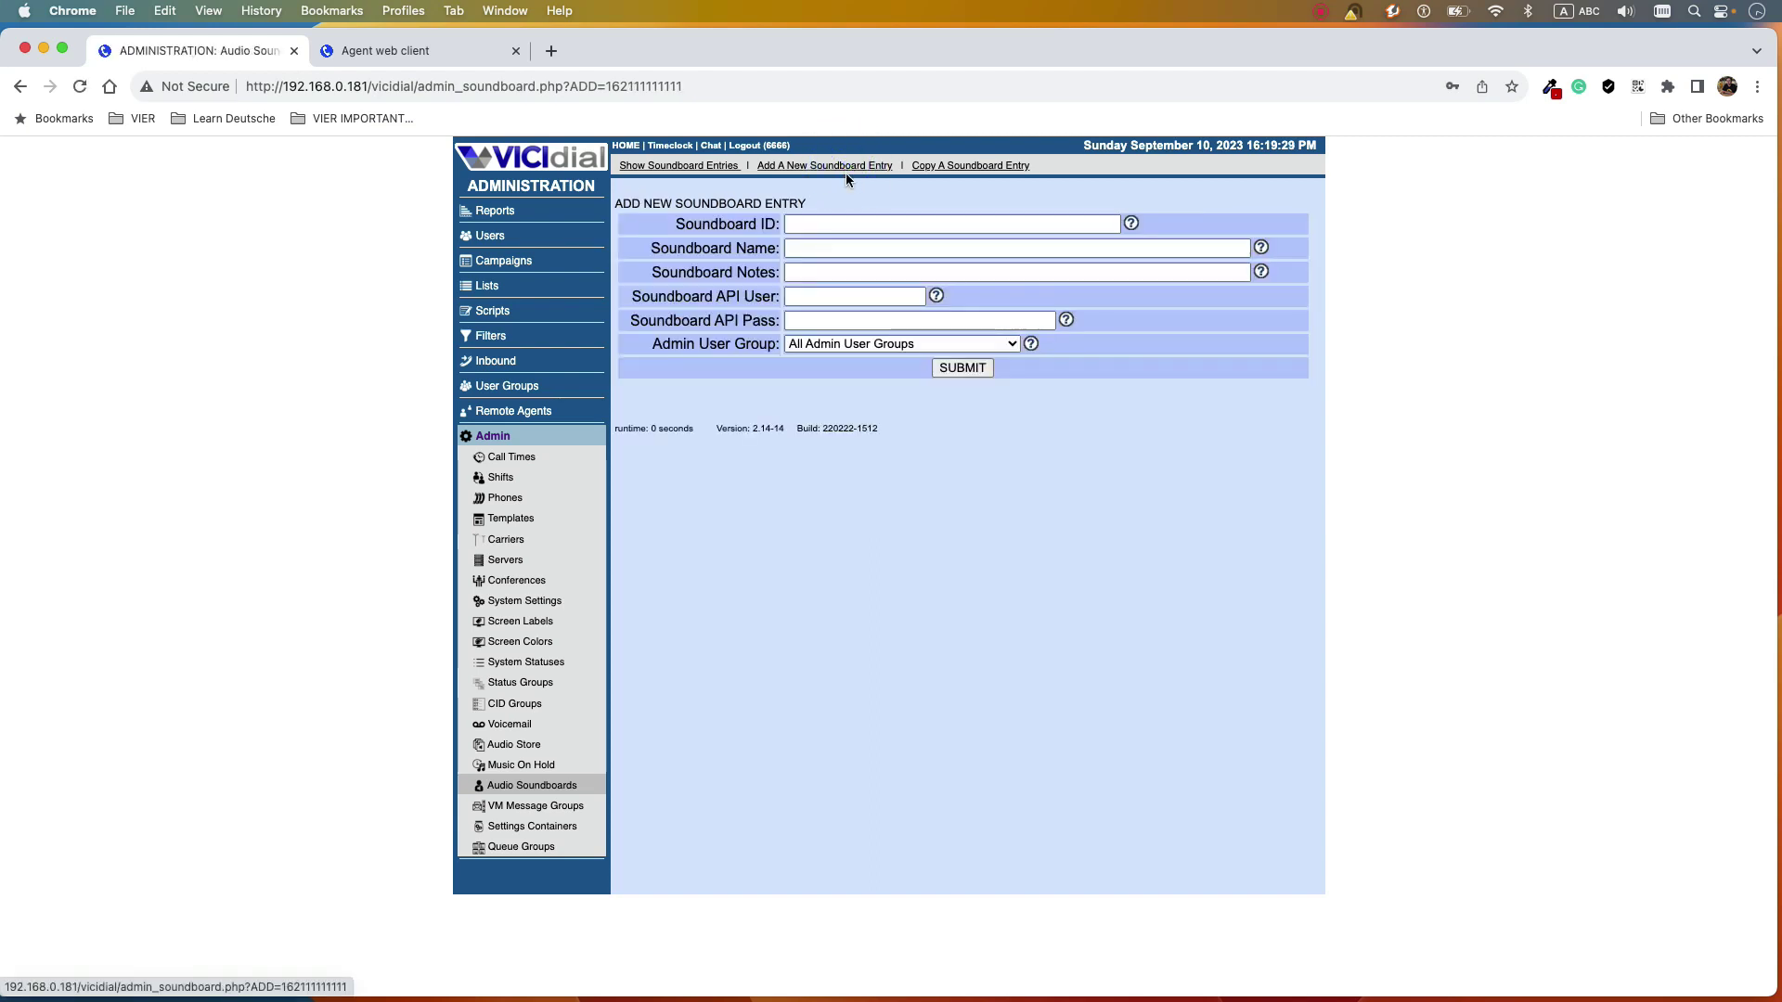
- Enter "testing soundboard" as both the Soundboard ID and Soundboard Name, and remove the space from the ID
{"action": "left_click", "coordinate": [807, 221]}
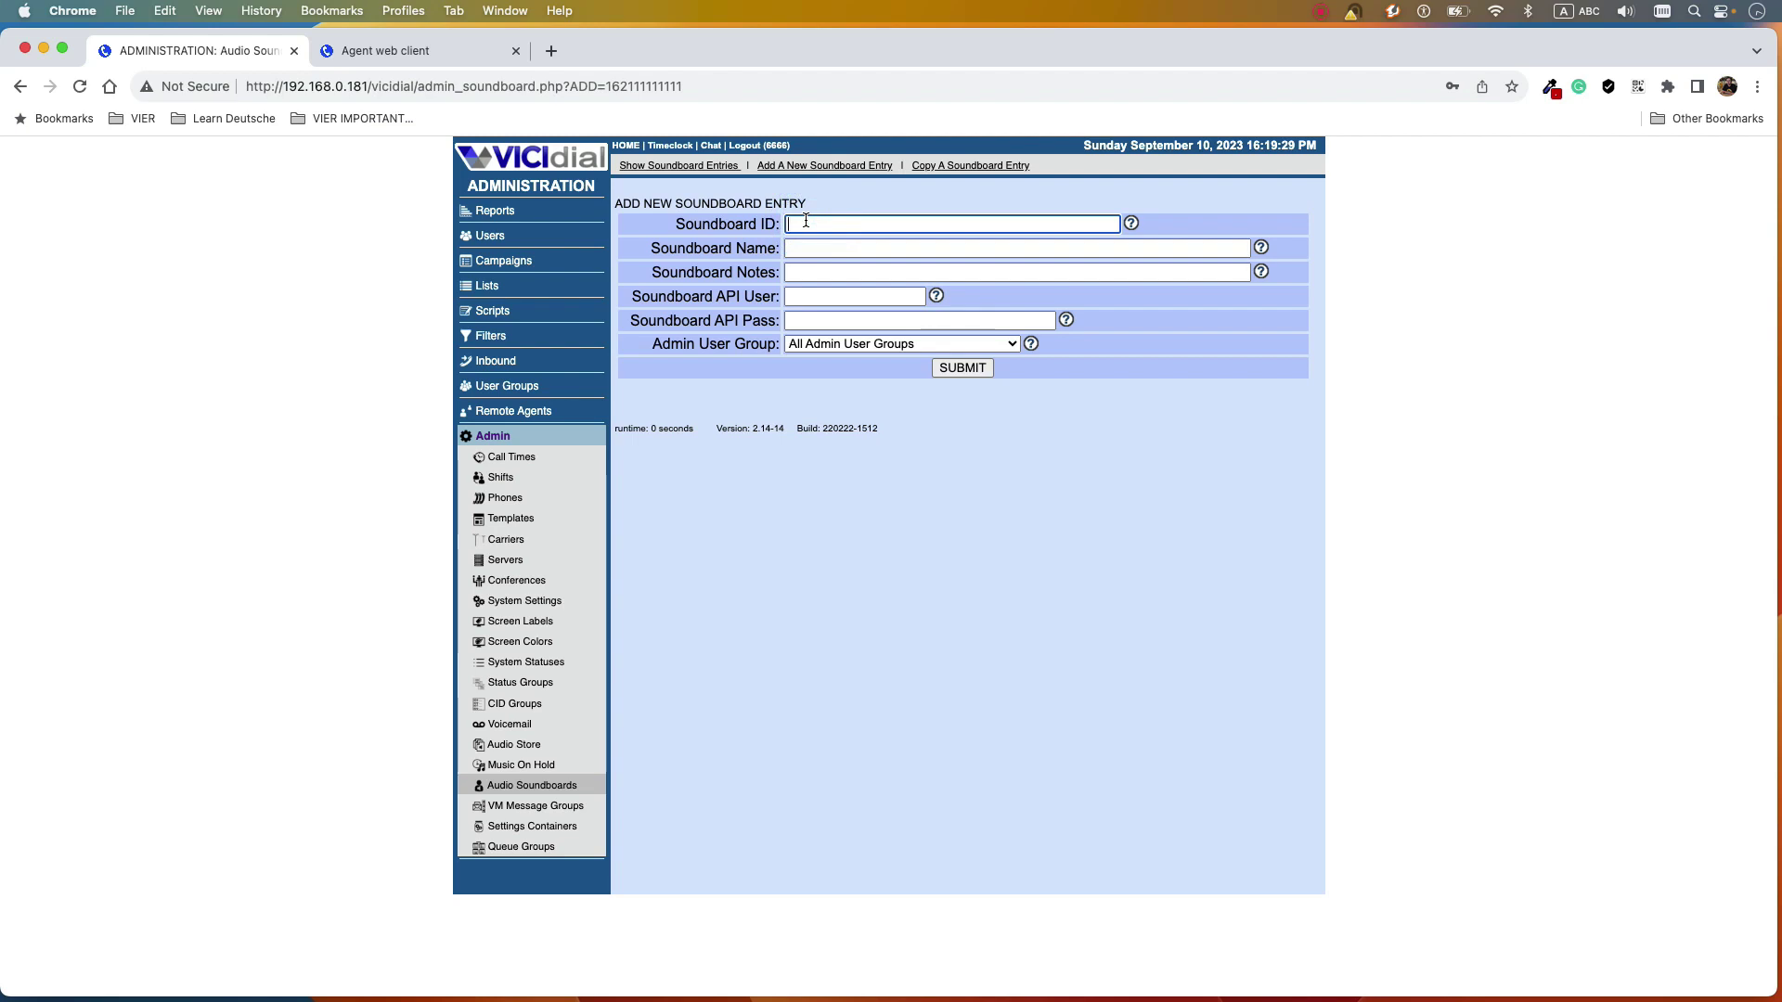
{"action": "type", "text": "testing soundboard"}
{"action": "left_click_drag", "start_coordinate": [923, 224], "coordinate": [788, 224]}
{"action": "key", "text": "super+c"}
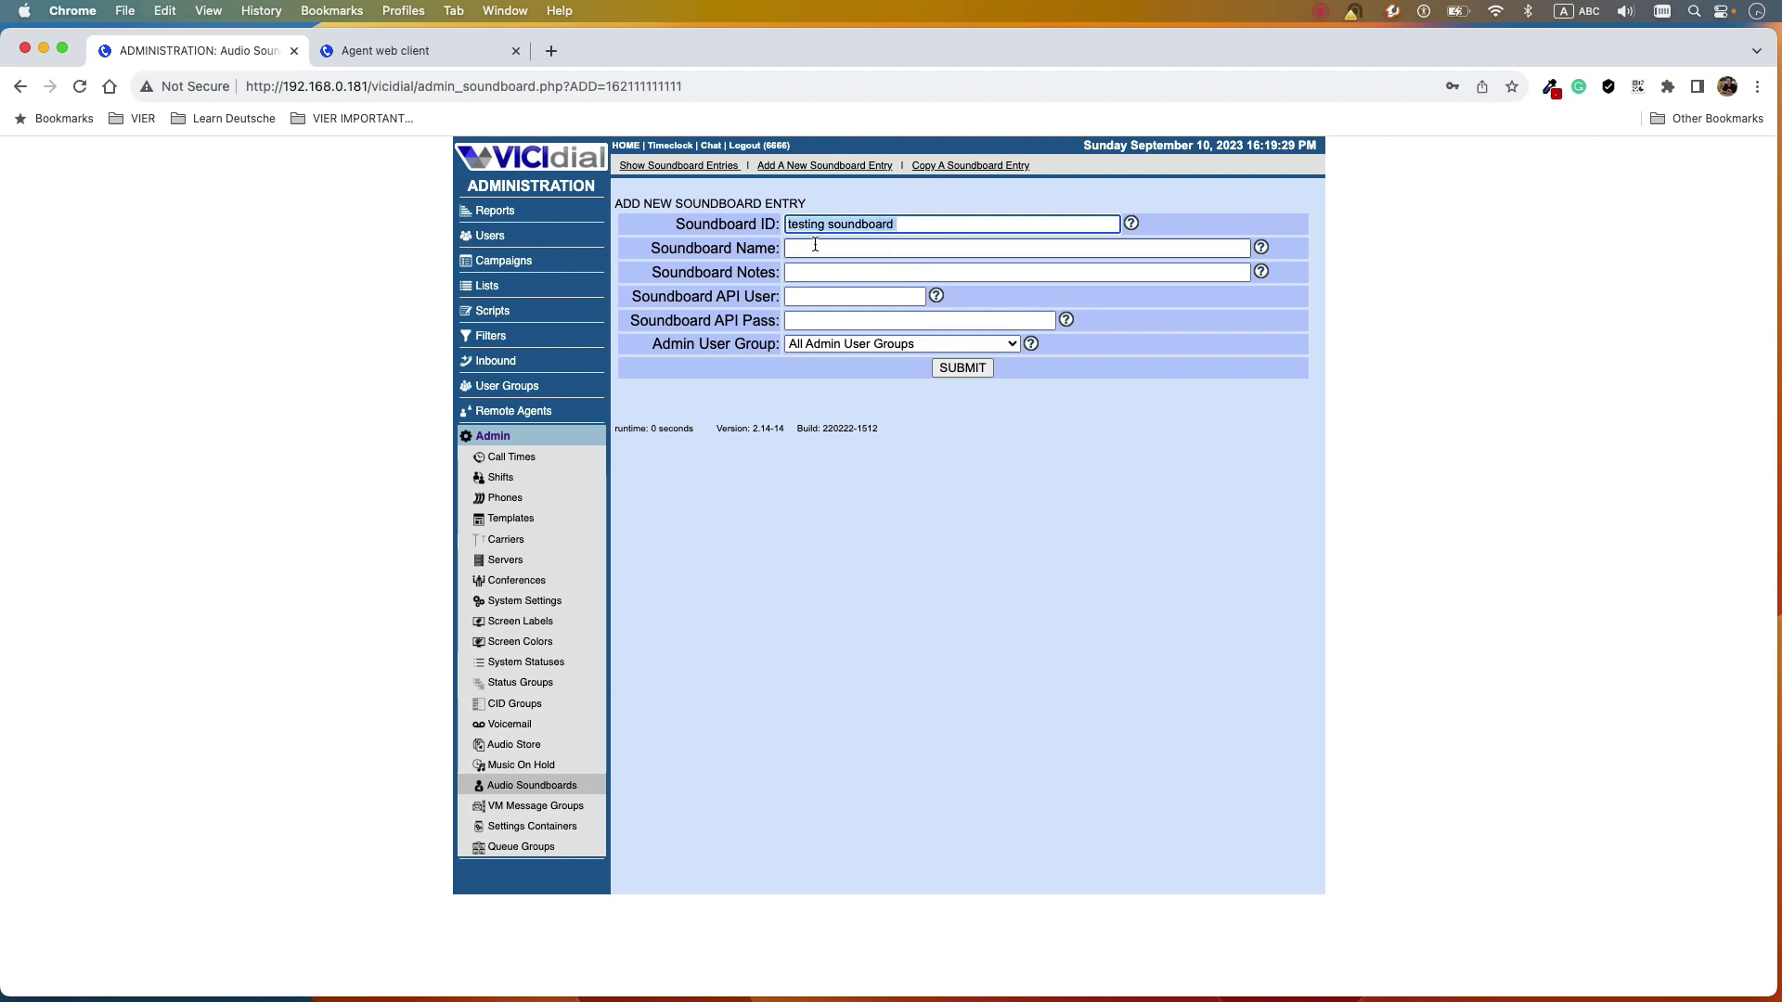
{"action": "left_click", "coordinate": [814, 247]}
{"action": "key", "text": "super+v"}
{"action": "left_click", "coordinate": [826, 224]}
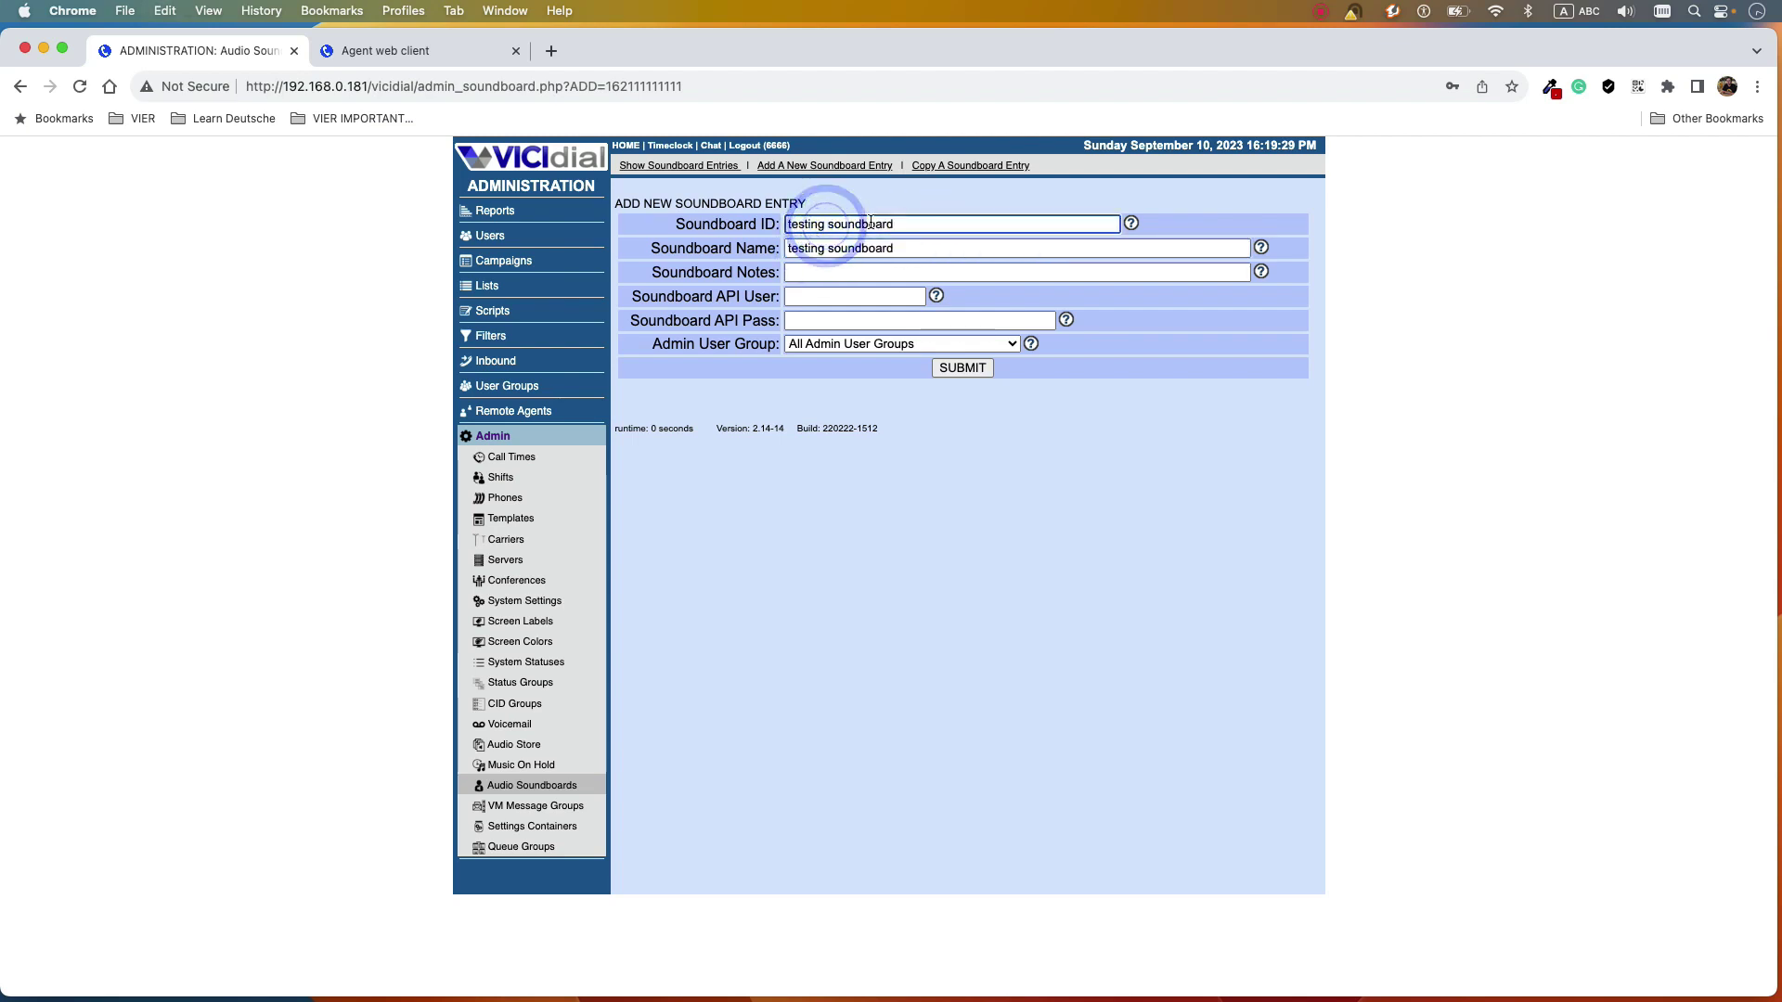
{"action": "key", "text": "BackSpace"}
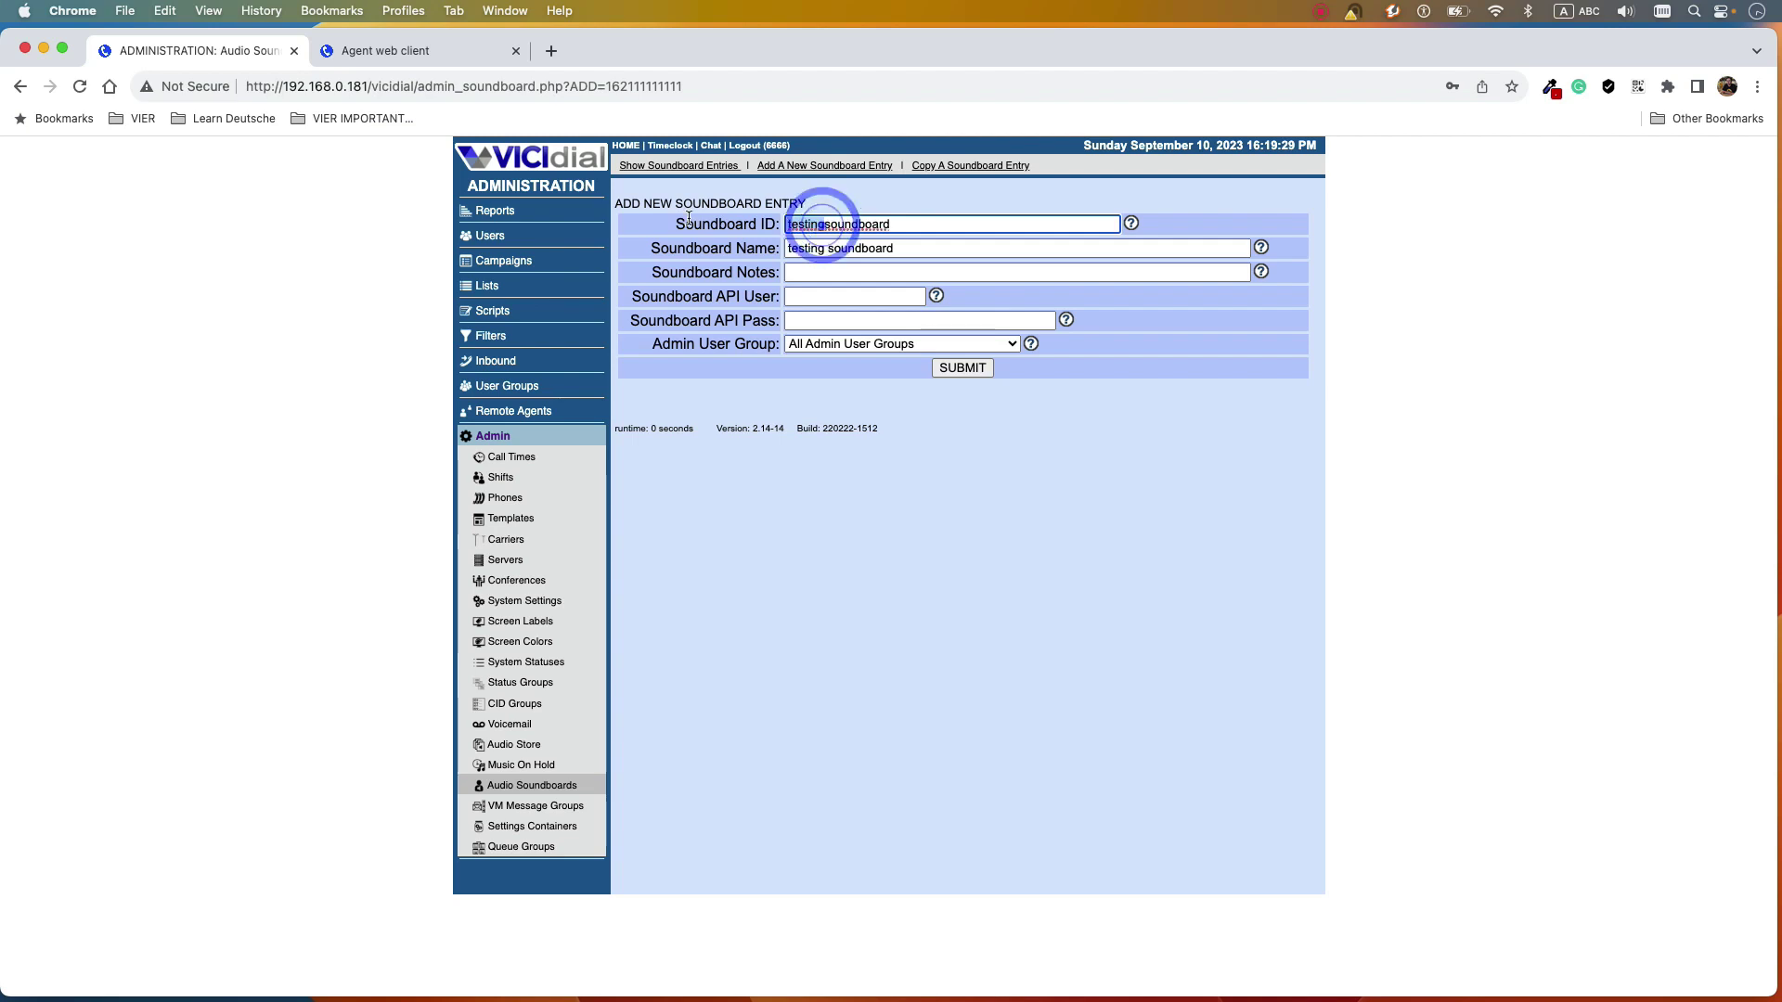
- Change the Soundboard ID to "samplesoundboard" and the Soundboard Name to "sample soundboard"
{"action": "left_click_drag", "start_coordinate": [822, 223], "coordinate": [788, 224]}
{"action": "type", "text": "sa_"}
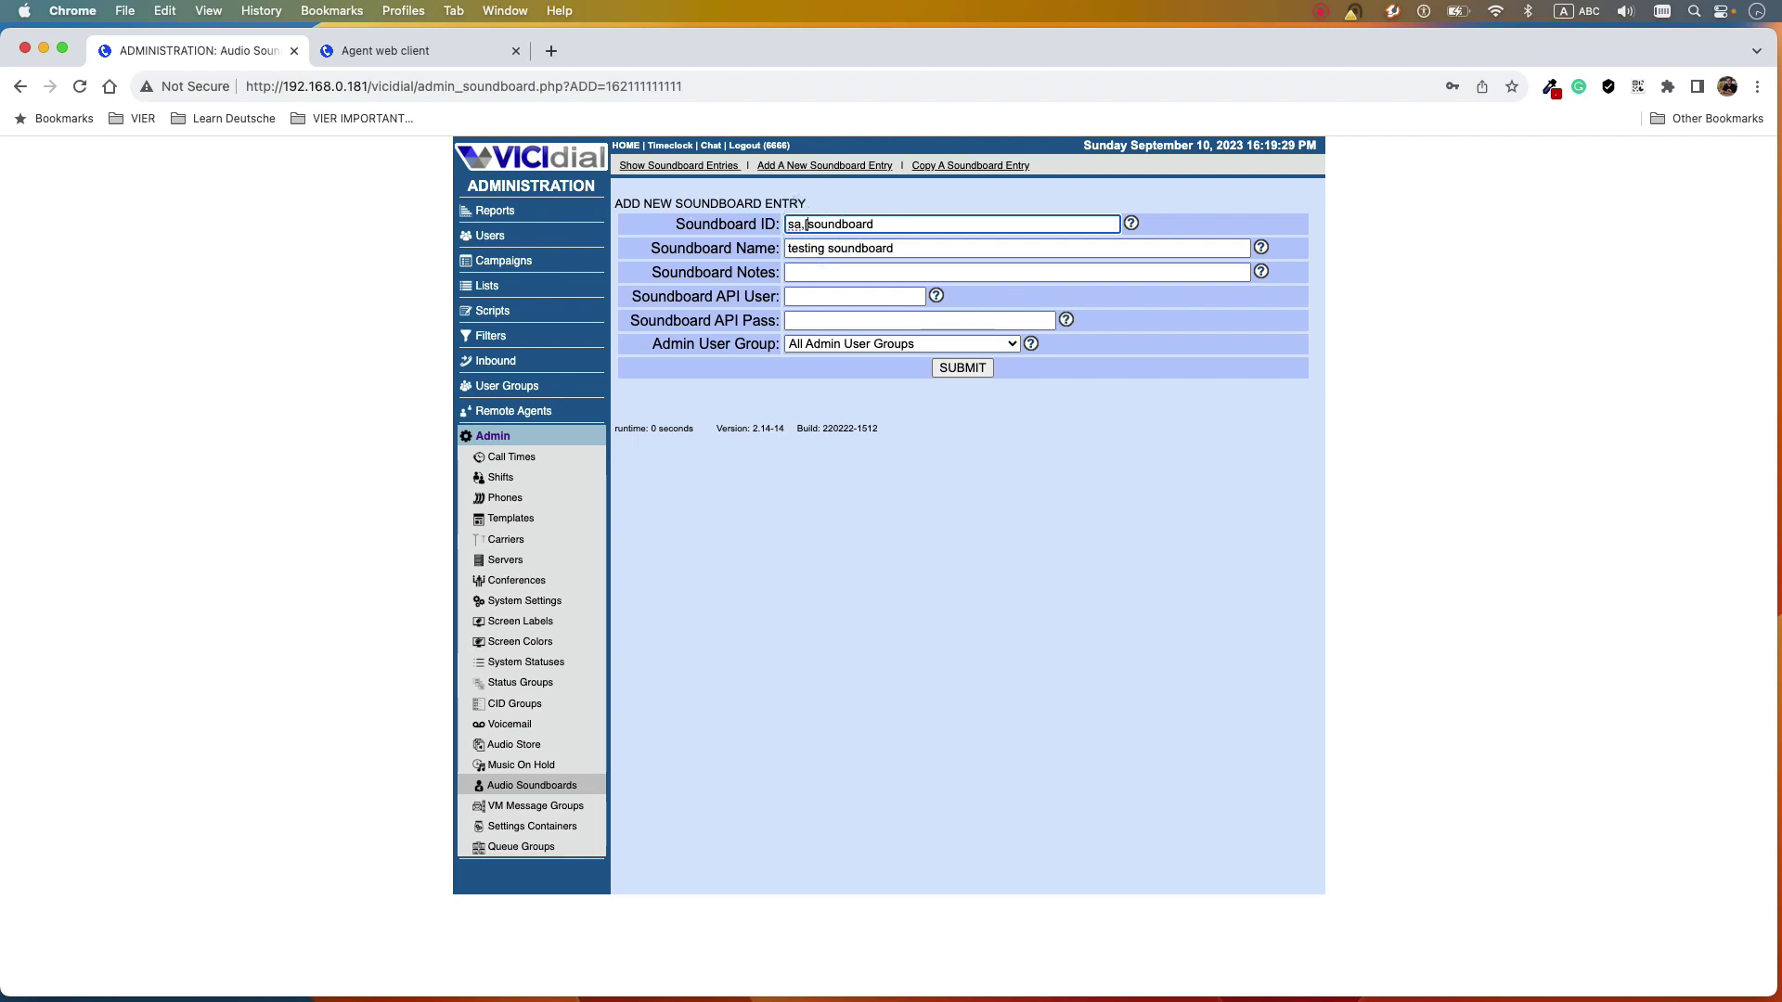
{"action": "type", "text": "mple"}
{"action": "left_click", "coordinate": [899, 223]}
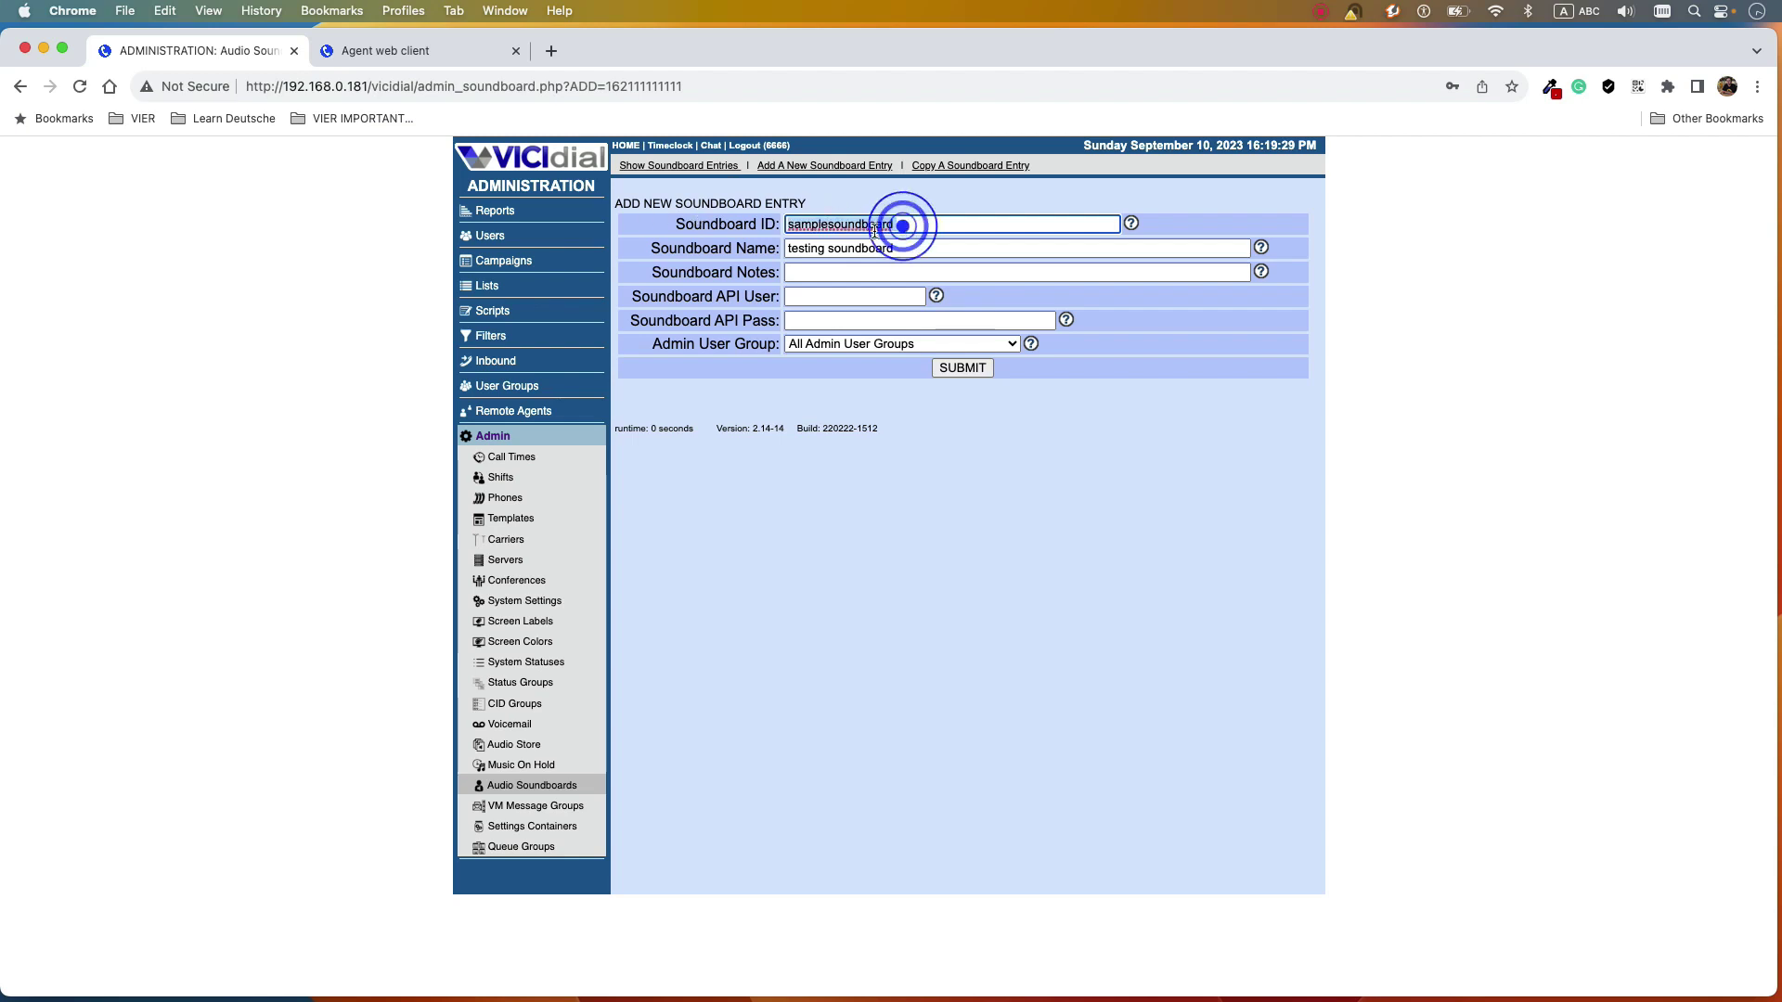
{"action": "triple_click", "coordinate": [912, 245]}
{"action": "key", "text": "super+v"}
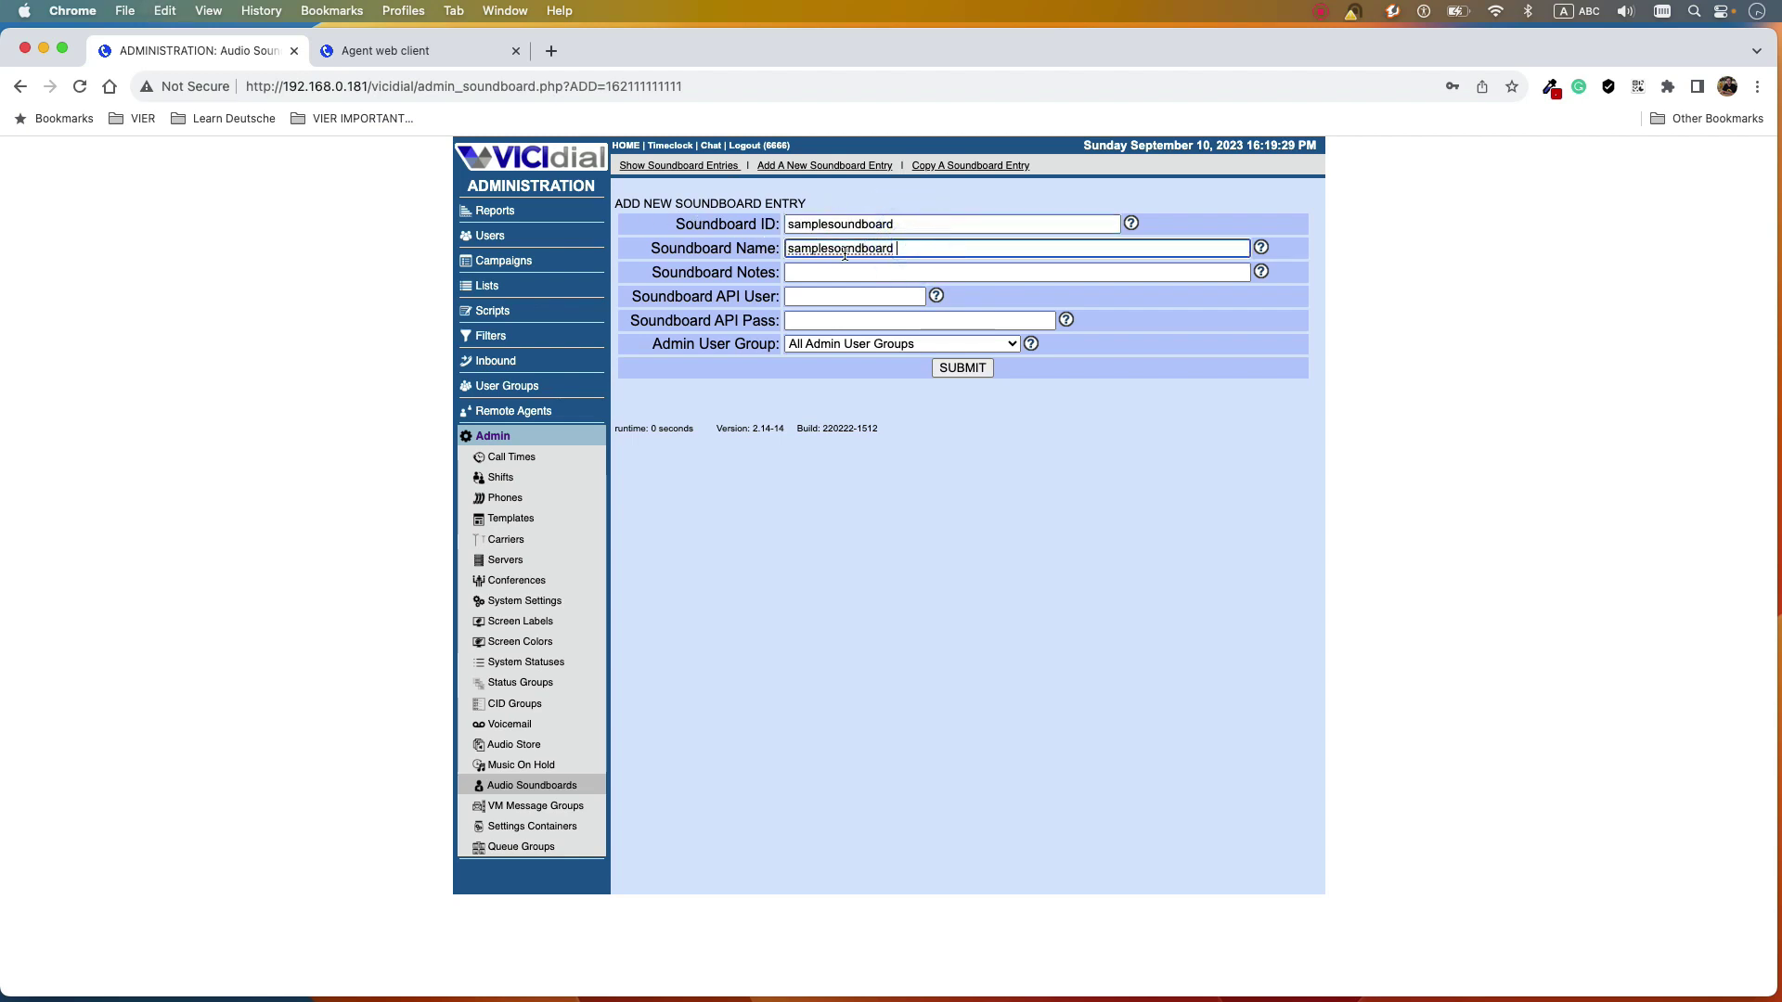
{"action": "left_click", "coordinate": [829, 249]}
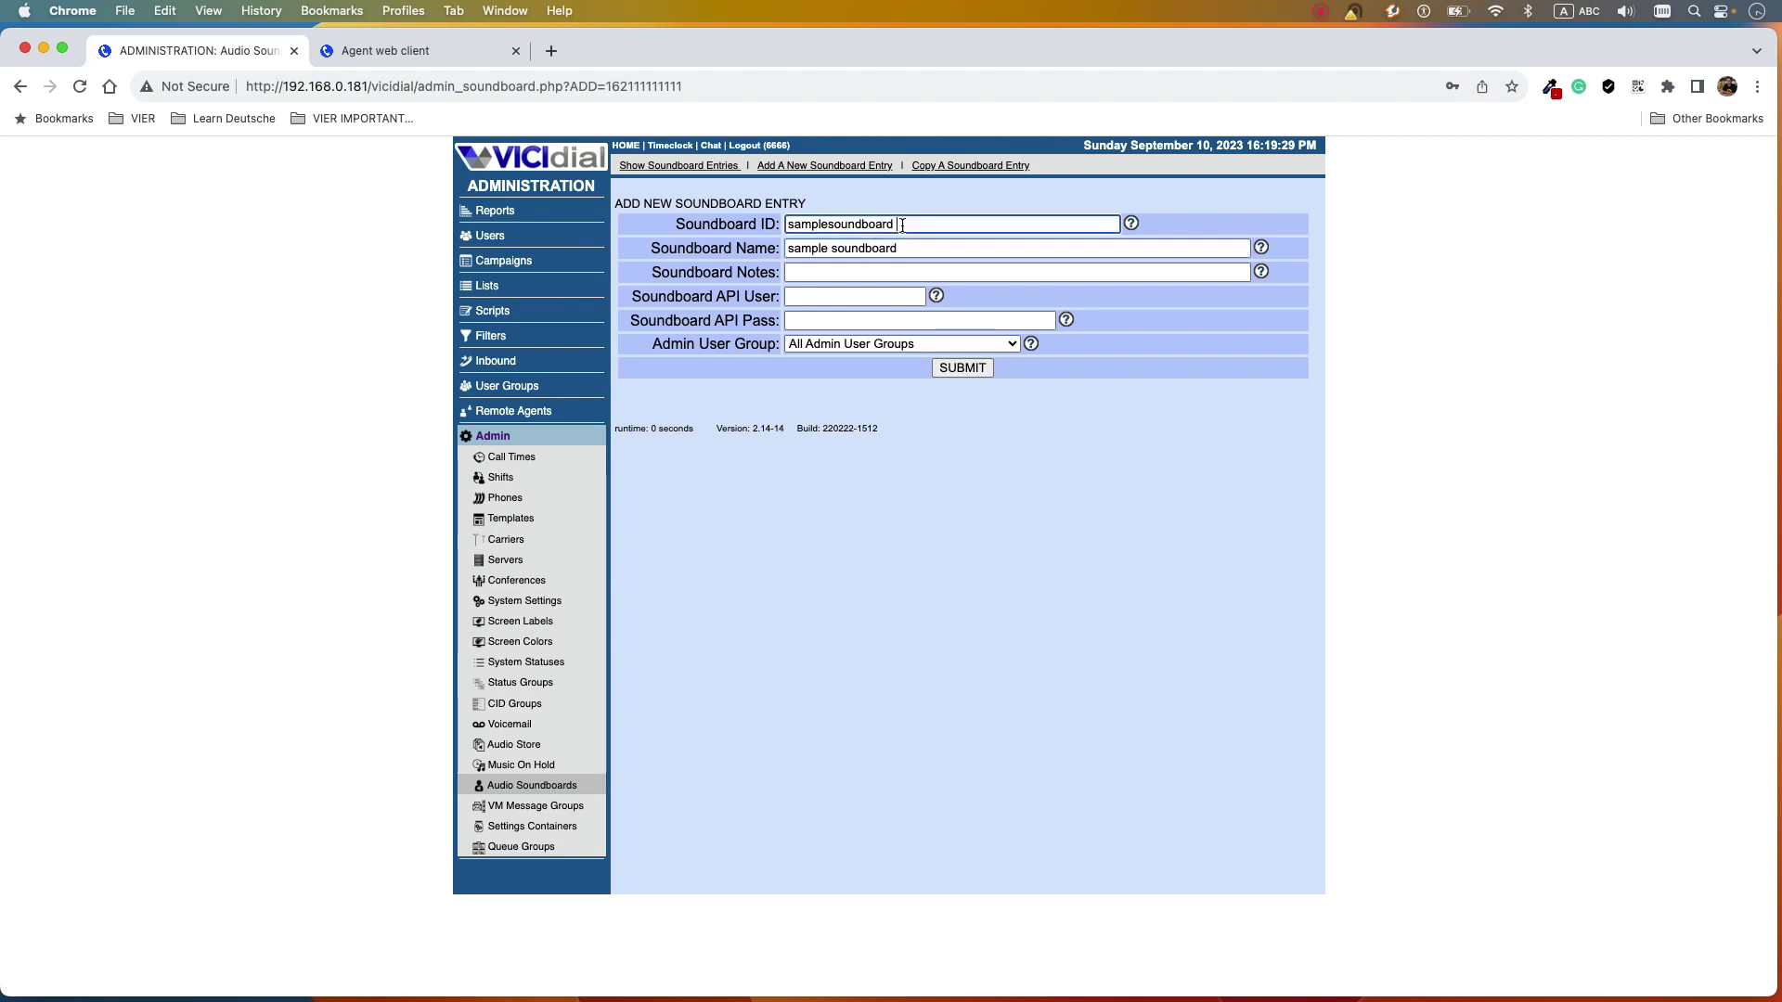
- Copy the soundboard name "sample soundboard" into the Soundboard Notes
{"action": "double_click", "coordinate": [832, 227]}
{"action": "triple_click", "coordinate": [909, 248]}
{"action": "left_click", "coordinate": [805, 269]}
{"action": "key", "text": "cmd+v"}
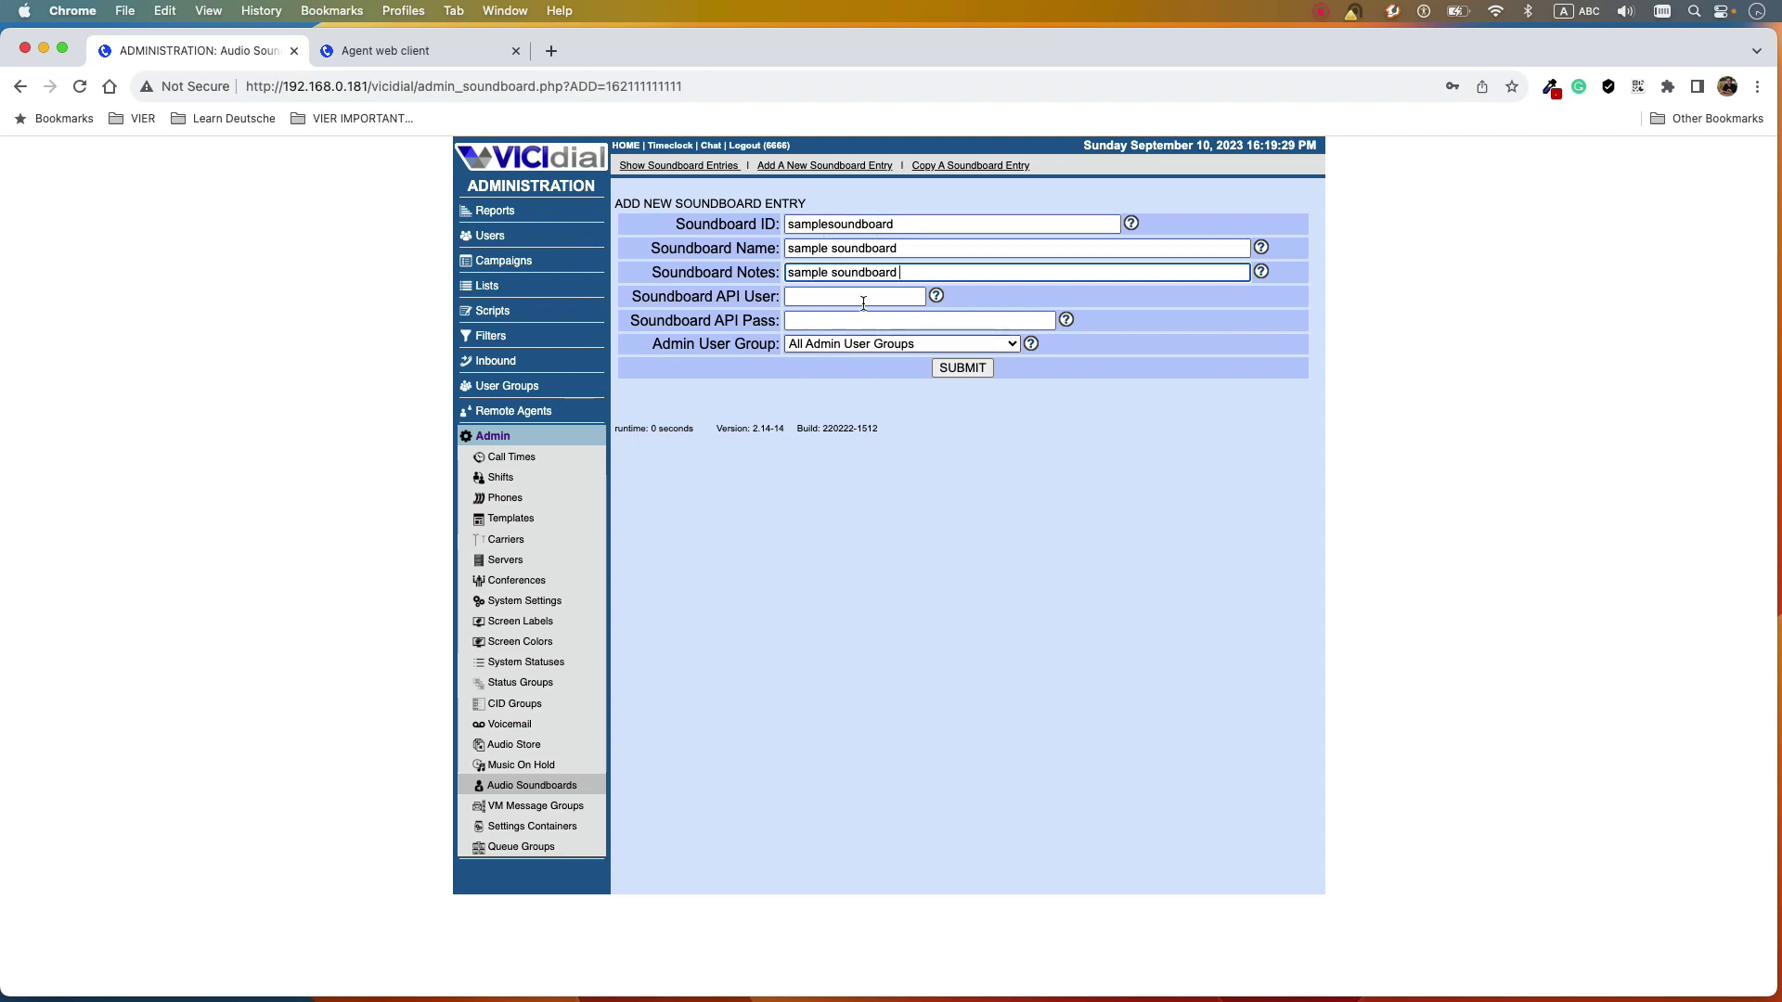
- Set the Soundboard API User to "soundboard" and fill in the Soundboard API Pass
{"action": "left_click", "coordinate": [805, 297]}
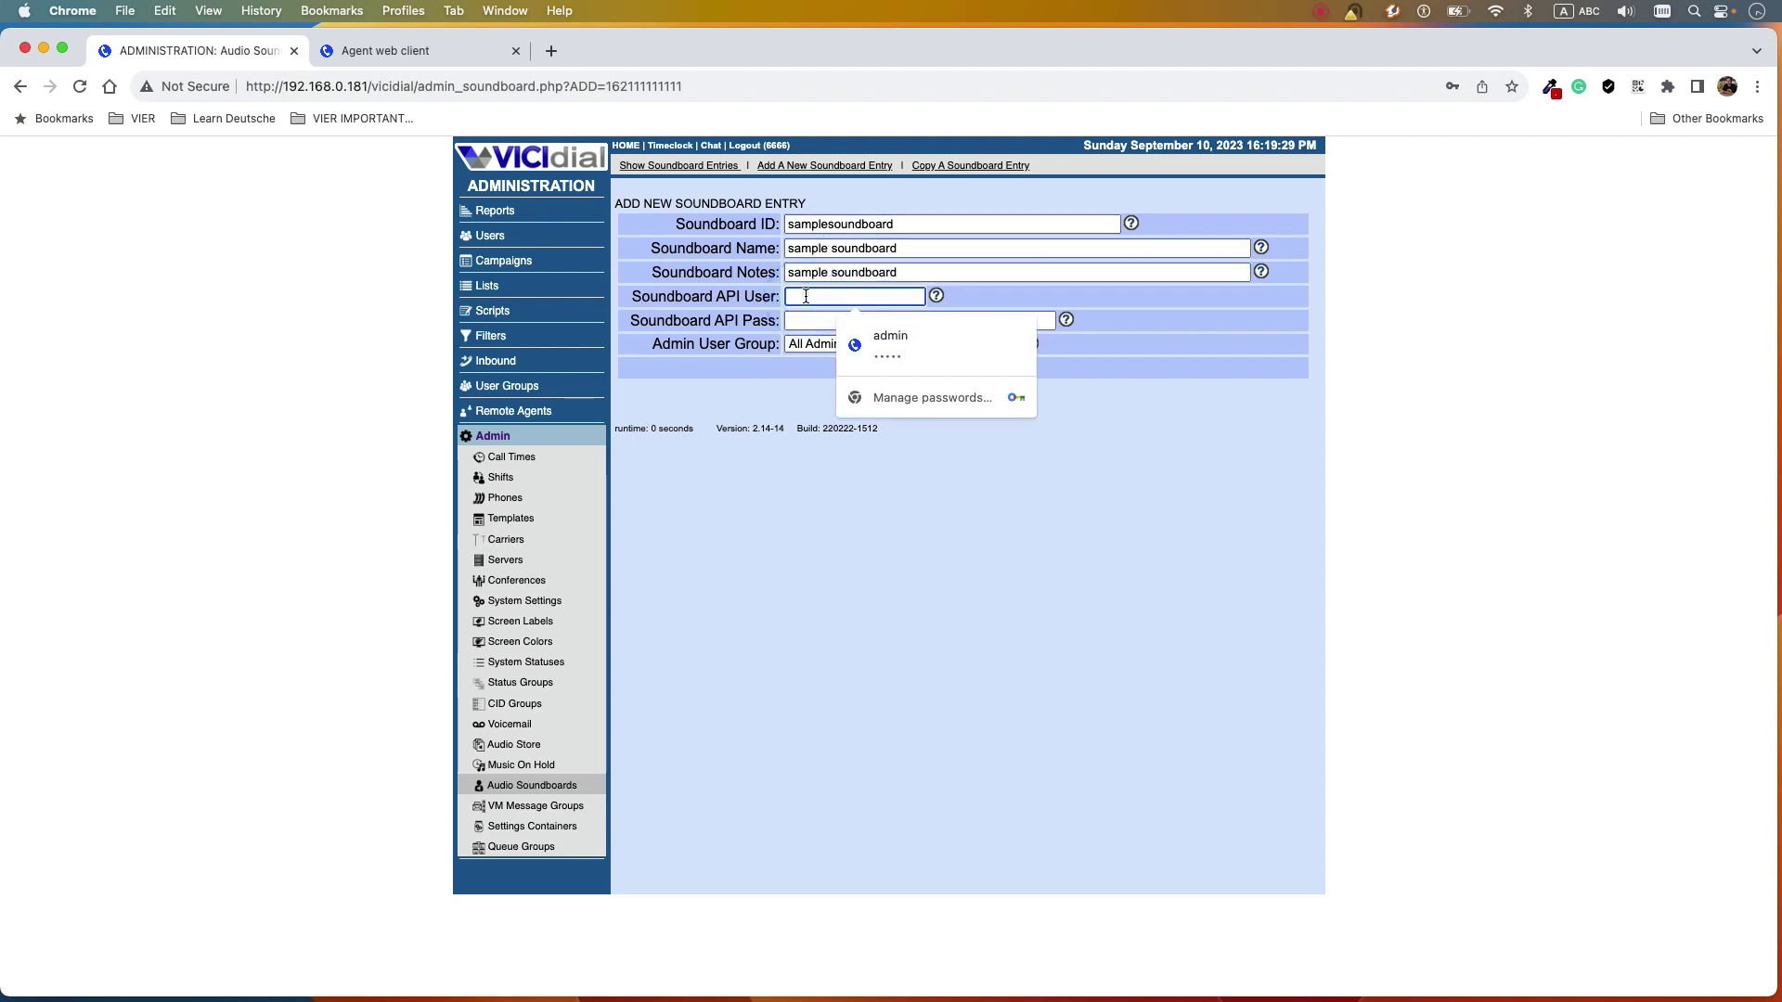
{"action": "type", "text": "soundboard"}
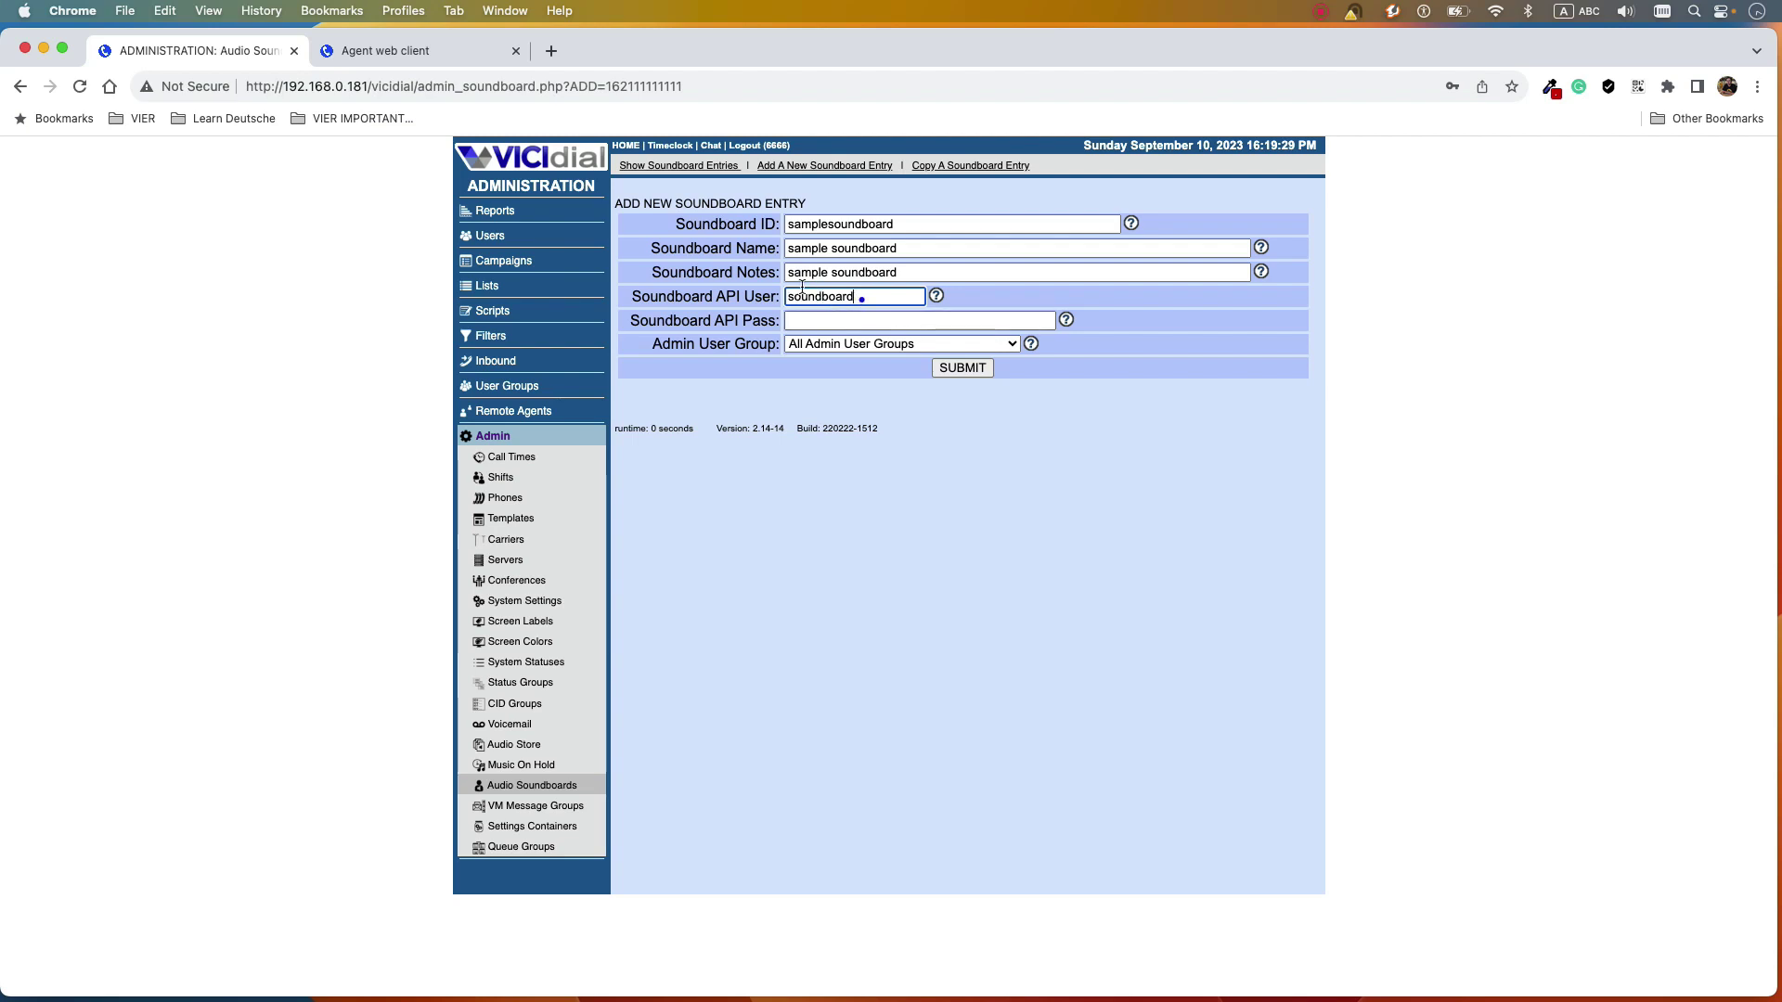
{"action": "double_click", "coordinate": [861, 299]}
{"action": "left_click", "coordinate": [816, 320]}
{"action": "key", "text": "super+v"}
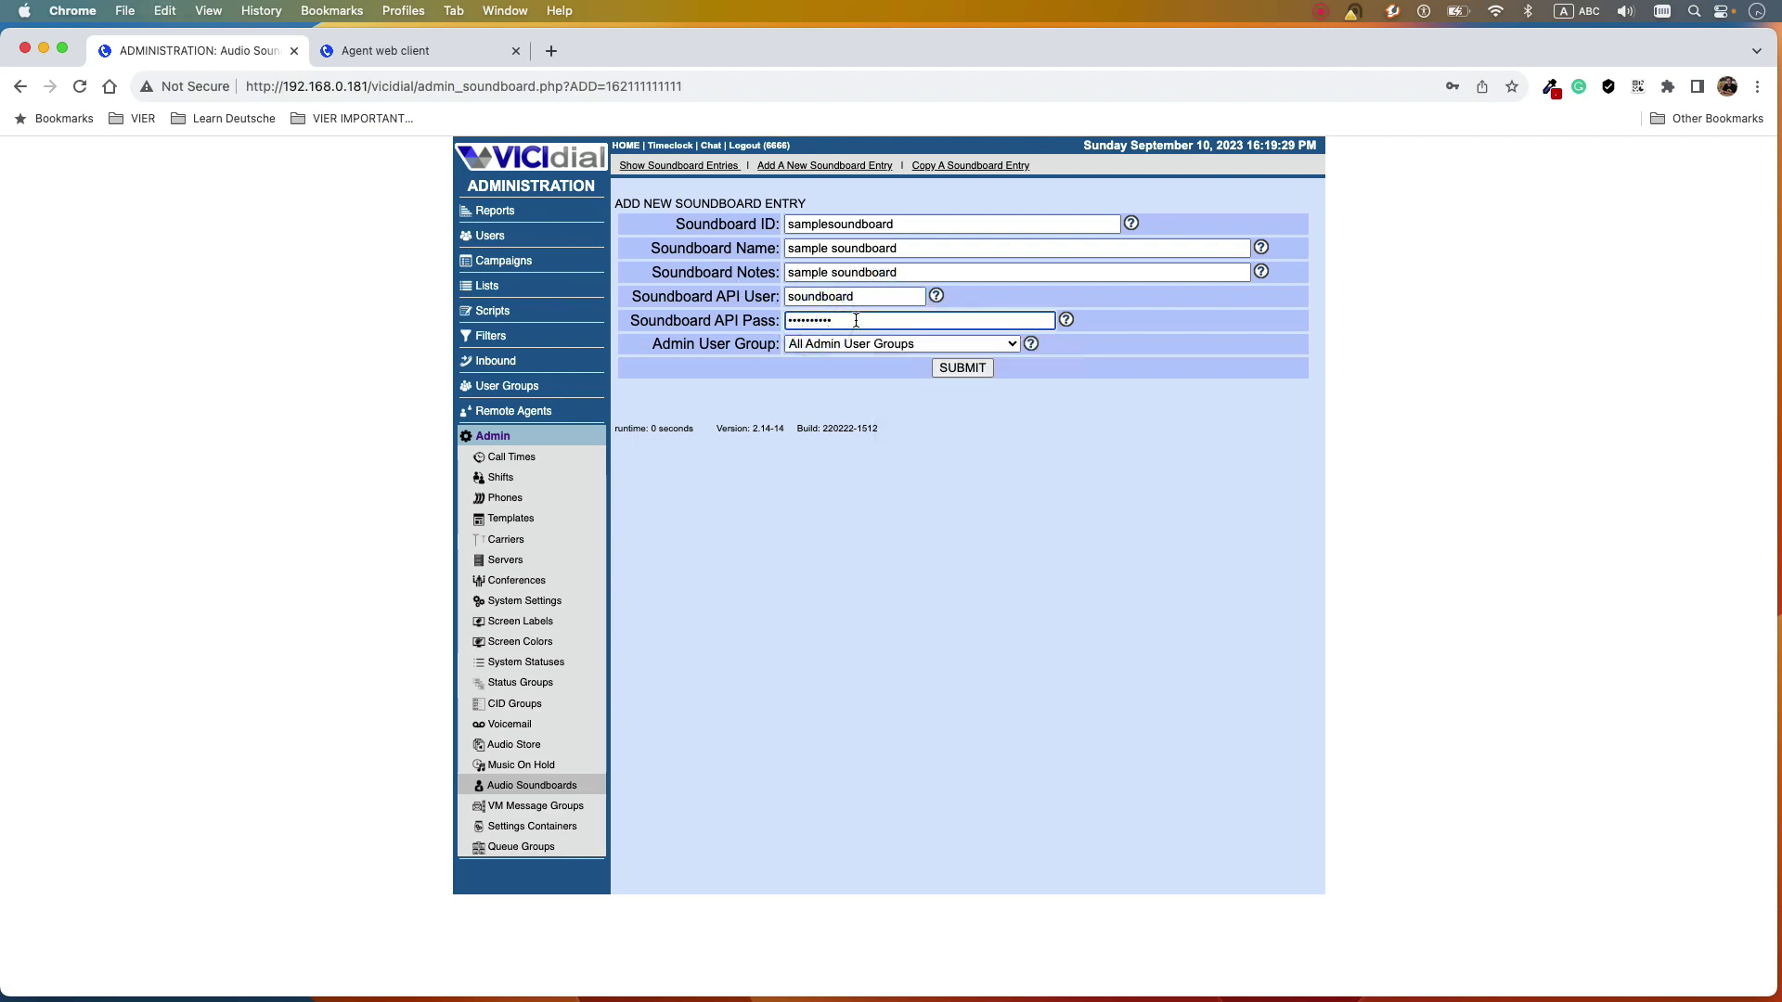
{"action": "double_click", "coordinate": [850, 297]}
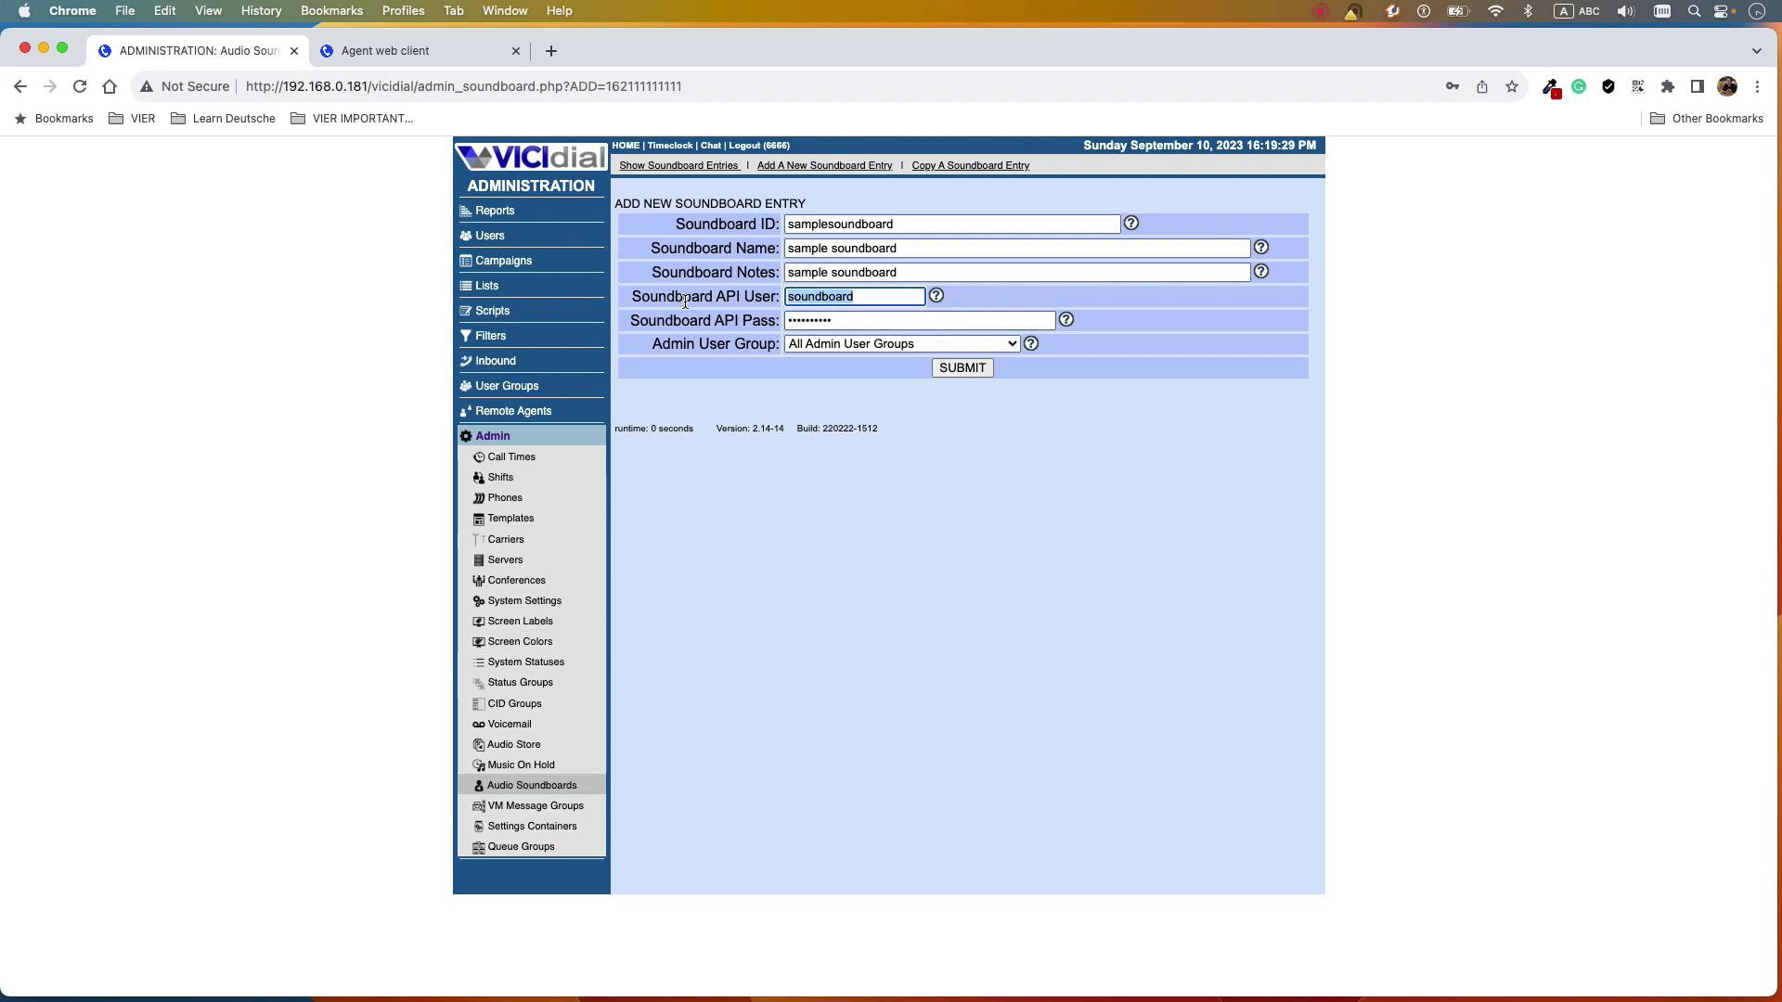
{"action": "left_click", "coordinate": [847, 298]}
{"action": "left_click_drag", "start_coordinate": [847, 320], "coordinate": [765, 313]}
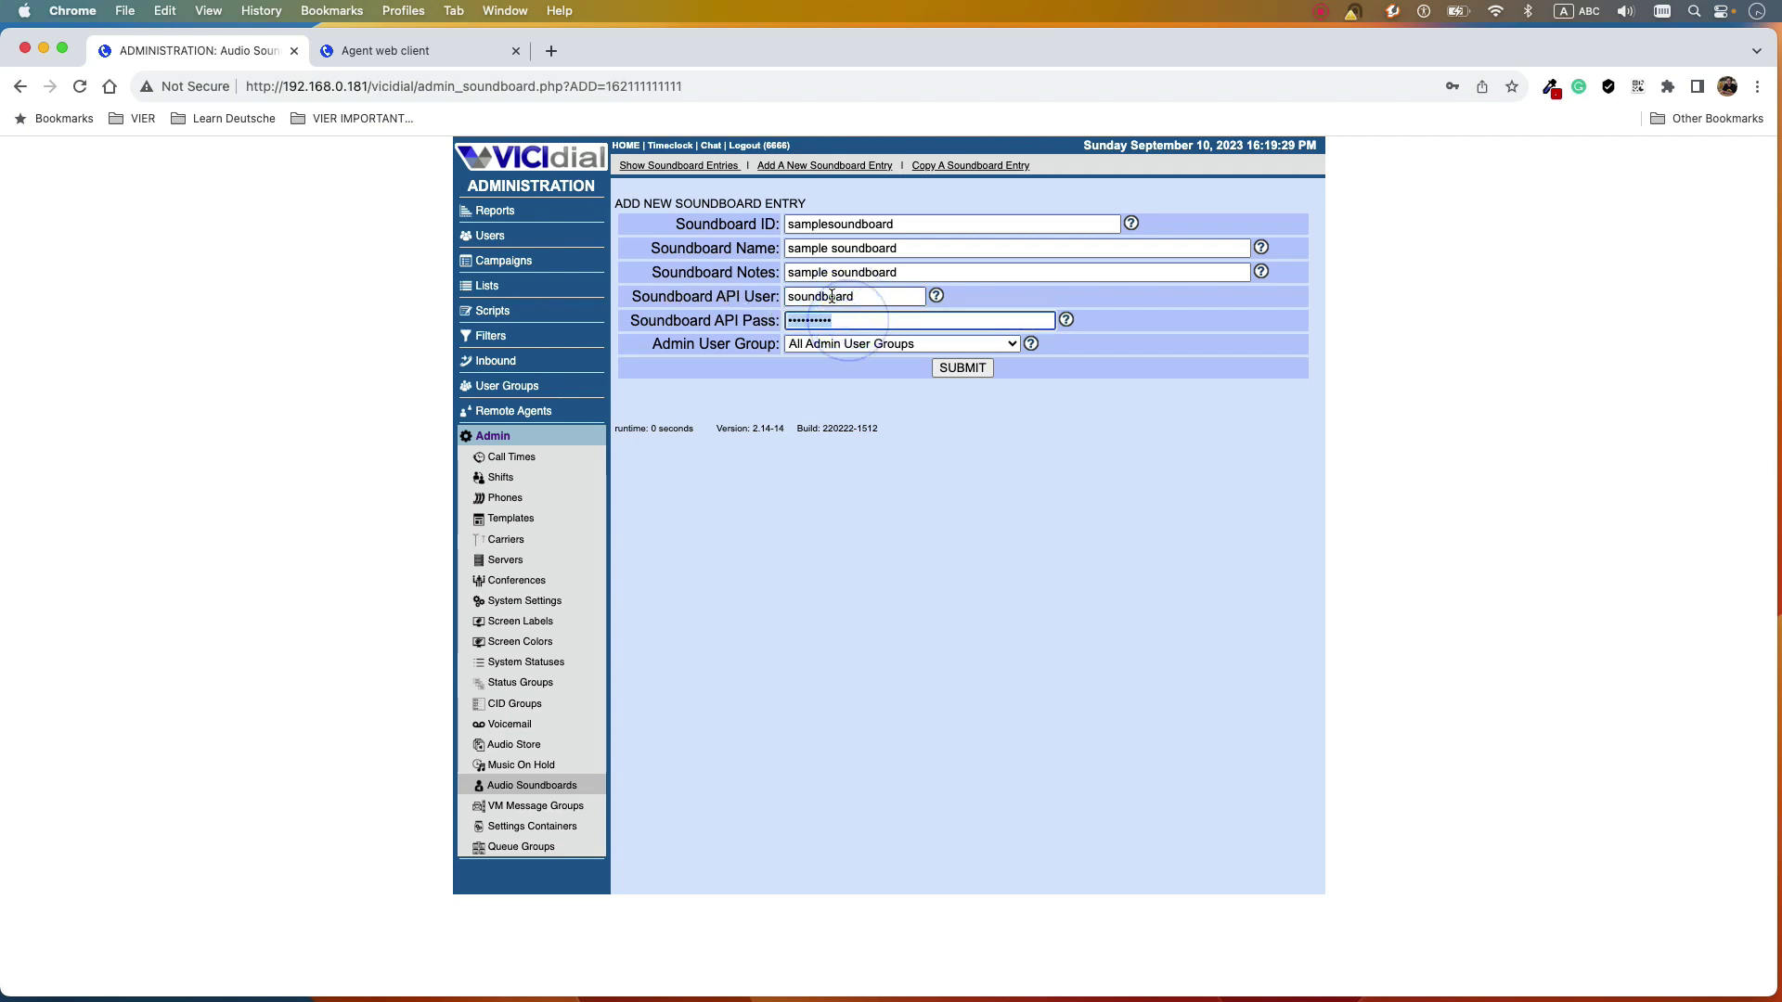
- Set the Admin User Group to ADMIN - VICIDIAL ADMINISTRATORS and submit the new soundboard entry
{"action": "left_click", "coordinate": [823, 345]}
{"action": "left_click", "coordinate": [850, 324]}
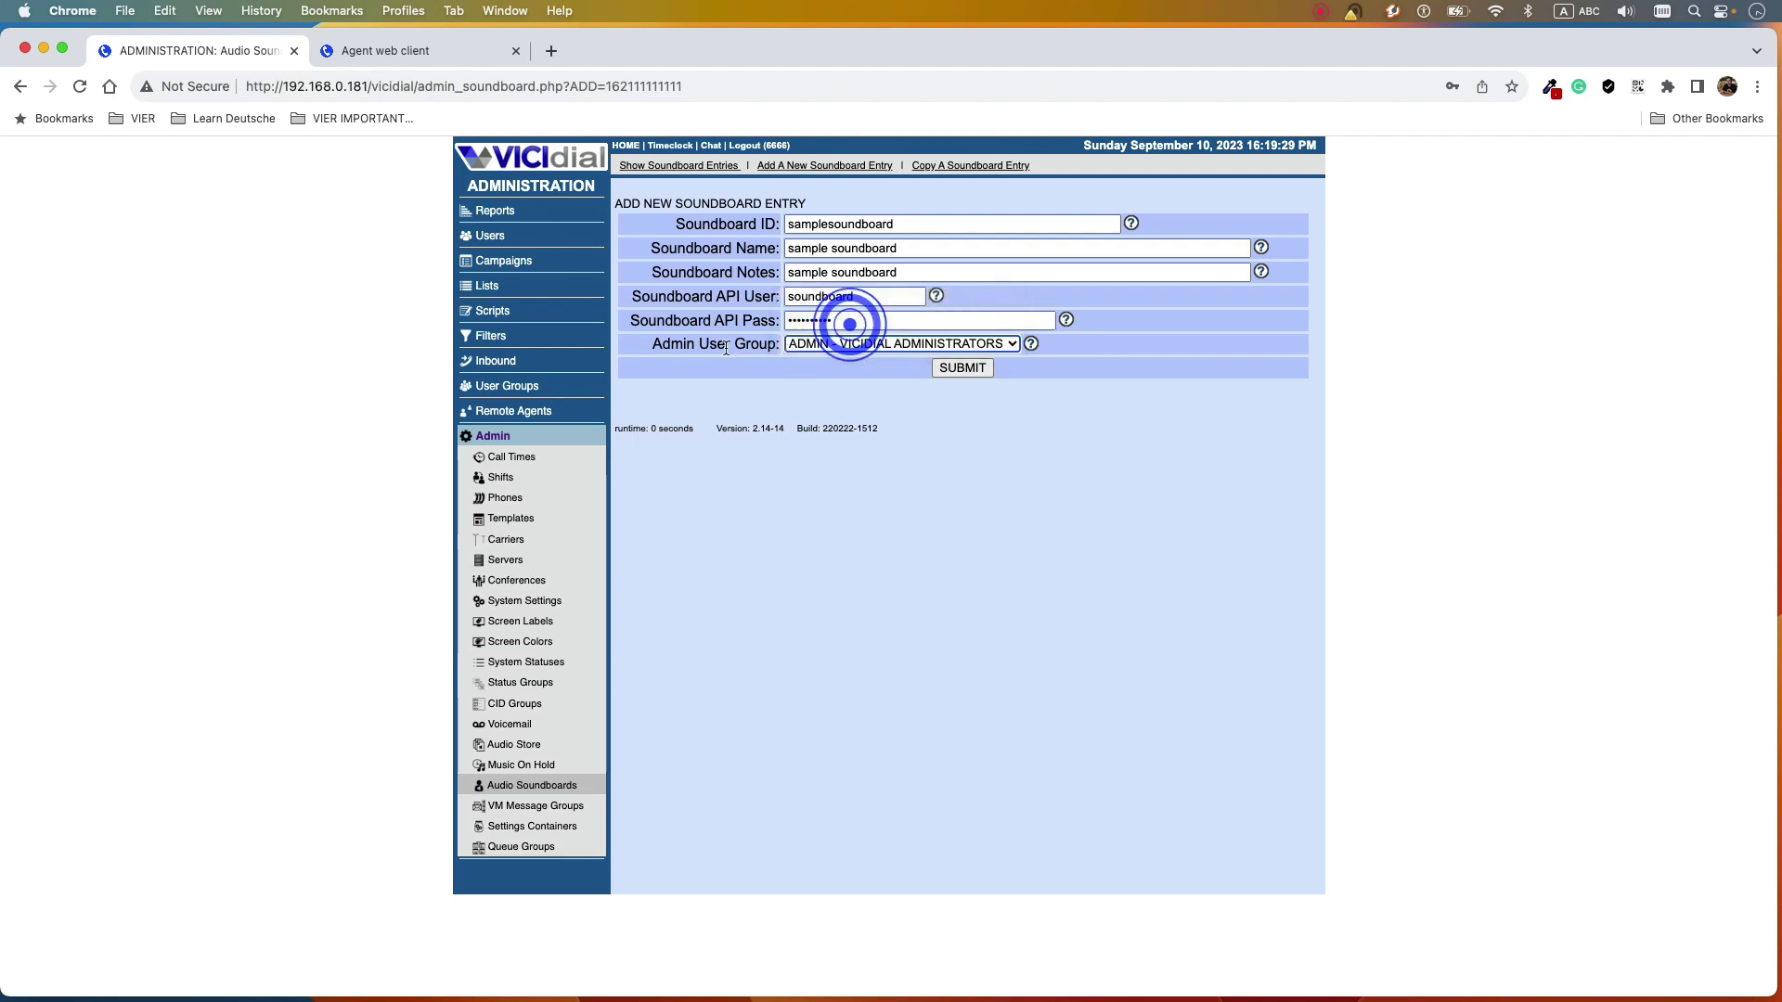
{"action": "left_click", "coordinate": [962, 368]}
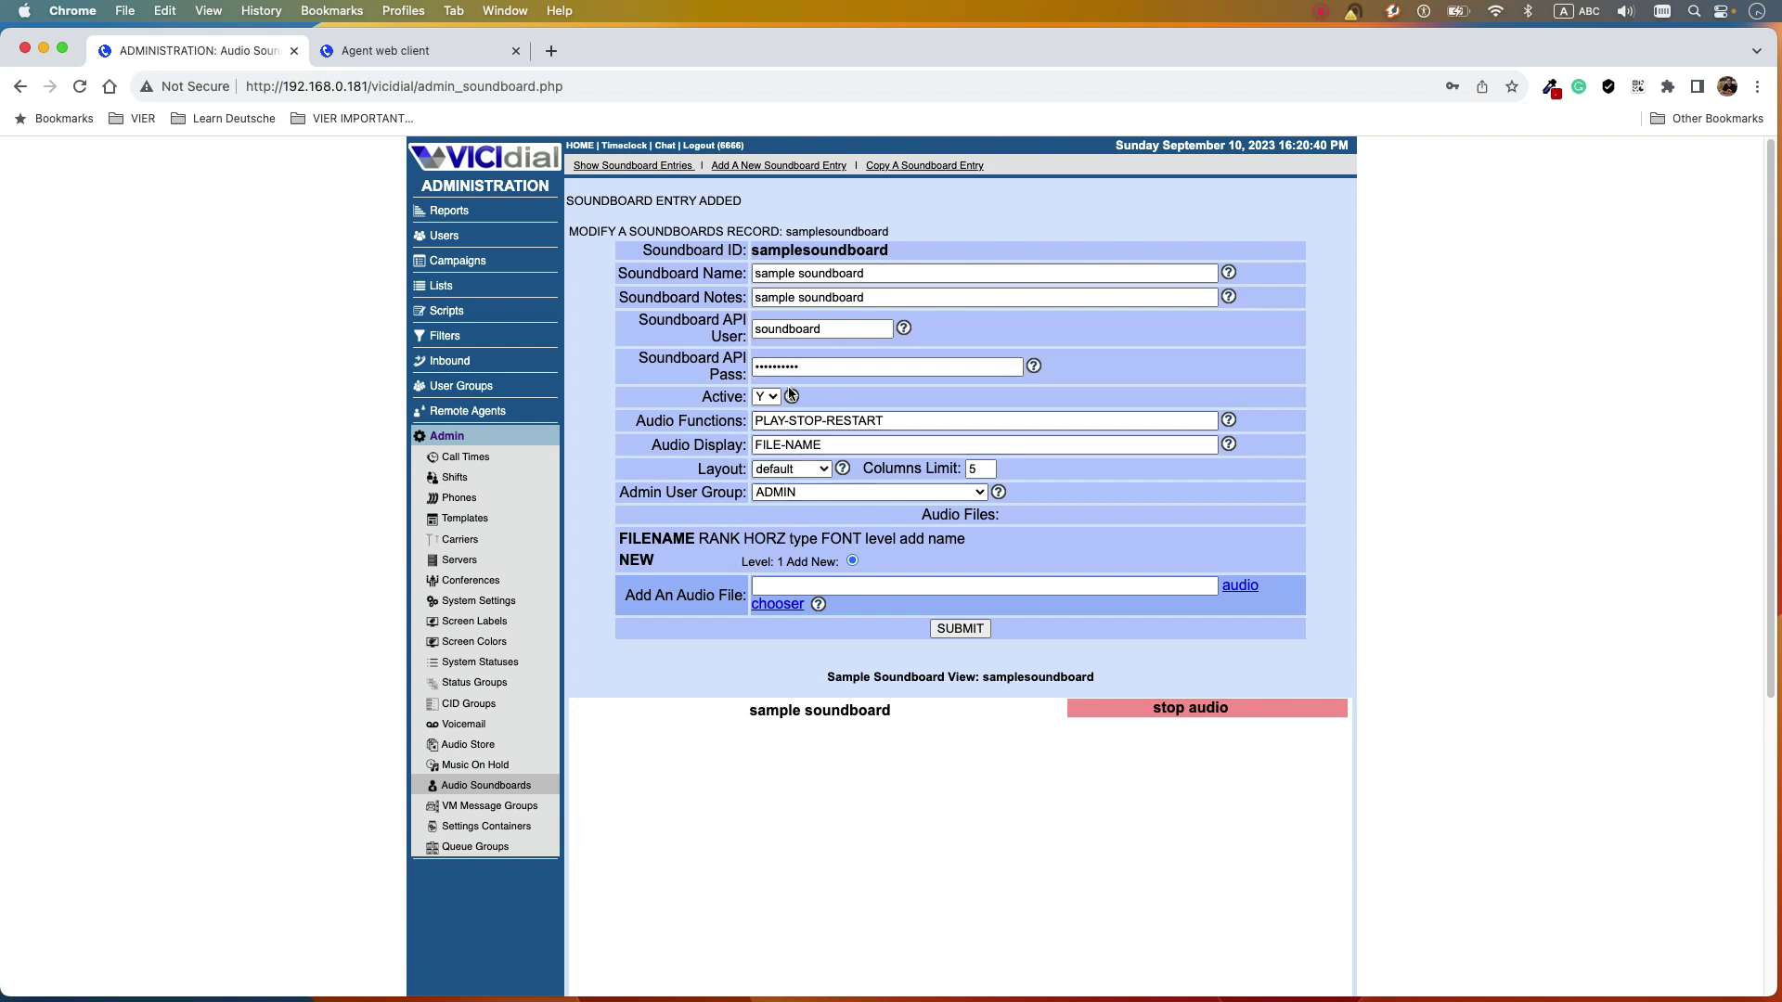
- Select the new soundboard's API user name and open the users list in a separate browser tab
{"action": "left_click", "coordinate": [834, 331]}
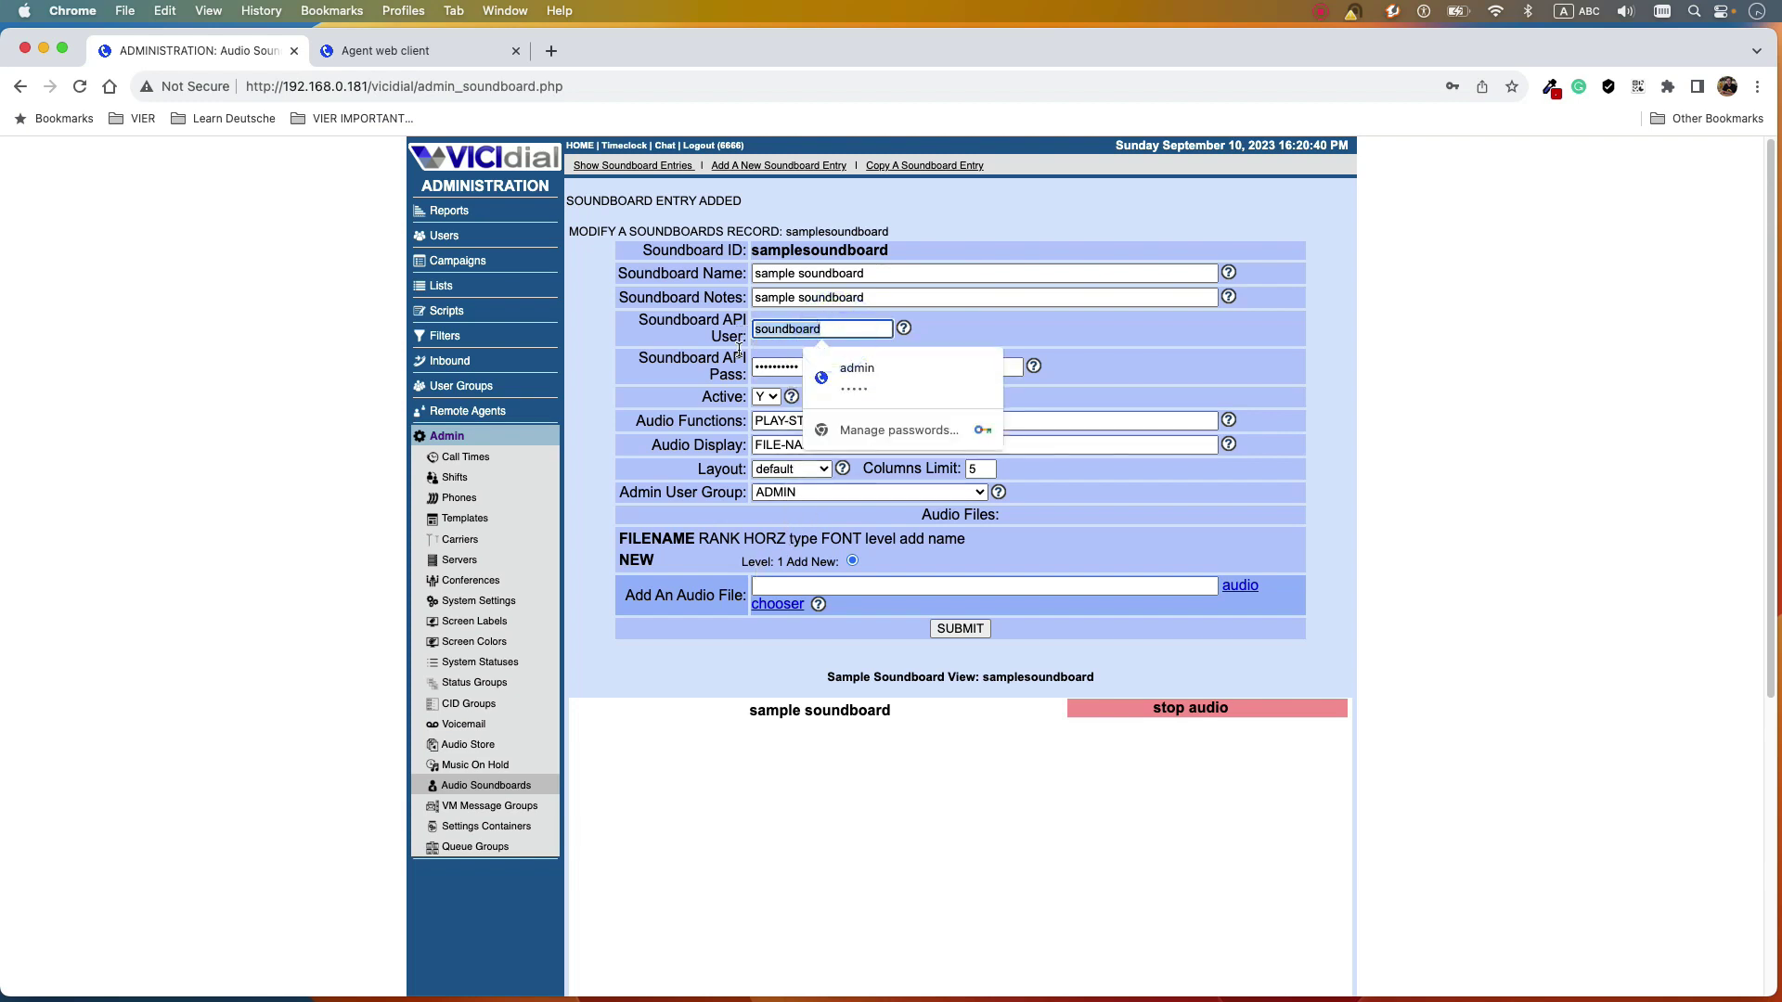
{"action": "right_click", "coordinate": [446, 240]}
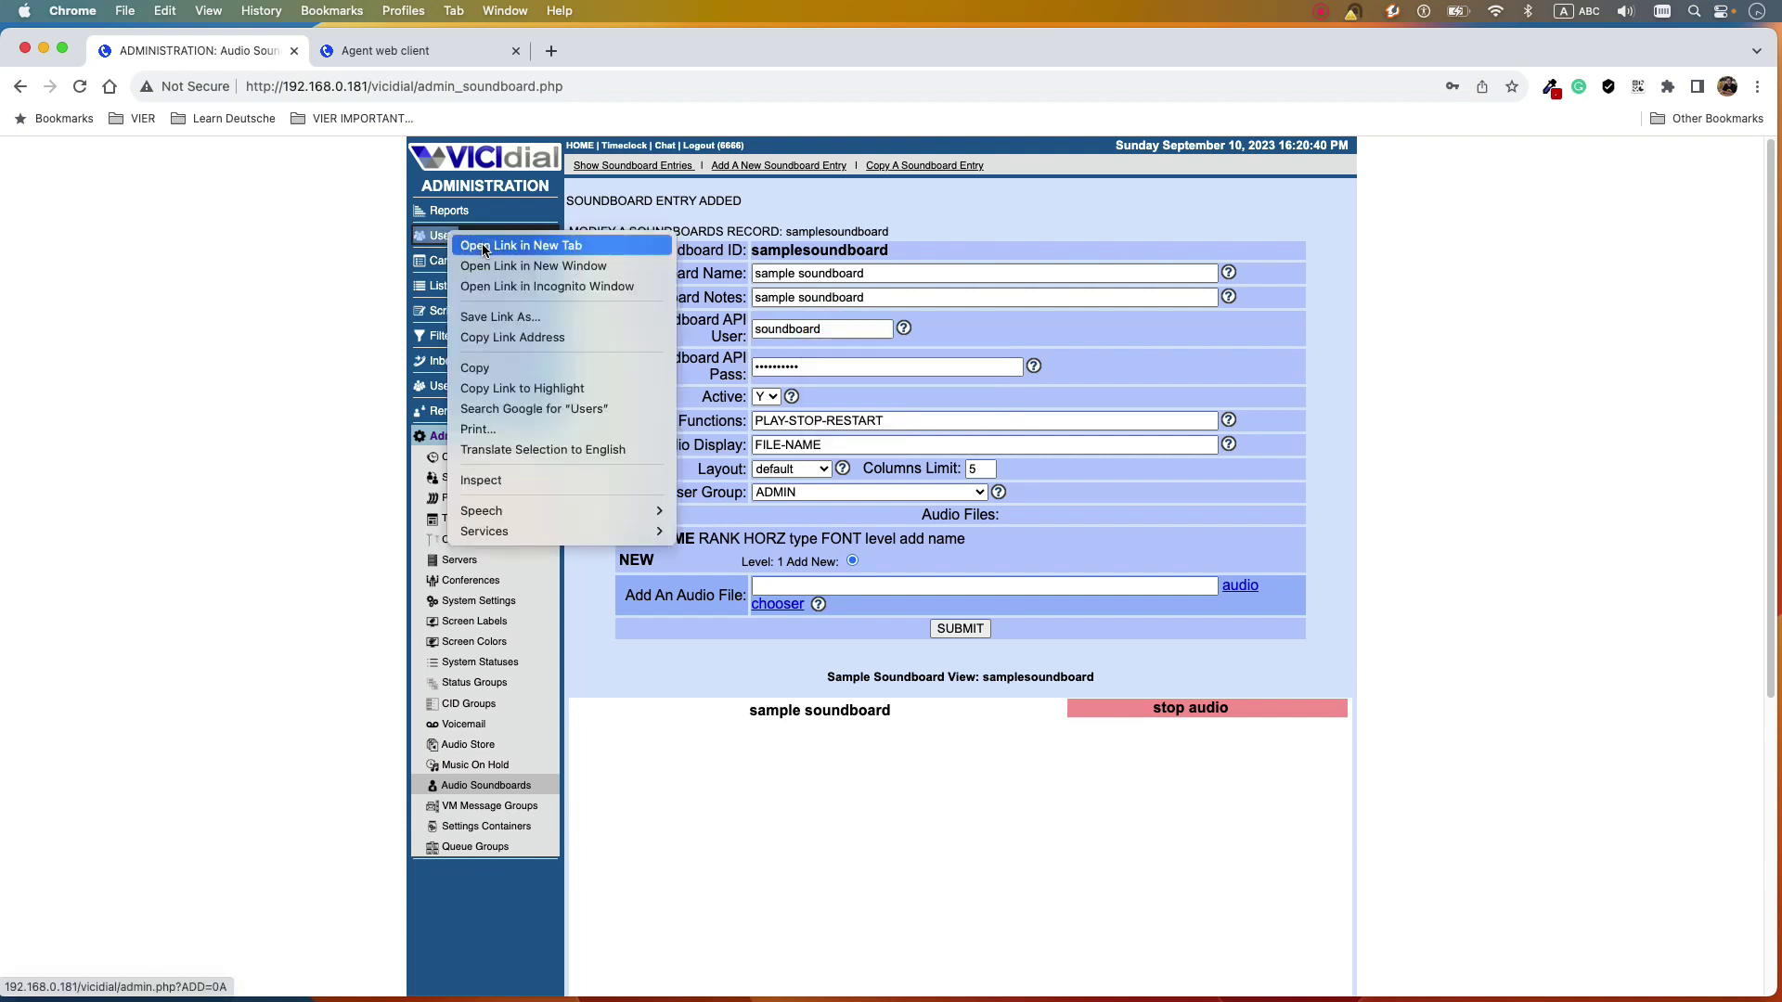
{"action": "left_click", "coordinate": [482, 246]}
{"action": "left_click", "coordinate": [418, 51]}
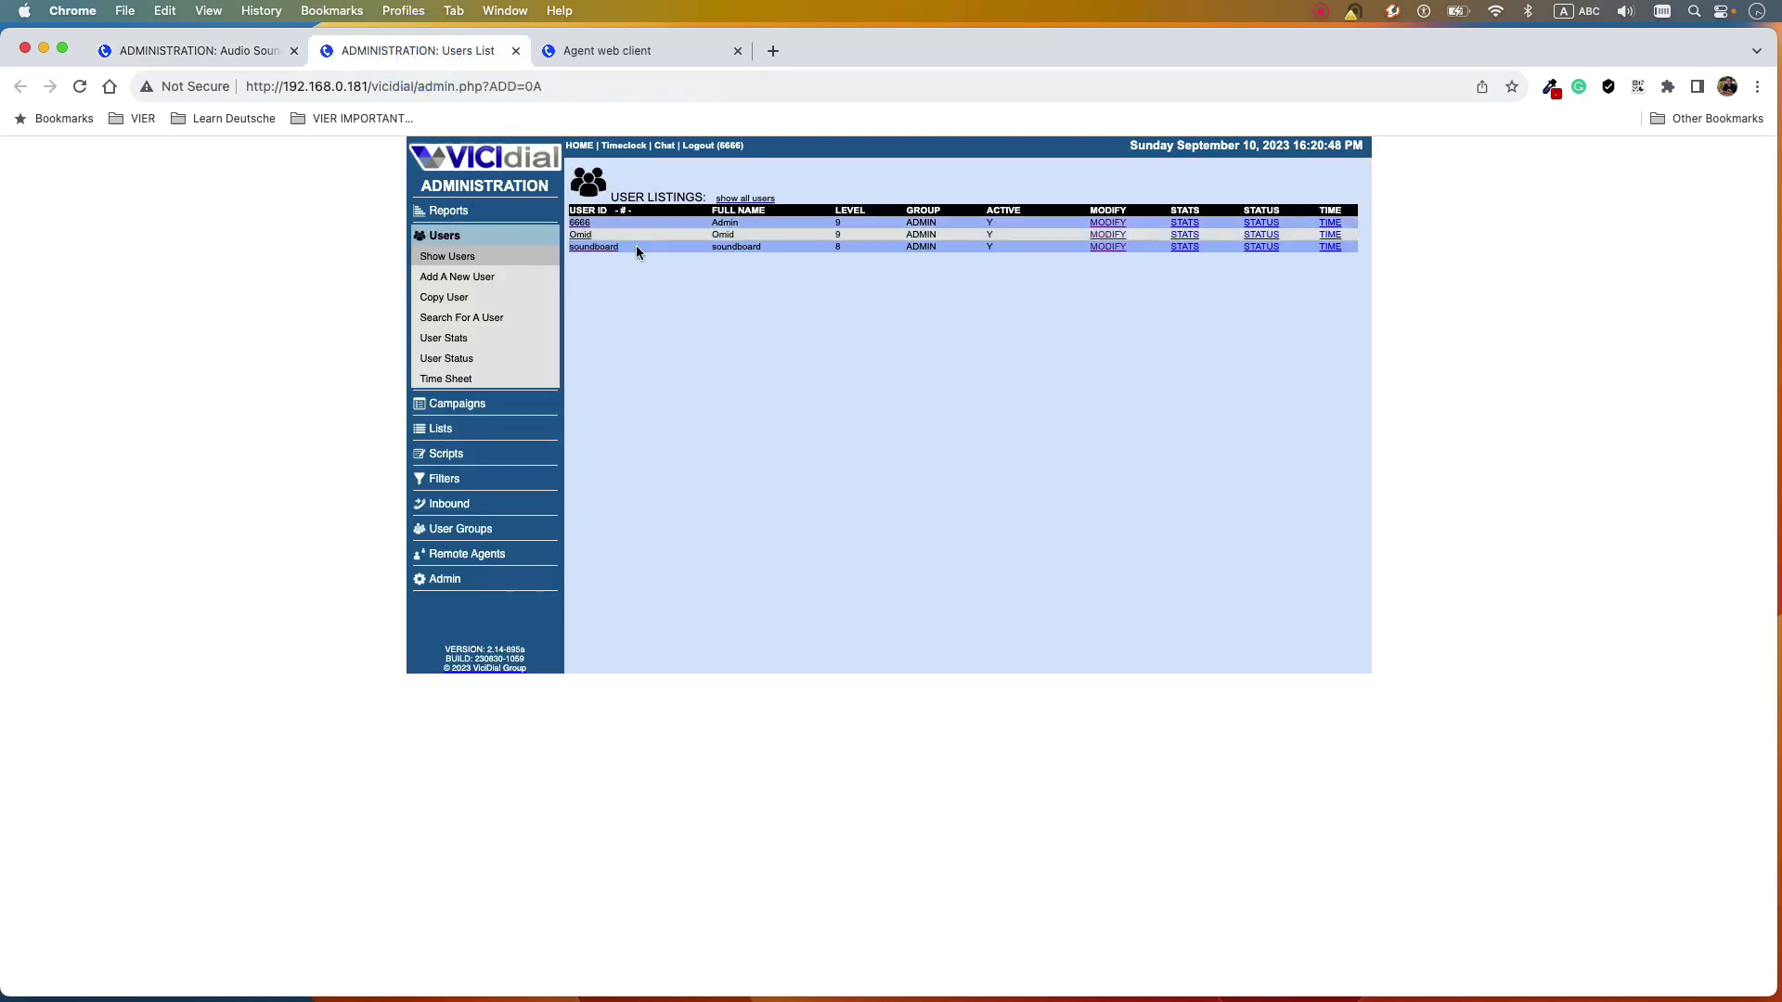
- Open the existing "soundboard" user record and delete that user, confirming the deletion
{"action": "left_click", "coordinate": [583, 248]}
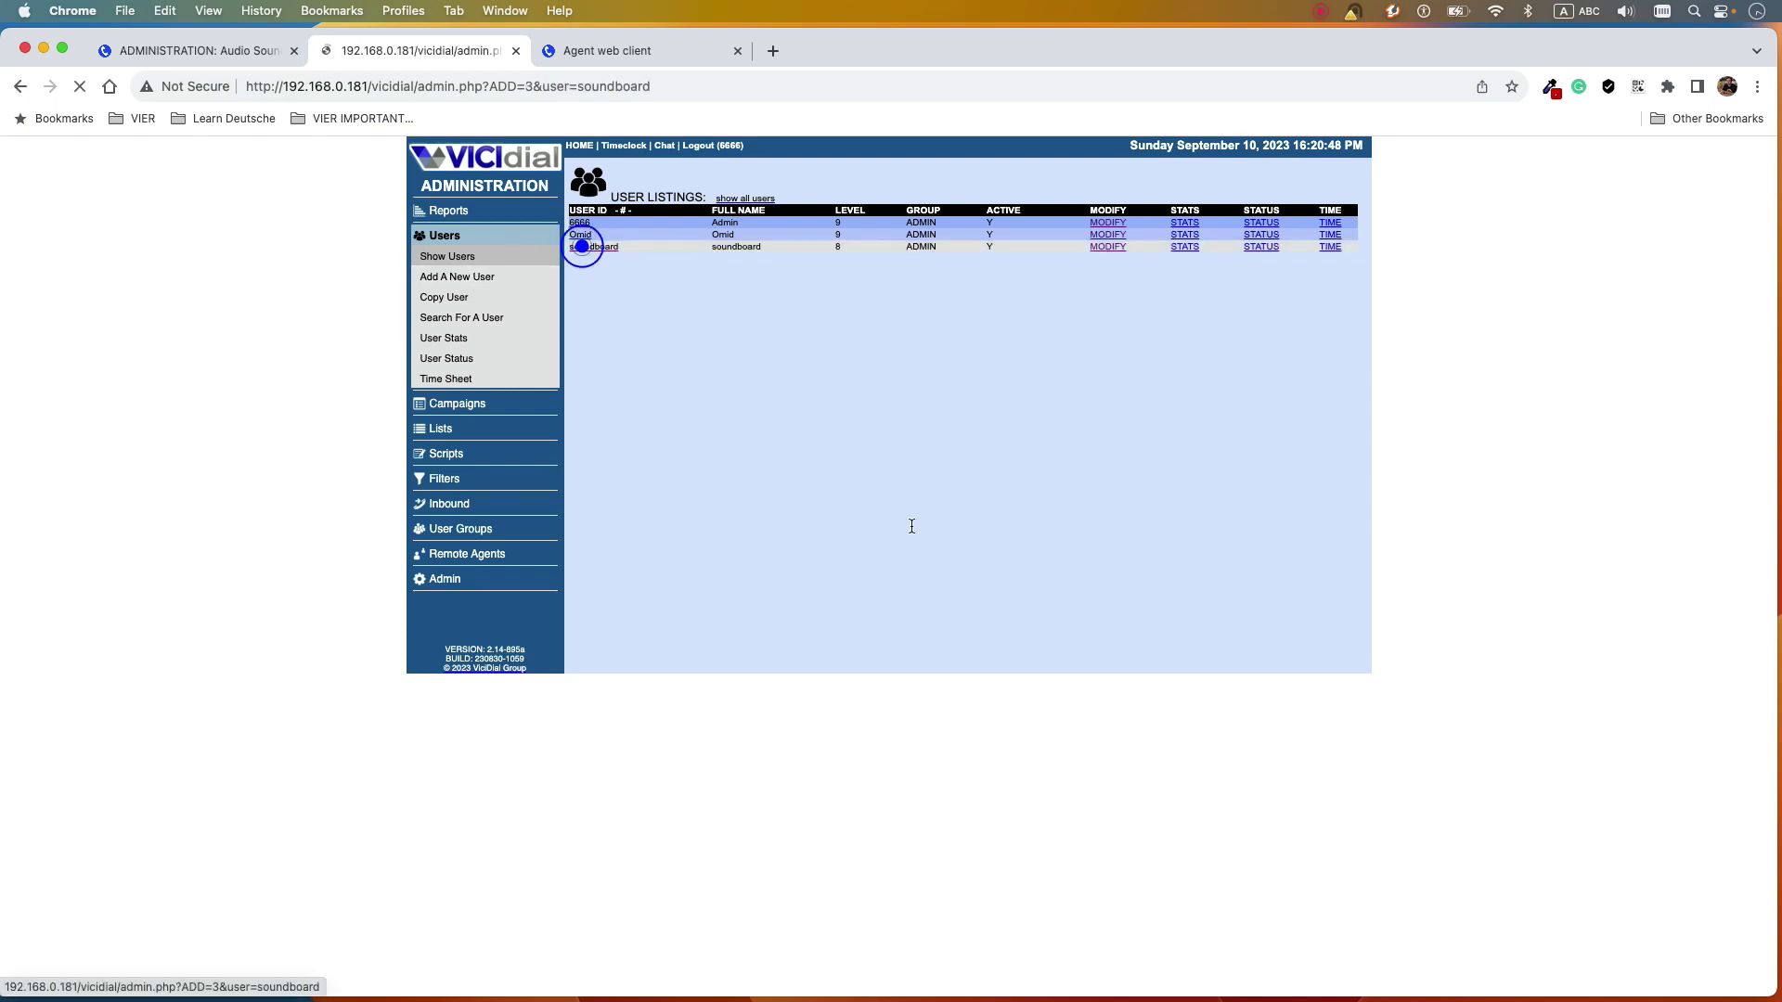
{"action": "scroll", "coordinate": [905, 557], "scroll_direction": "down", "scroll_amount": 15}
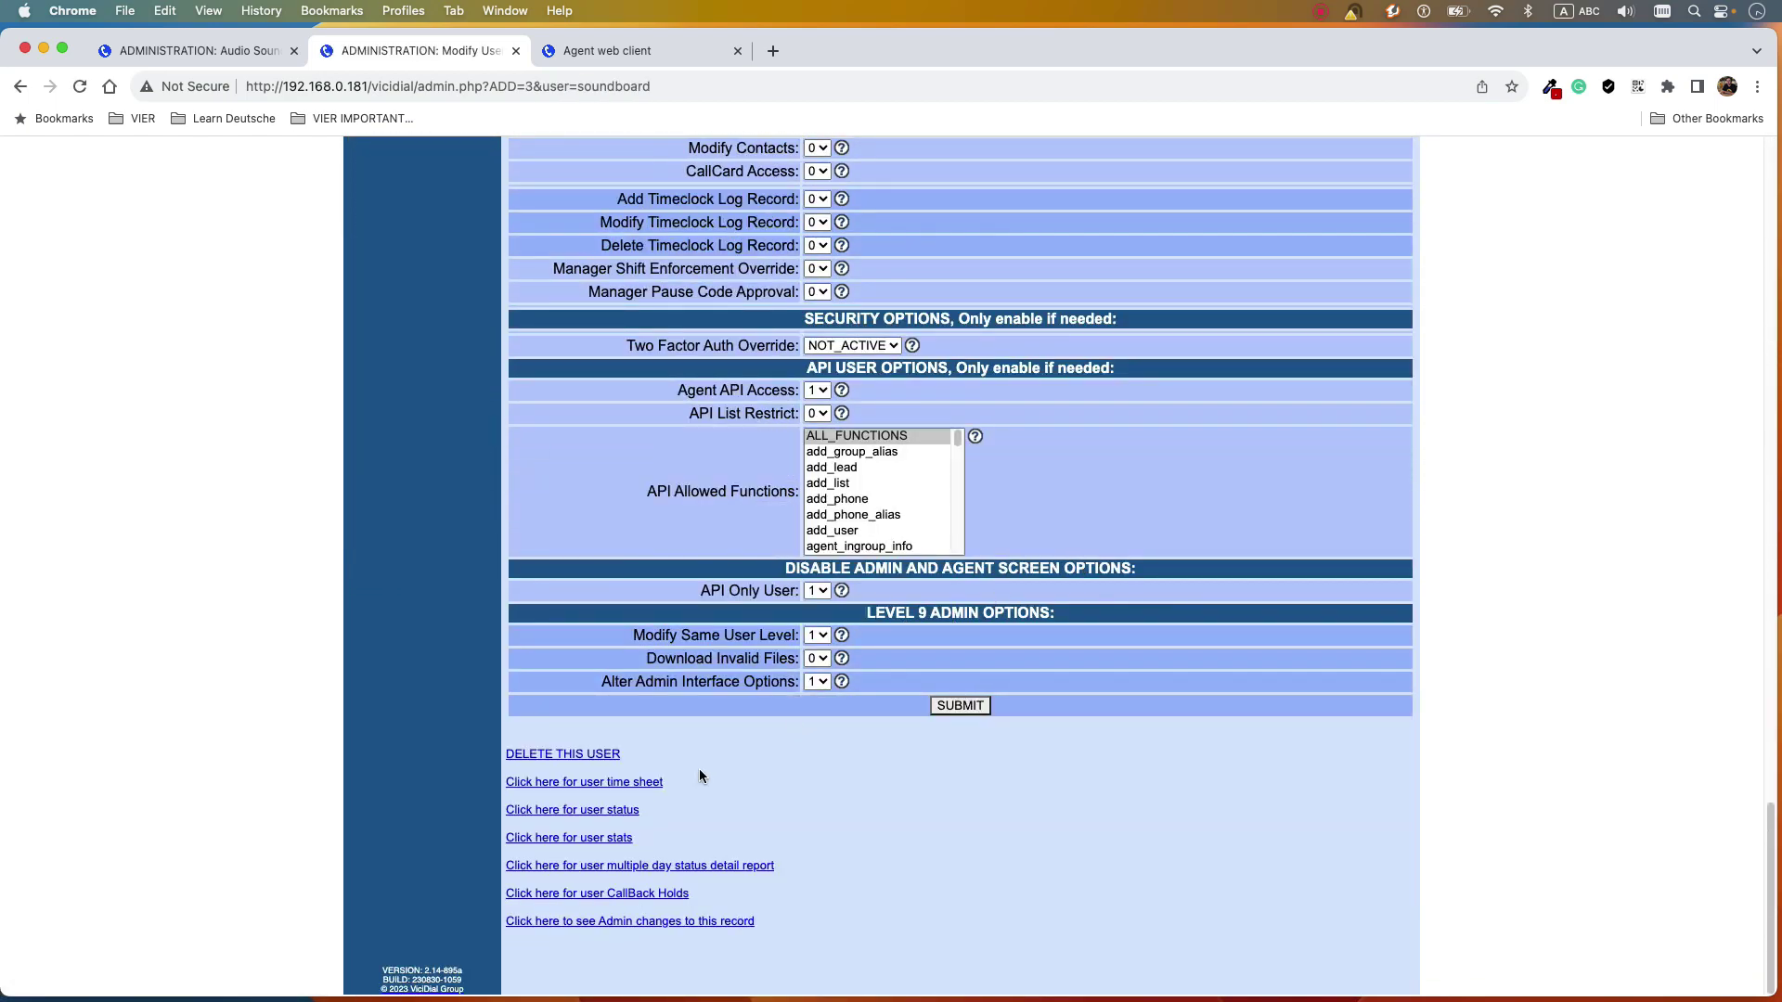
{"action": "left_click", "coordinate": [586, 754]}
{"action": "left_click", "coordinate": [643, 210]}
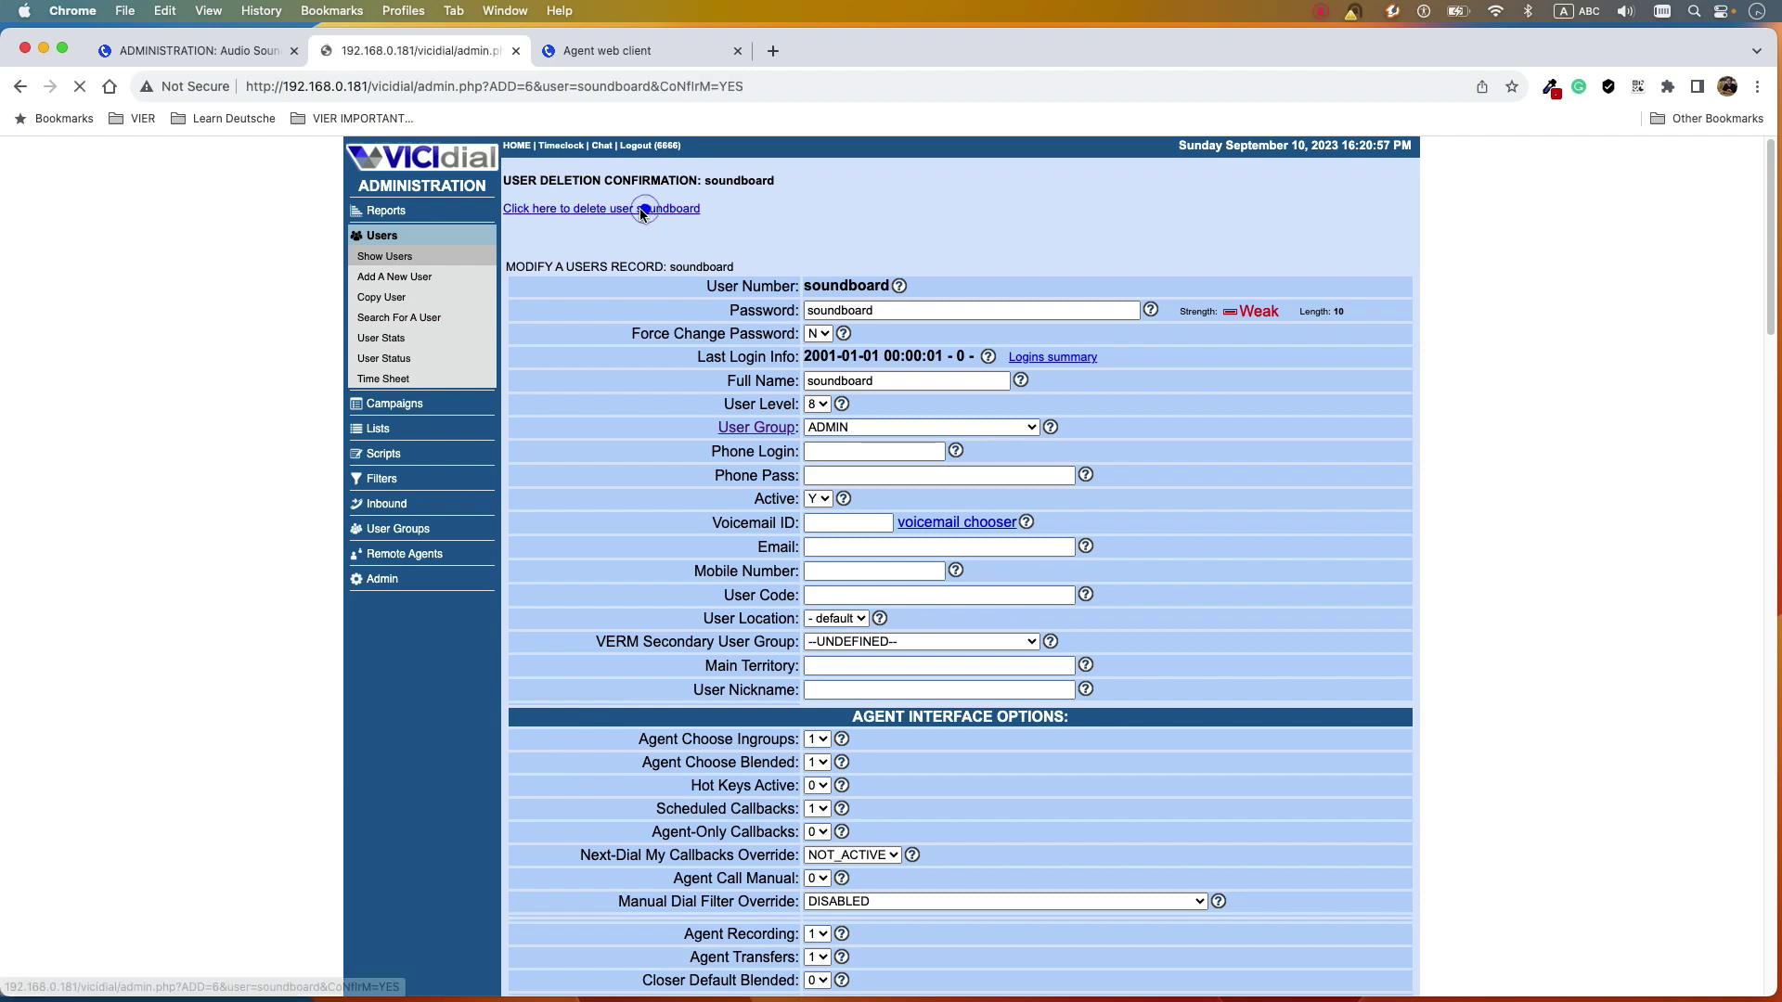
- Start a new user record with User Number and Full Name "soundboard", and fill in its Password
{"action": "left_click", "coordinate": [440, 237]}
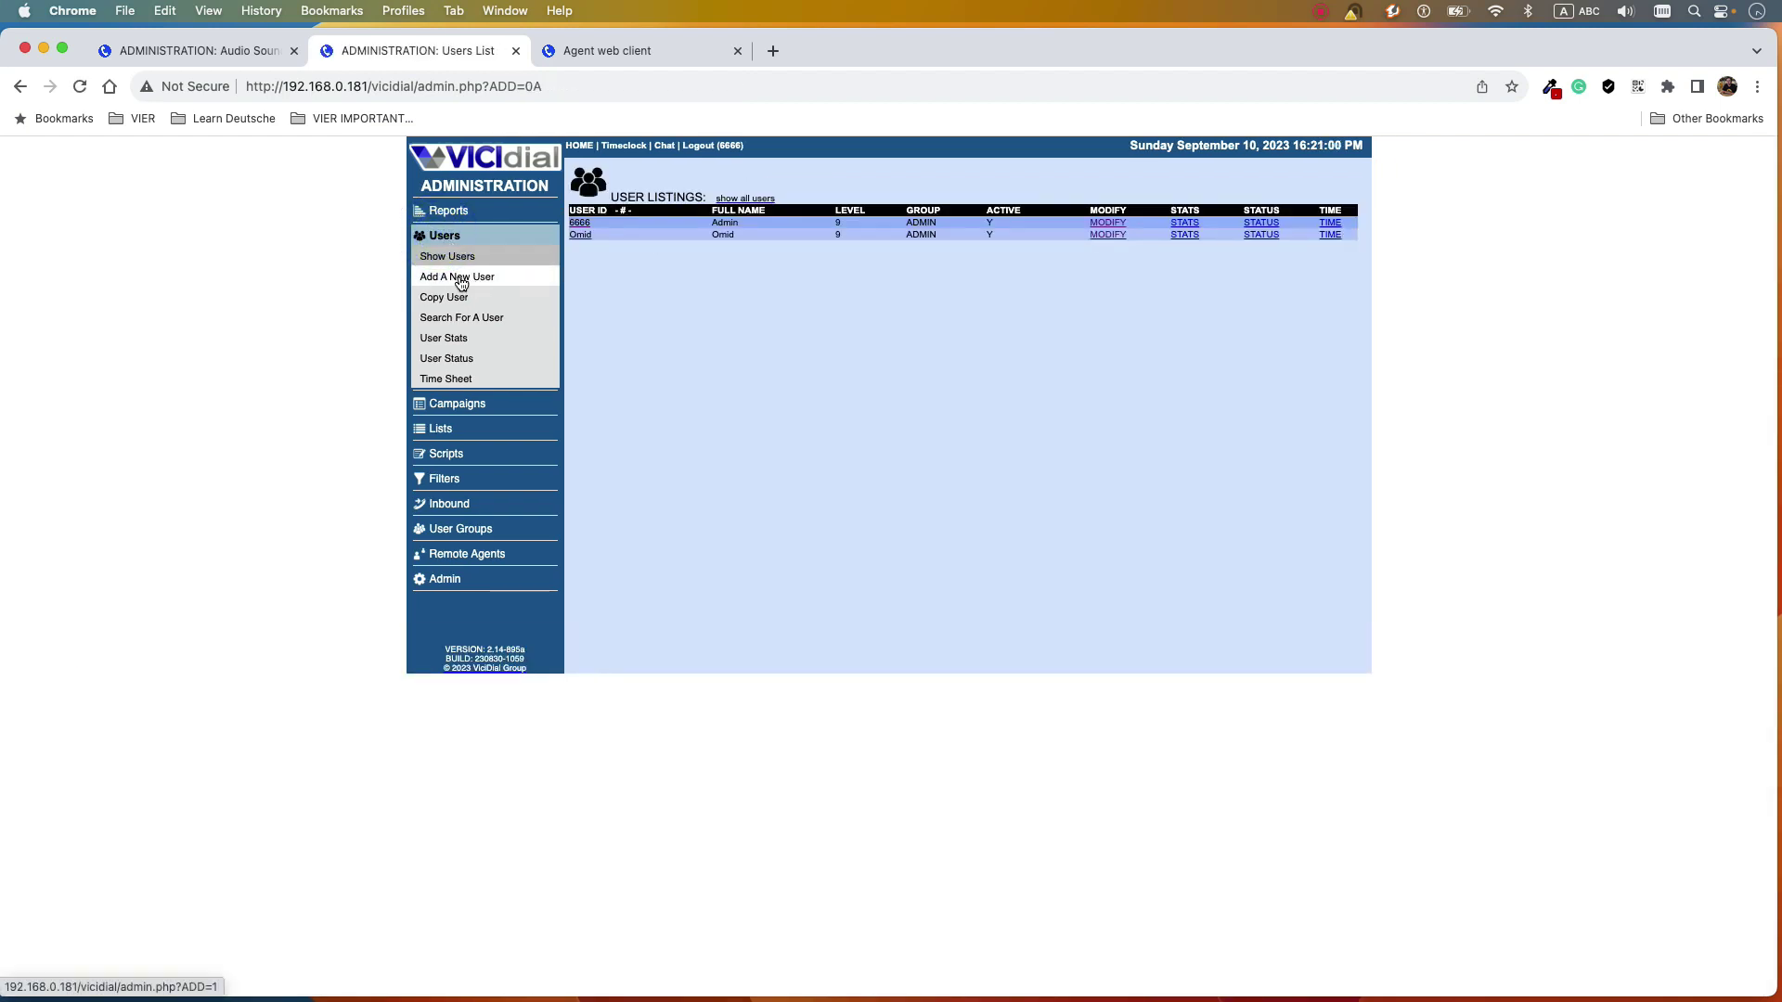
{"action": "left_click", "coordinate": [460, 279]}
{"action": "left_click", "coordinate": [705, 235]}
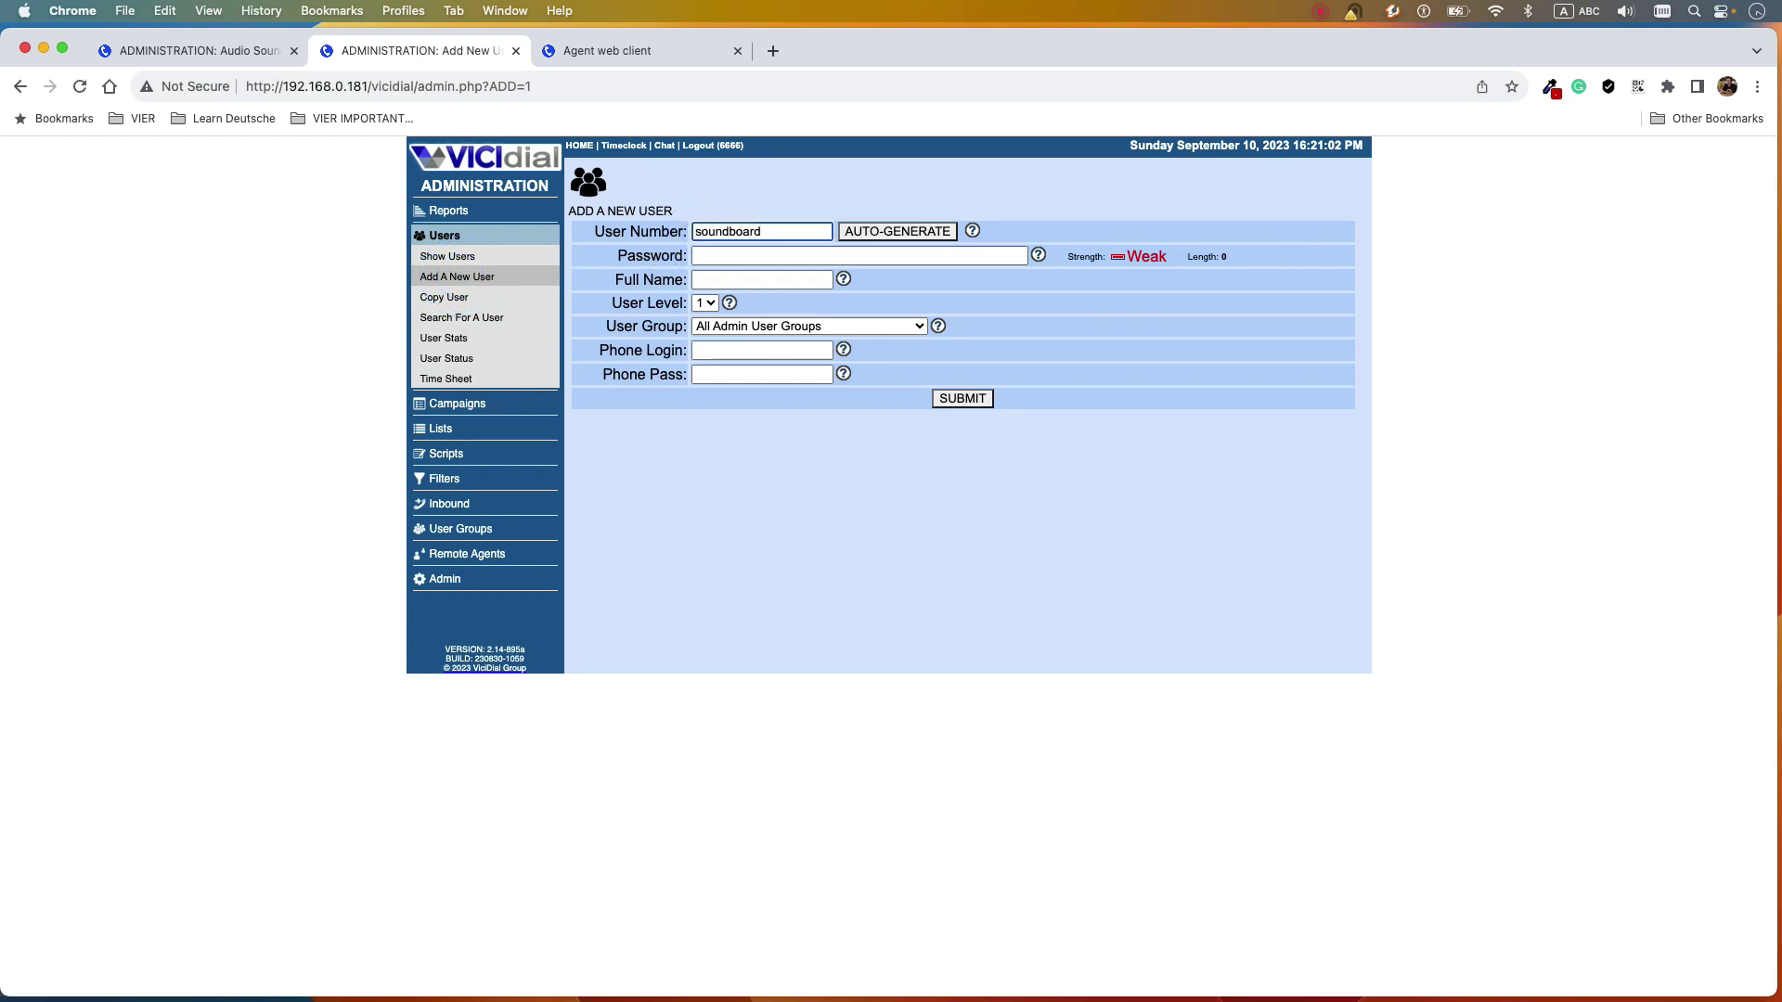
{"action": "double_click", "coordinate": [743, 231]}
{"action": "key", "text": "super+c"}
{"action": "left_click", "coordinate": [727, 255]}
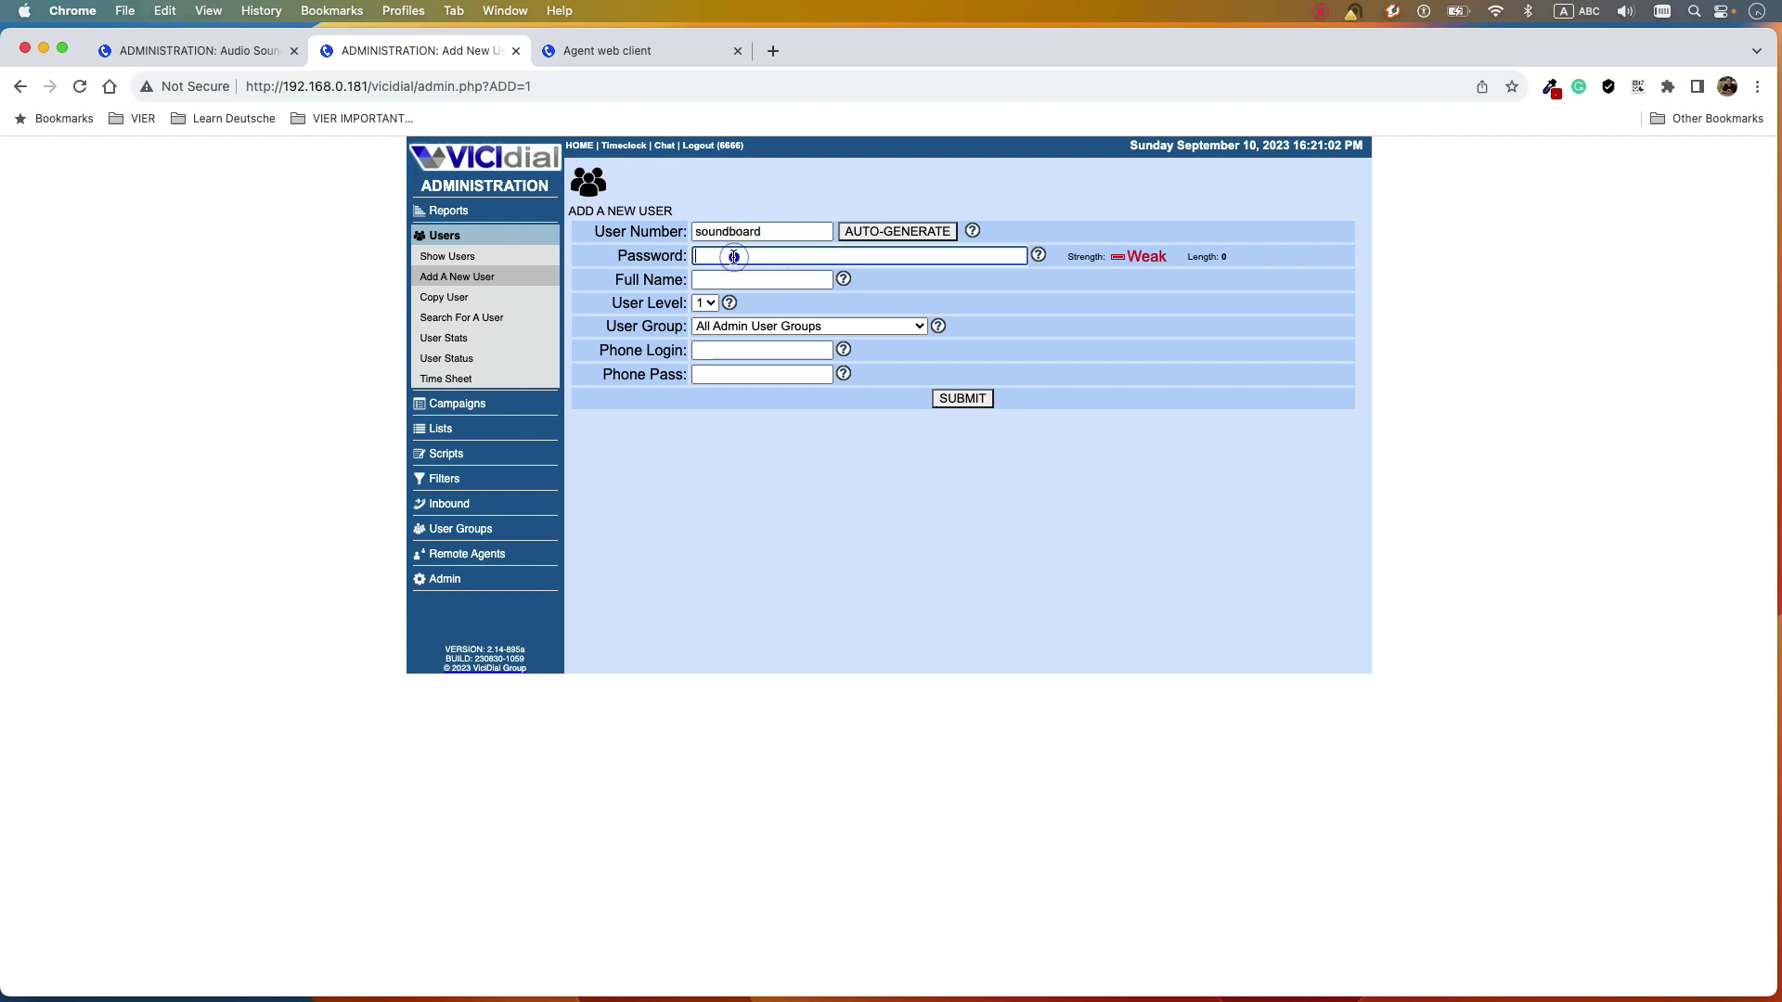
{"action": "key", "text": "super+v"}
{"action": "left_click", "coordinate": [720, 278]}
{"action": "key", "text": "super+v"}
- Set the new user's User Level to 8 and User Group to ADMIN - VICIDIAL ADMINISTRATORS, and submit the user
{"action": "left_click", "coordinate": [705, 303]}
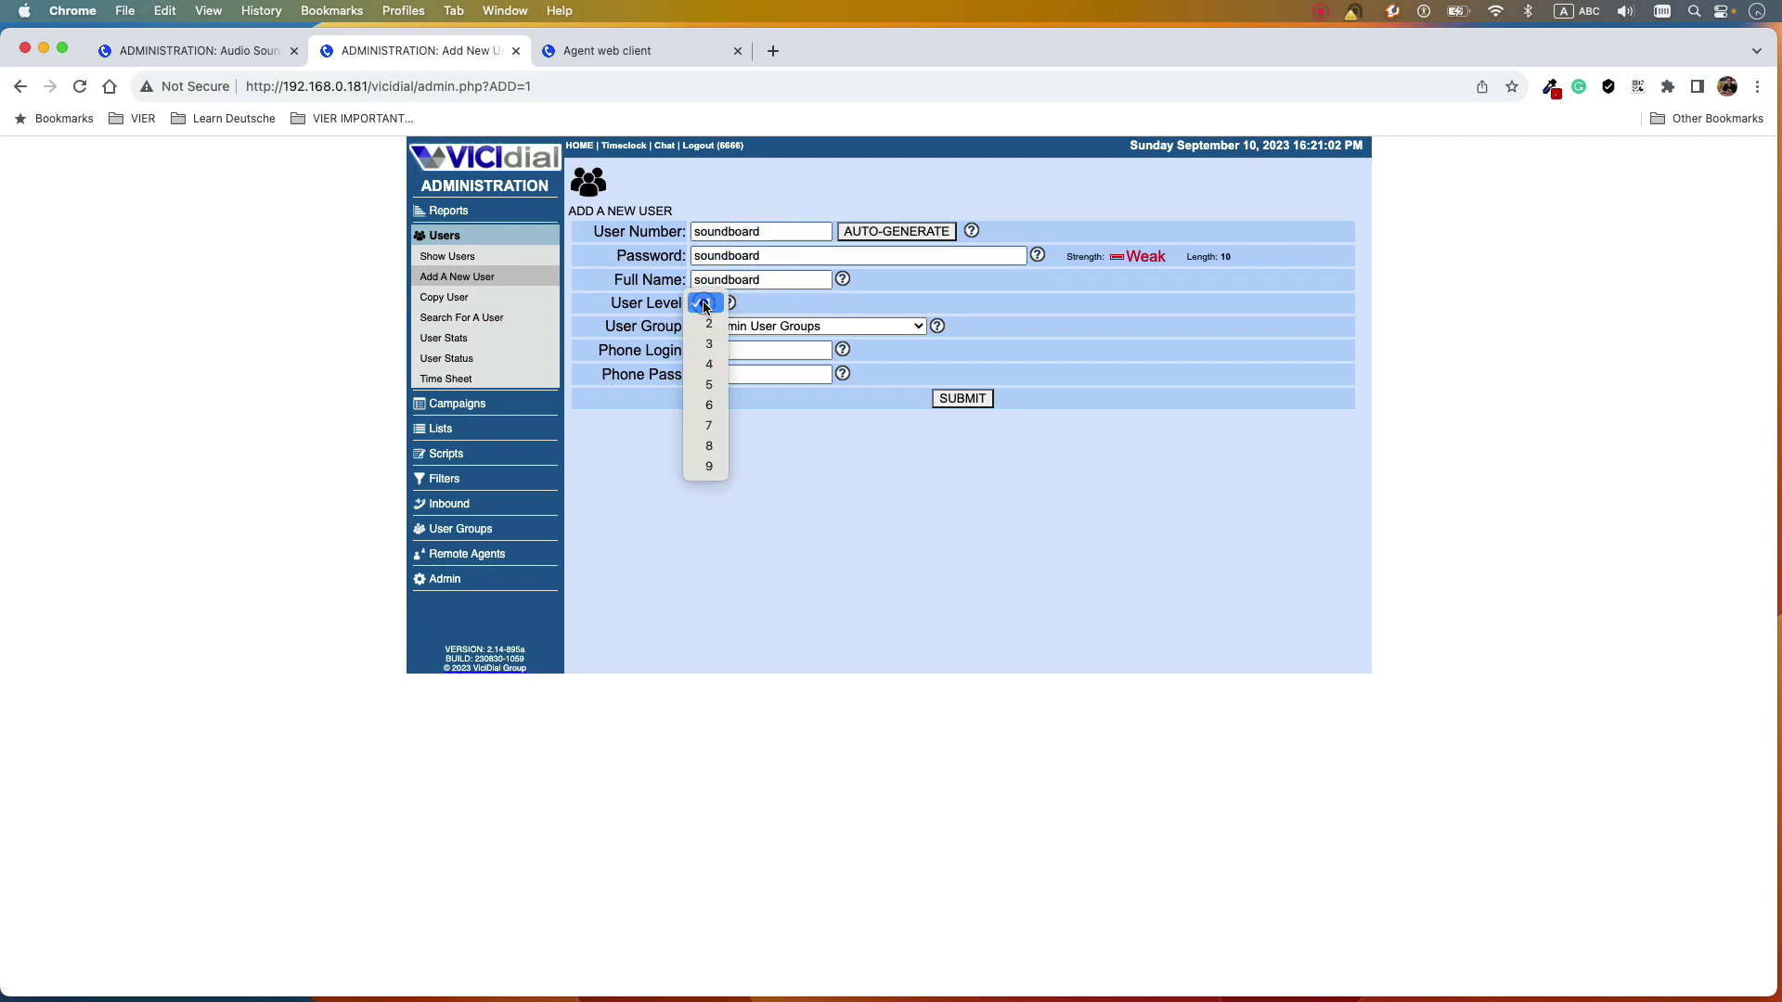
{"action": "left_click", "coordinate": [705, 443]}
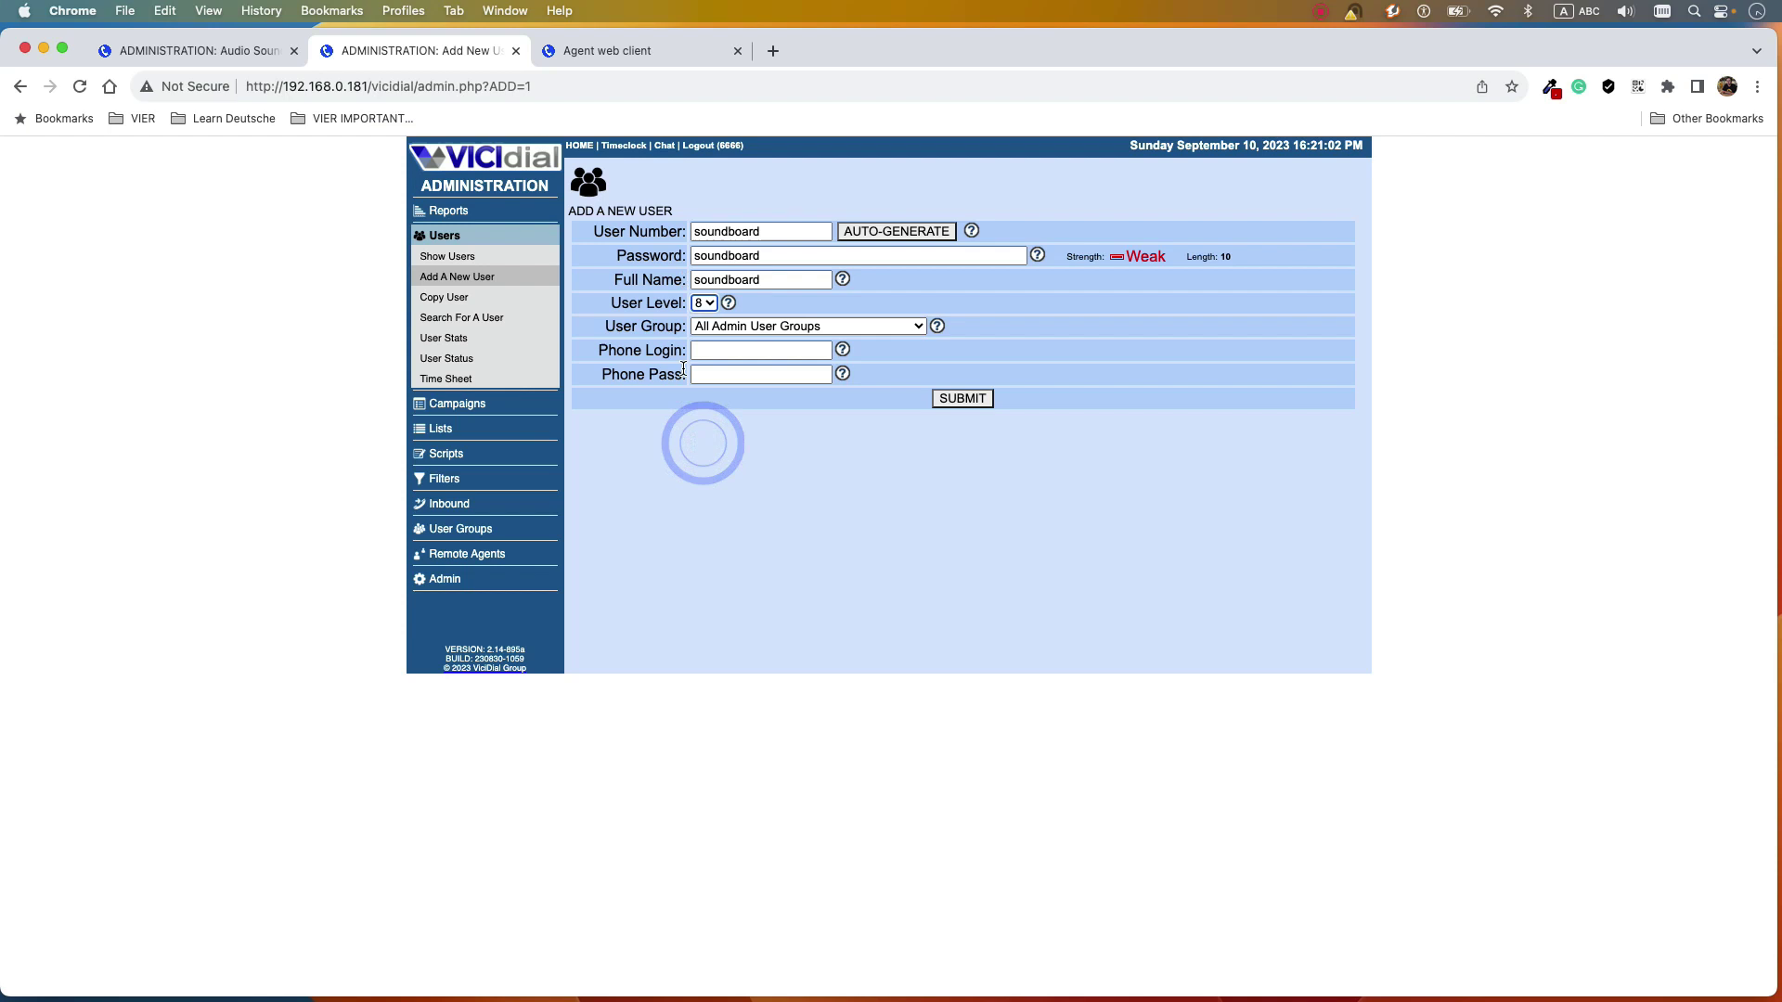
{"action": "left_click", "coordinate": [728, 326]}
{"action": "left_click", "coordinate": [728, 347]}
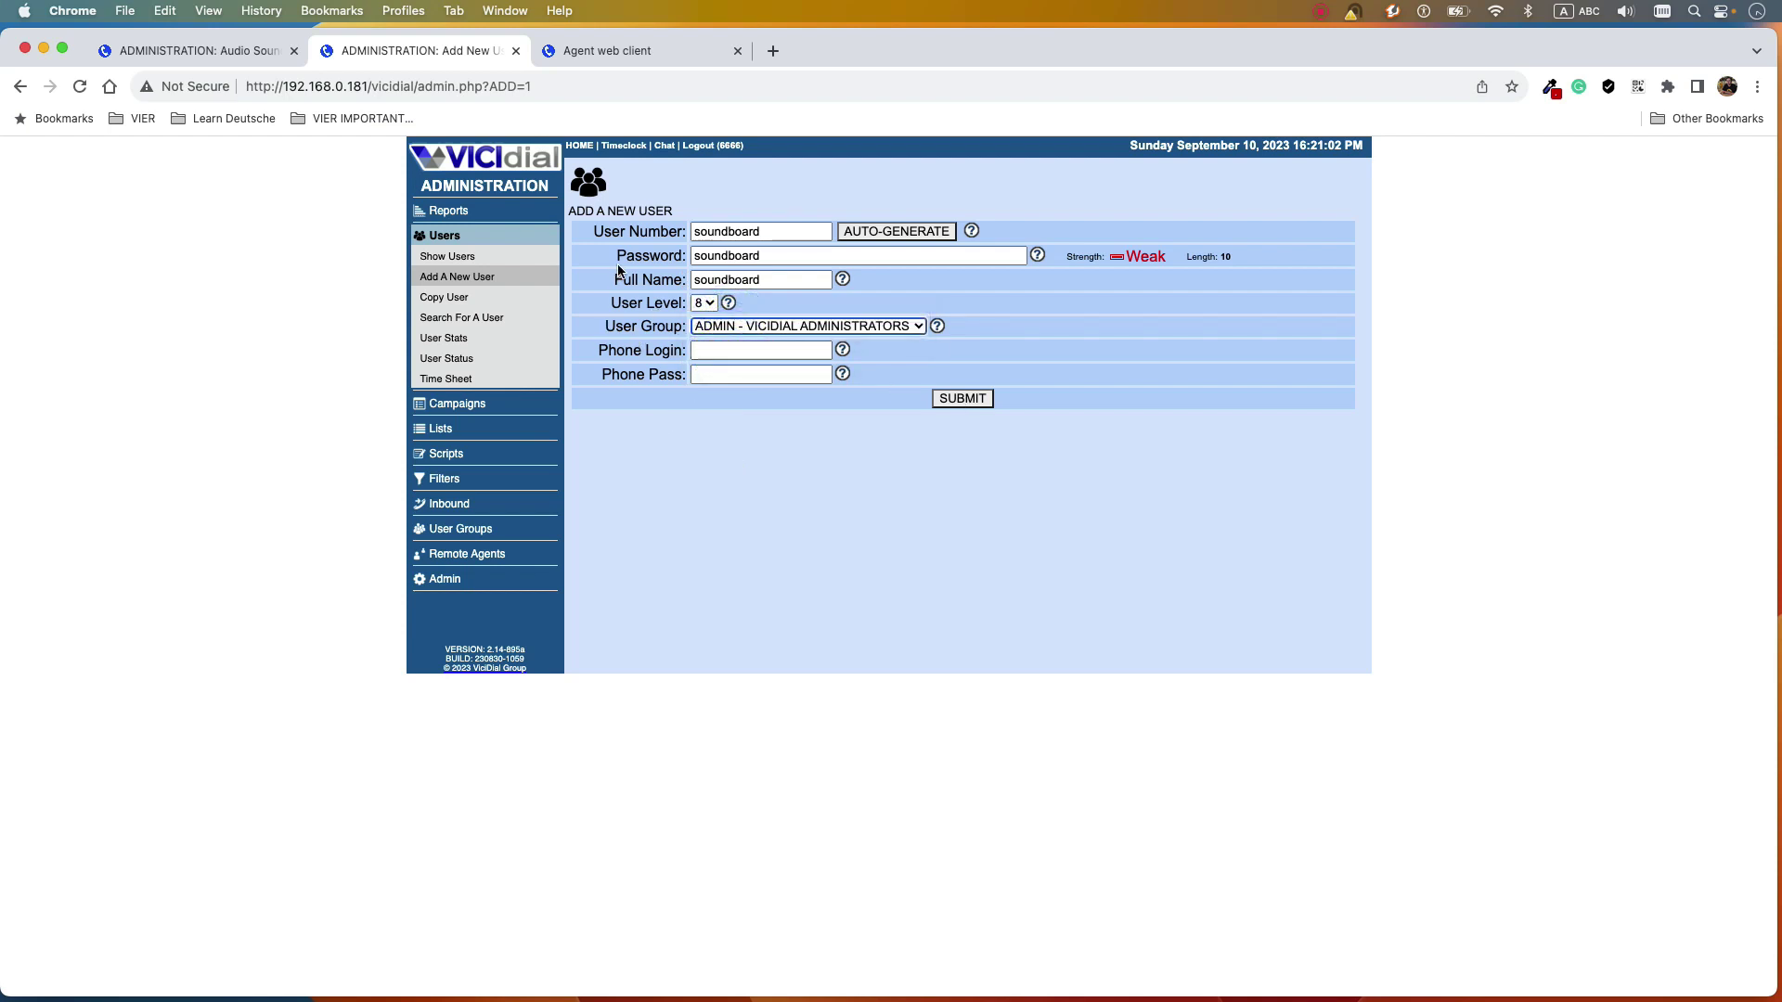
{"action": "left_click", "coordinate": [769, 257]}
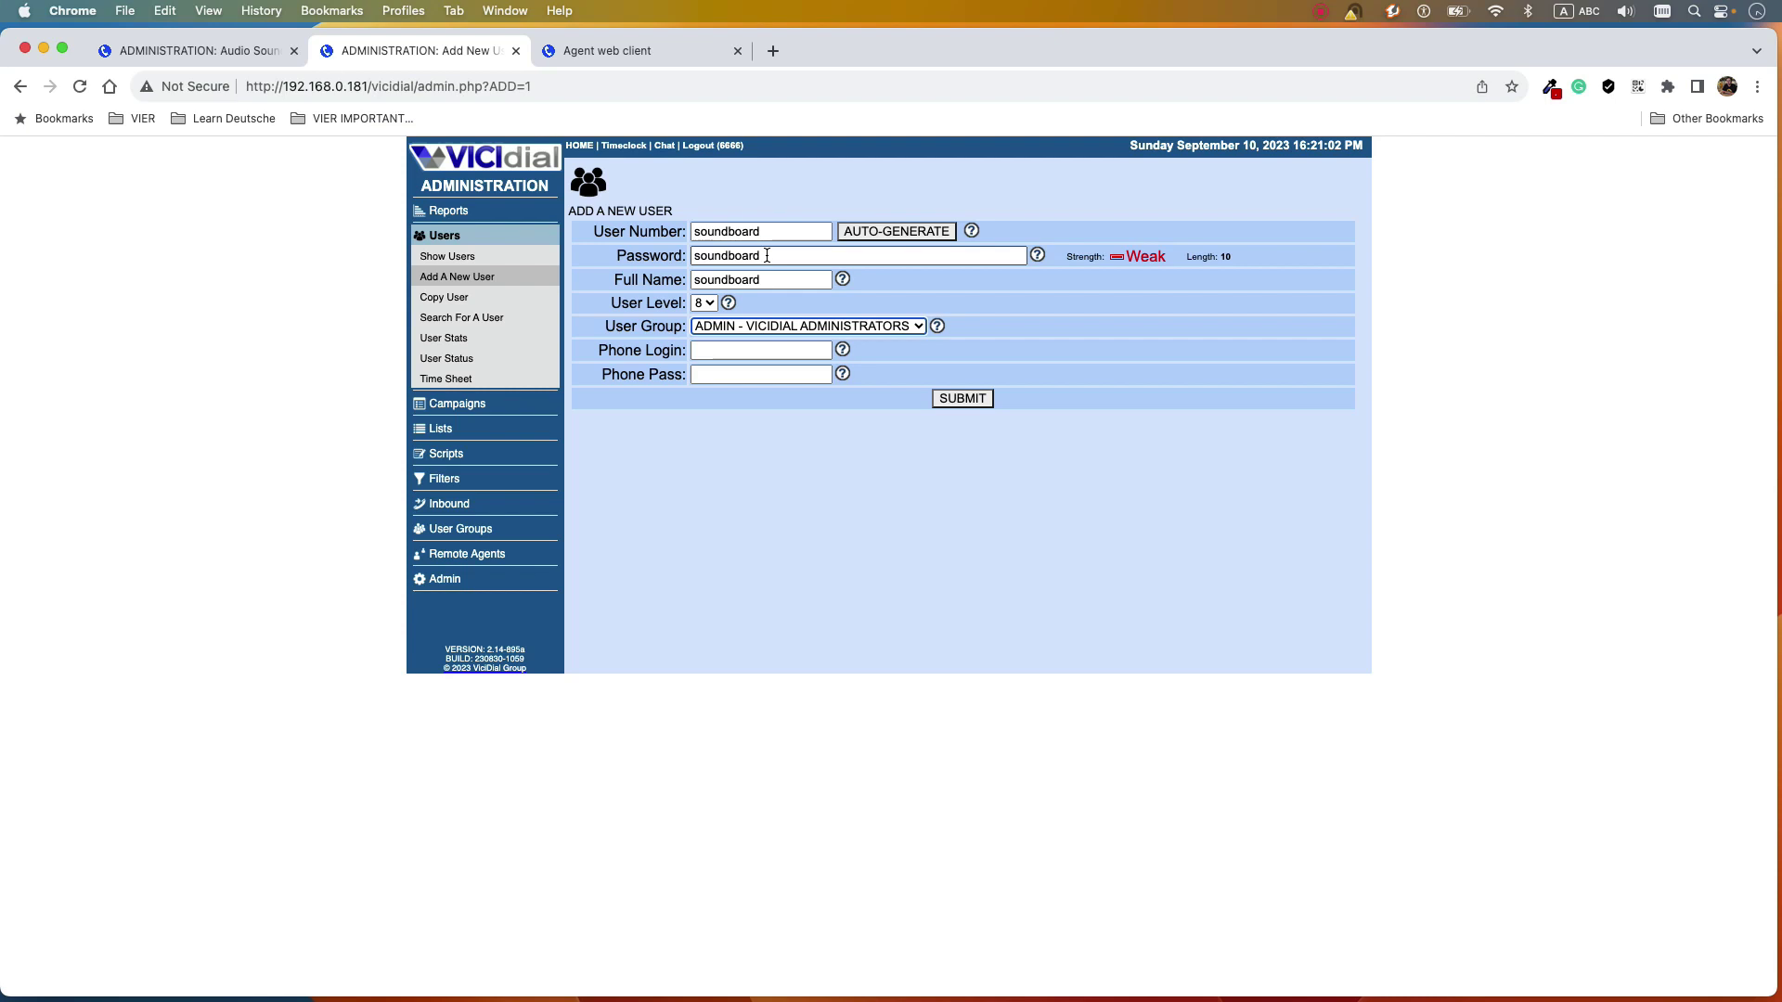
{"action": "double_click", "coordinate": [767, 256]}
{"action": "left_click", "coordinate": [773, 231]}
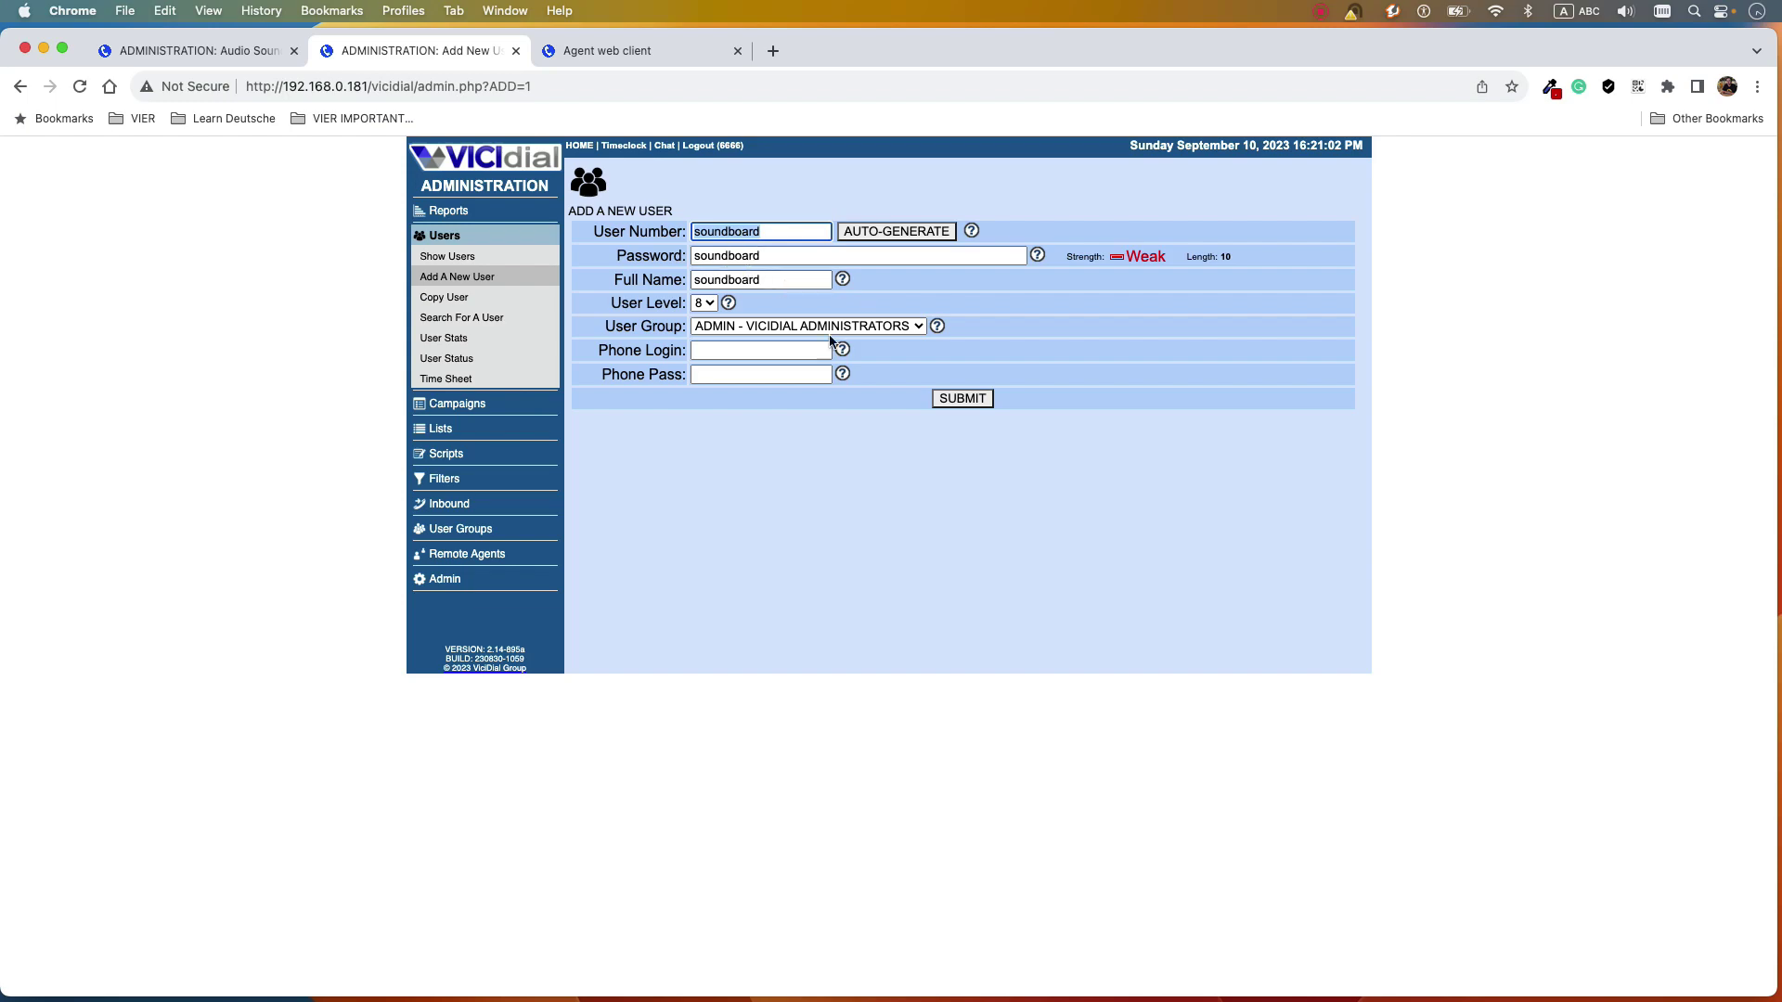
{"action": "left_click", "coordinate": [949, 402]}
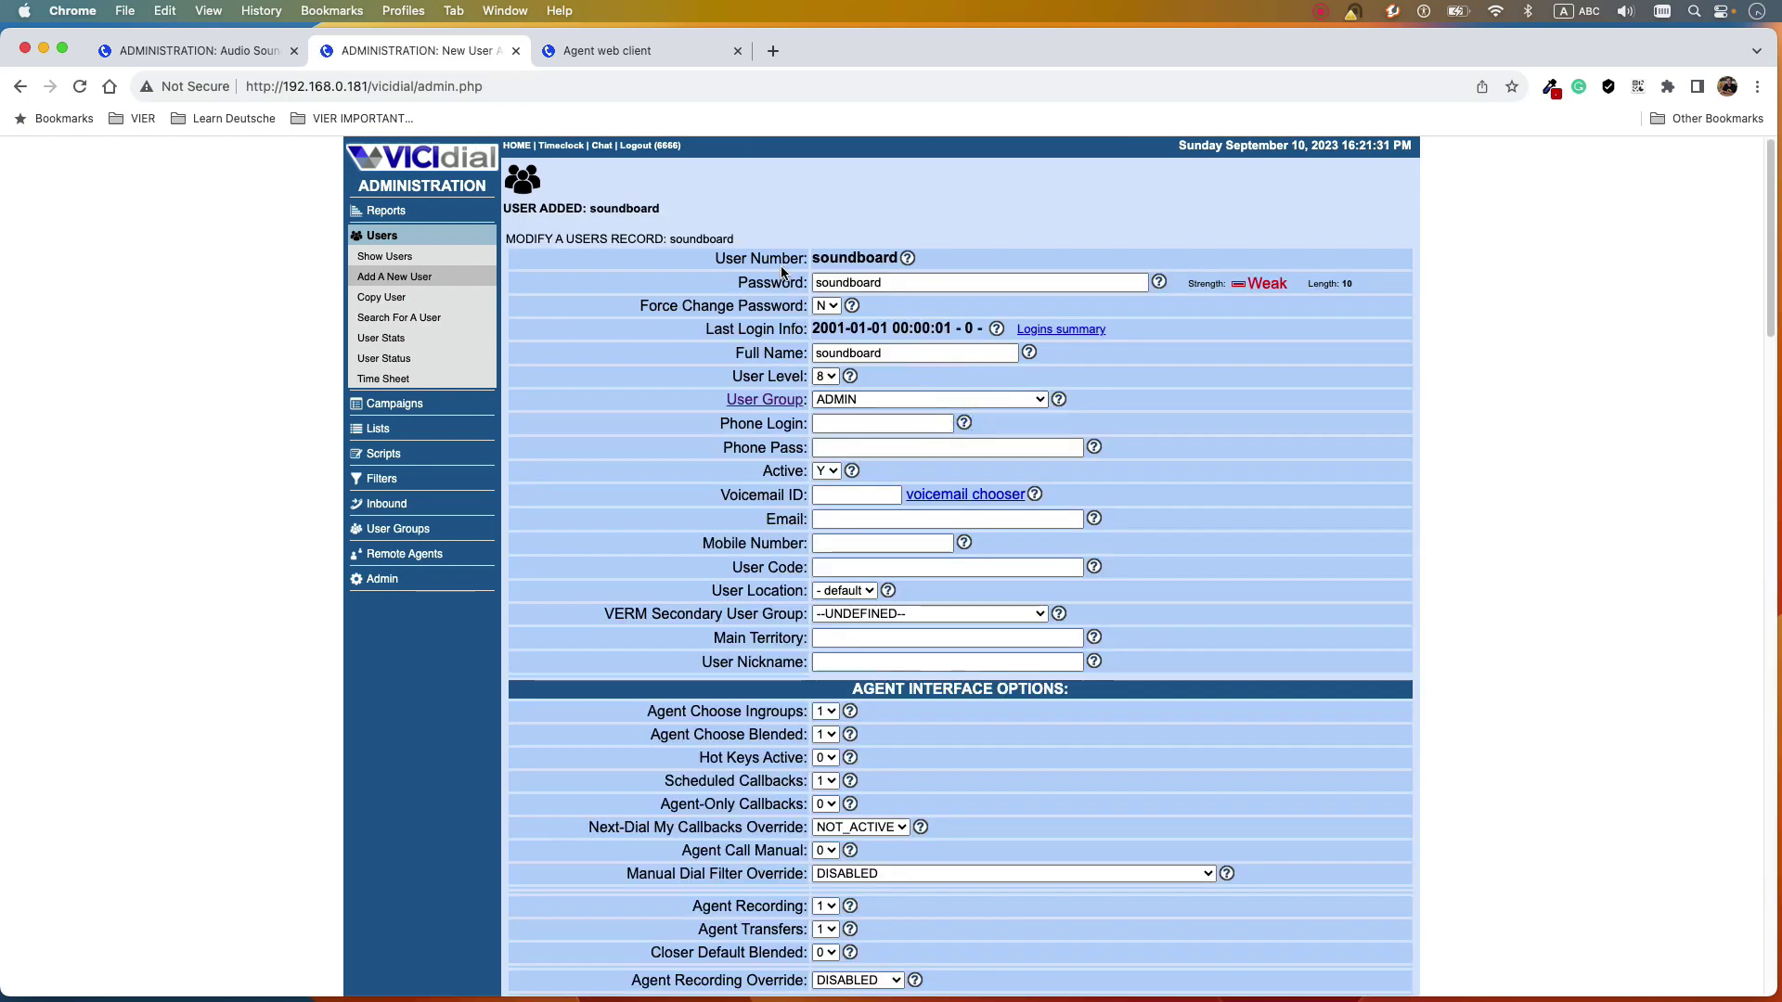
- Set Agent API Access and API Only User to 1 for the soundboard user and submit the changes
{"action": "scroll", "coordinate": [785, 358], "scroll_direction": "down", "scroll_amount": 20}
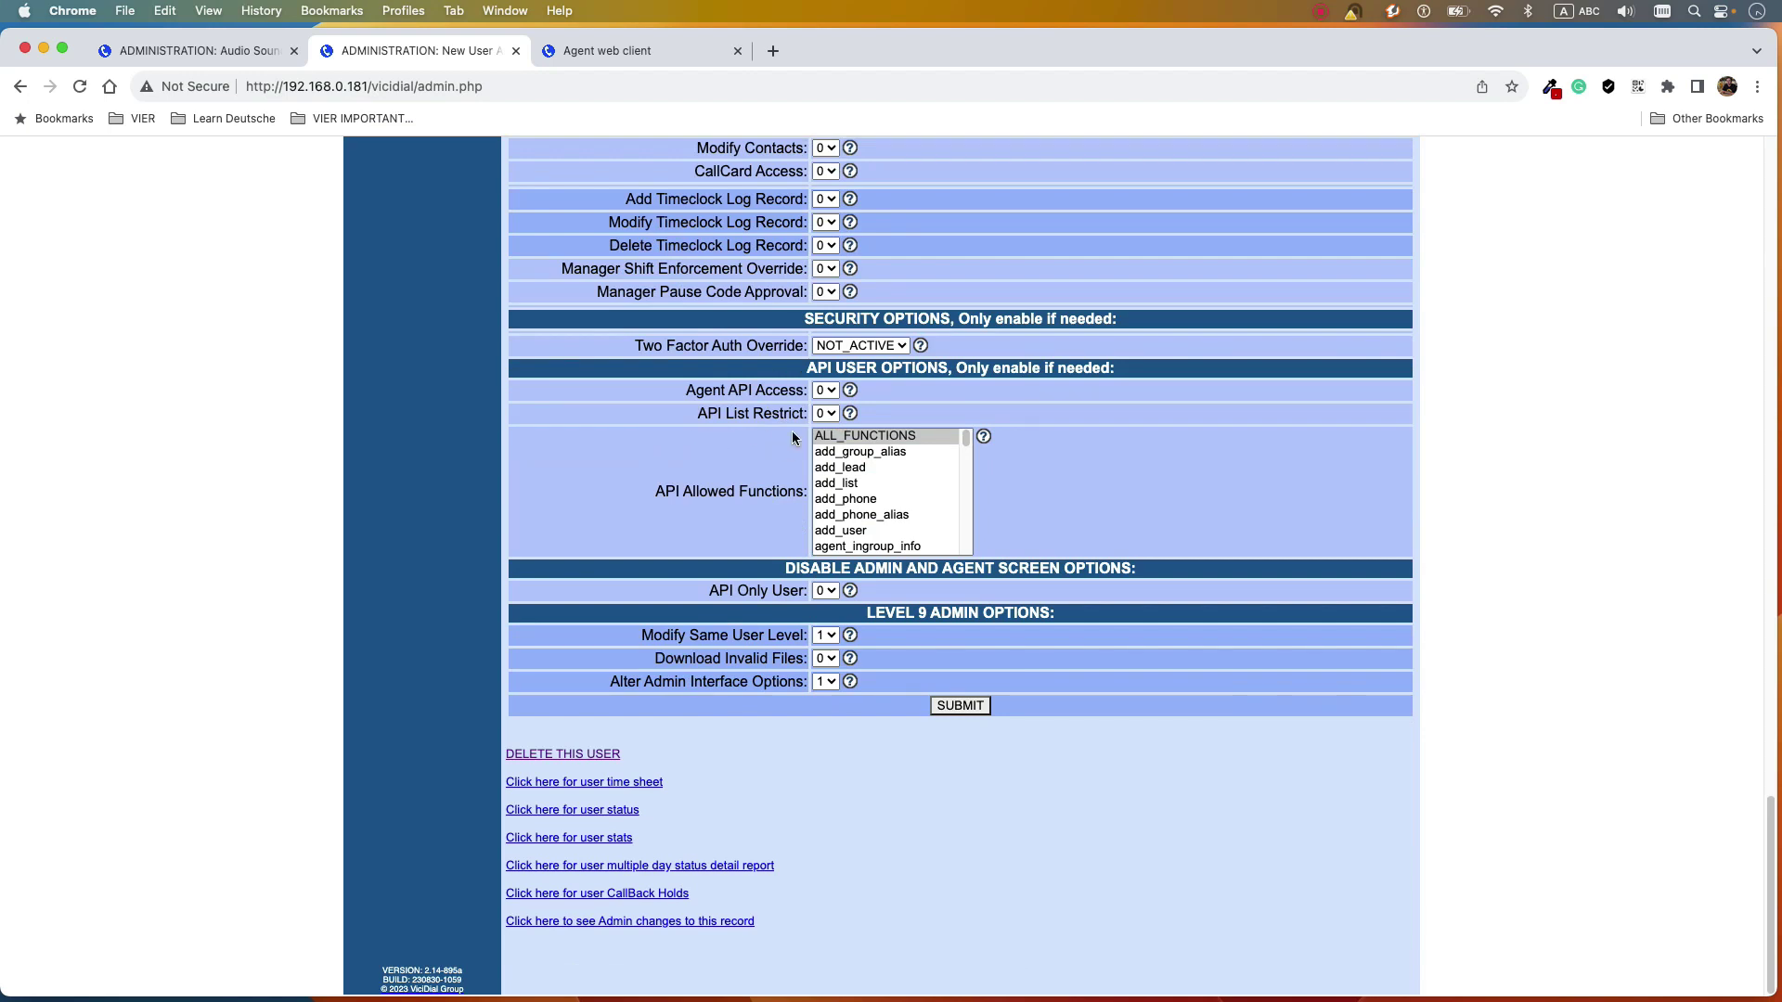
{"action": "left_click", "coordinate": [690, 392]}
{"action": "left_click", "coordinate": [824, 390]}
{"action": "left_click", "coordinate": [826, 372]}
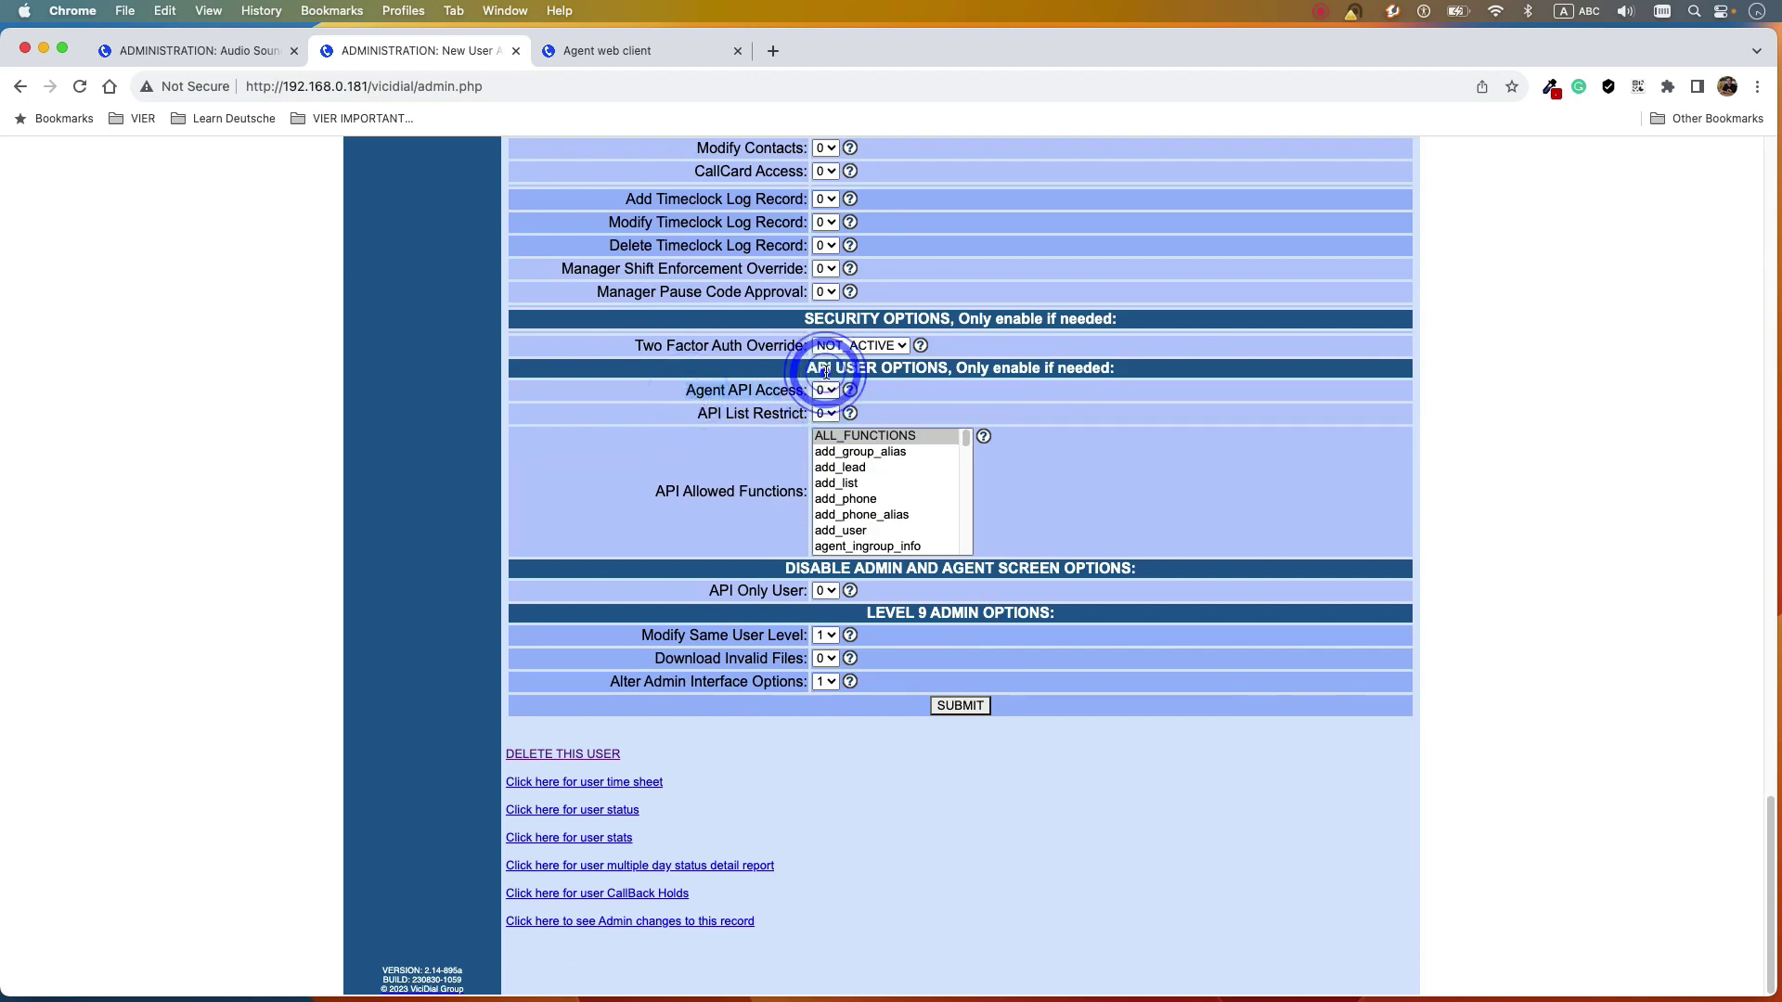
{"action": "left_click", "coordinate": [698, 586]}
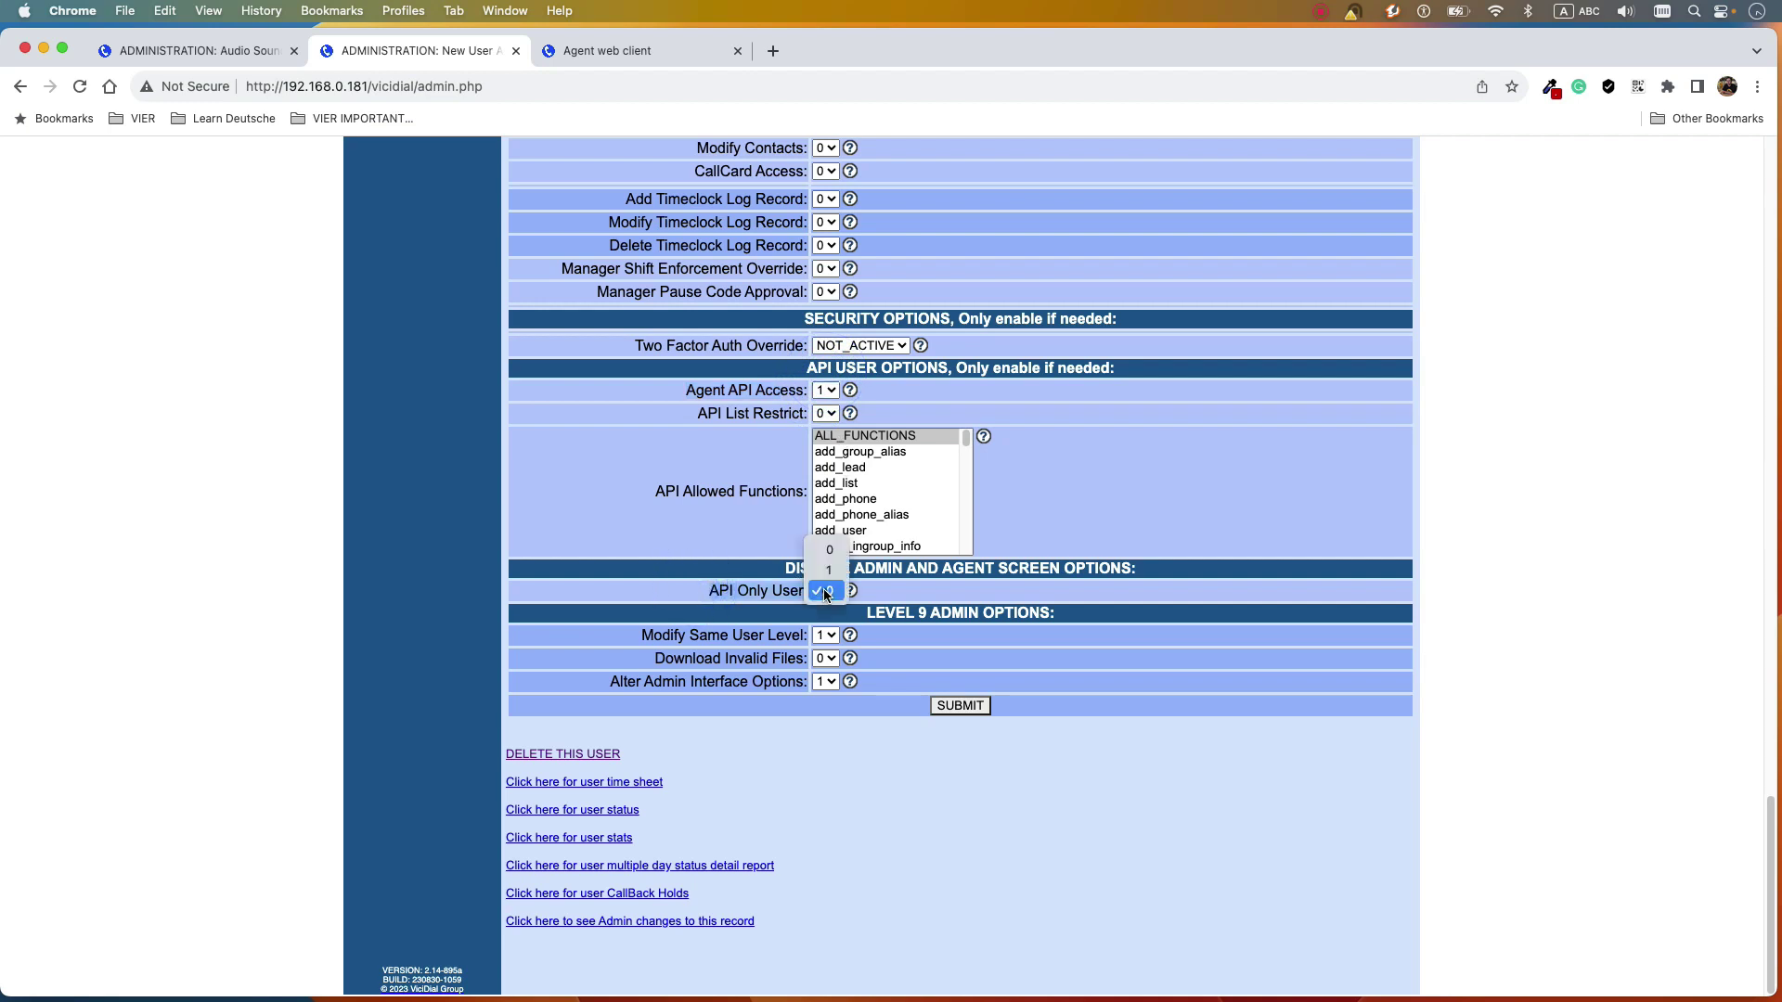
{"action": "left_click", "coordinate": [824, 590]}
{"action": "left_click", "coordinate": [829, 572]}
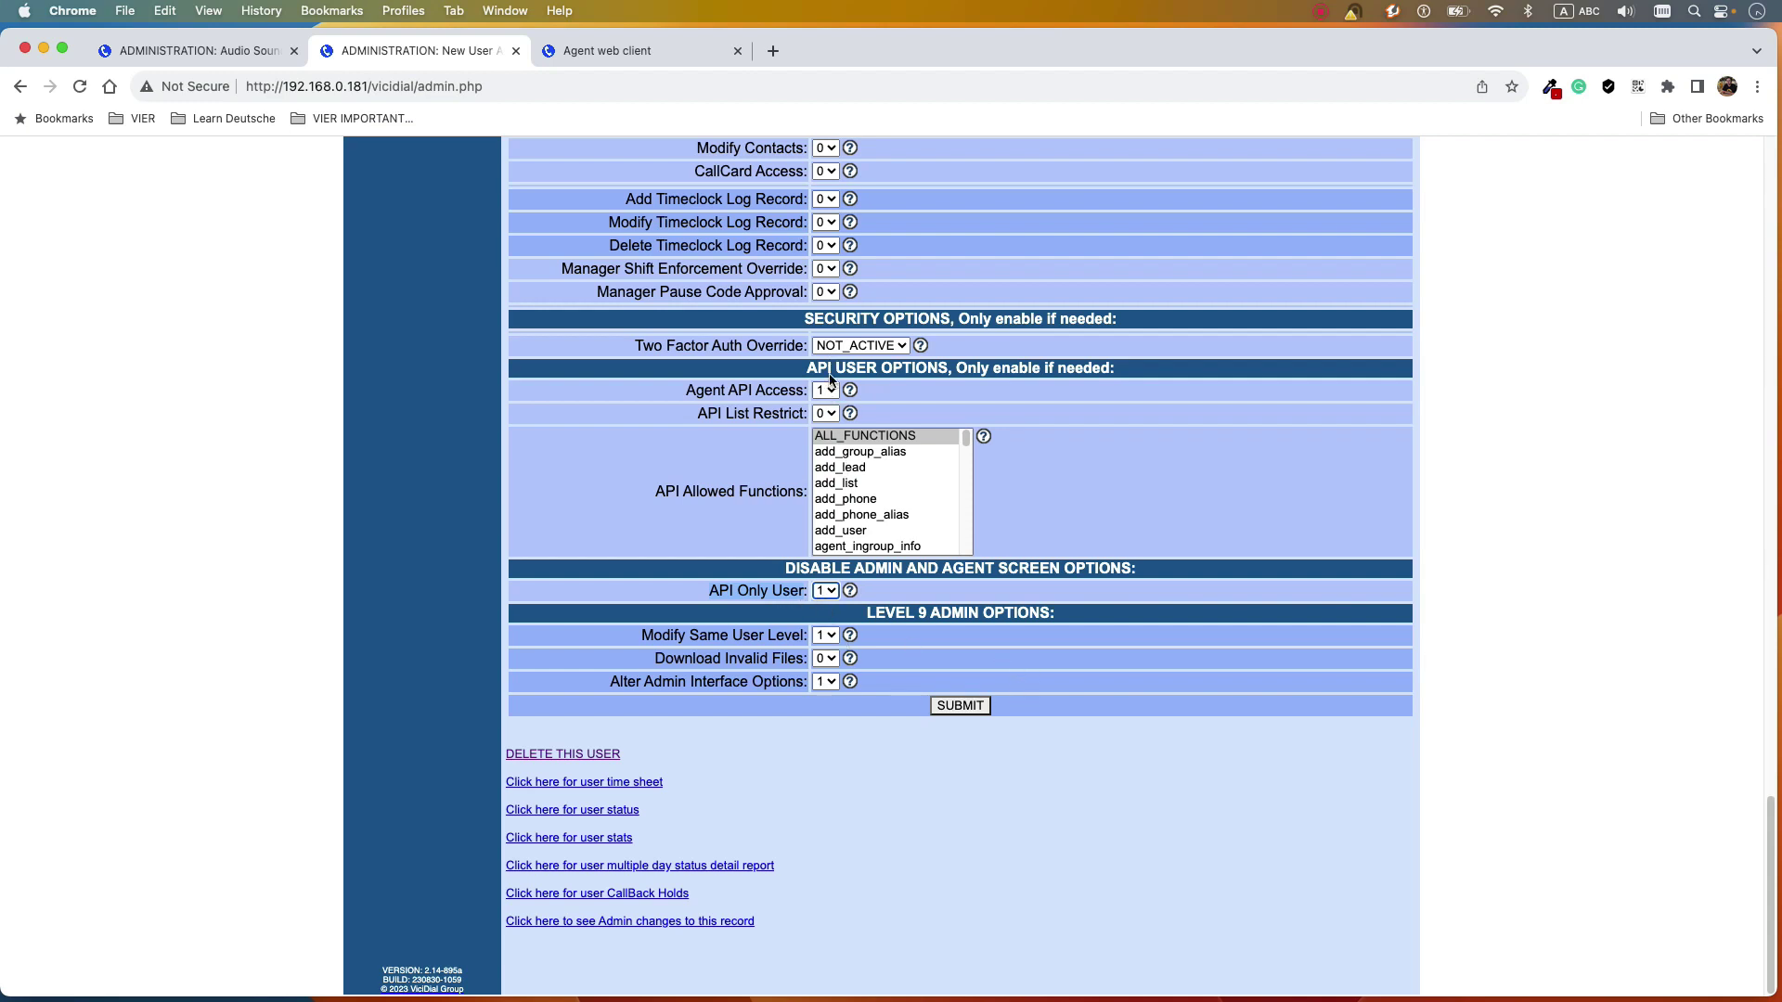
{"action": "left_click", "coordinate": [957, 707]}
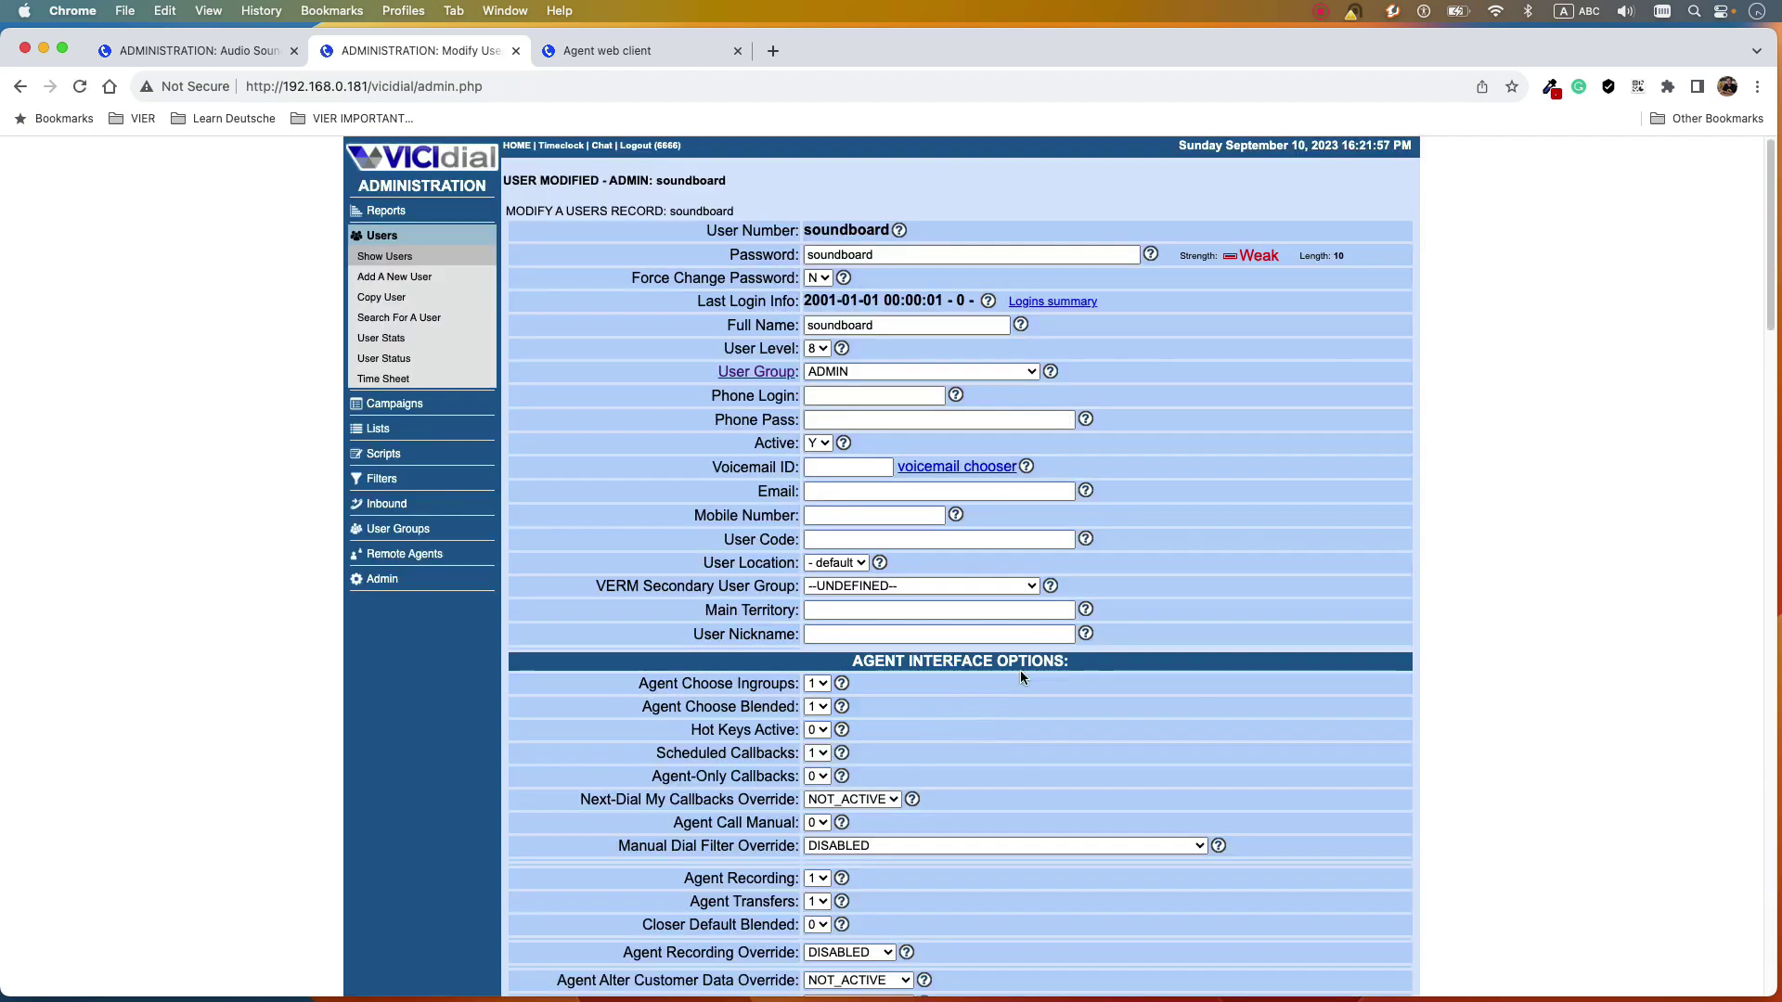
- Return to the samplesoundboard record, check its API credentials, and add an audio file entry named "openingsounds"
{"action": "left_click", "coordinate": [165, 52]}
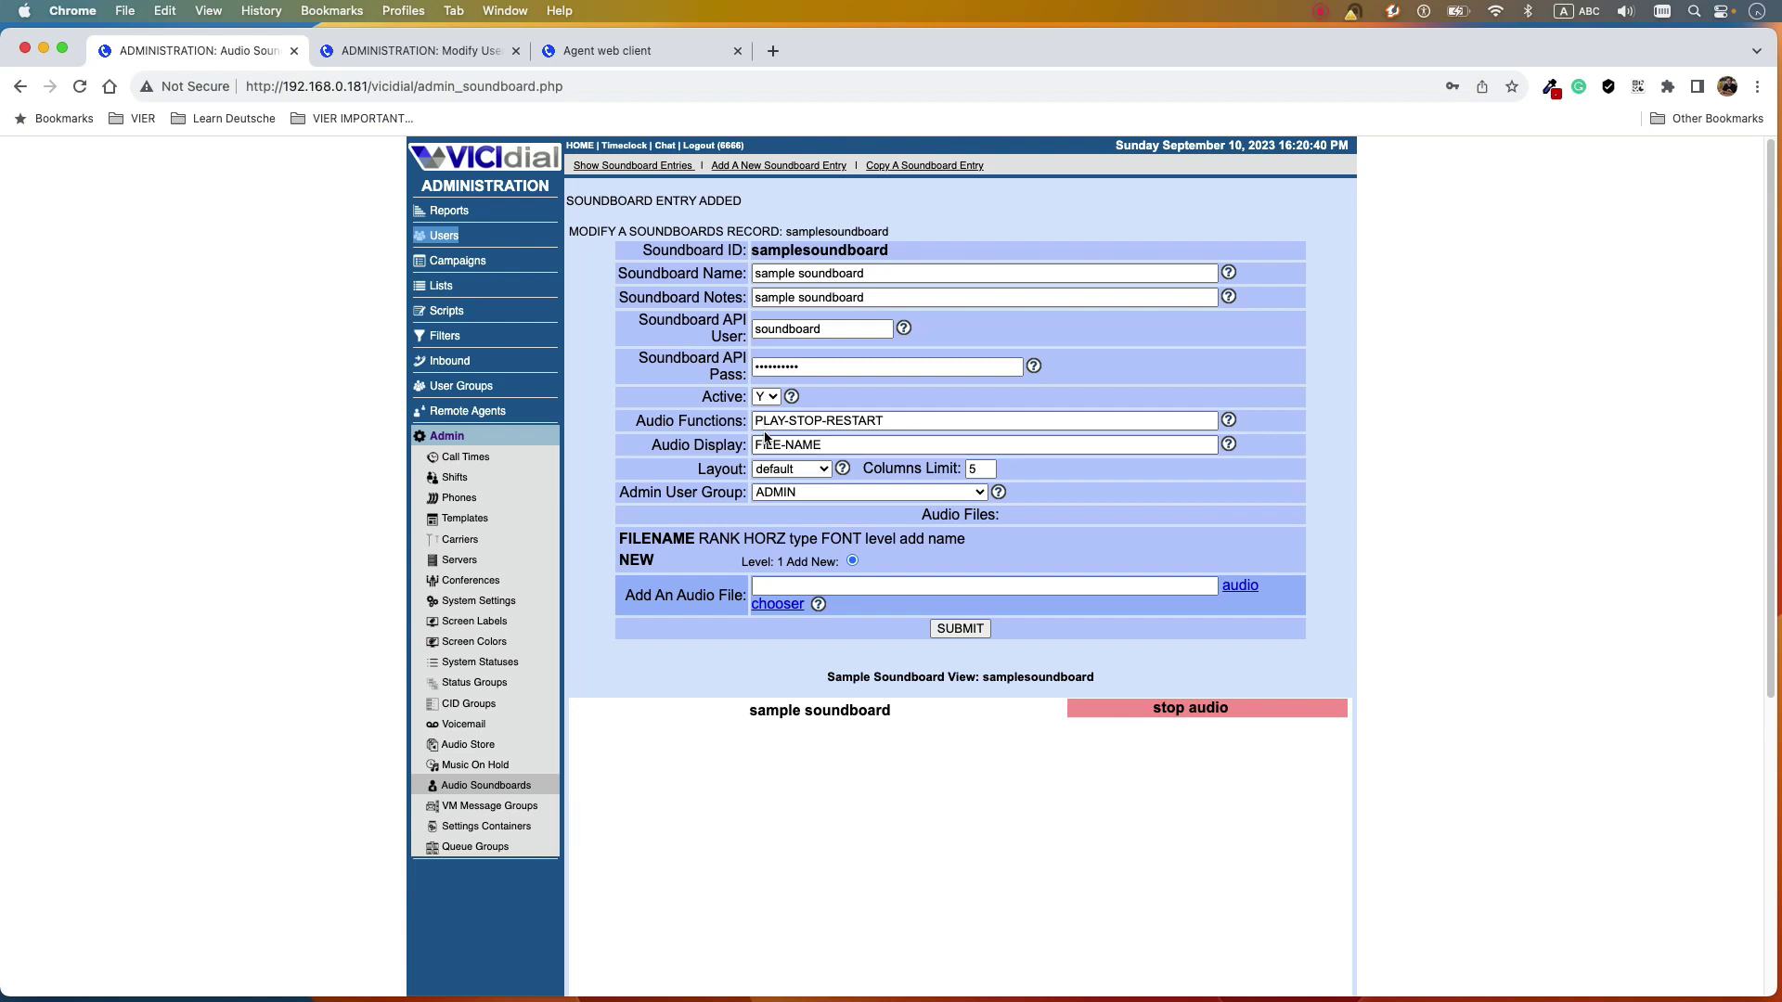
{"action": "double_click", "coordinate": [816, 331]}
{"action": "double_click", "coordinate": [793, 365]}
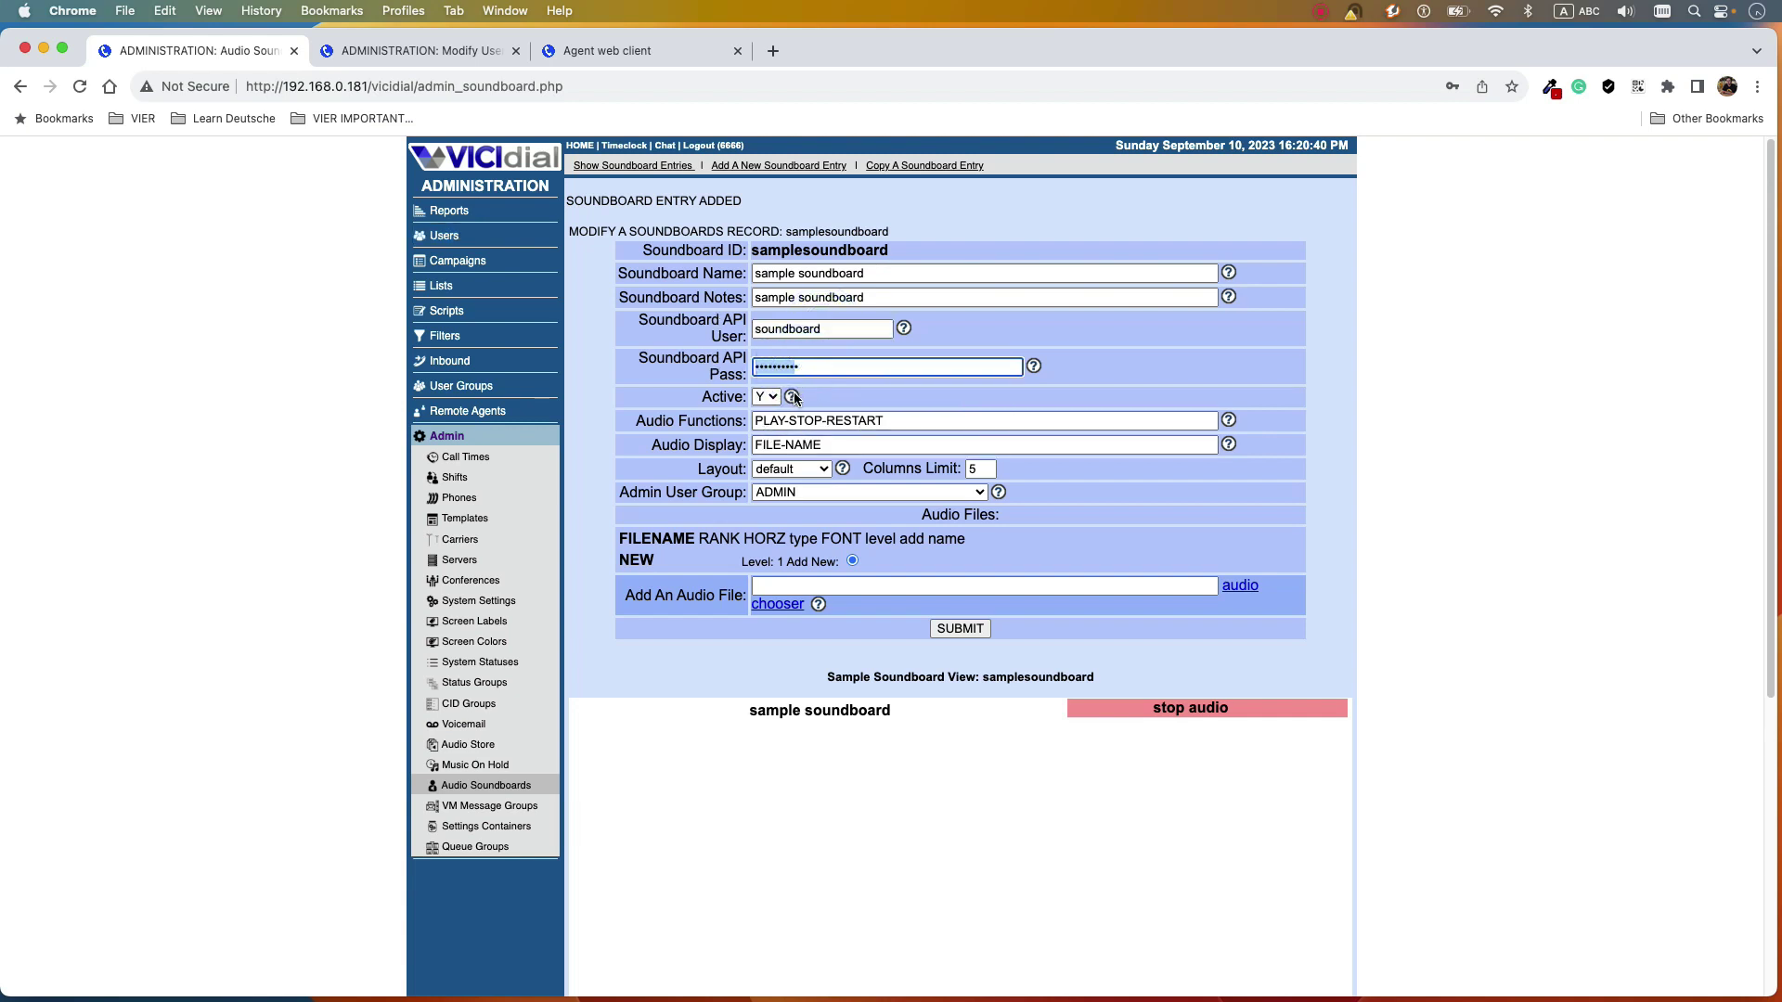
{"action": "left_click", "coordinate": [1212, 512]}
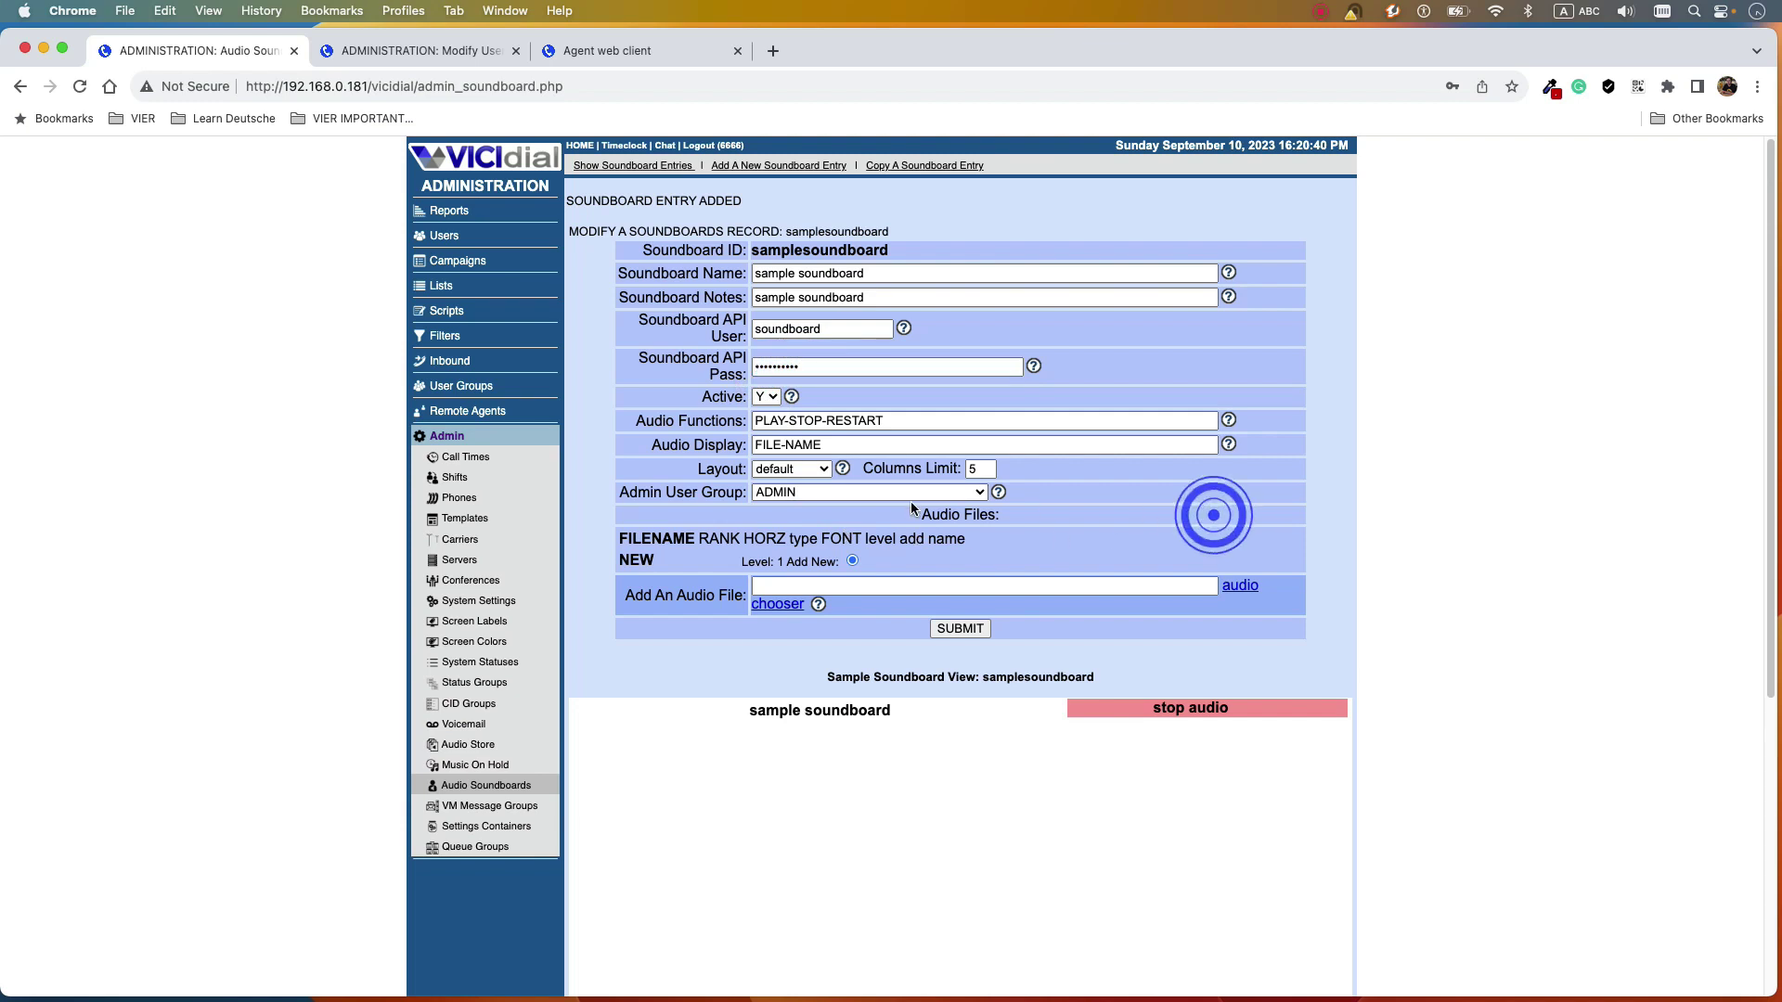
{"action": "scroll", "coordinate": [827, 715], "scroll_direction": "down", "scroll_amount": 3}
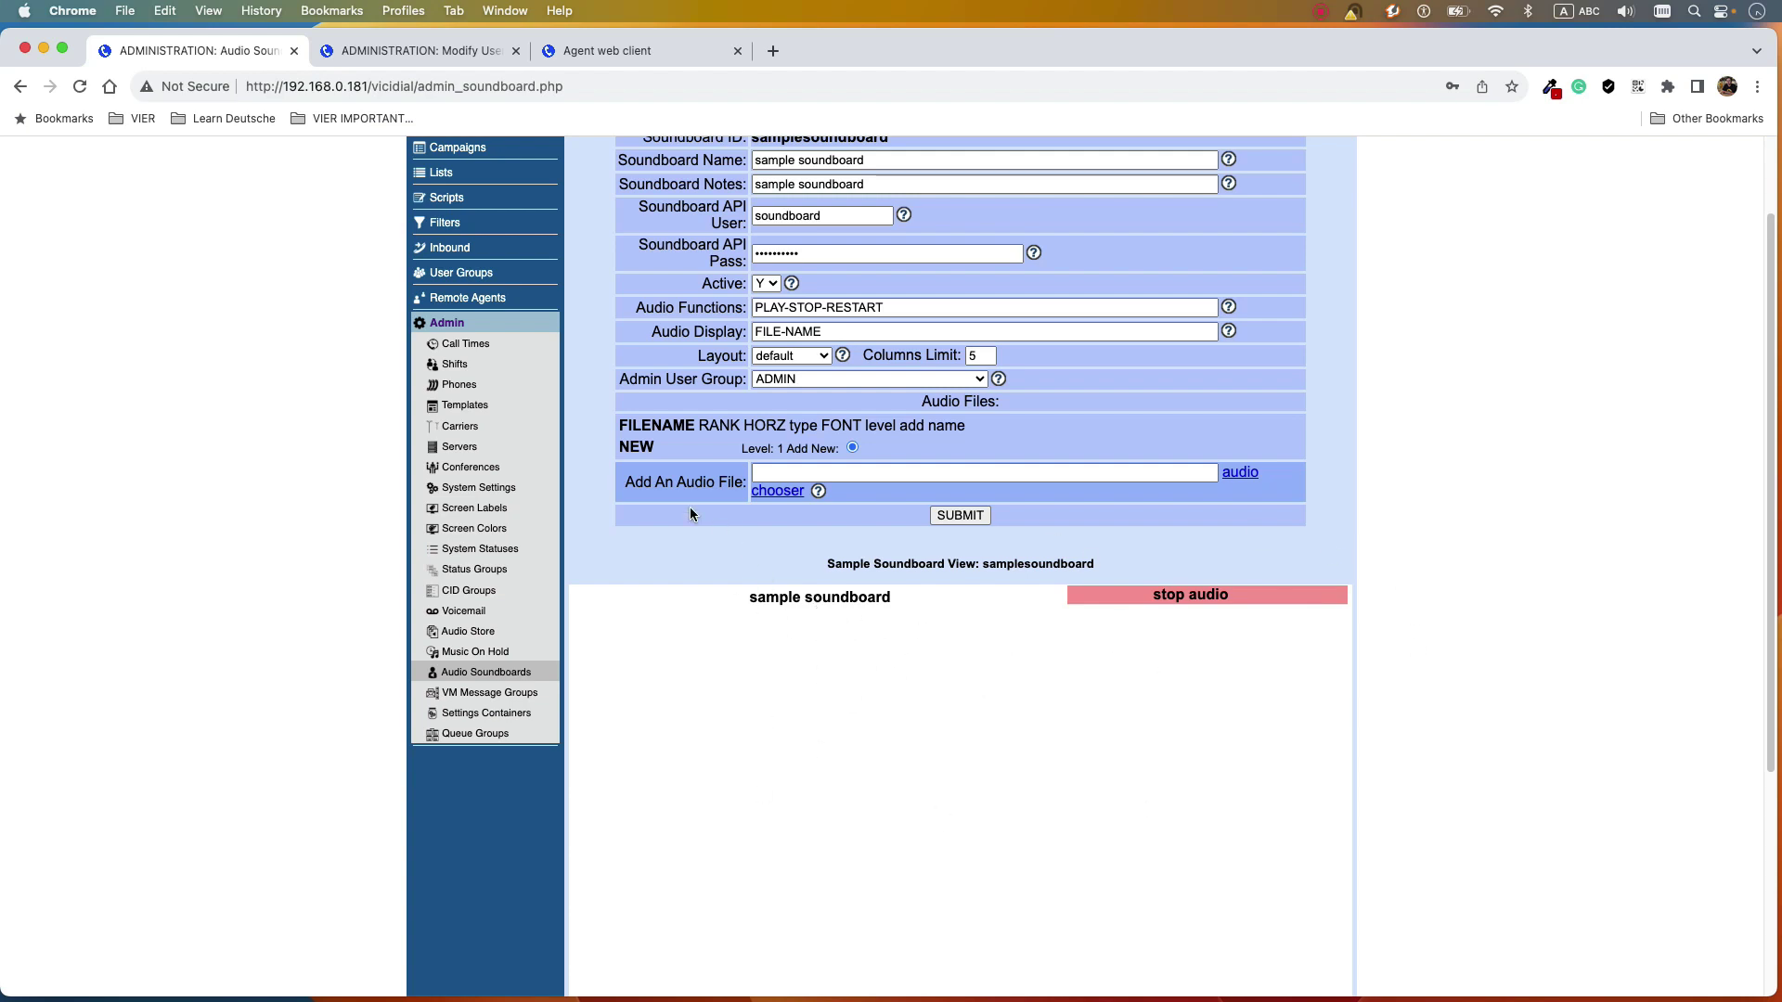
{"action": "left_click", "coordinate": [762, 473]}
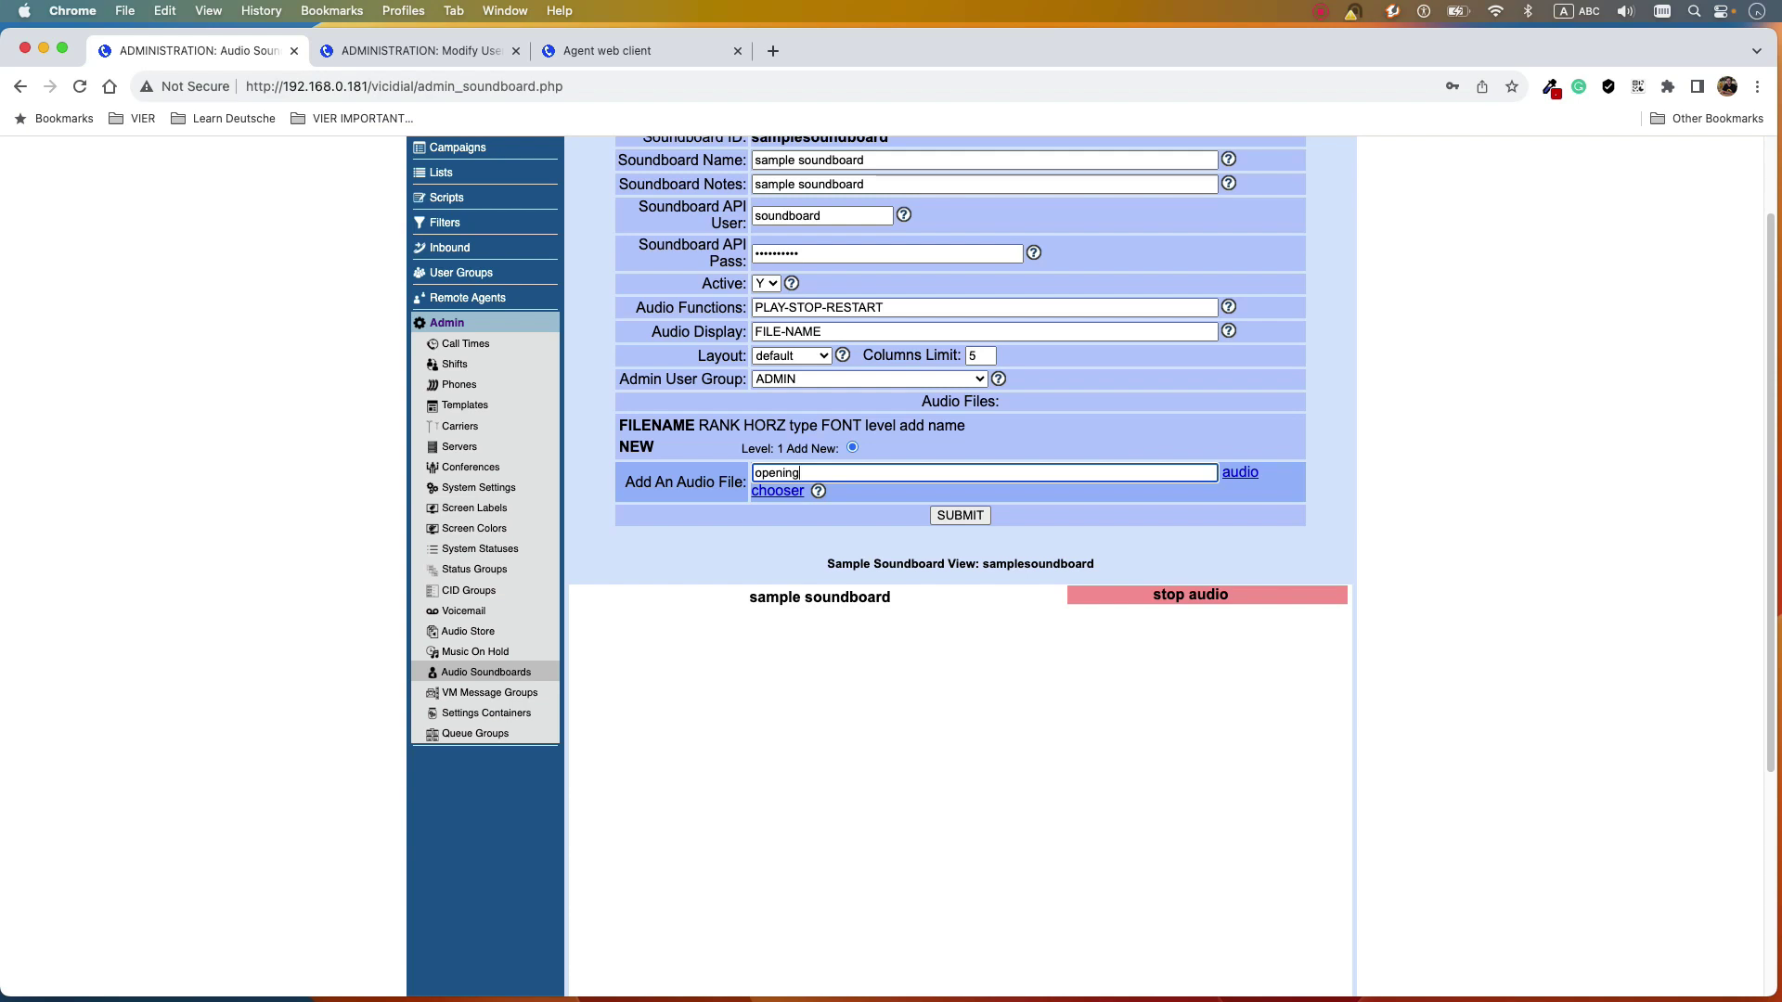
{"action": "type", "text": "nds"}
{"action": "left_click_drag", "start_coordinate": [855, 474], "coordinate": [738, 489]}
{"action": "left_click", "coordinate": [960, 515]}
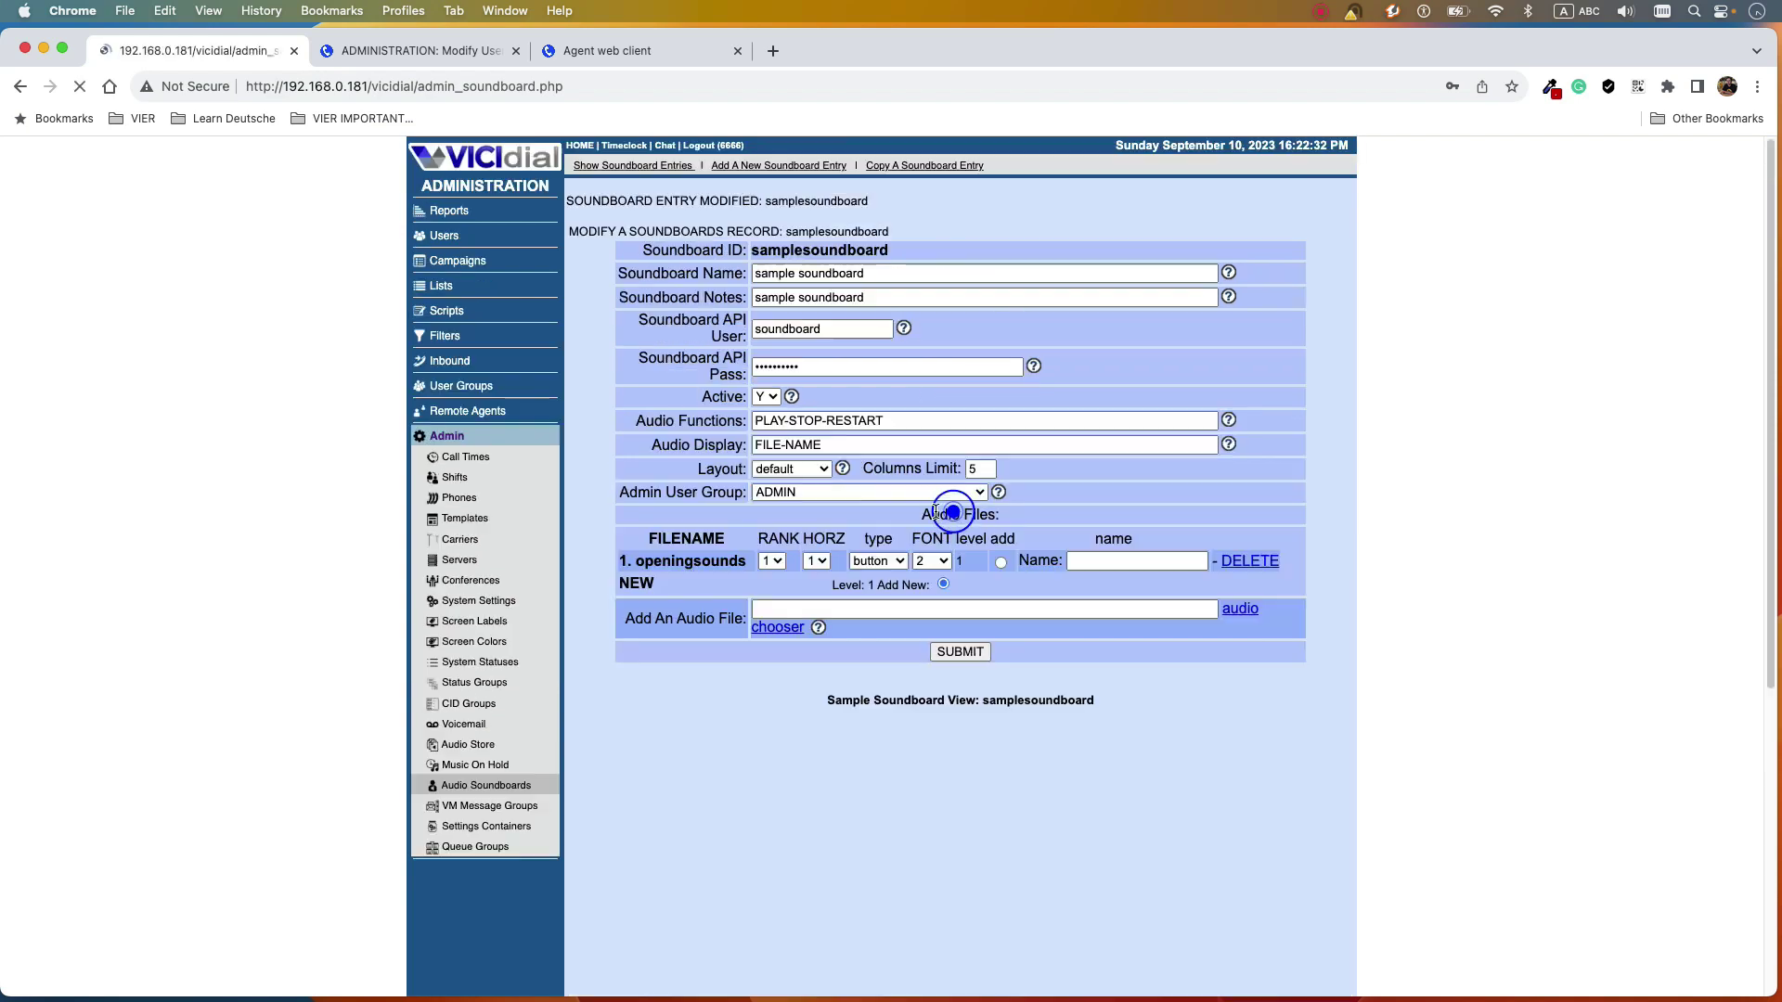
- Change the openingsounds entry's type to head2r and submit the soundboard
{"action": "scroll", "coordinate": [870, 492], "scroll_direction": "down", "scroll_amount": 5}
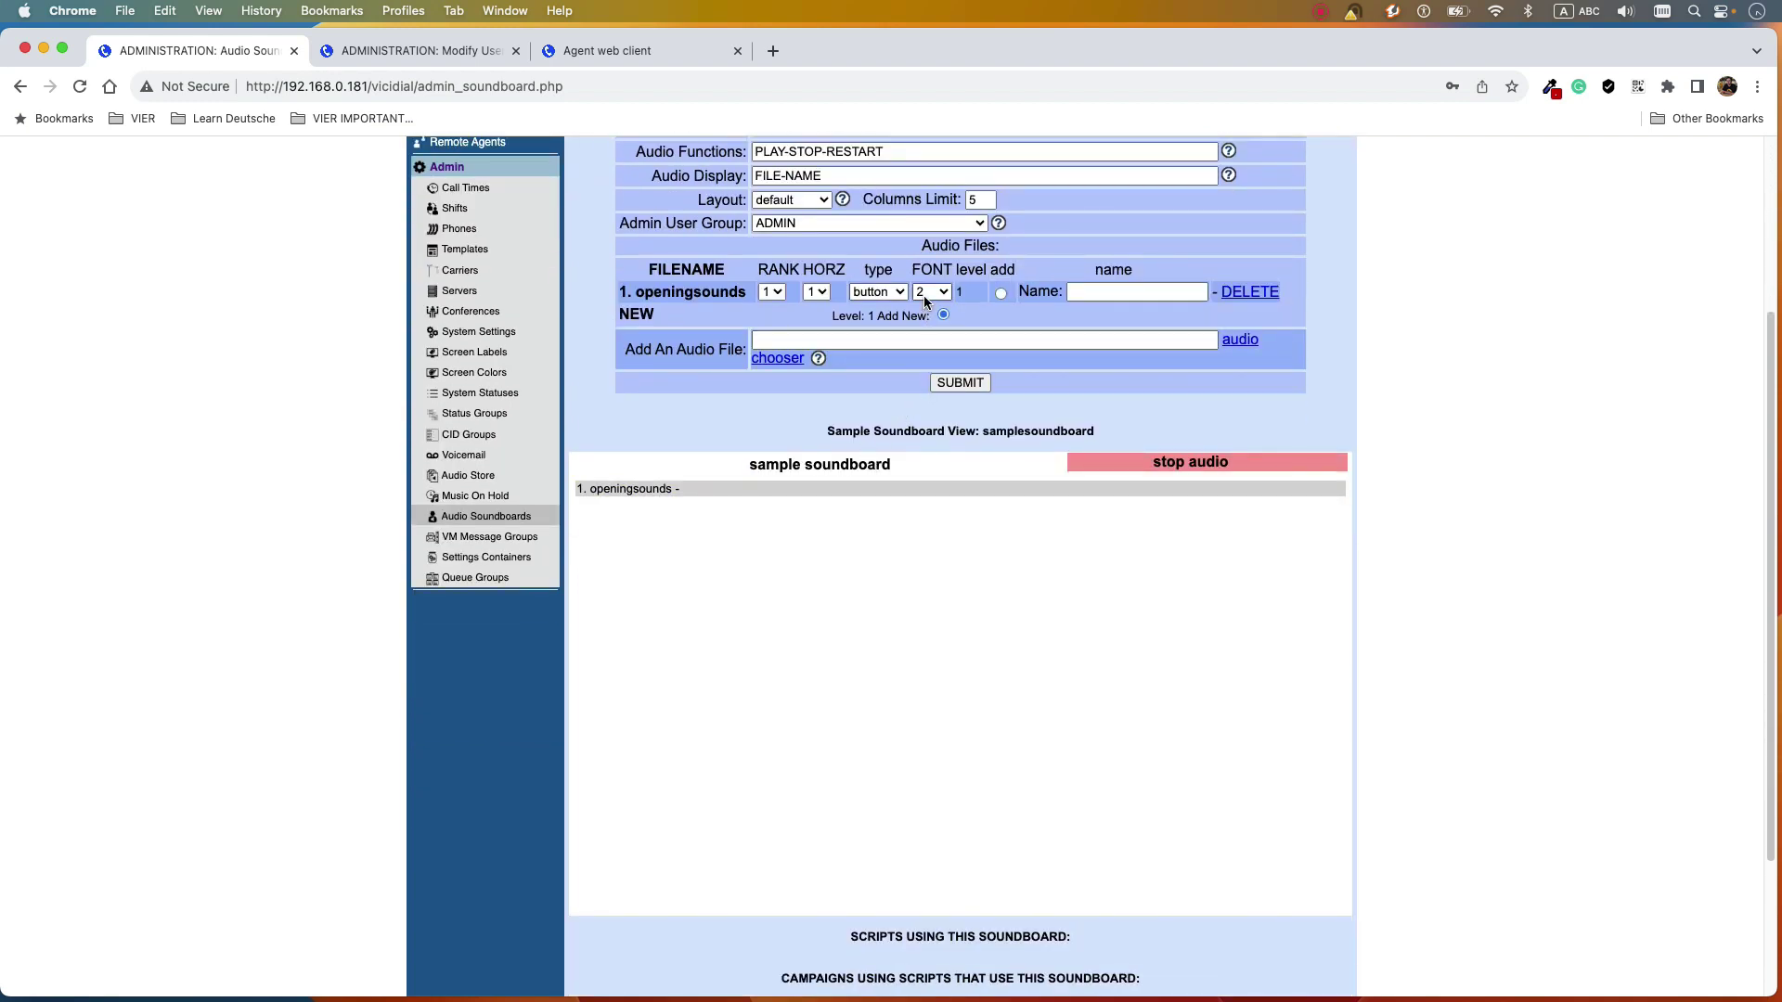
{"action": "left_click", "coordinate": [863, 293]}
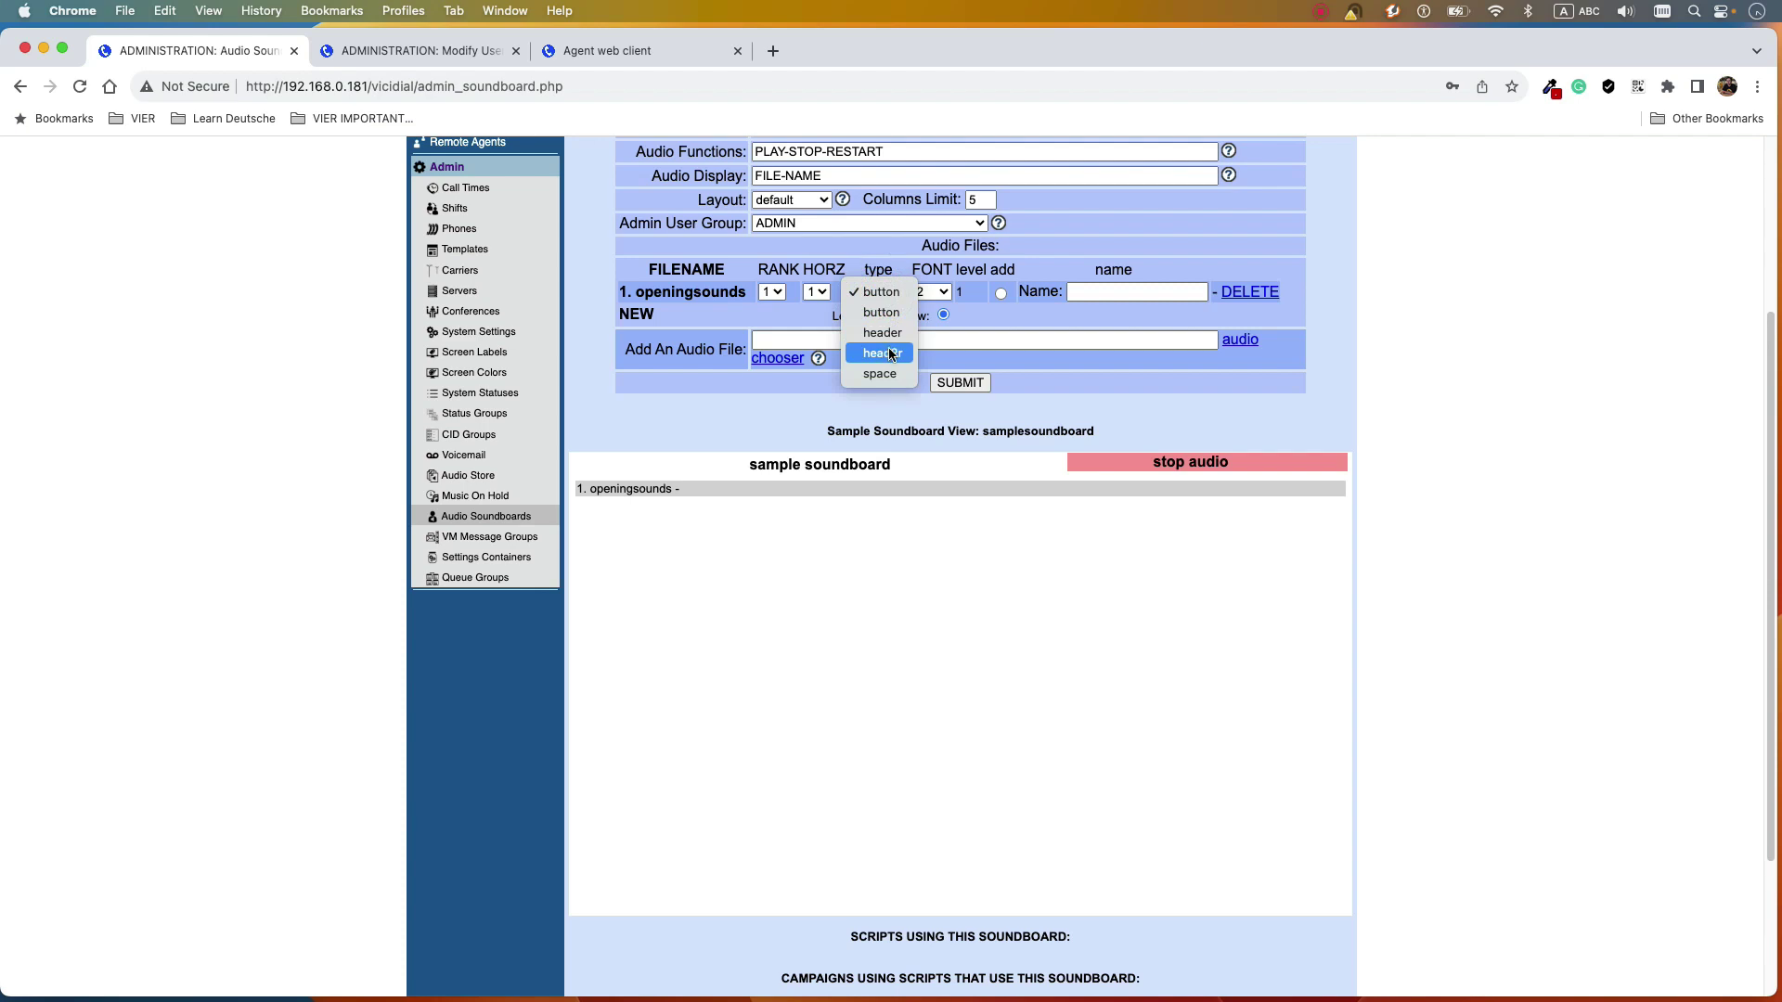
{"action": "left_click", "coordinate": [891, 353]}
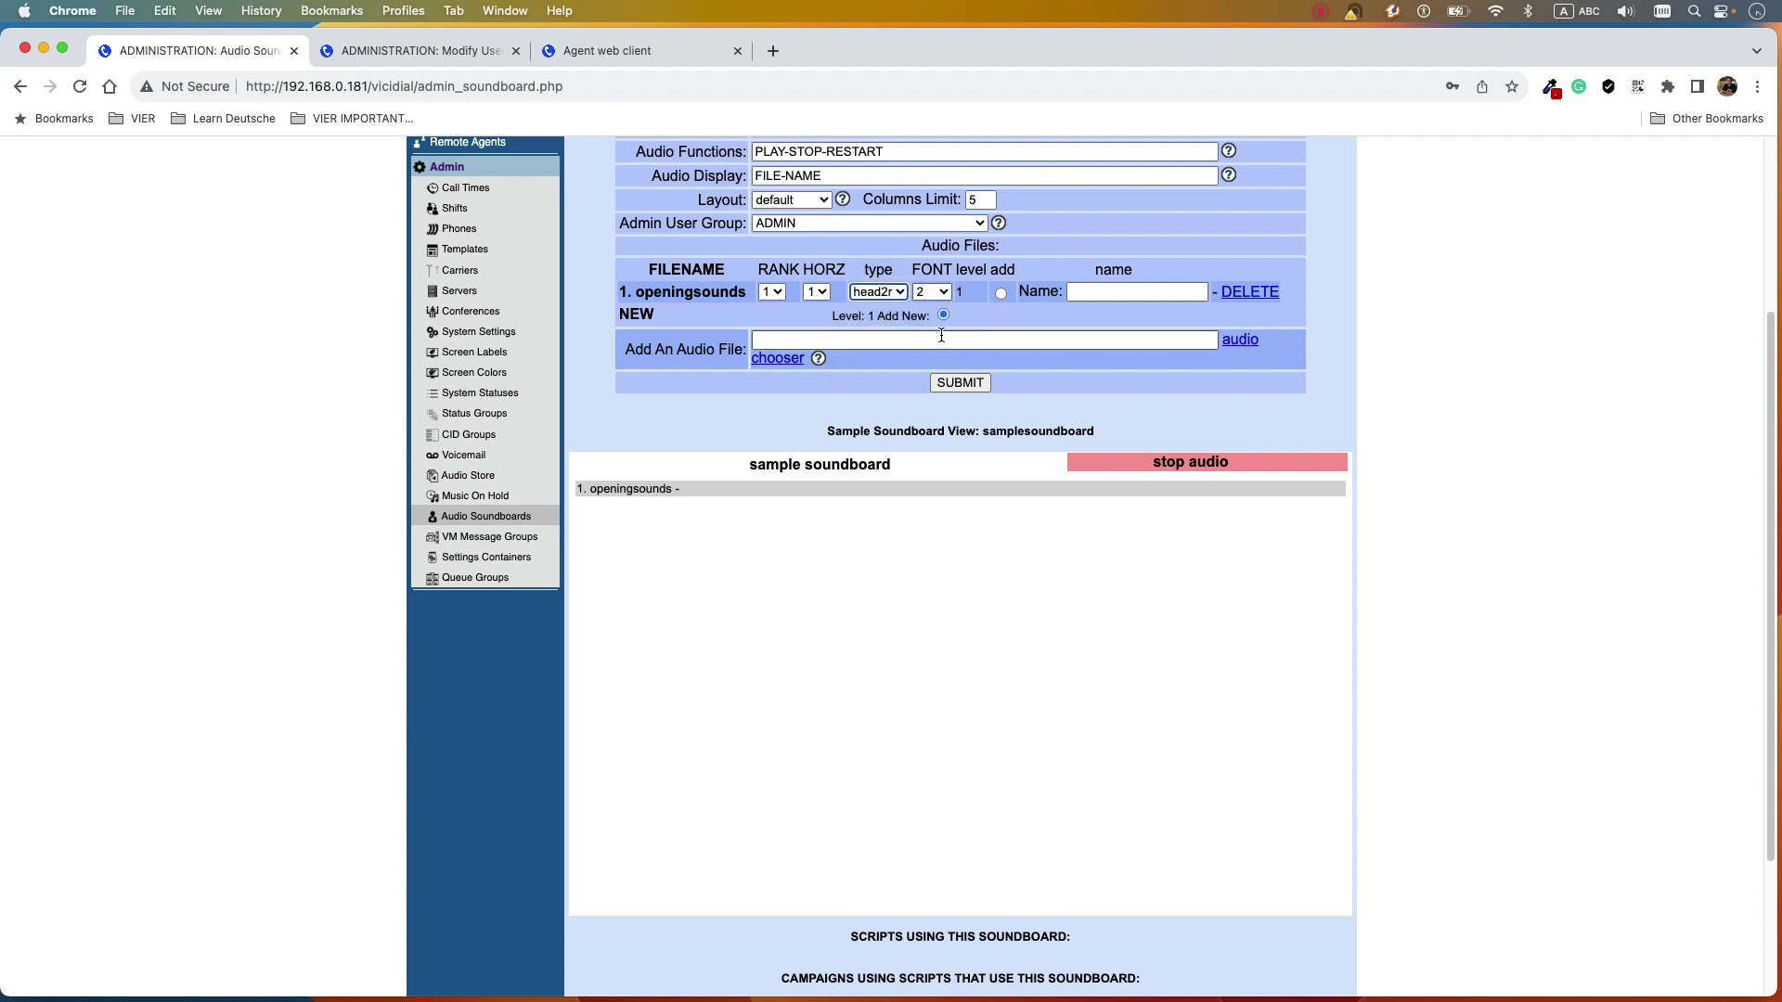
{"action": "left_click", "coordinate": [959, 382]}
- Set the openingsounds entry's Name to "openings" and submit the soundboard
{"action": "scroll", "coordinate": [839, 653], "scroll_direction": "down", "scroll_amount": 3}
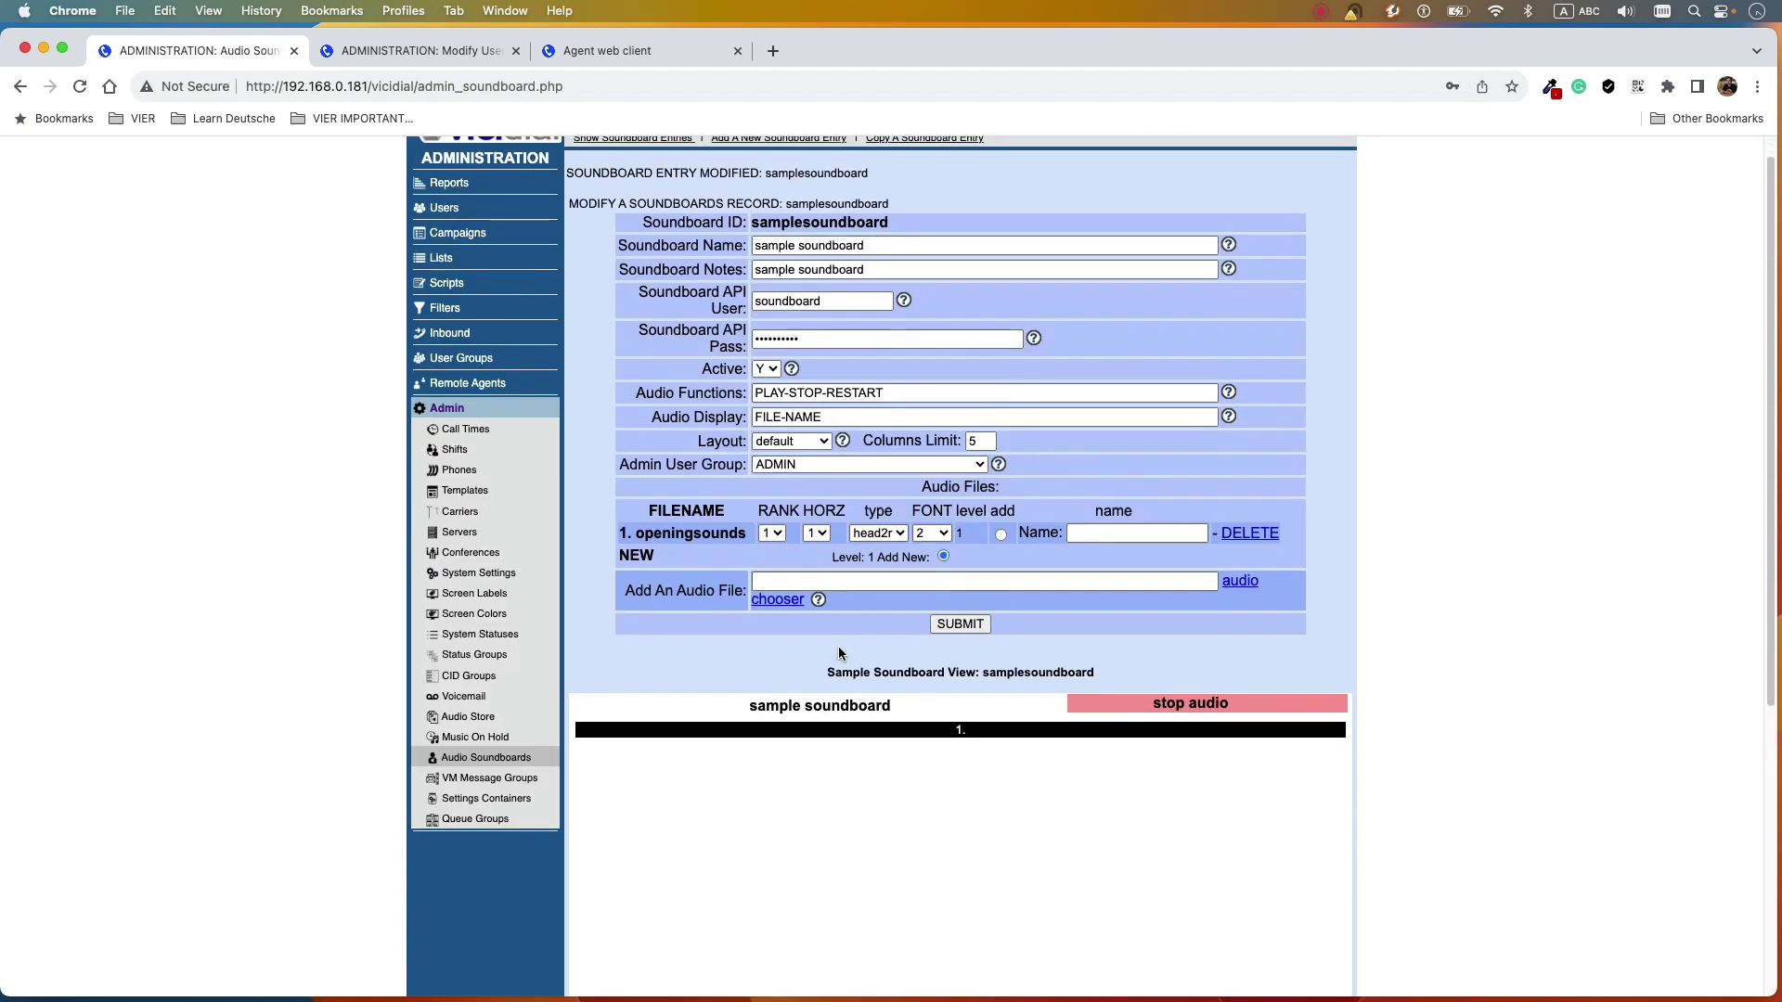
{"action": "scroll", "coordinate": [840, 653], "scroll_direction": "down", "scroll_amount": 2}
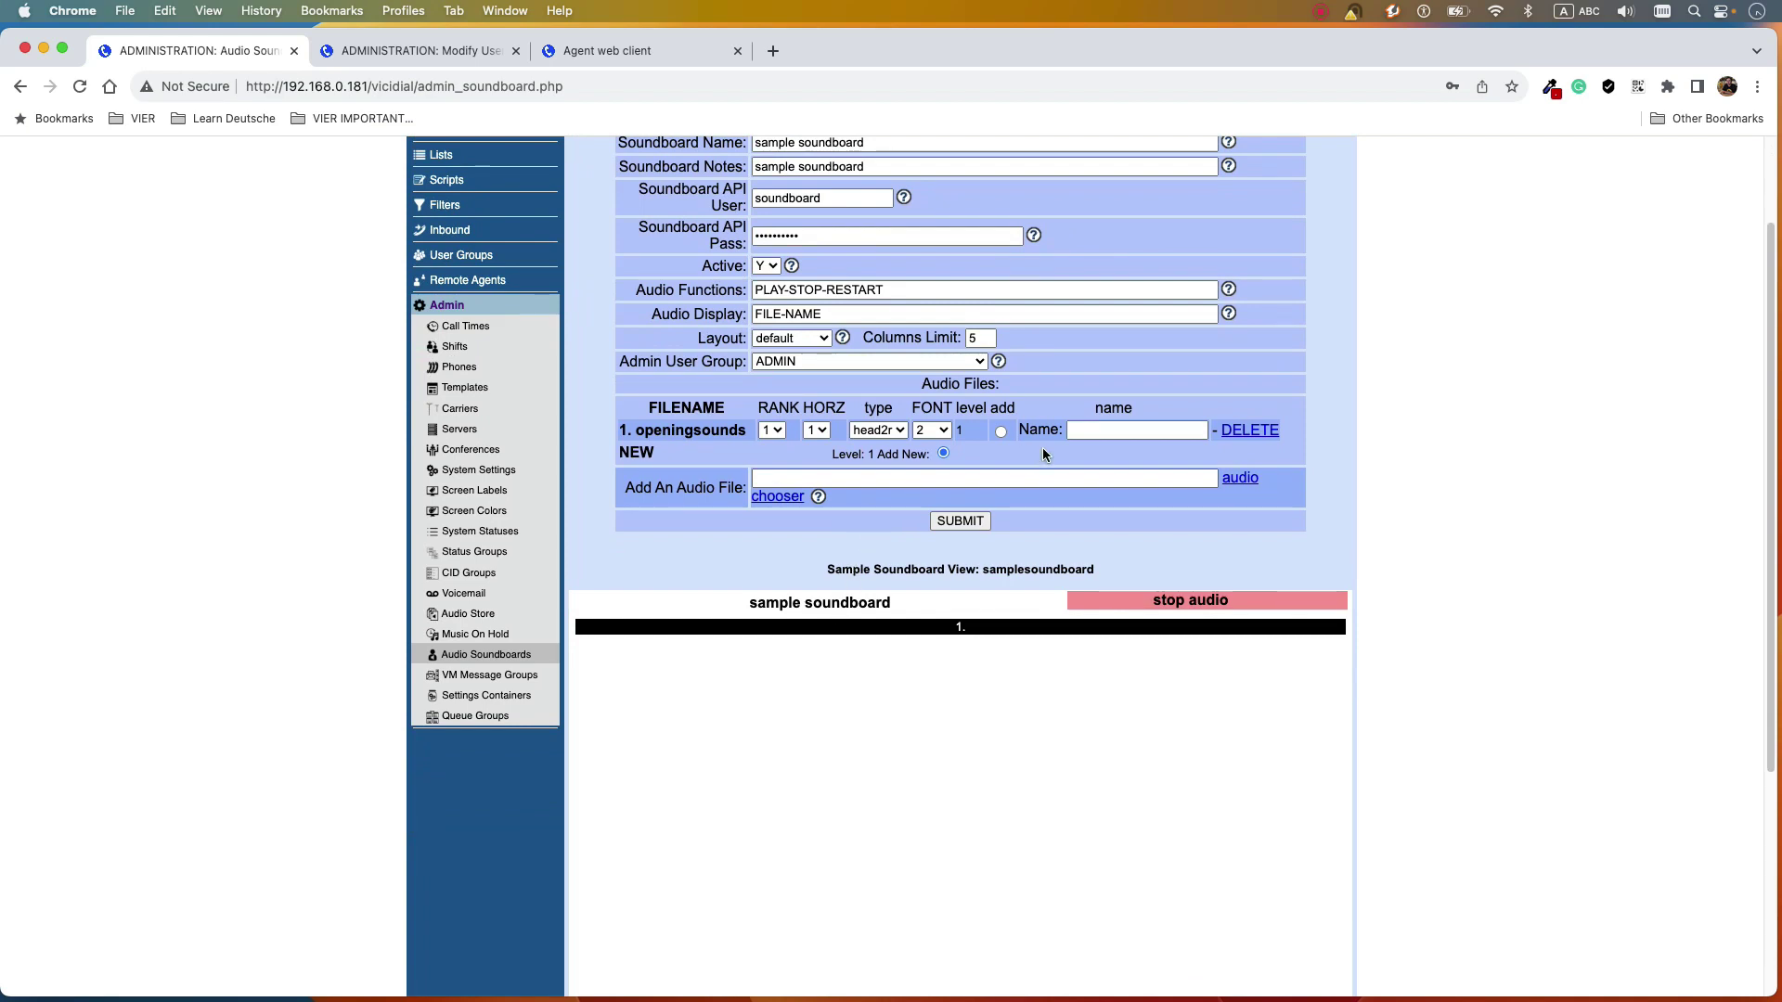
{"action": "left_click", "coordinate": [1093, 424]}
{"action": "type", "text": "ope"}
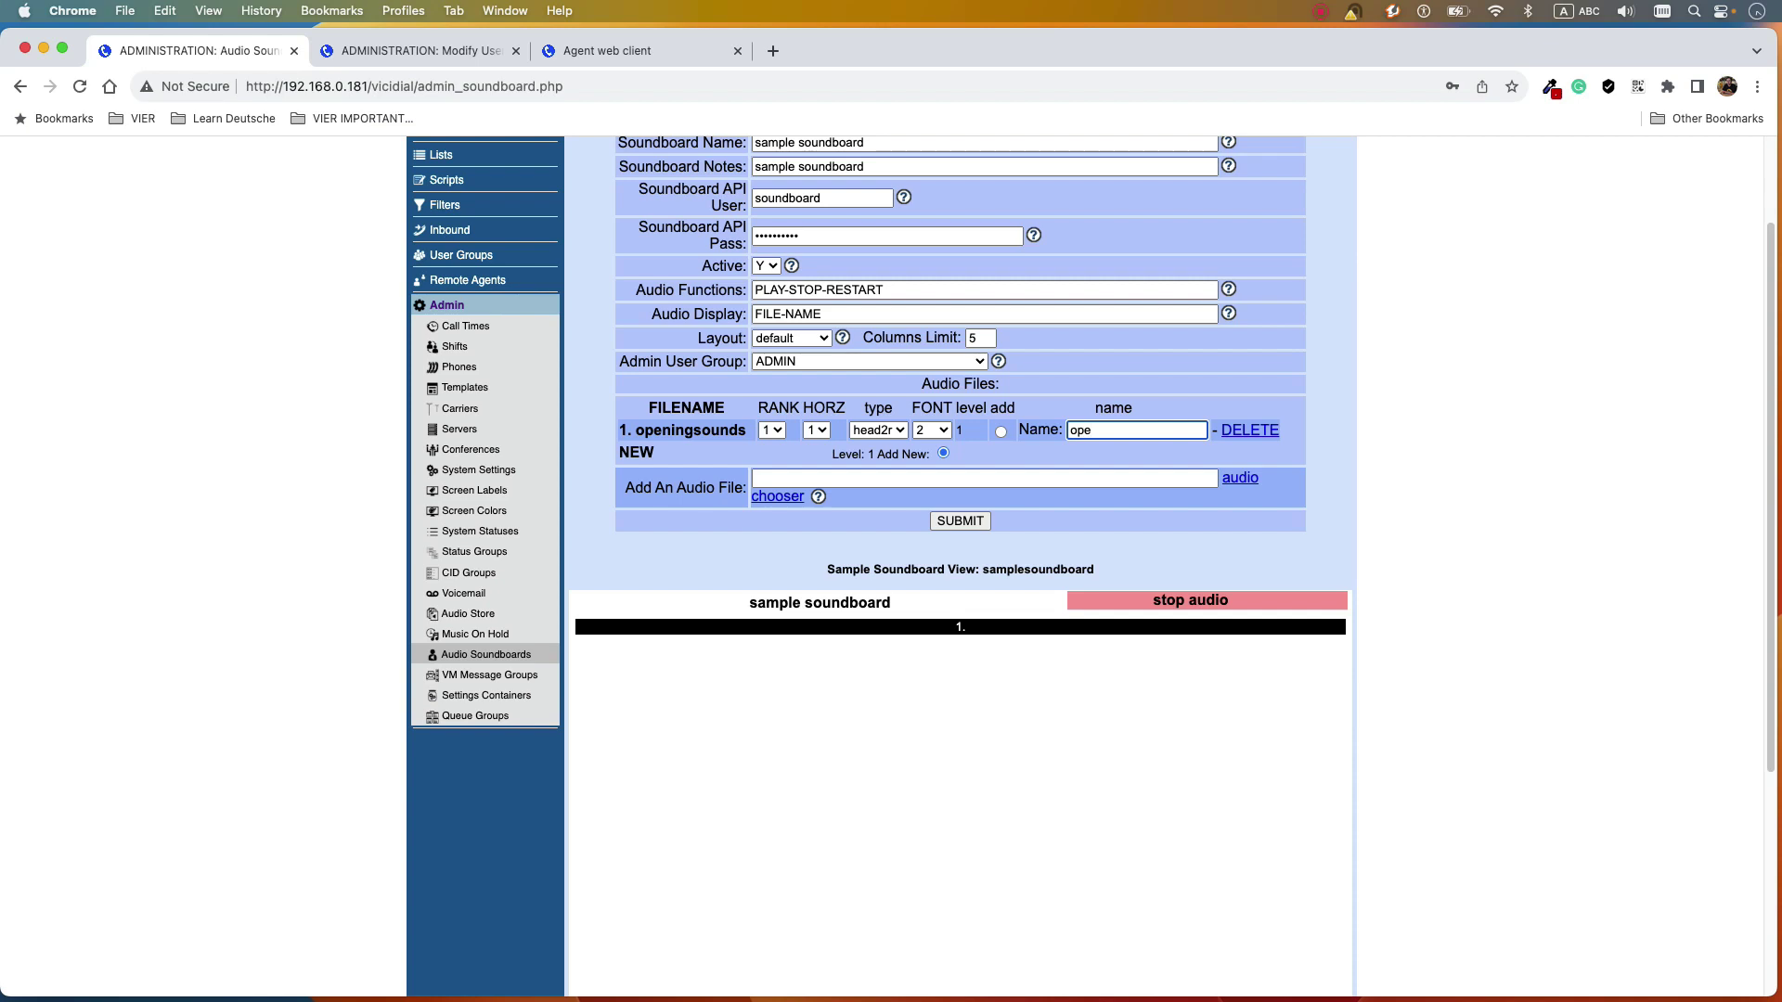
{"action": "type", "text": "ning sounds"}
{"action": "left_click_drag", "start_coordinate": [1123, 430], "coordinate": [1158, 430]}
{"action": "key", "text": "BackSpace"}
{"action": "key", "text": "BackSpace"}
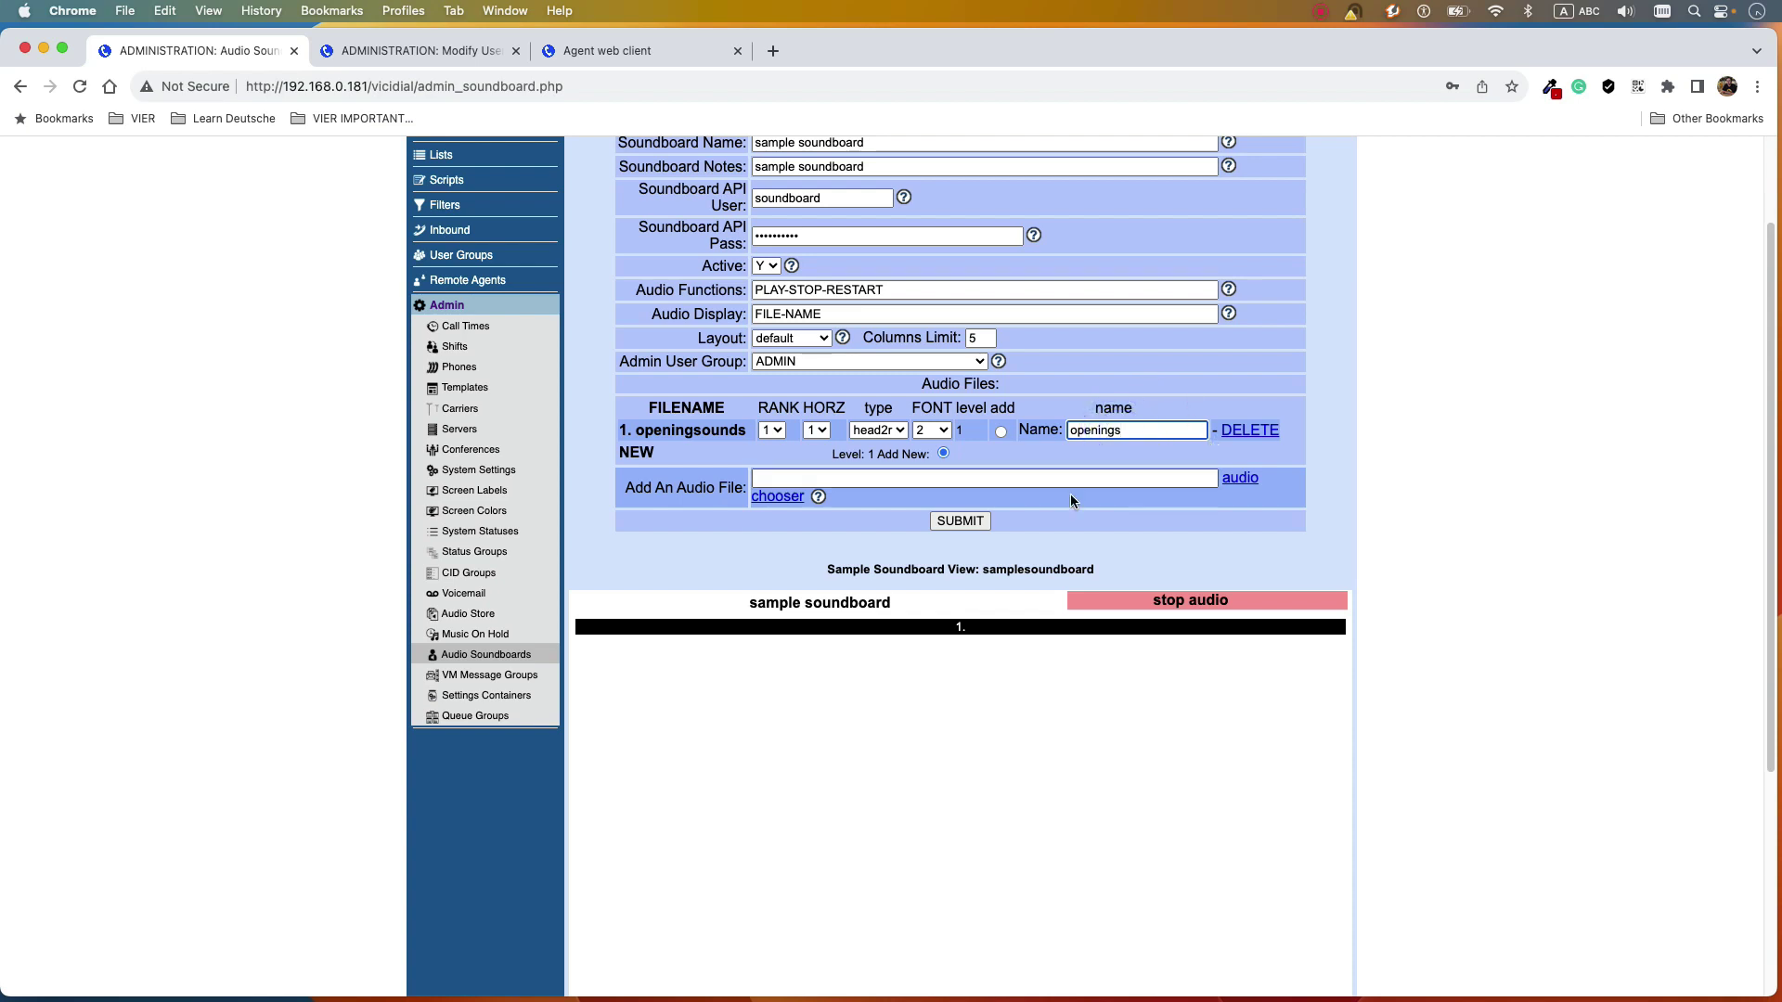
{"action": "left_click", "coordinate": [960, 520]}
- Remove the FILE- part from the soundboard's Audio Display value, leaving NAME
{"action": "scroll", "coordinate": [989, 604], "scroll_direction": "down", "scroll_amount": 2}
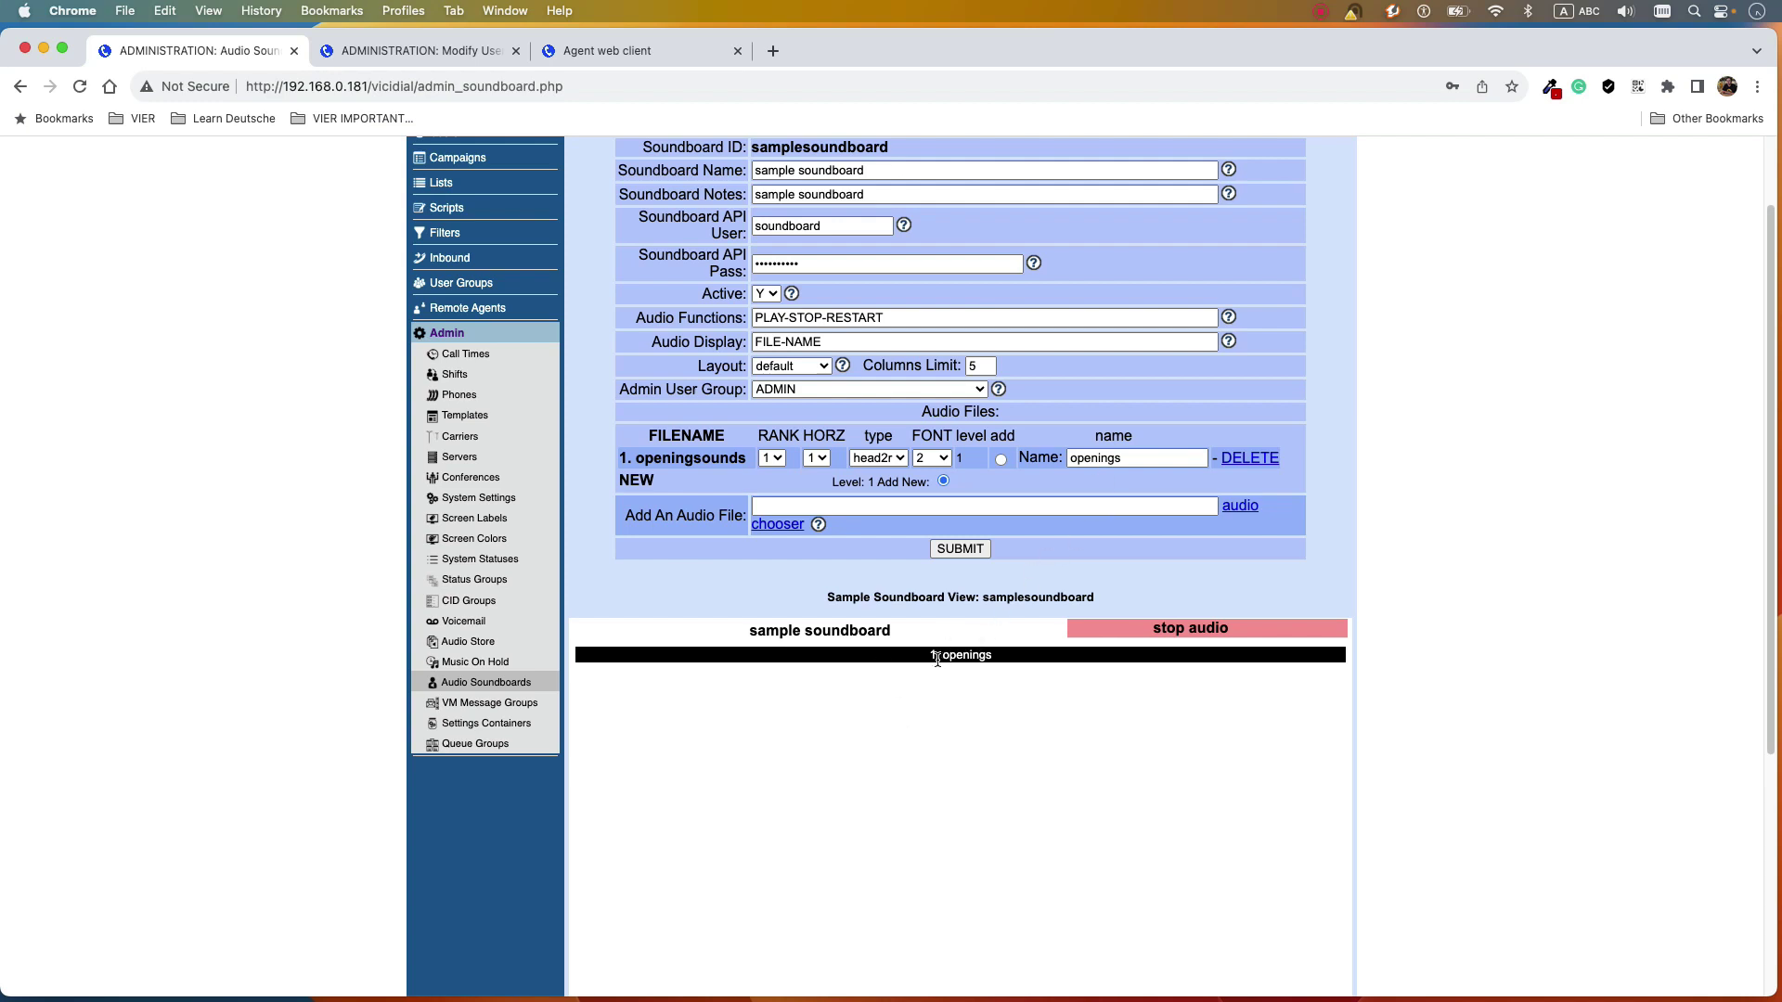
{"action": "left_click_drag", "start_coordinate": [943, 656], "coordinate": [928, 659]}
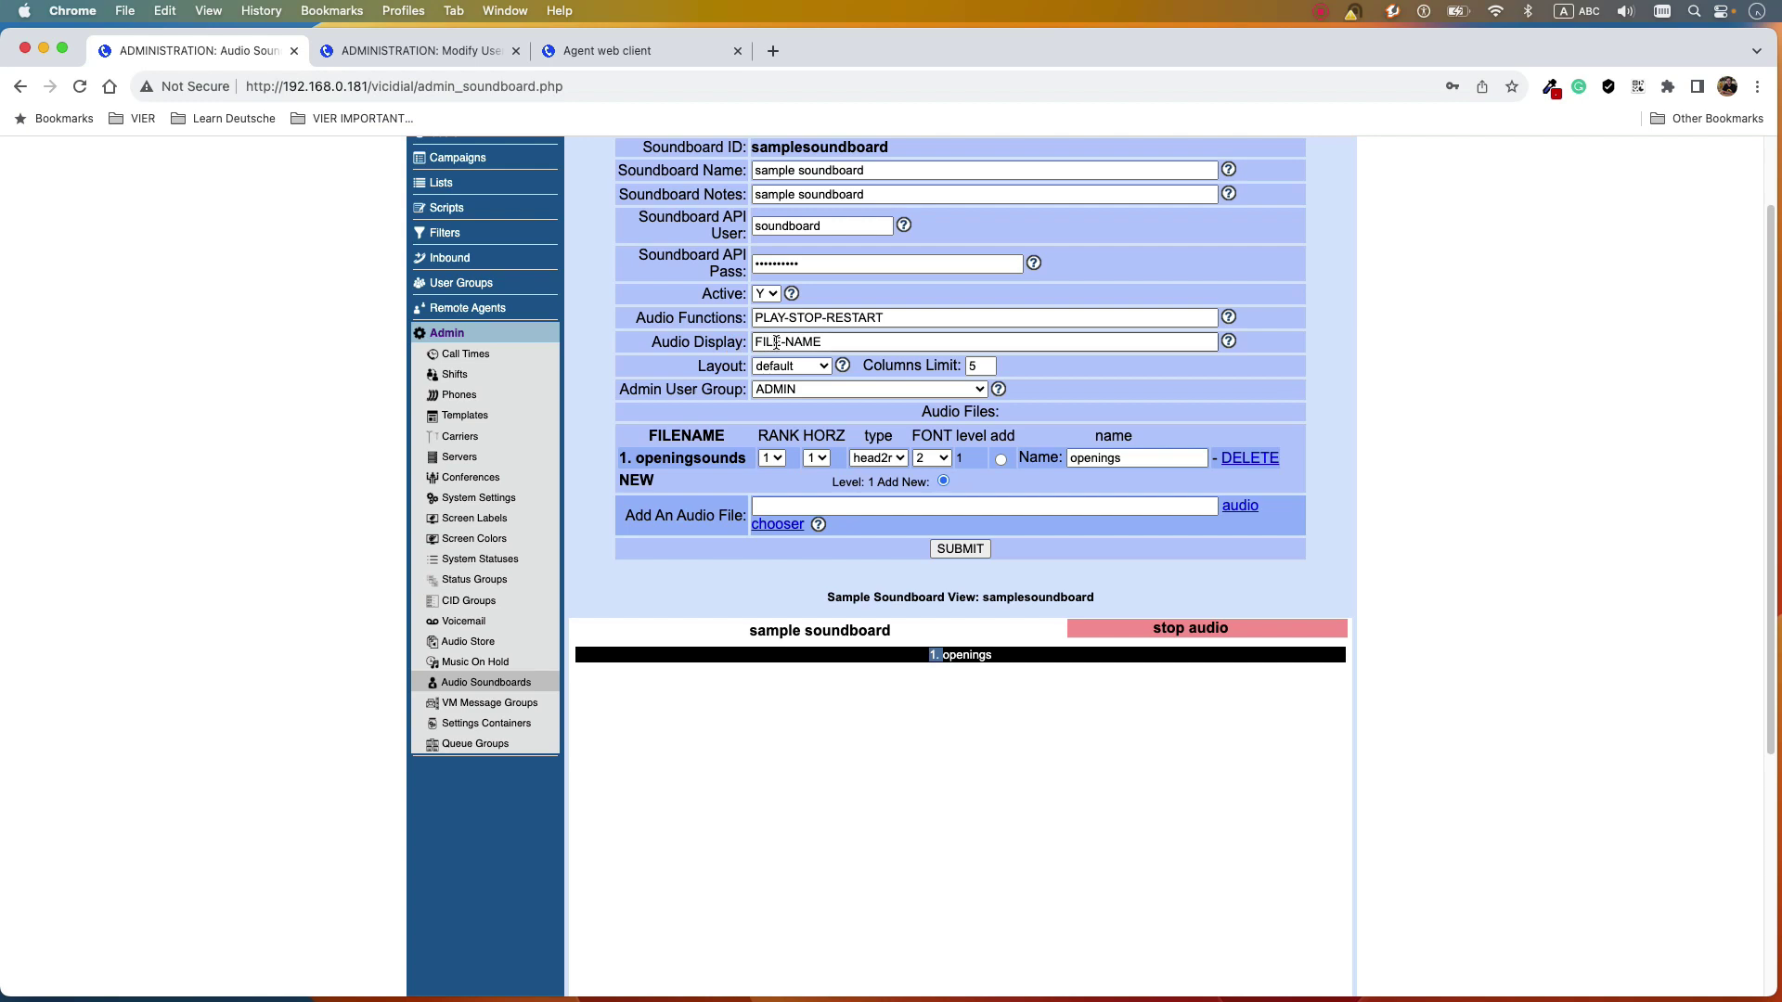
{"action": "left_click_drag", "start_coordinate": [785, 341], "coordinate": [746, 341]}
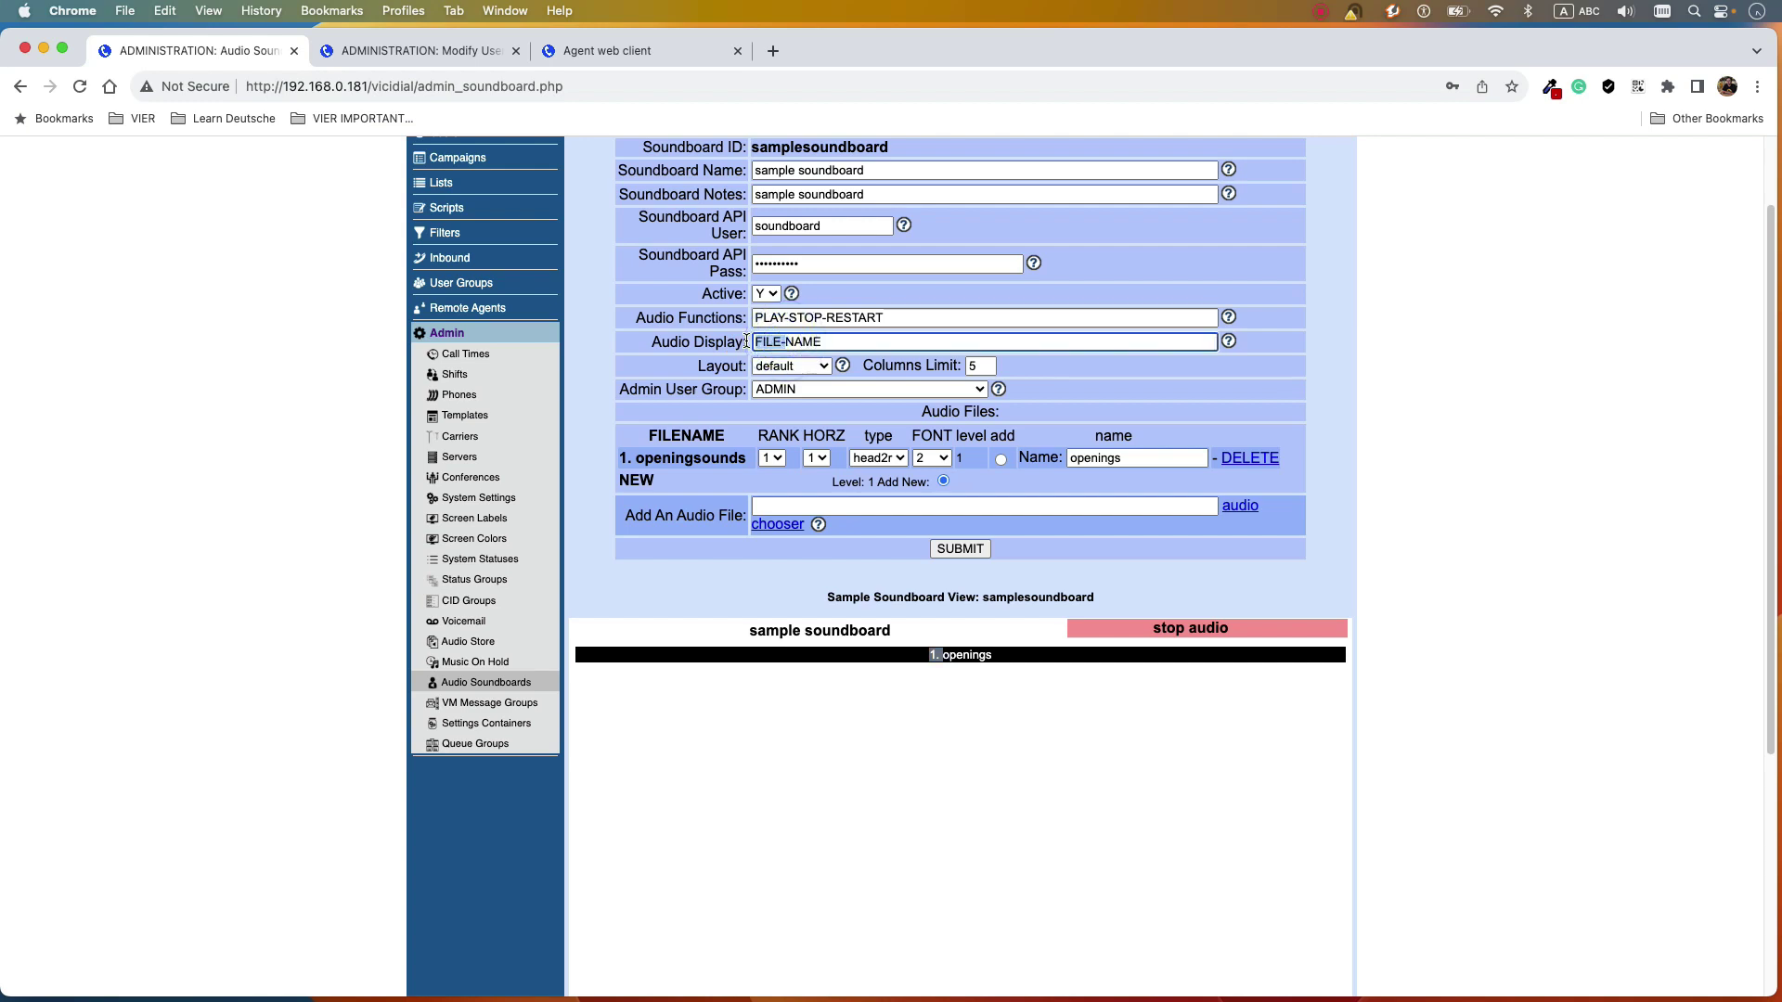
{"action": "key", "text": "BackSpace"}
- Copy HIDENUMBERS from the Audio Display help, append it to make NAMEHIDENUMBERS, and submit the soundboard
{"action": "left_click", "coordinate": [1228, 340]}
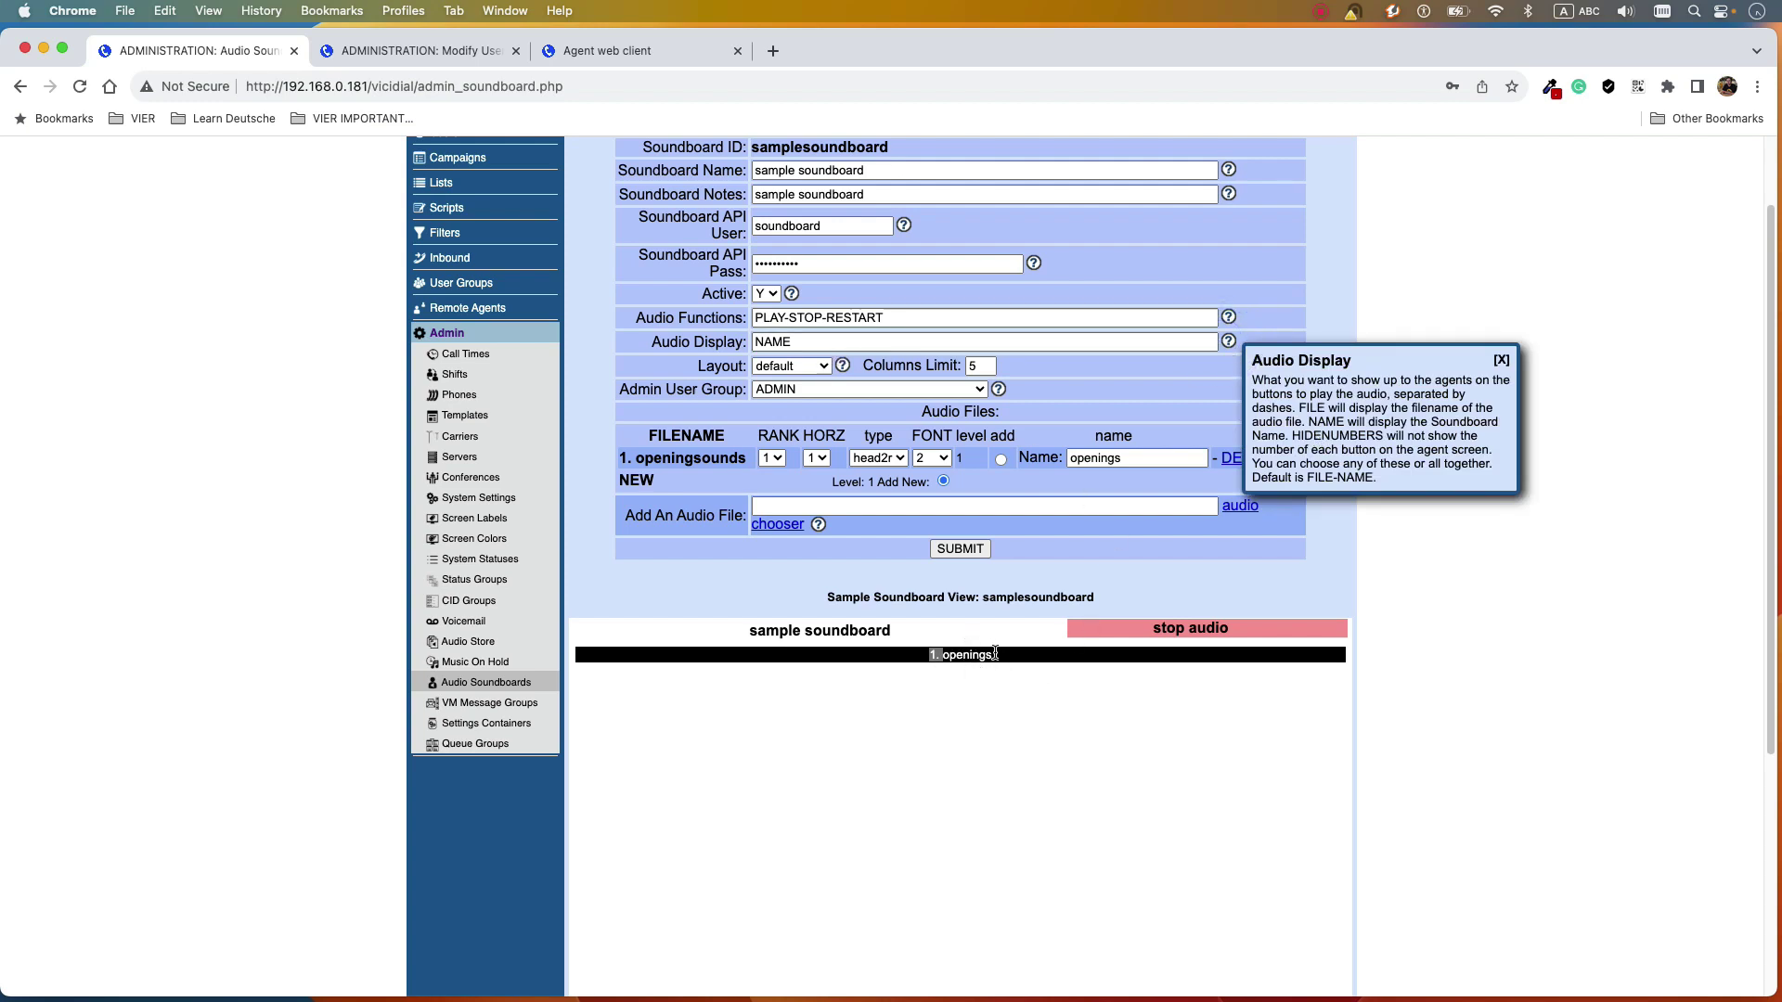
{"action": "left_click", "coordinate": [1296, 434]}
{"action": "right_click", "coordinate": [1364, 427]}
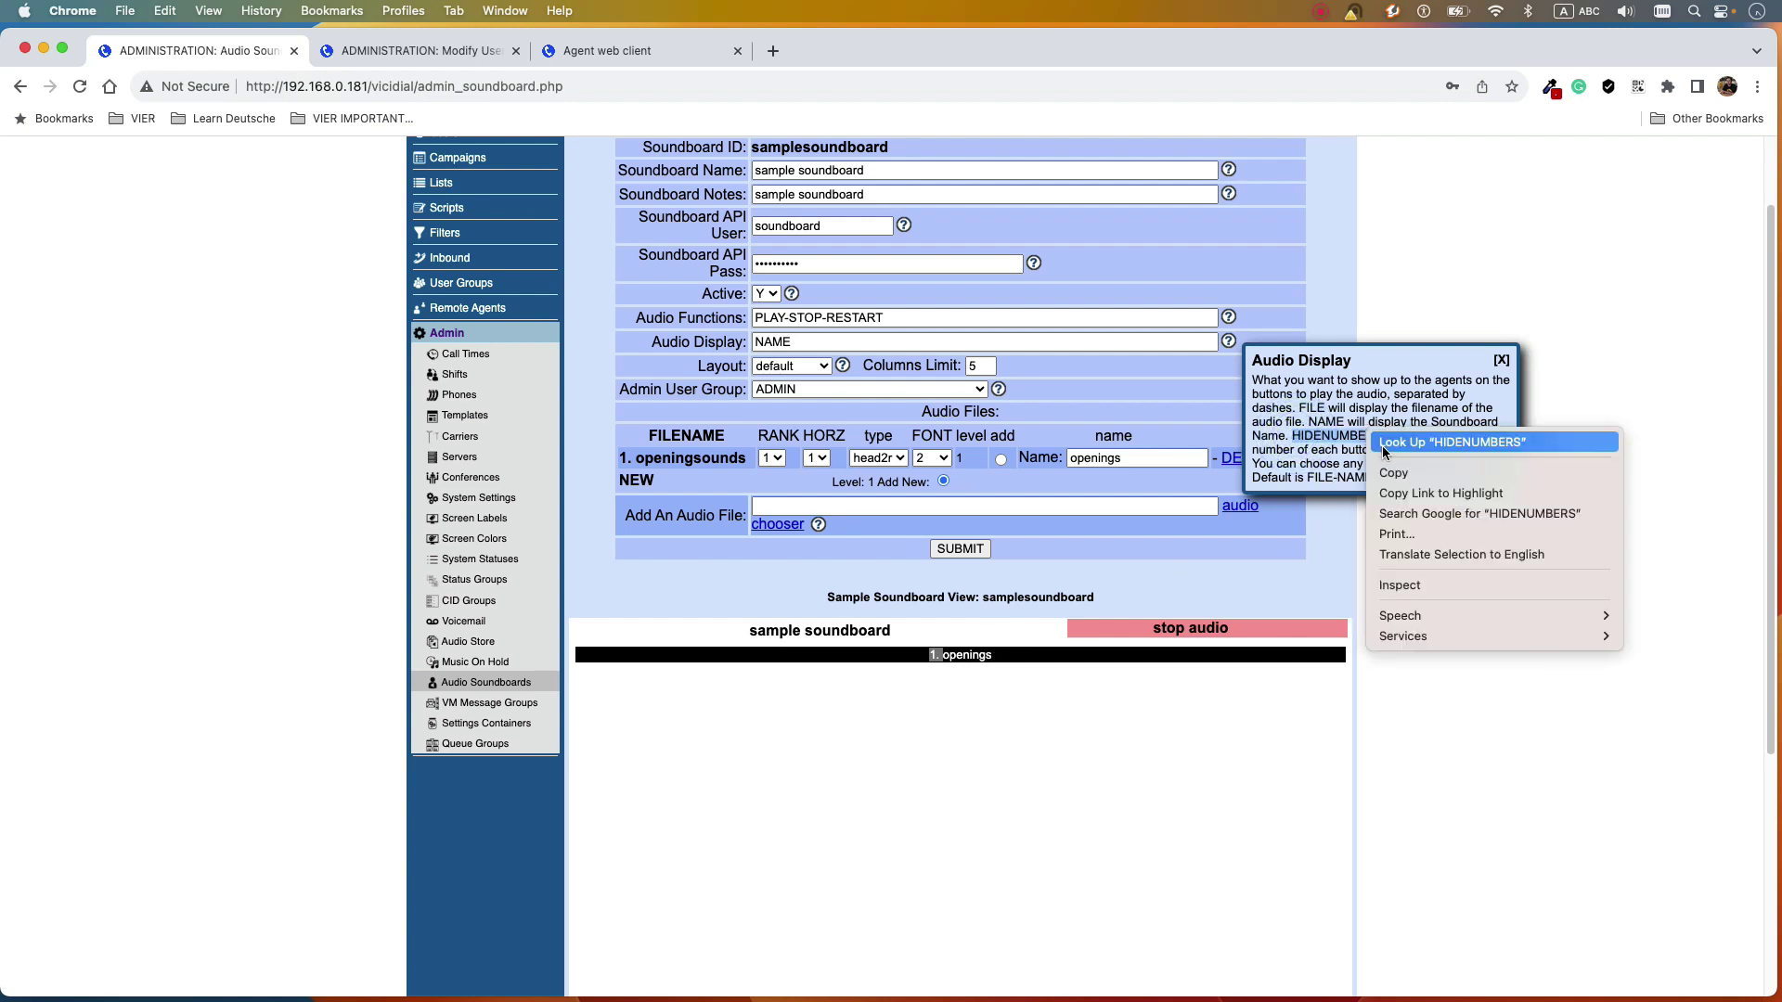
{"action": "left_click", "coordinate": [1394, 473]}
{"action": "left_click", "coordinate": [813, 344]}
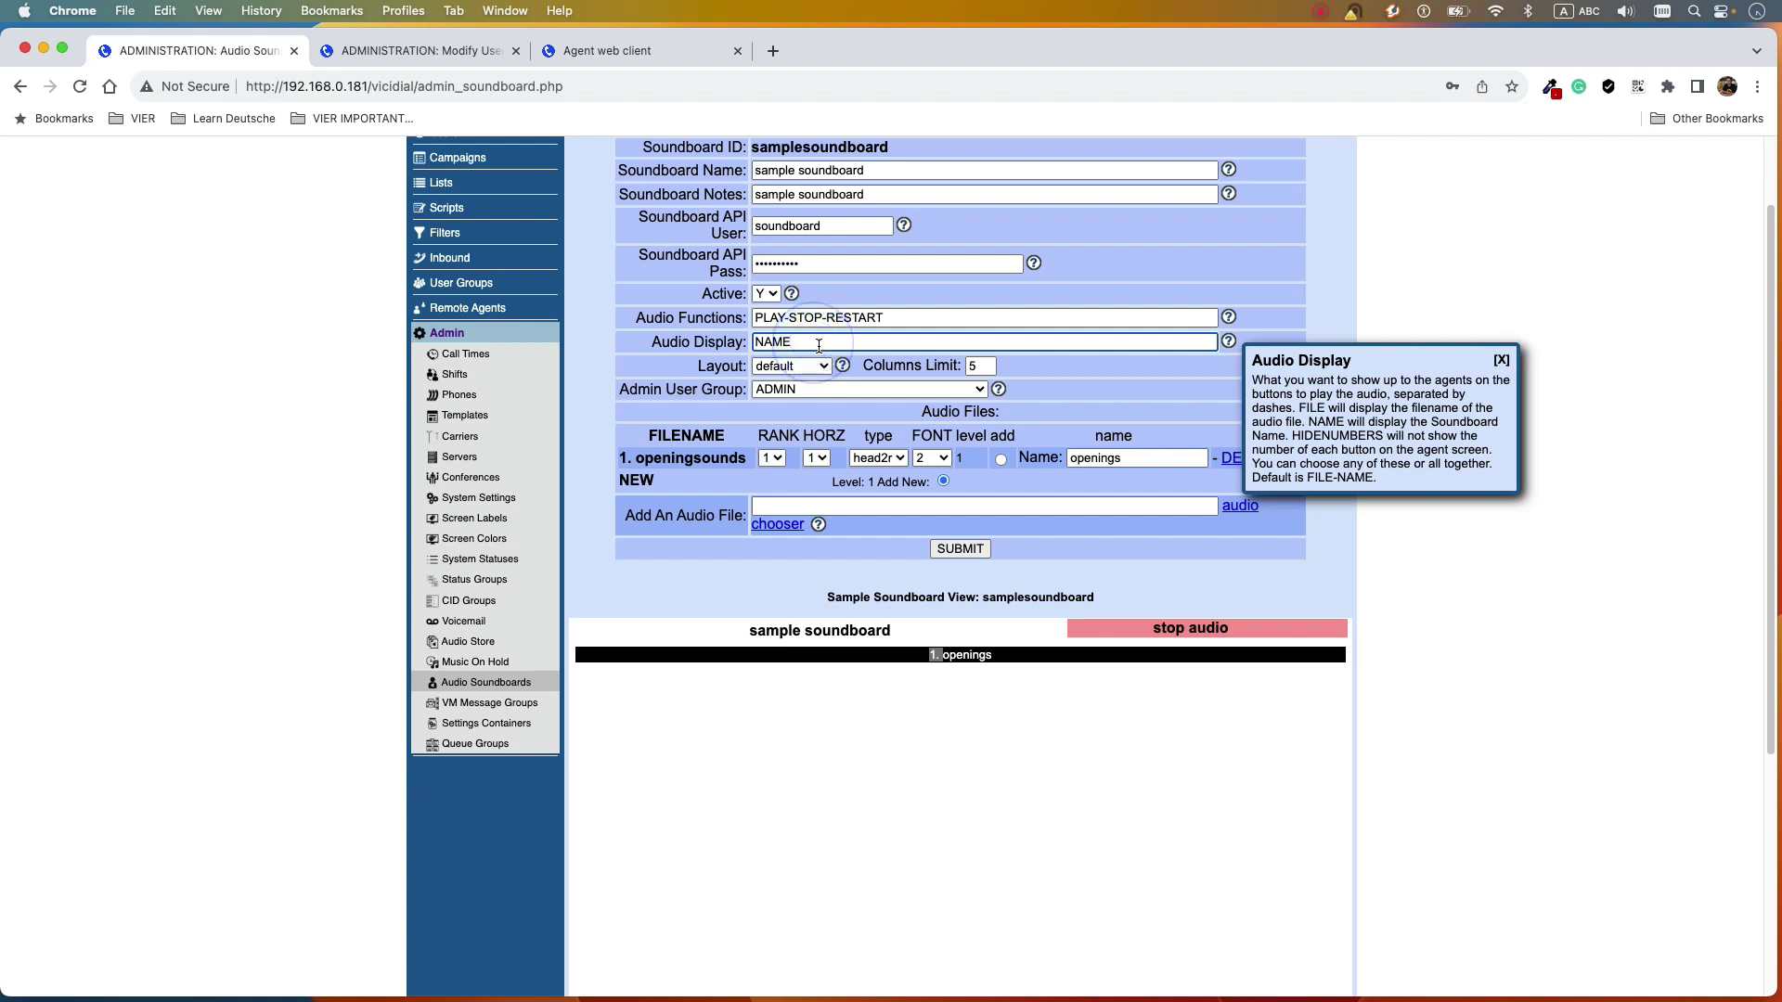
{"action": "type", "text": "."}
{"action": "key", "text": "super+v"}
{"action": "left_click", "coordinate": [962, 549]}
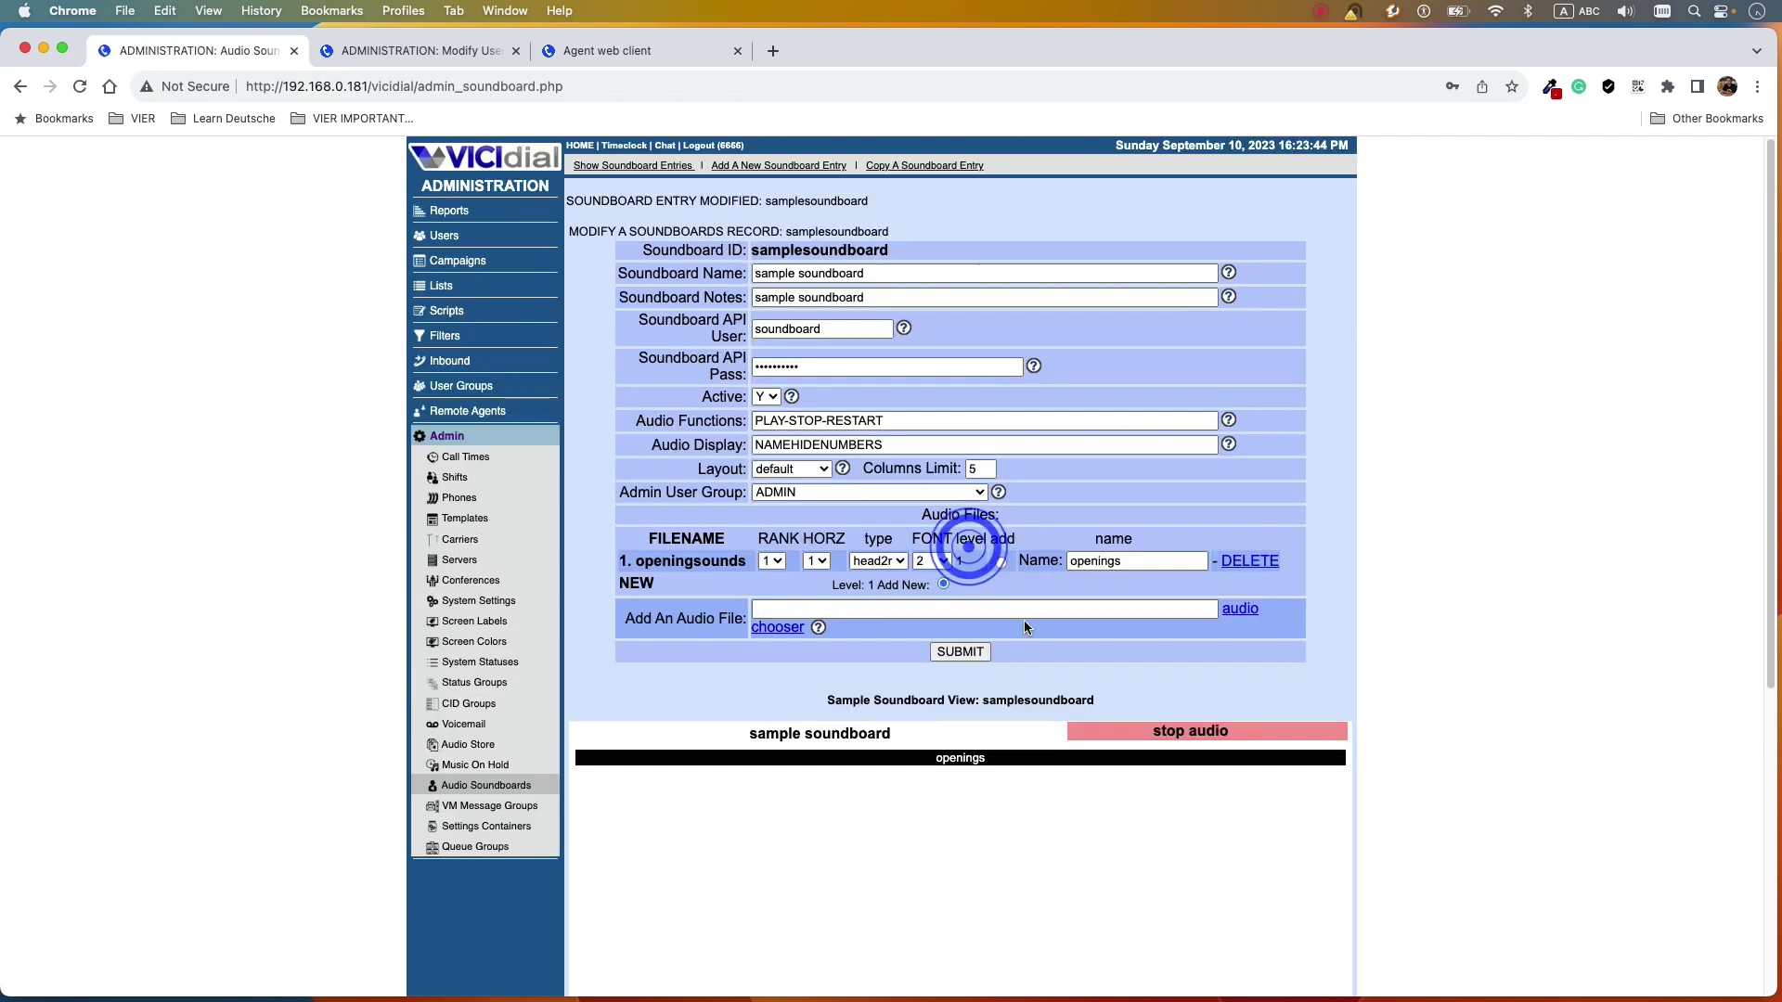
{"action": "scroll", "coordinate": [1023, 636], "scroll_direction": "down", "scroll_amount": 2}
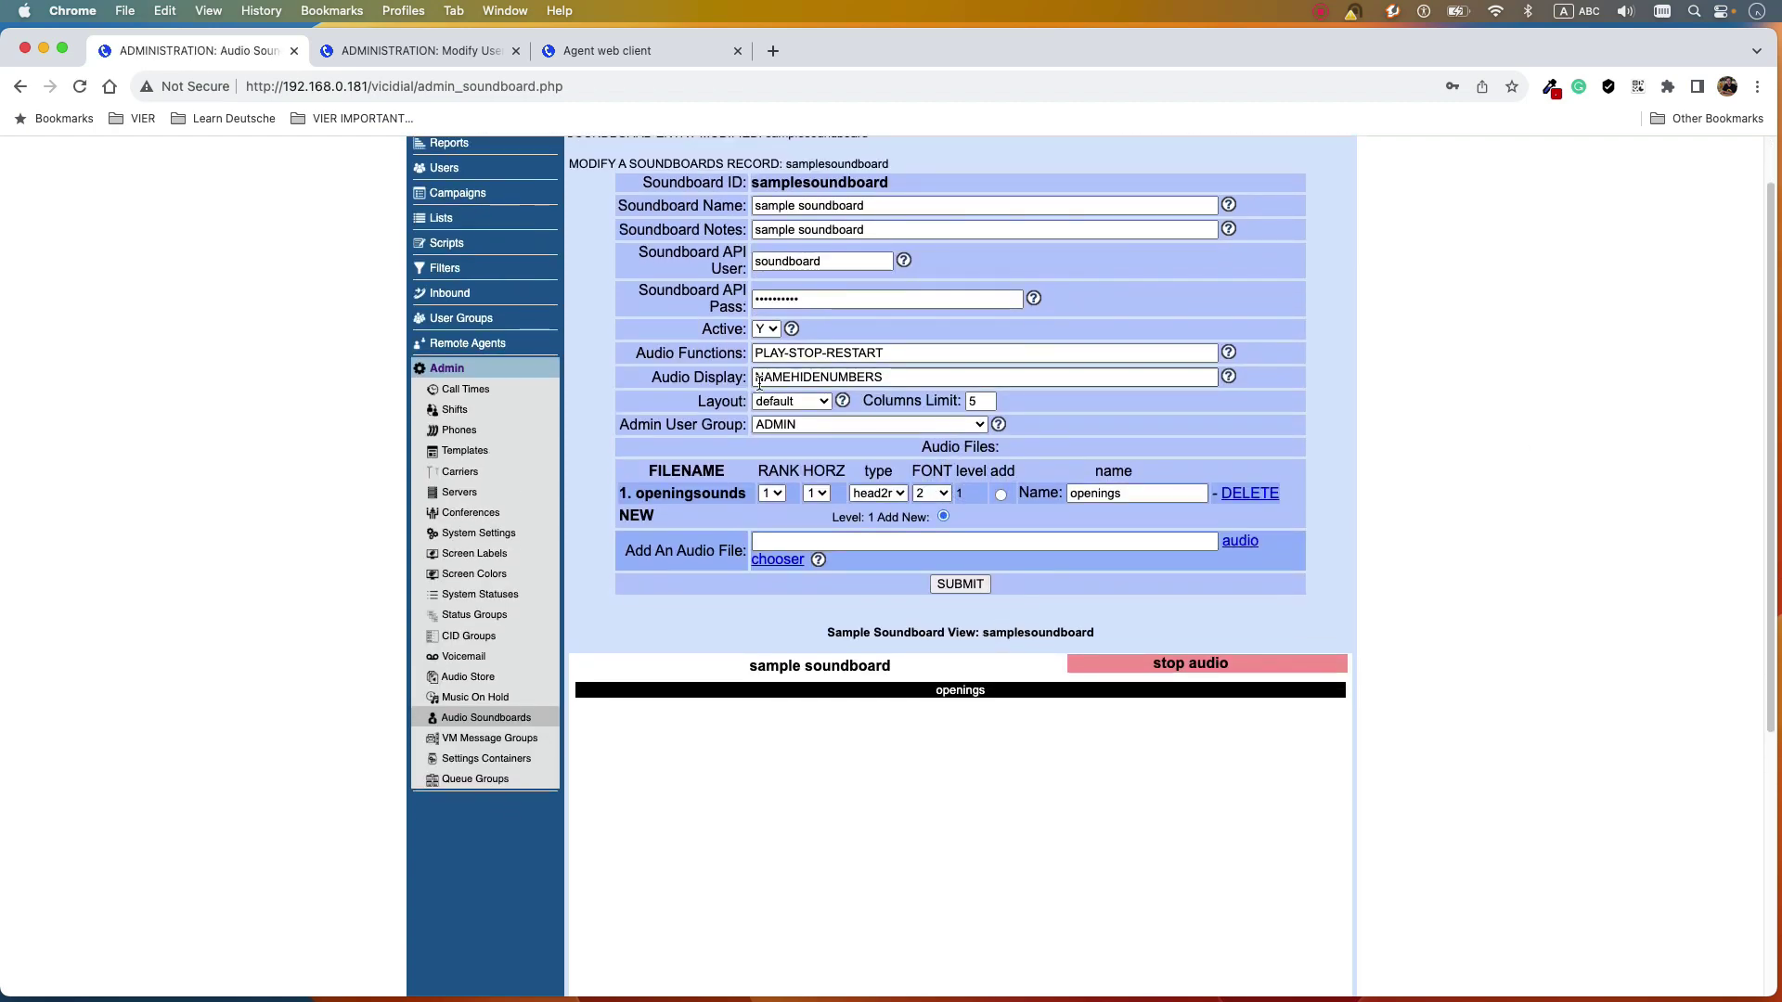
- Add the basic-pbx-ivr-main audio file under the openings header and submit the soundboard
{"action": "scroll", "coordinate": [974, 649], "scroll_direction": "down", "scroll_amount": 1}
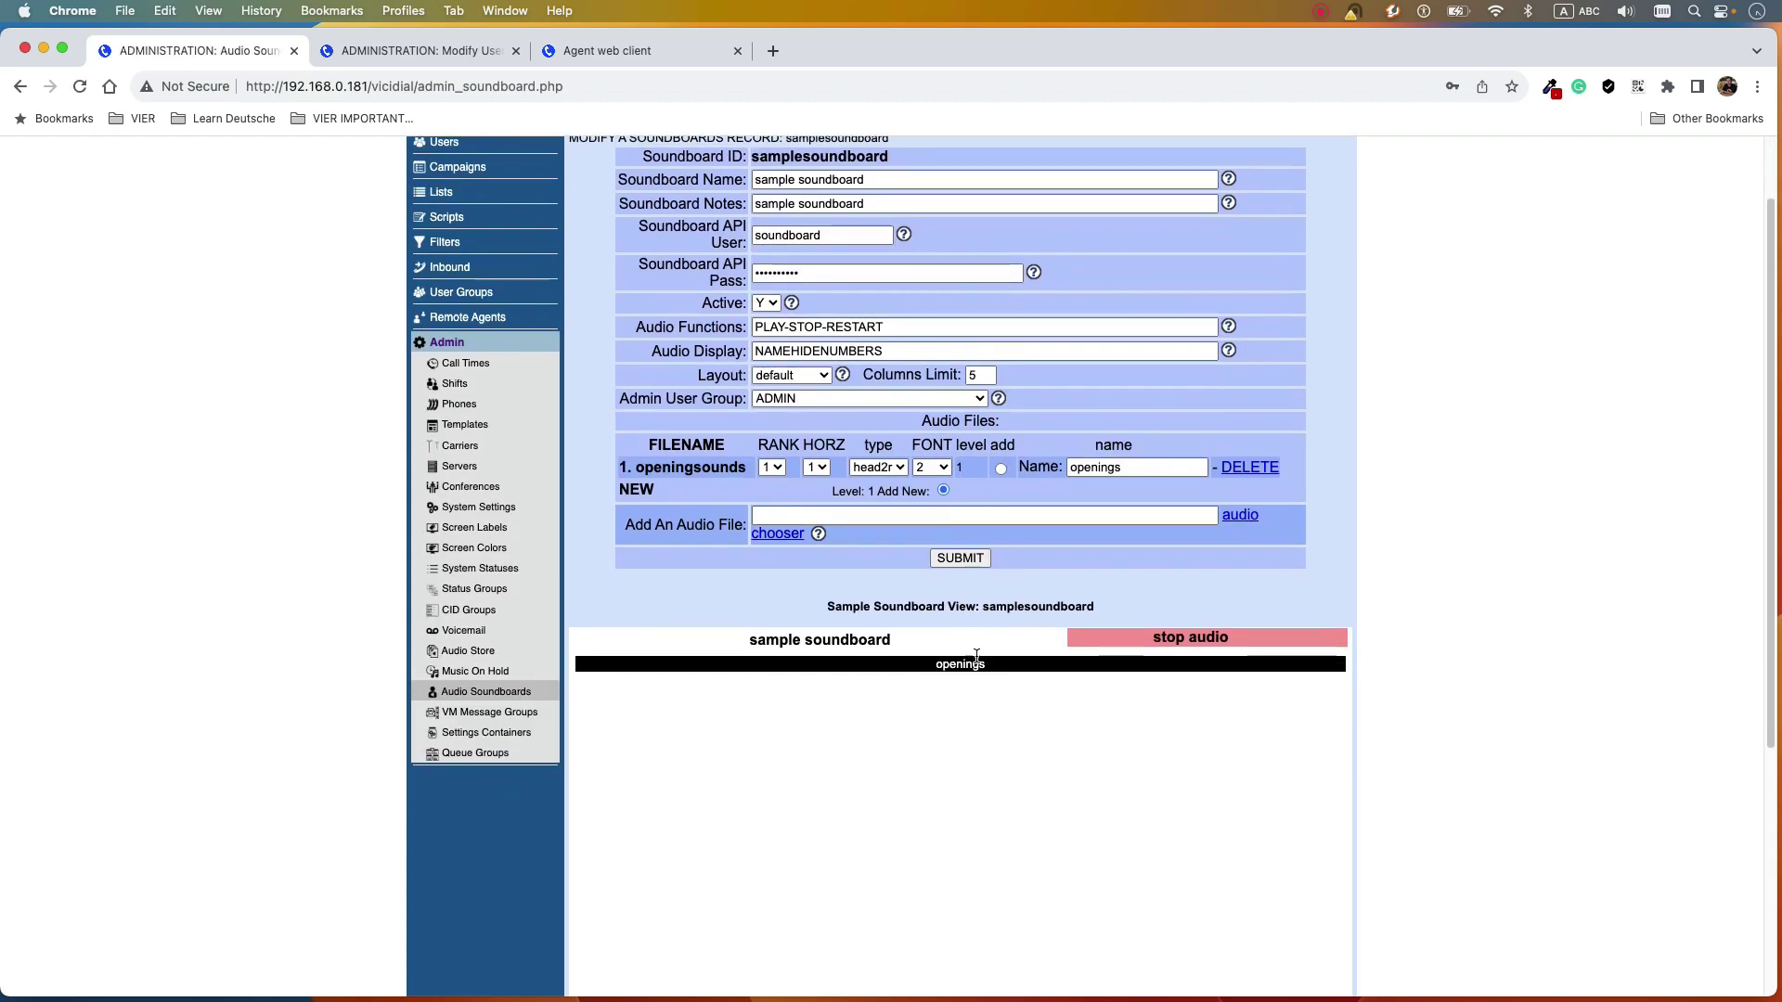
{"action": "left_click_drag", "start_coordinate": [984, 663], "coordinate": [941, 664]}
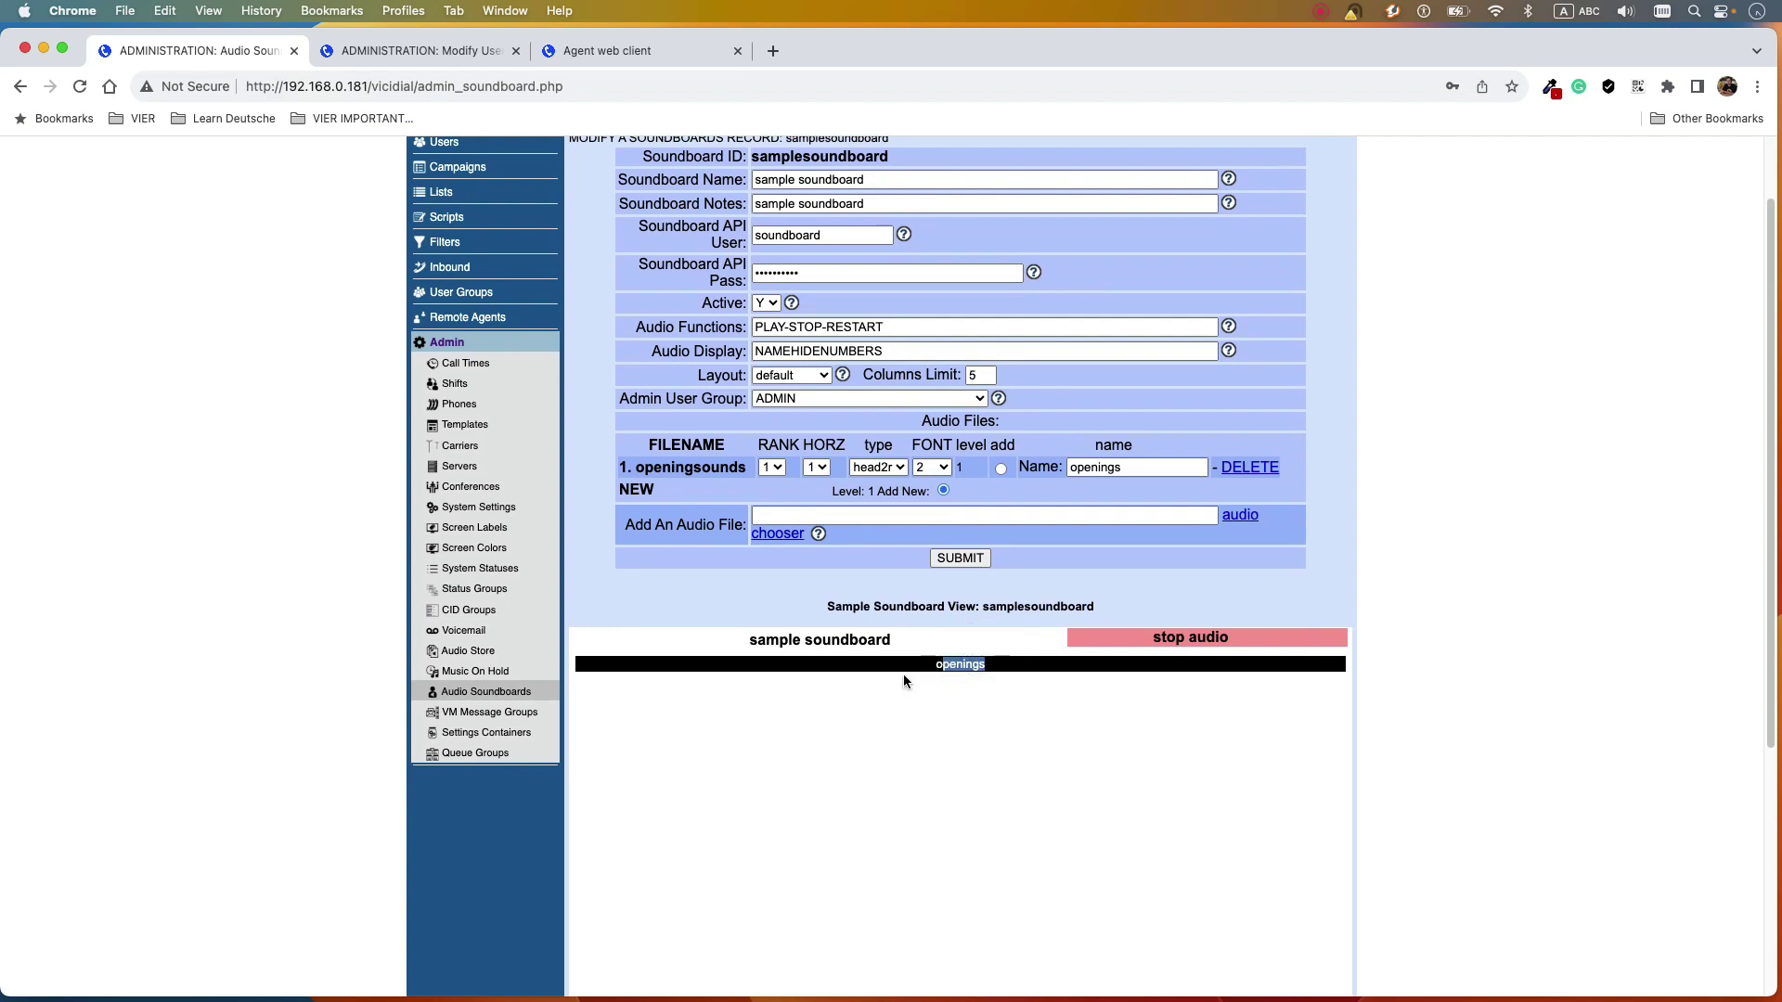
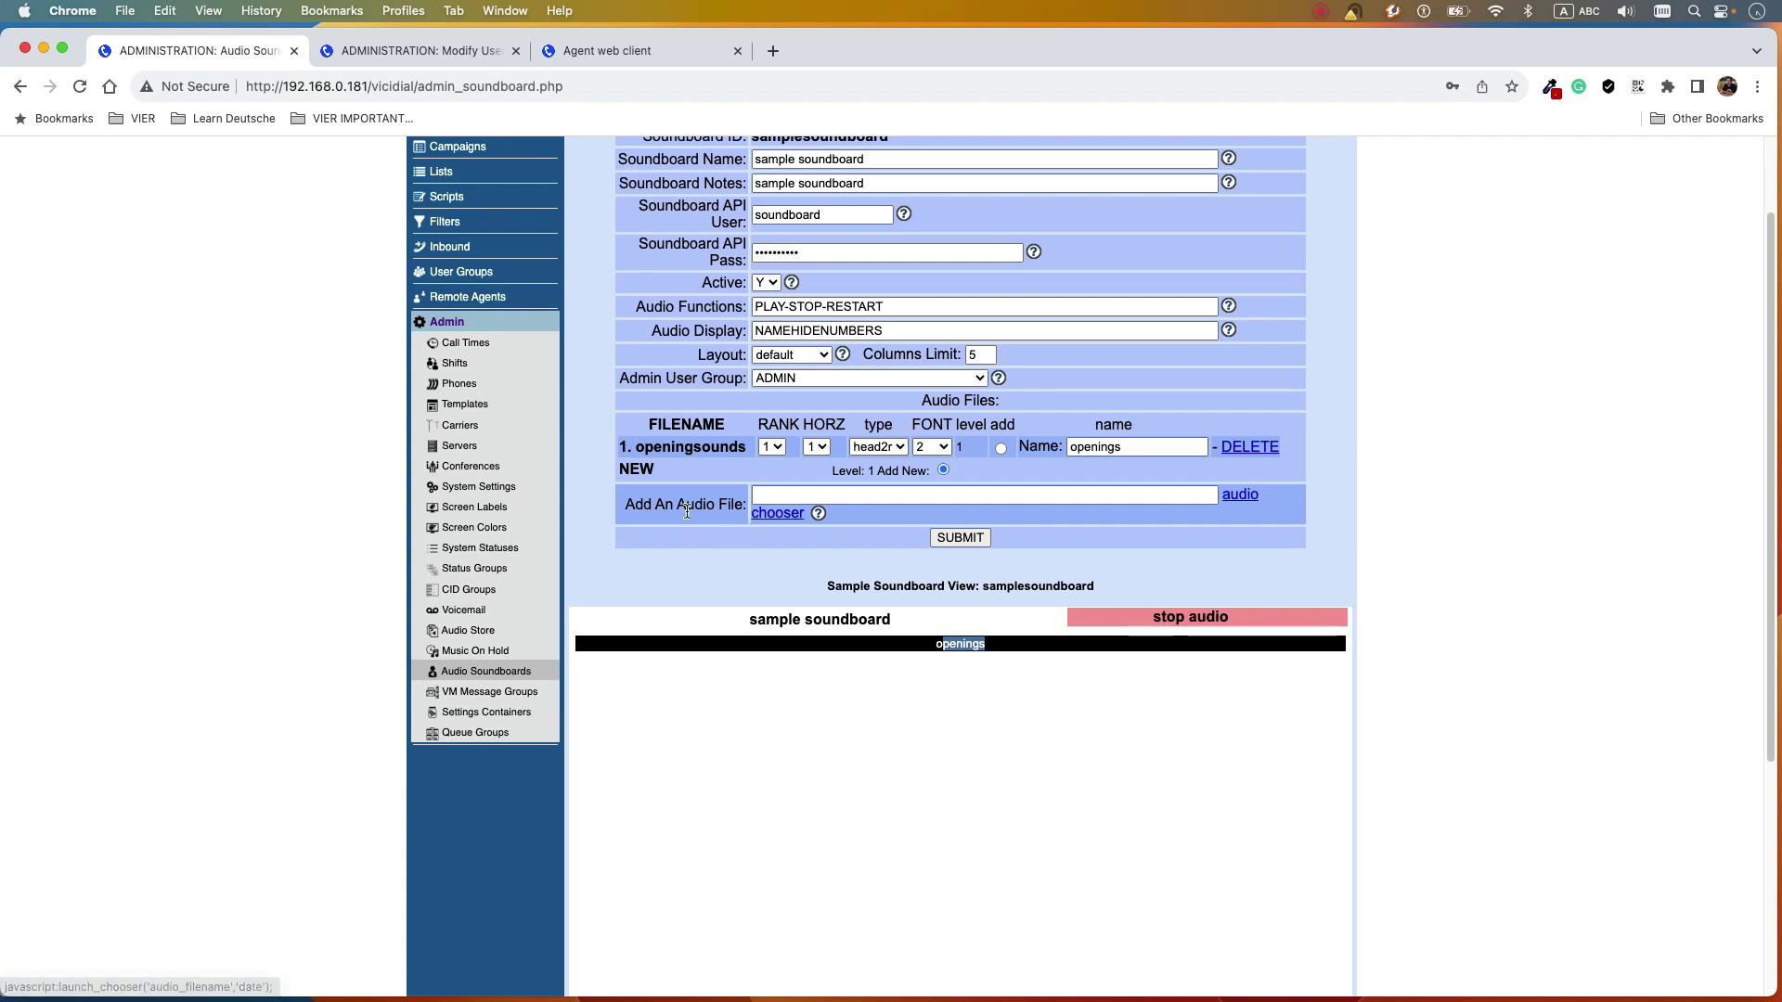
{"action": "left_click", "coordinate": [771, 515]}
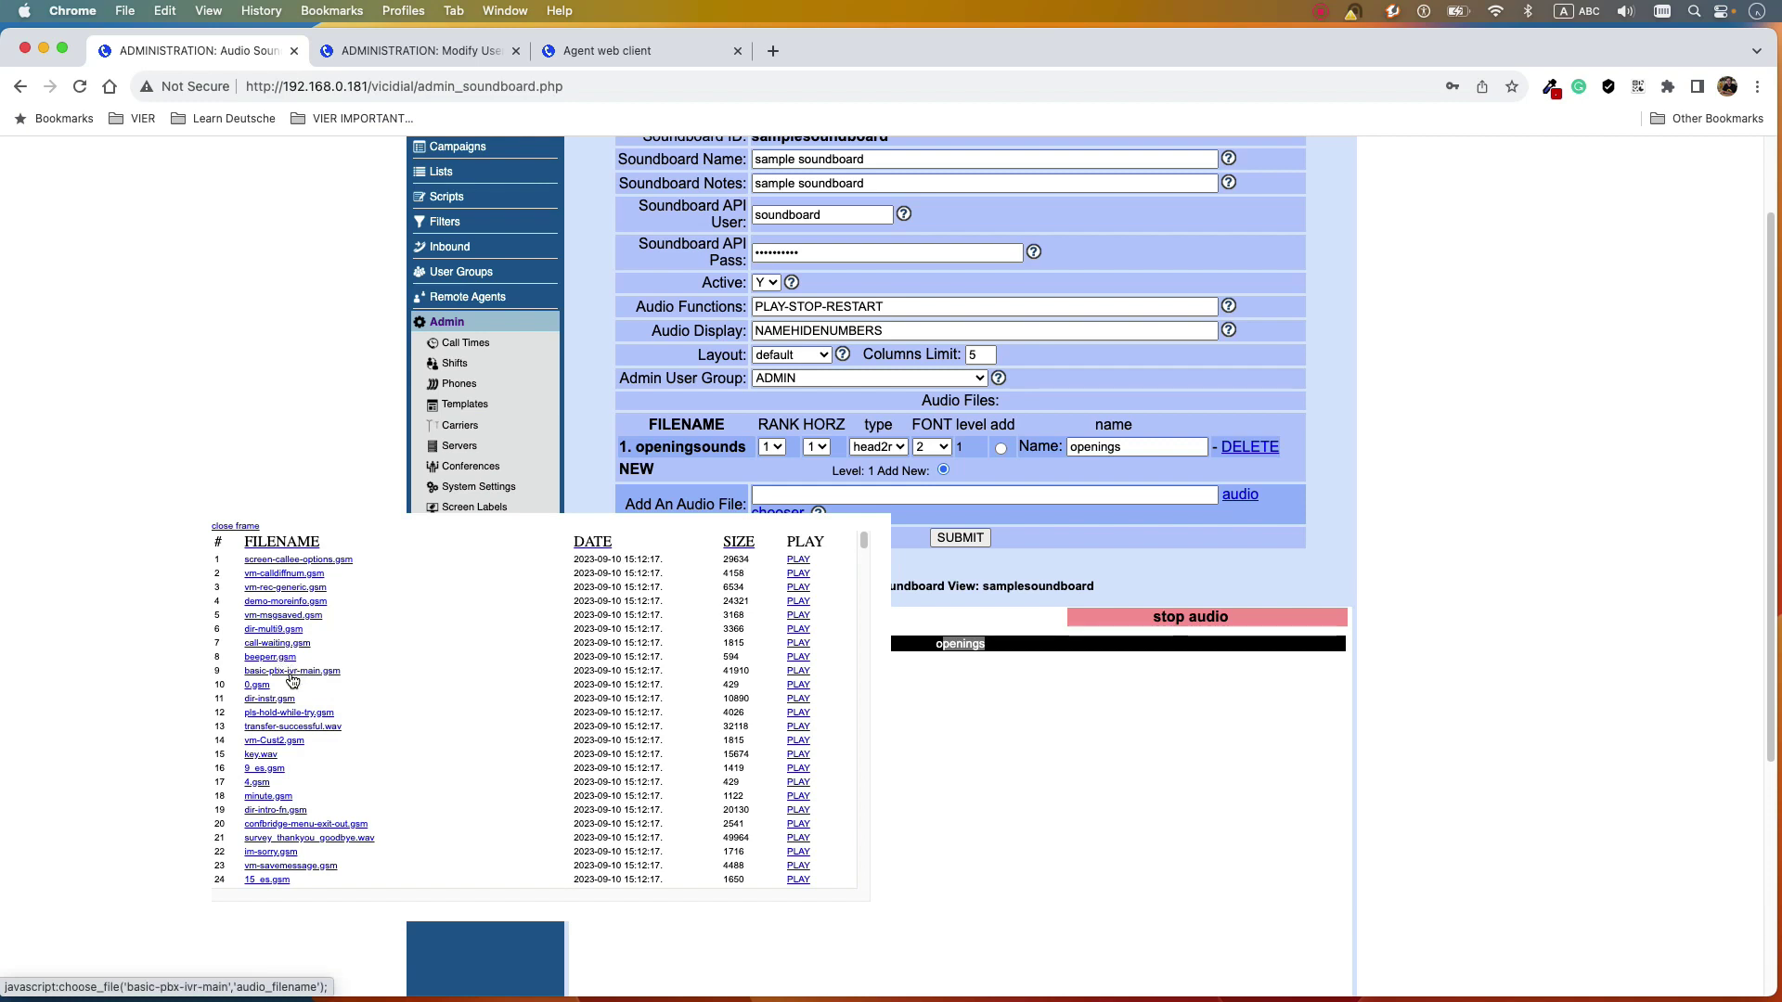
{"action": "left_click", "coordinate": [292, 672]}
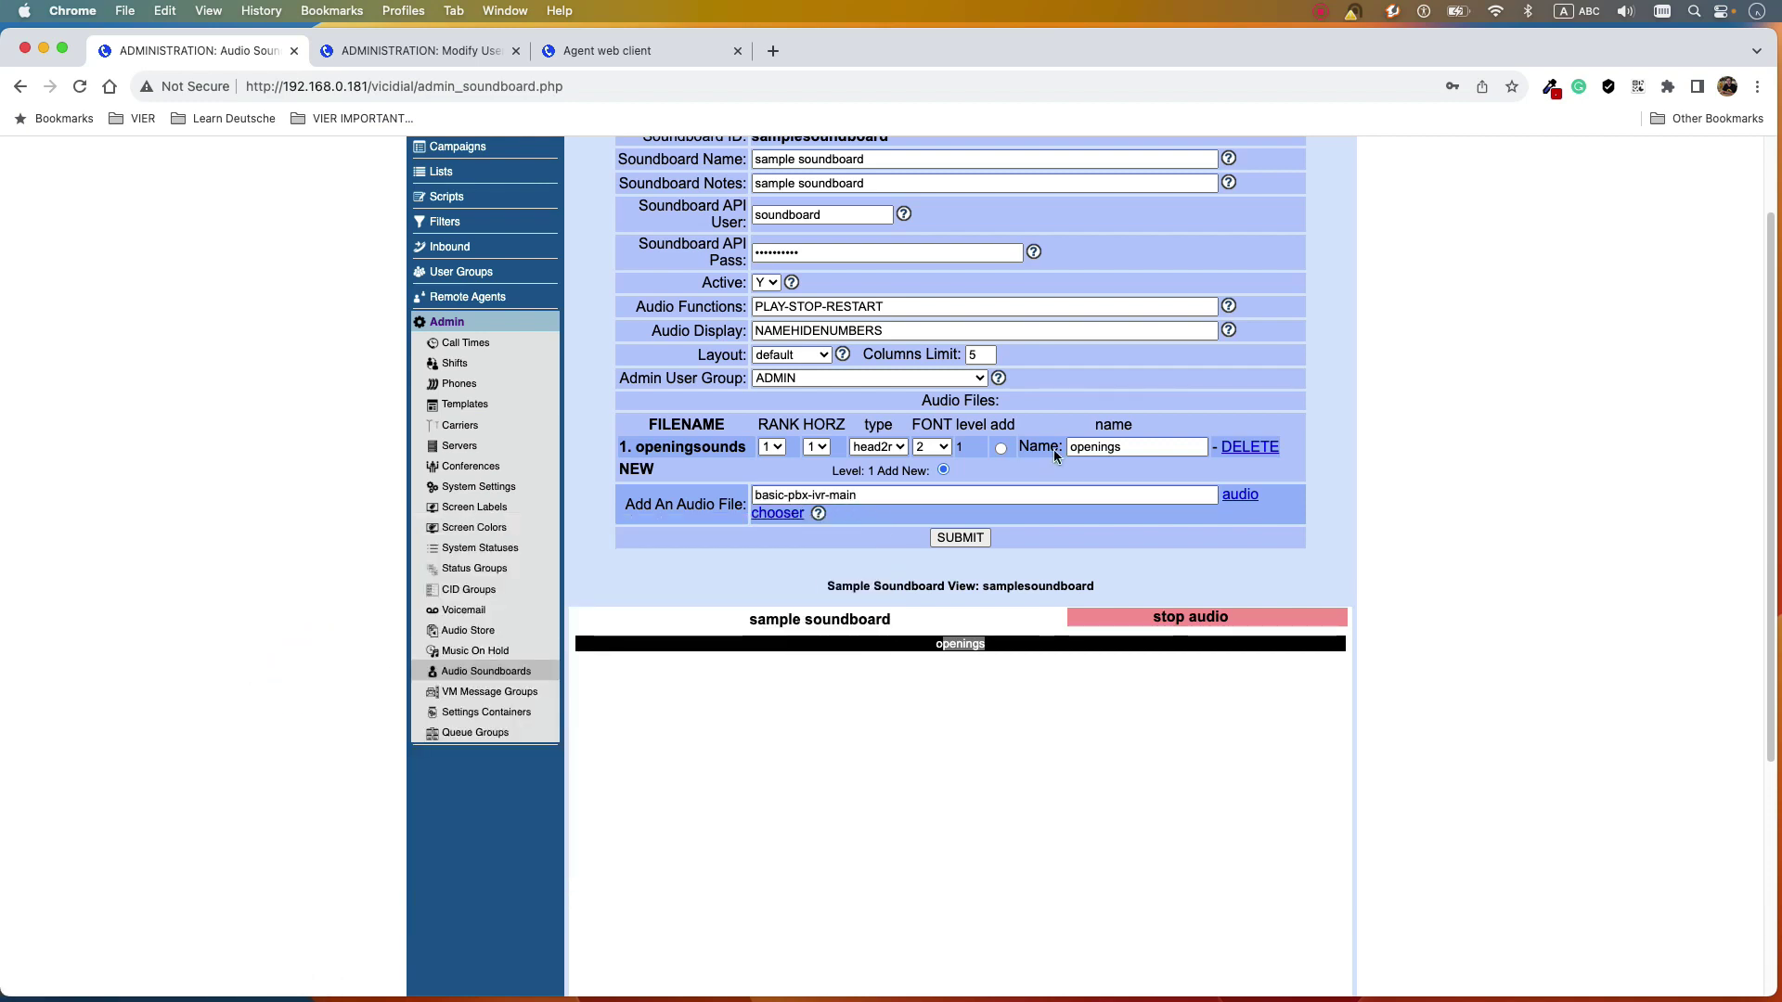
{"action": "left_click", "coordinate": [972, 539]}
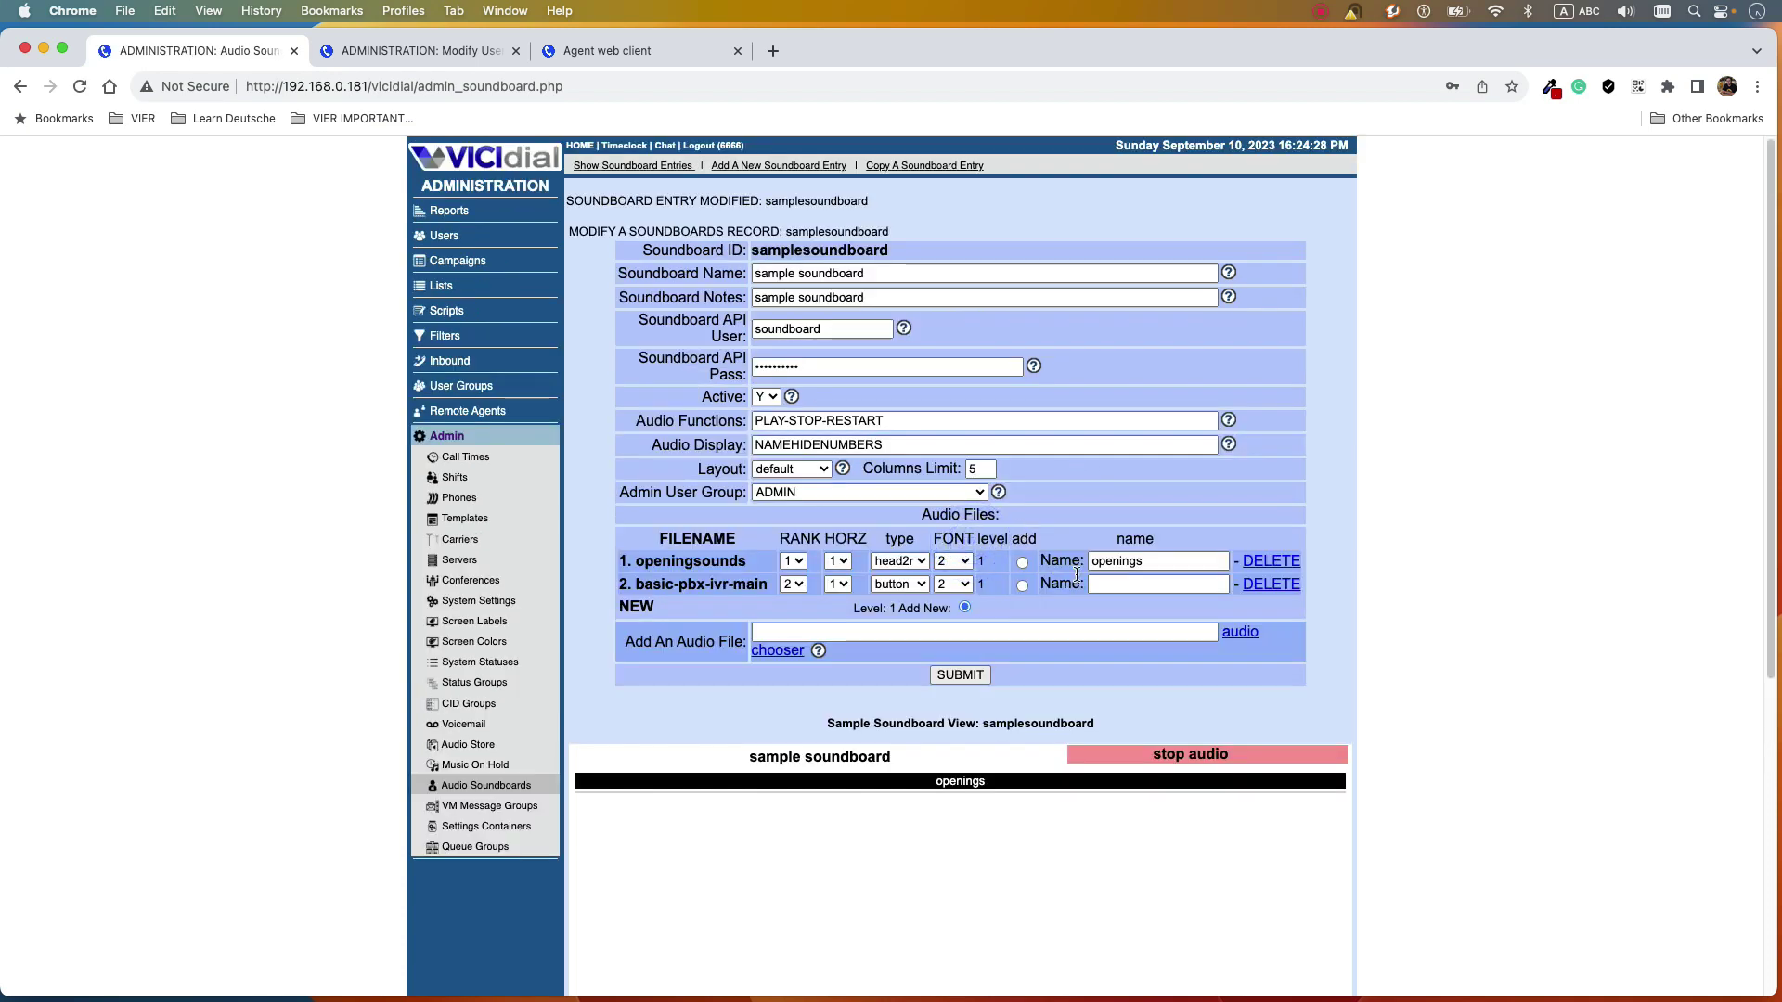
- Set the basic-pbx-ivr-main entry's Name to "Hello" and submit the soundboard
{"action": "scroll", "coordinate": [1109, 562], "scroll_direction": "down", "scroll_amount": 2}
{"action": "left_click", "coordinate": [1124, 555]}
{"action": "type", "text": "Hello"}
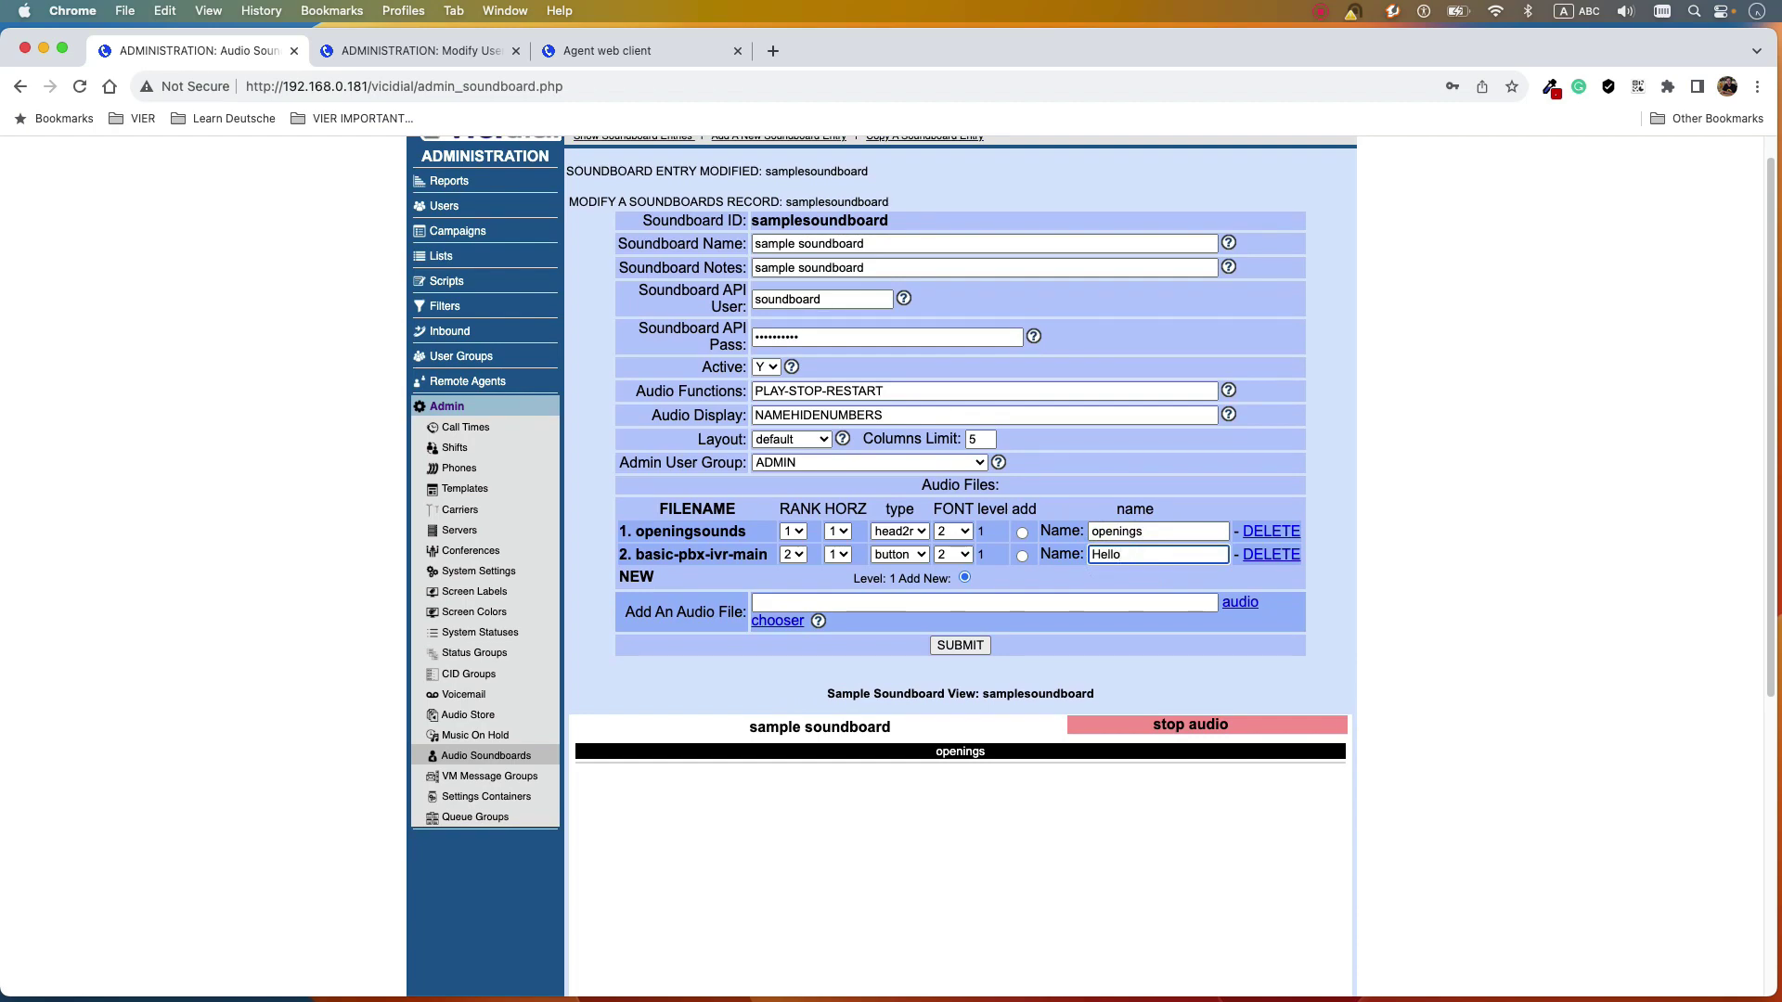
{"action": "left_click", "coordinate": [960, 646]}
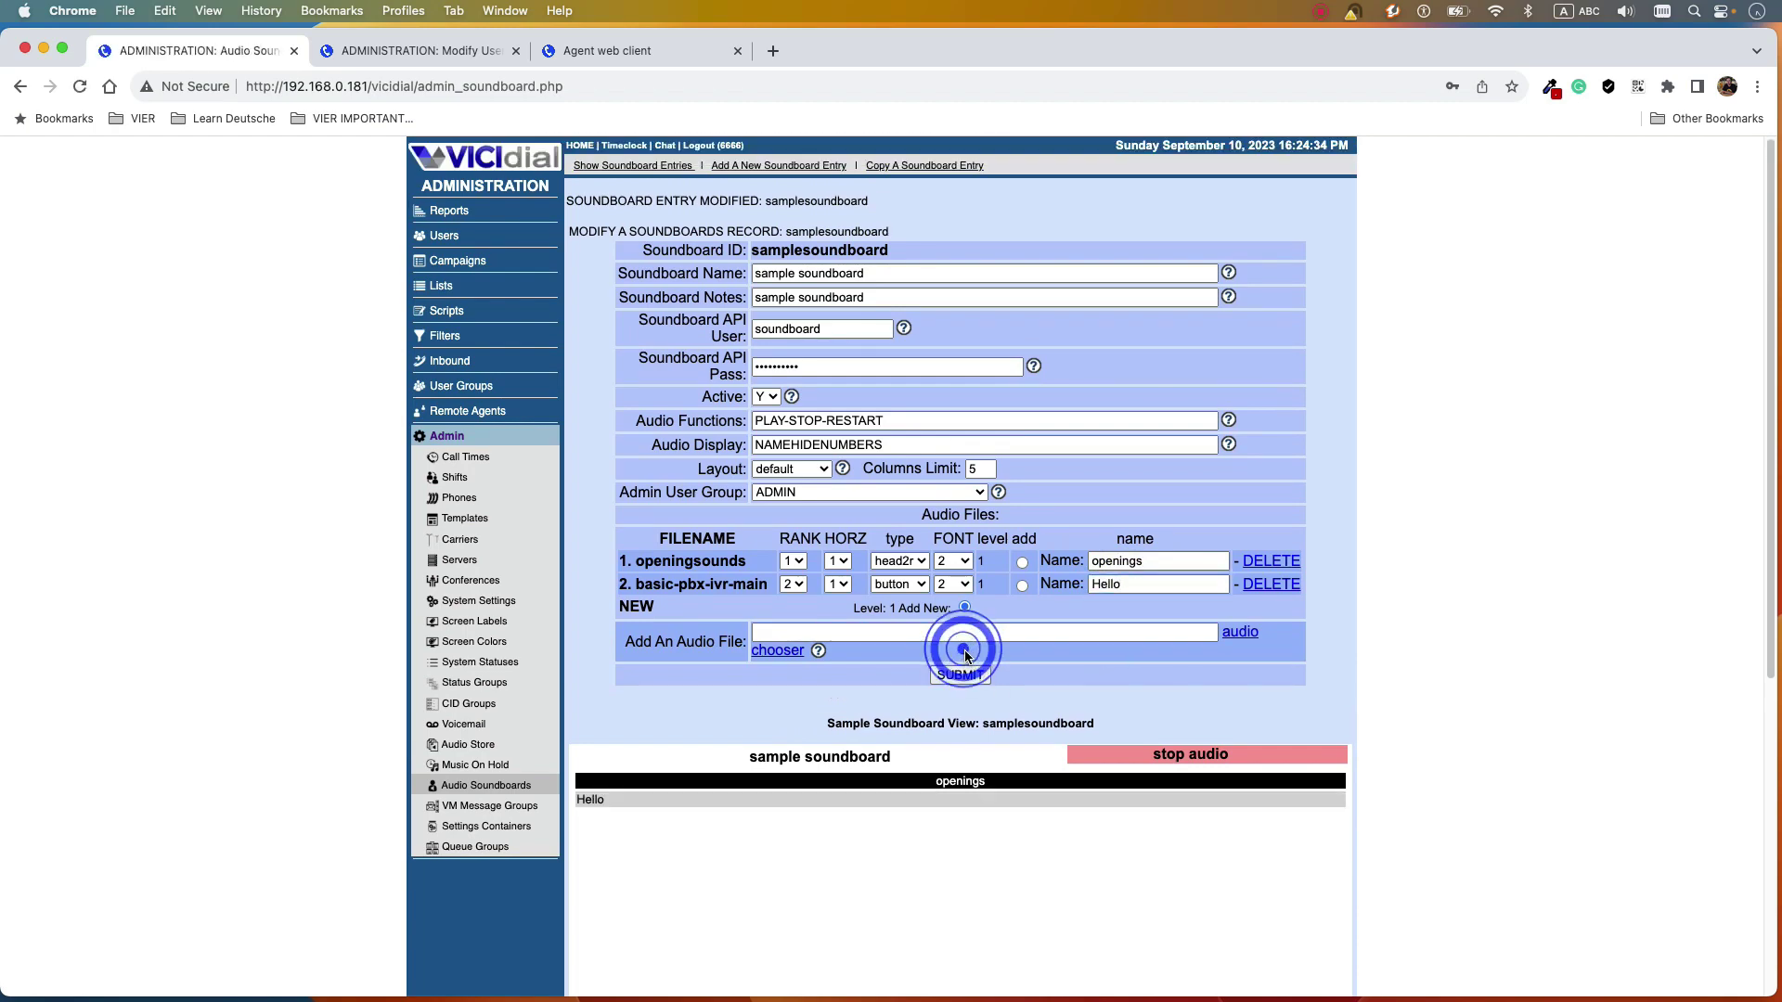
- Test the Hello button by playing it in the sample soundboard view
{"action": "scroll", "coordinate": [962, 654], "scroll_direction": "down", "scroll_amount": 5}
{"action": "left_click", "coordinate": [937, 513]}
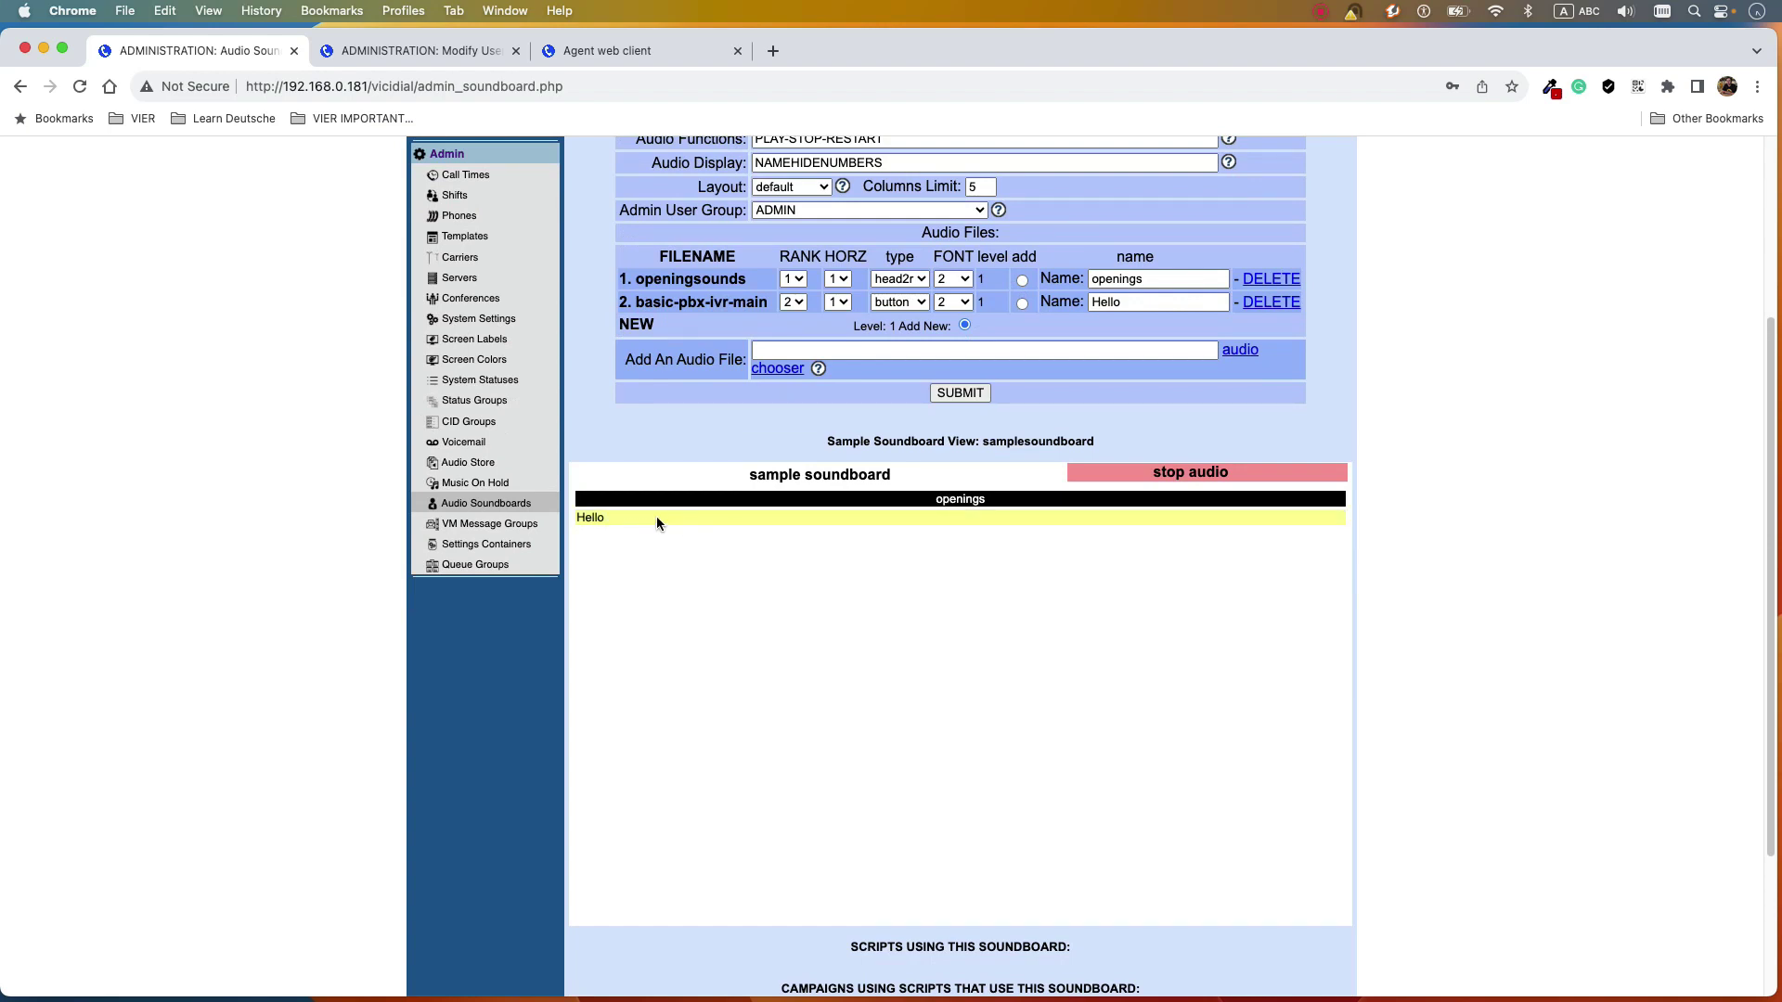
{"action": "left_click", "coordinate": [776, 518]}
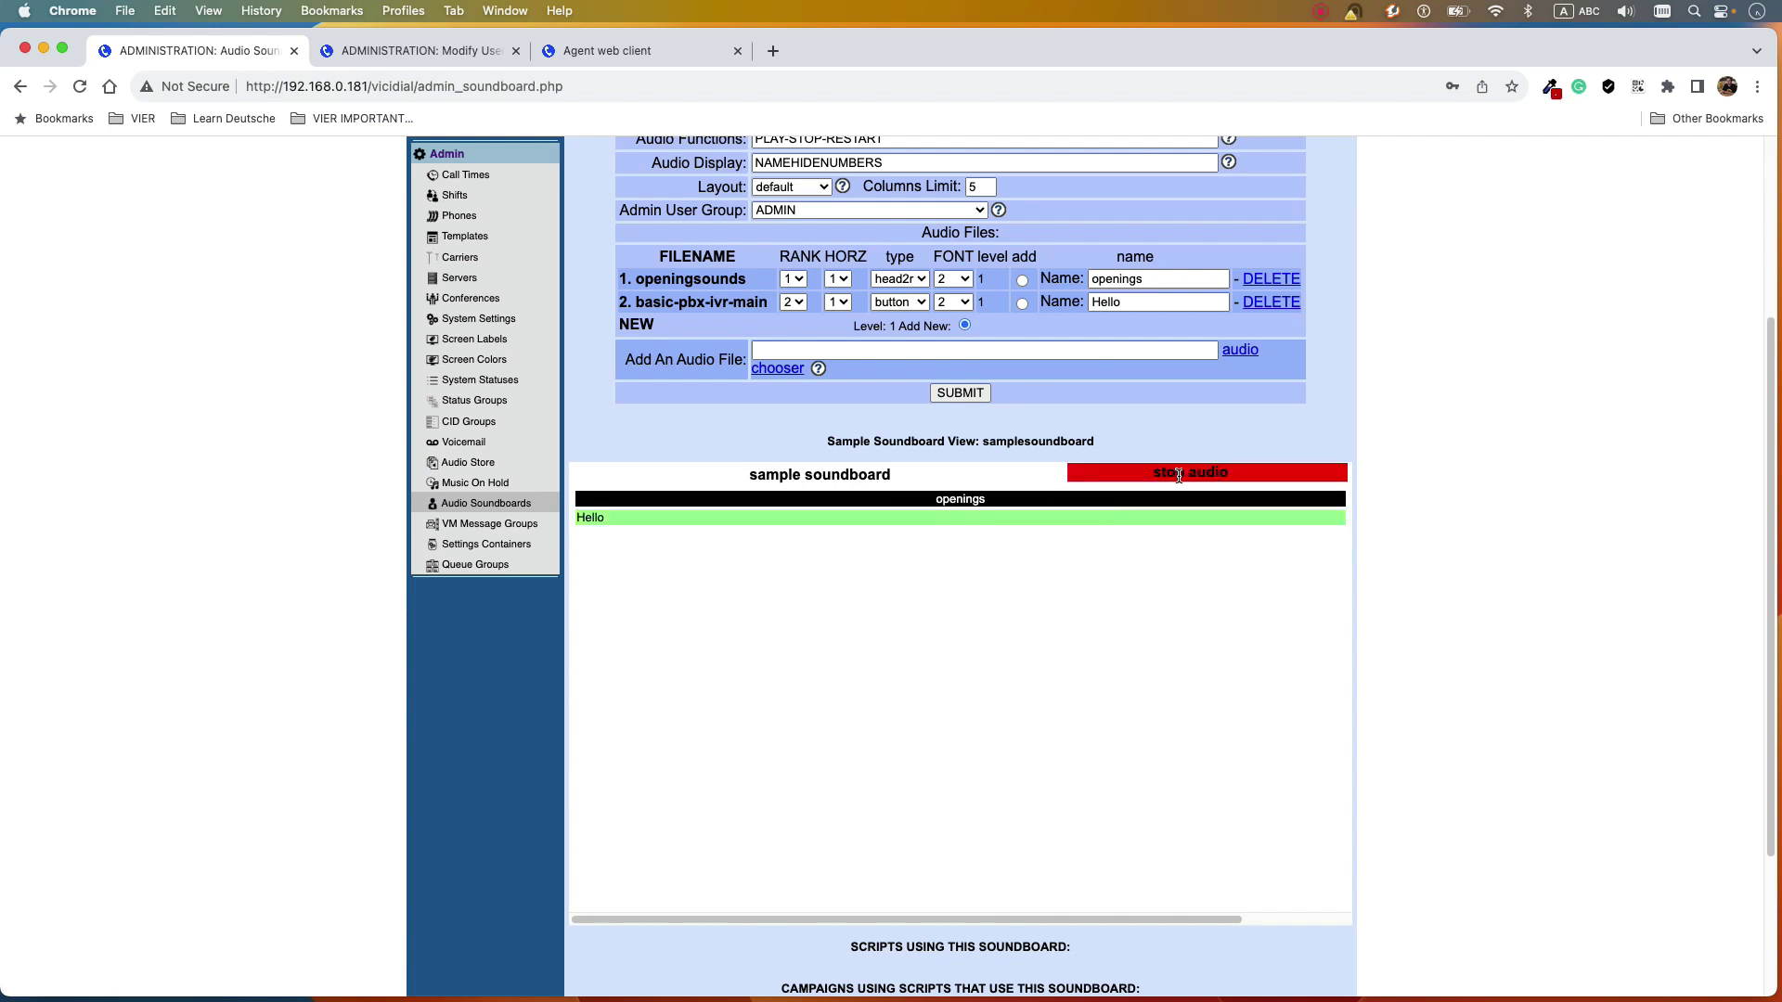
- Add the demo-moreinfo audio file to the soundboard and submit it
{"action": "scroll", "coordinate": [928, 580], "scroll_direction": "up", "scroll_amount": 3}
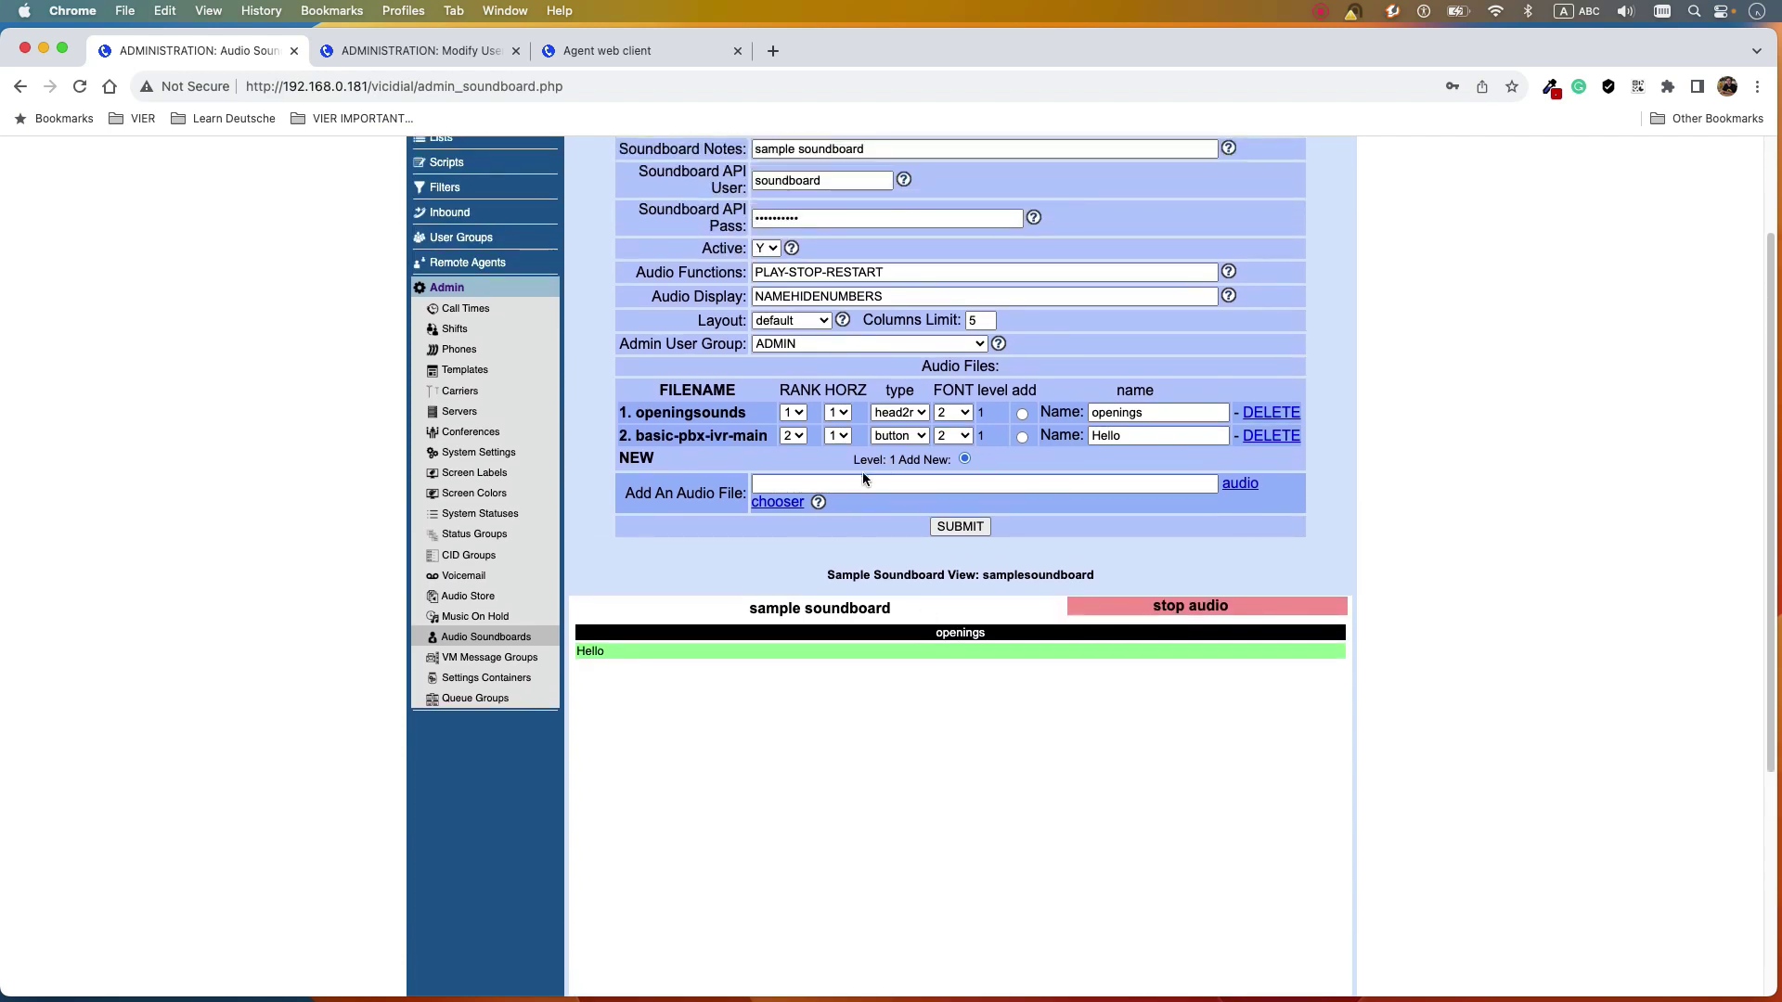
{"action": "left_click", "coordinate": [782, 502]}
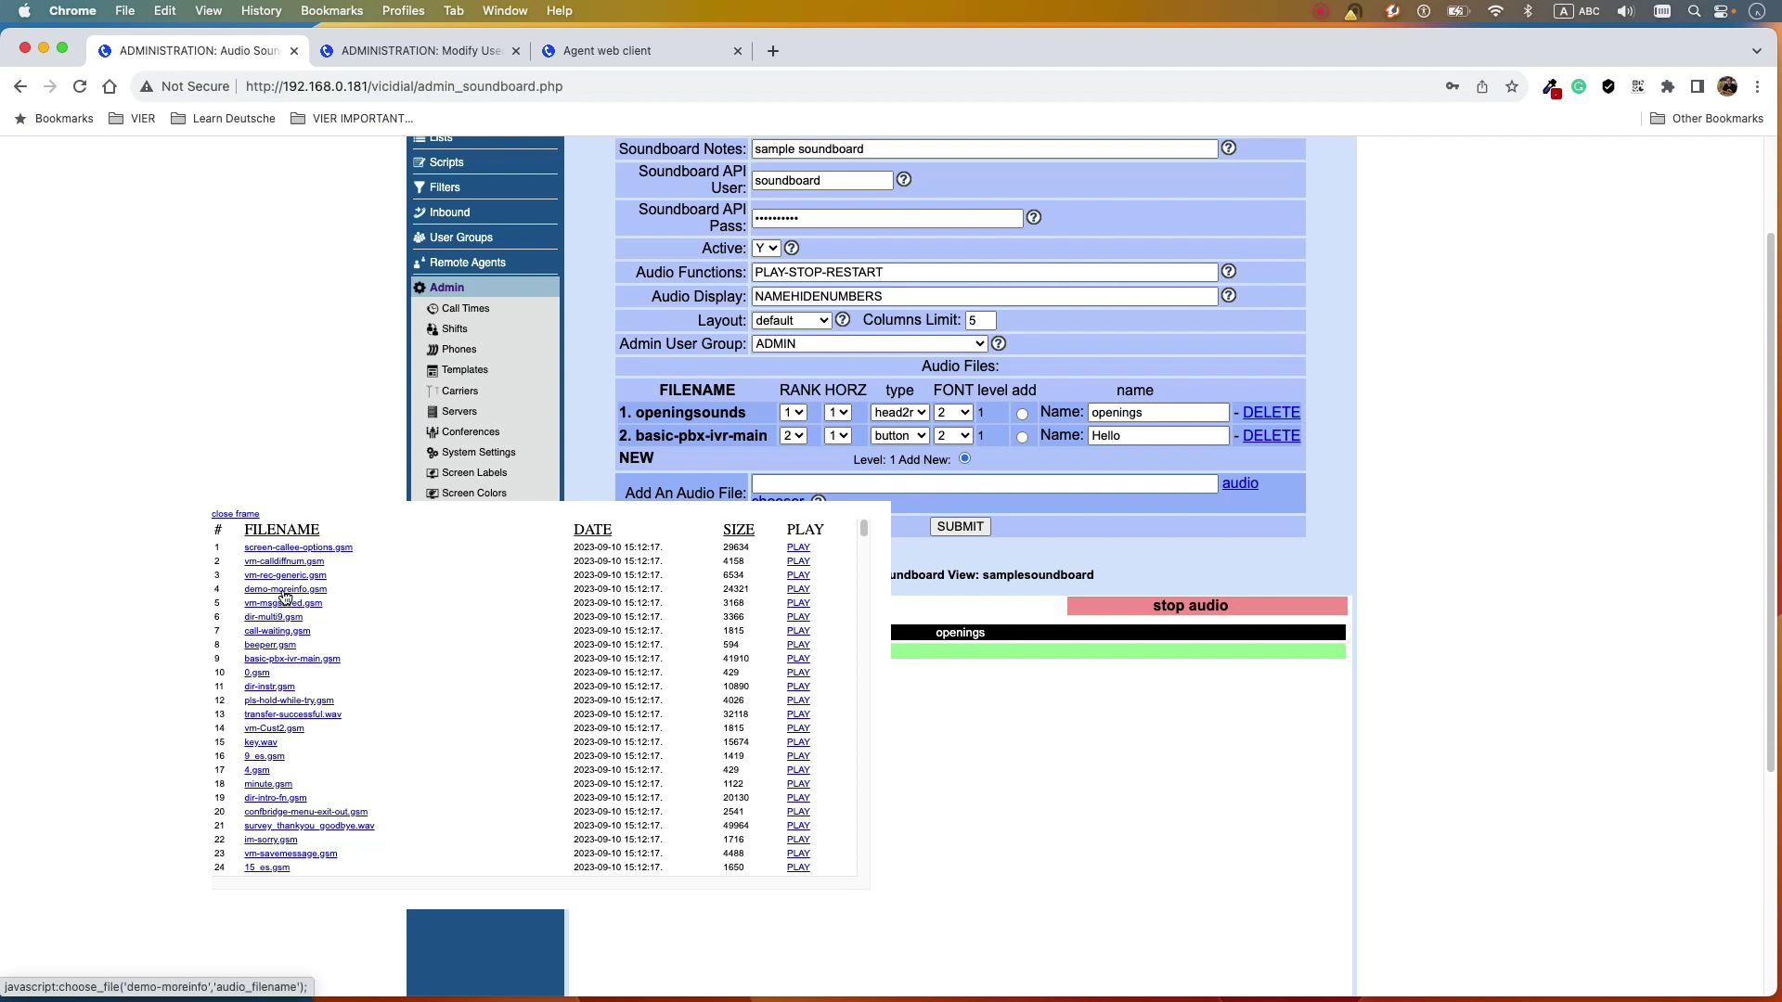
{"action": "left_click", "coordinate": [285, 589]}
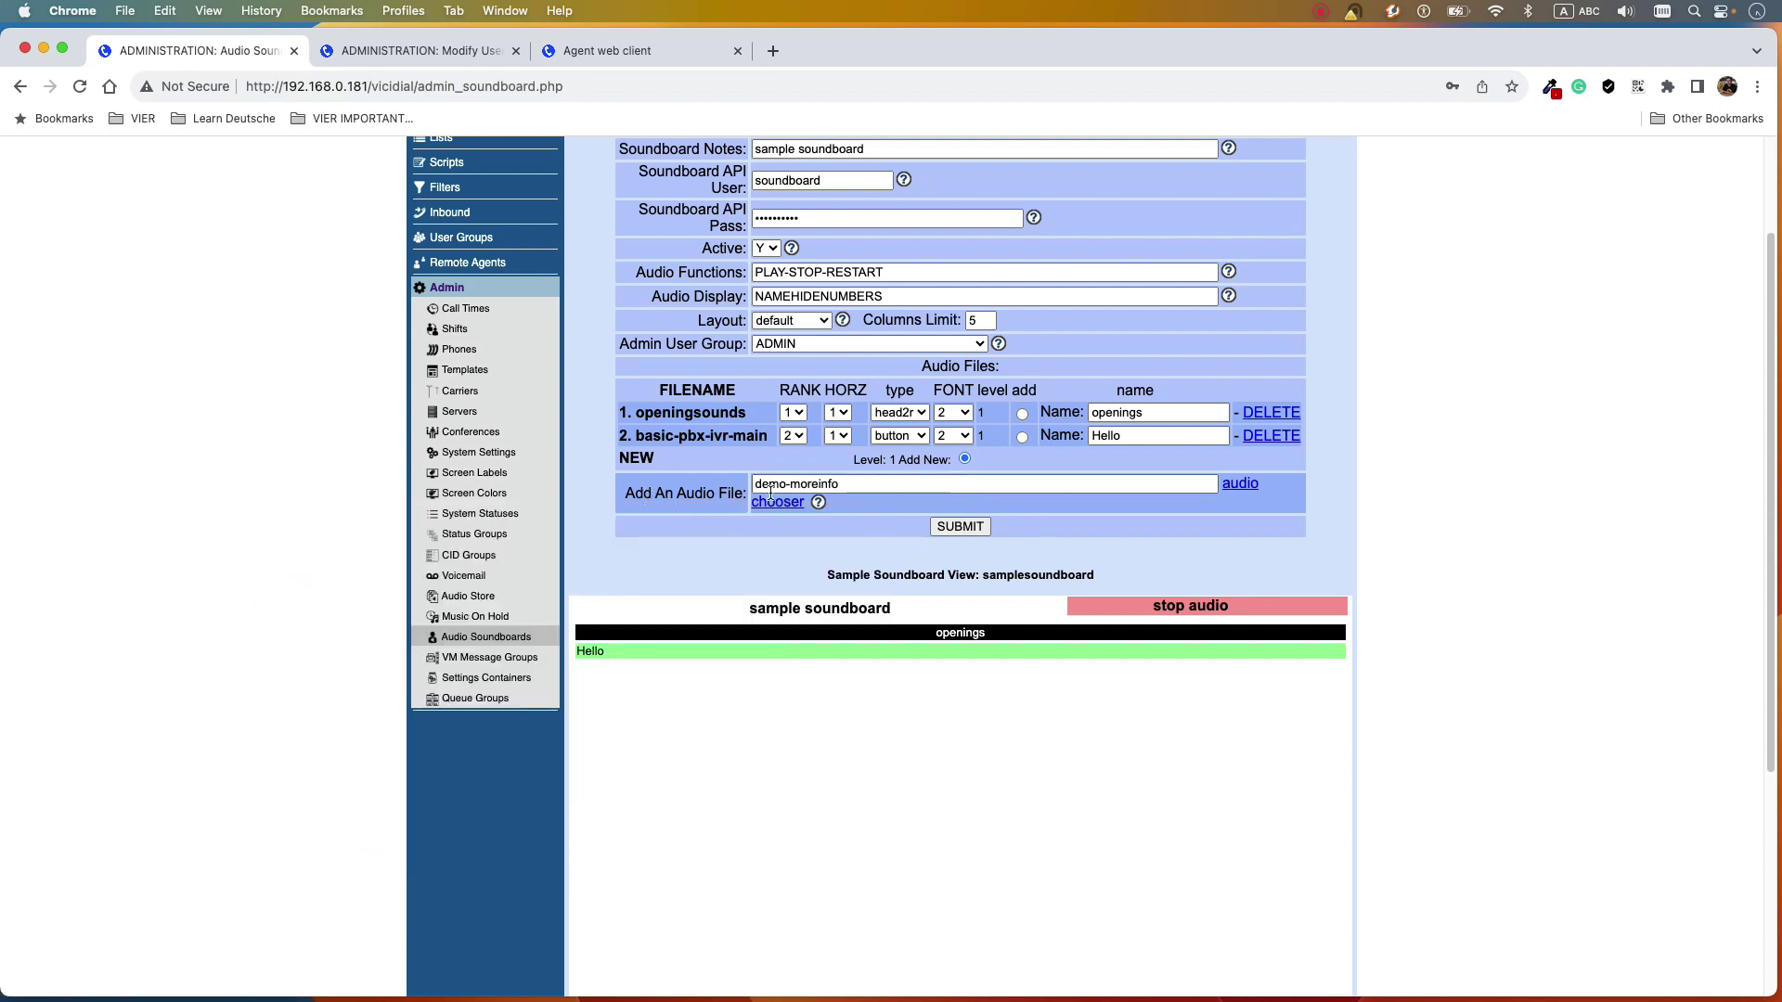
{"action": "left_click", "coordinate": [961, 526]}
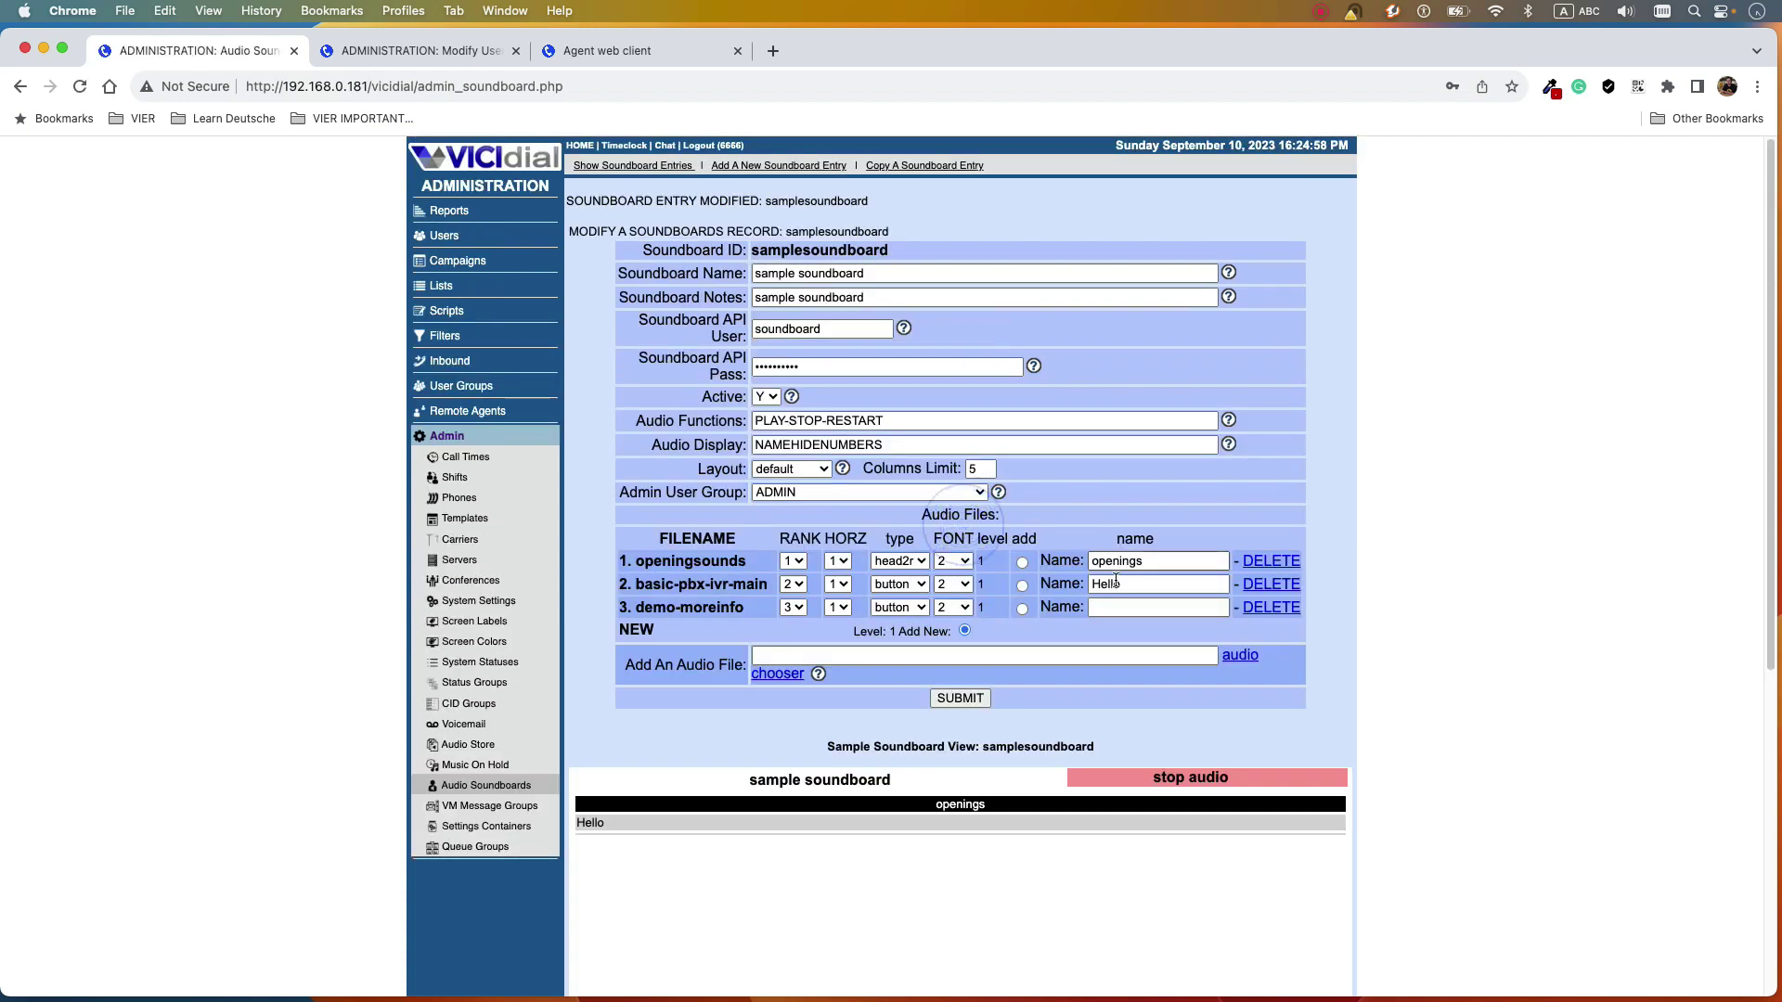
- Set the demo-moreinfo entry's Name to "How are you" and submit the soundboard
{"action": "left_click", "coordinate": [1113, 610]}
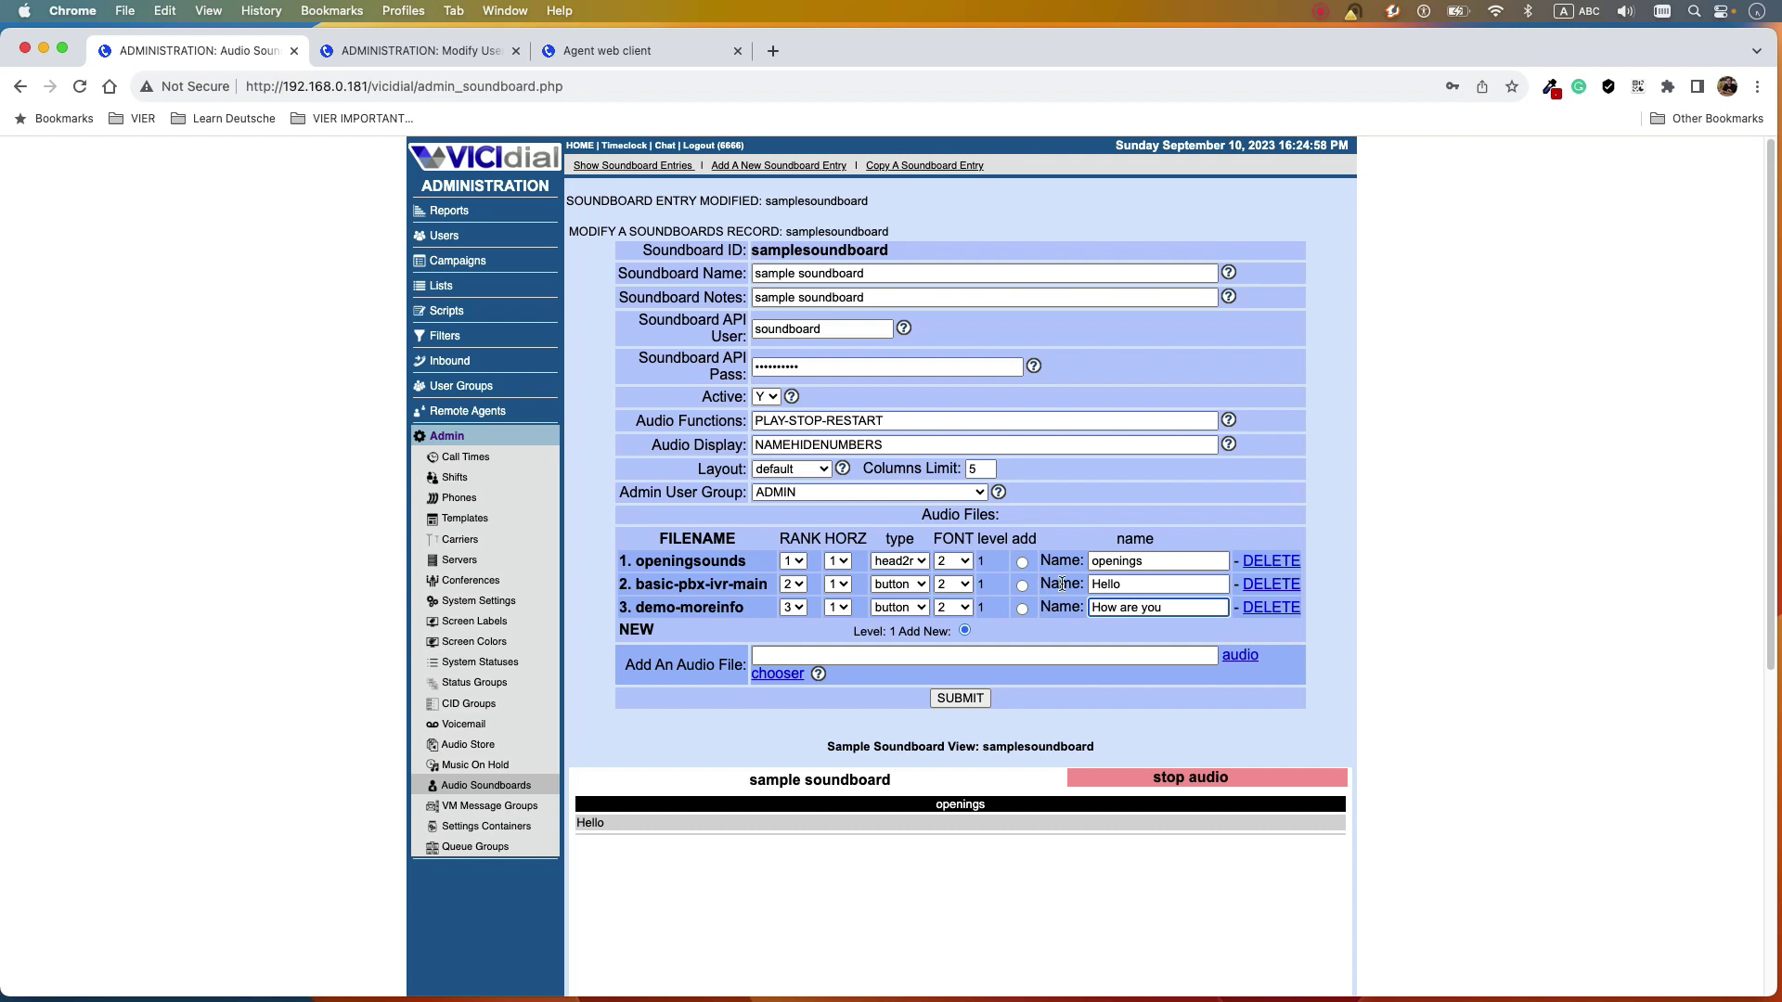
{"action": "left_click", "coordinate": [965, 700]}
{"action": "scroll", "coordinate": [968, 778], "scroll_direction": "down", "scroll_amount": 1}
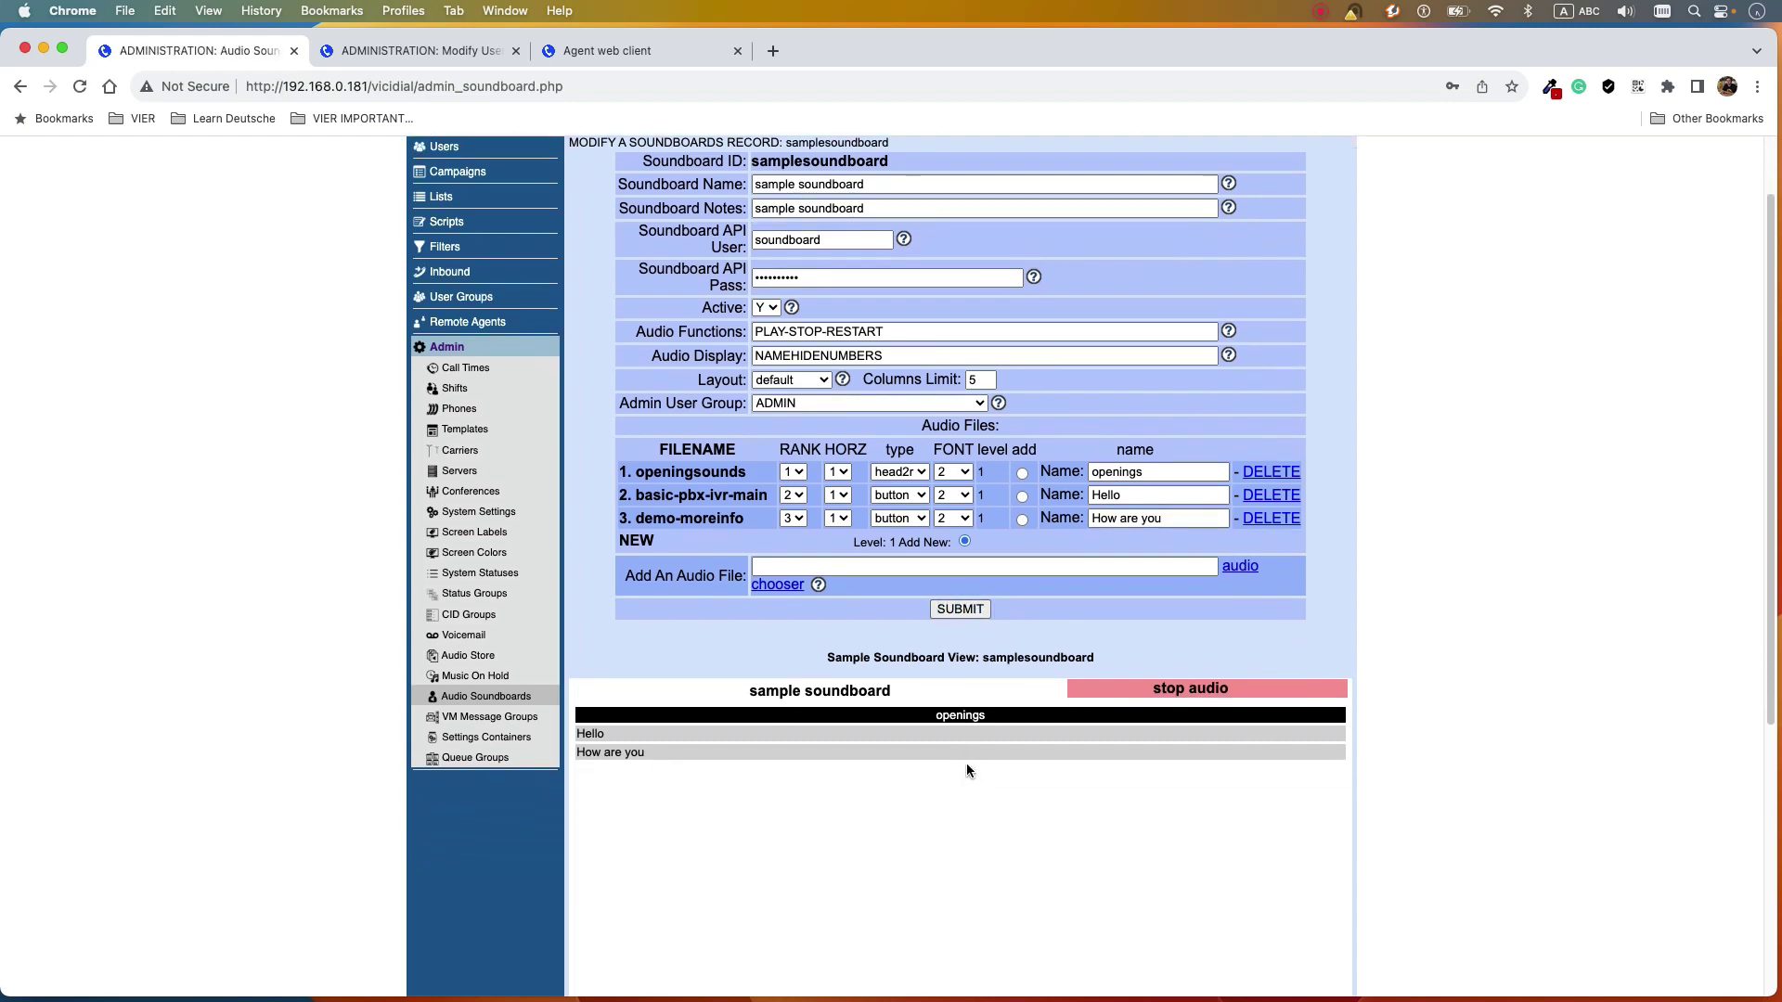
- Add a new audio entry called "Greetings" to the soundboard and submit it
{"action": "double_click", "coordinate": [985, 717]}
{"action": "left_click", "coordinate": [756, 562]}
{"action": "left_click", "coordinate": [755, 561]}
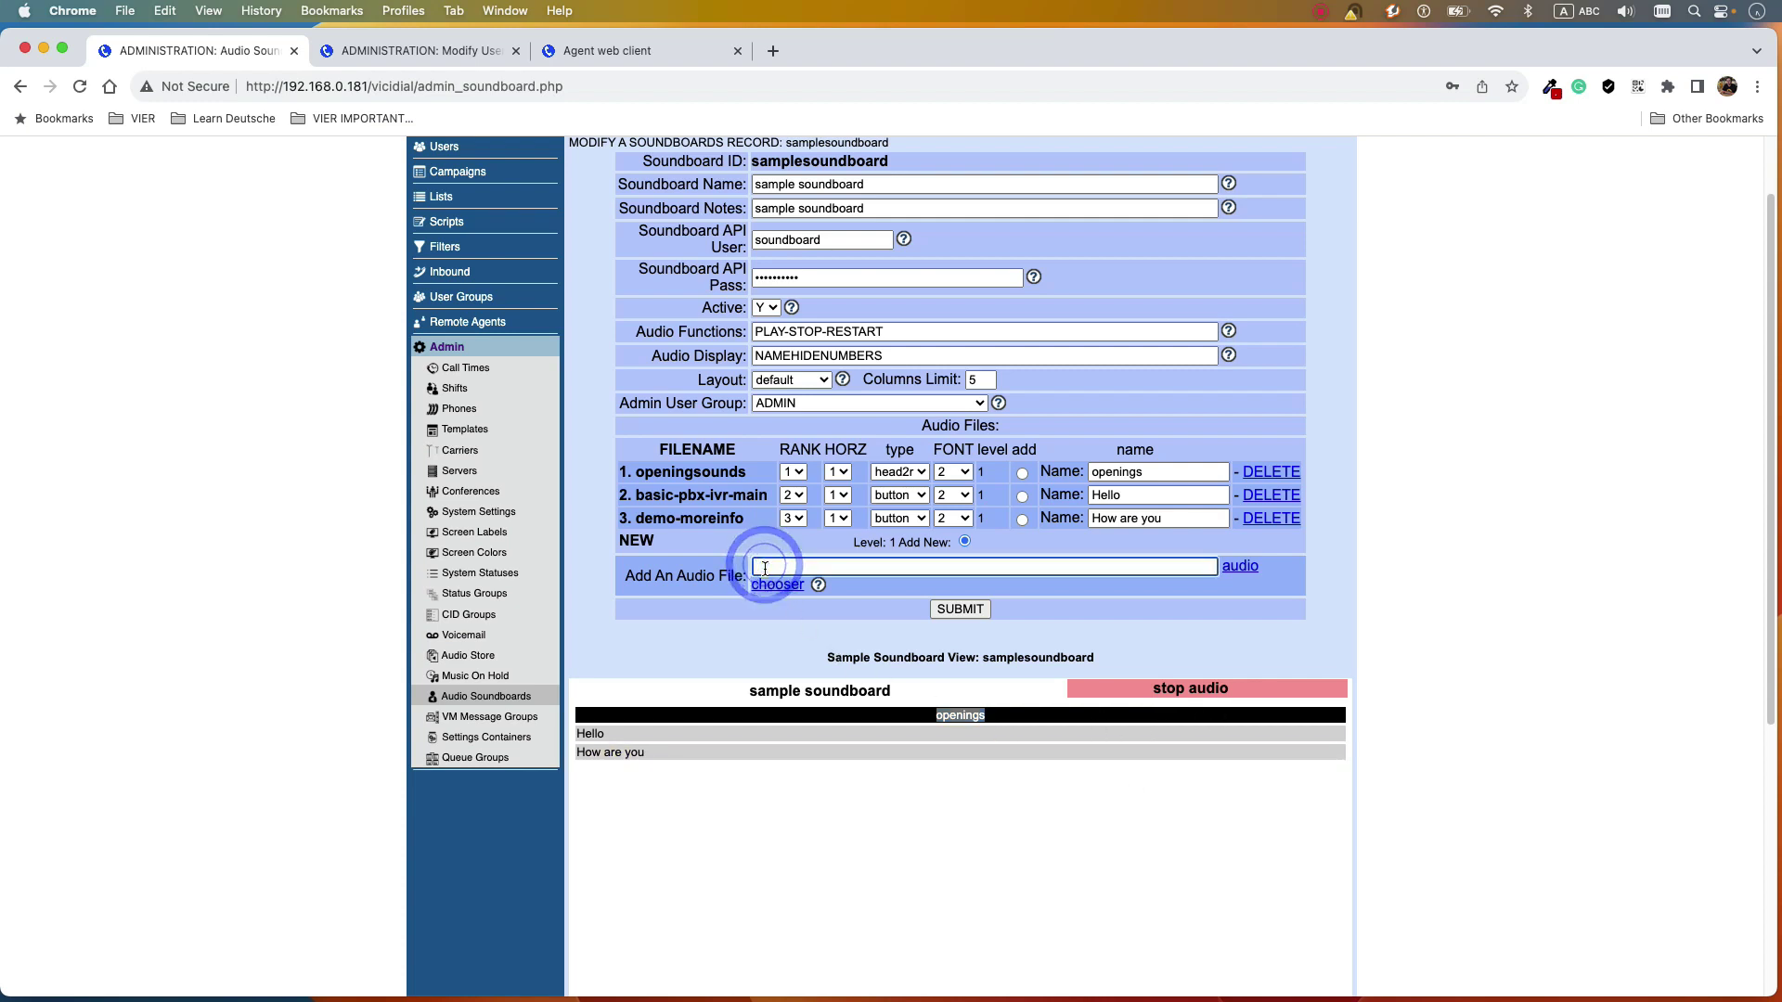
{"action": "type", "text": "Greetings"}
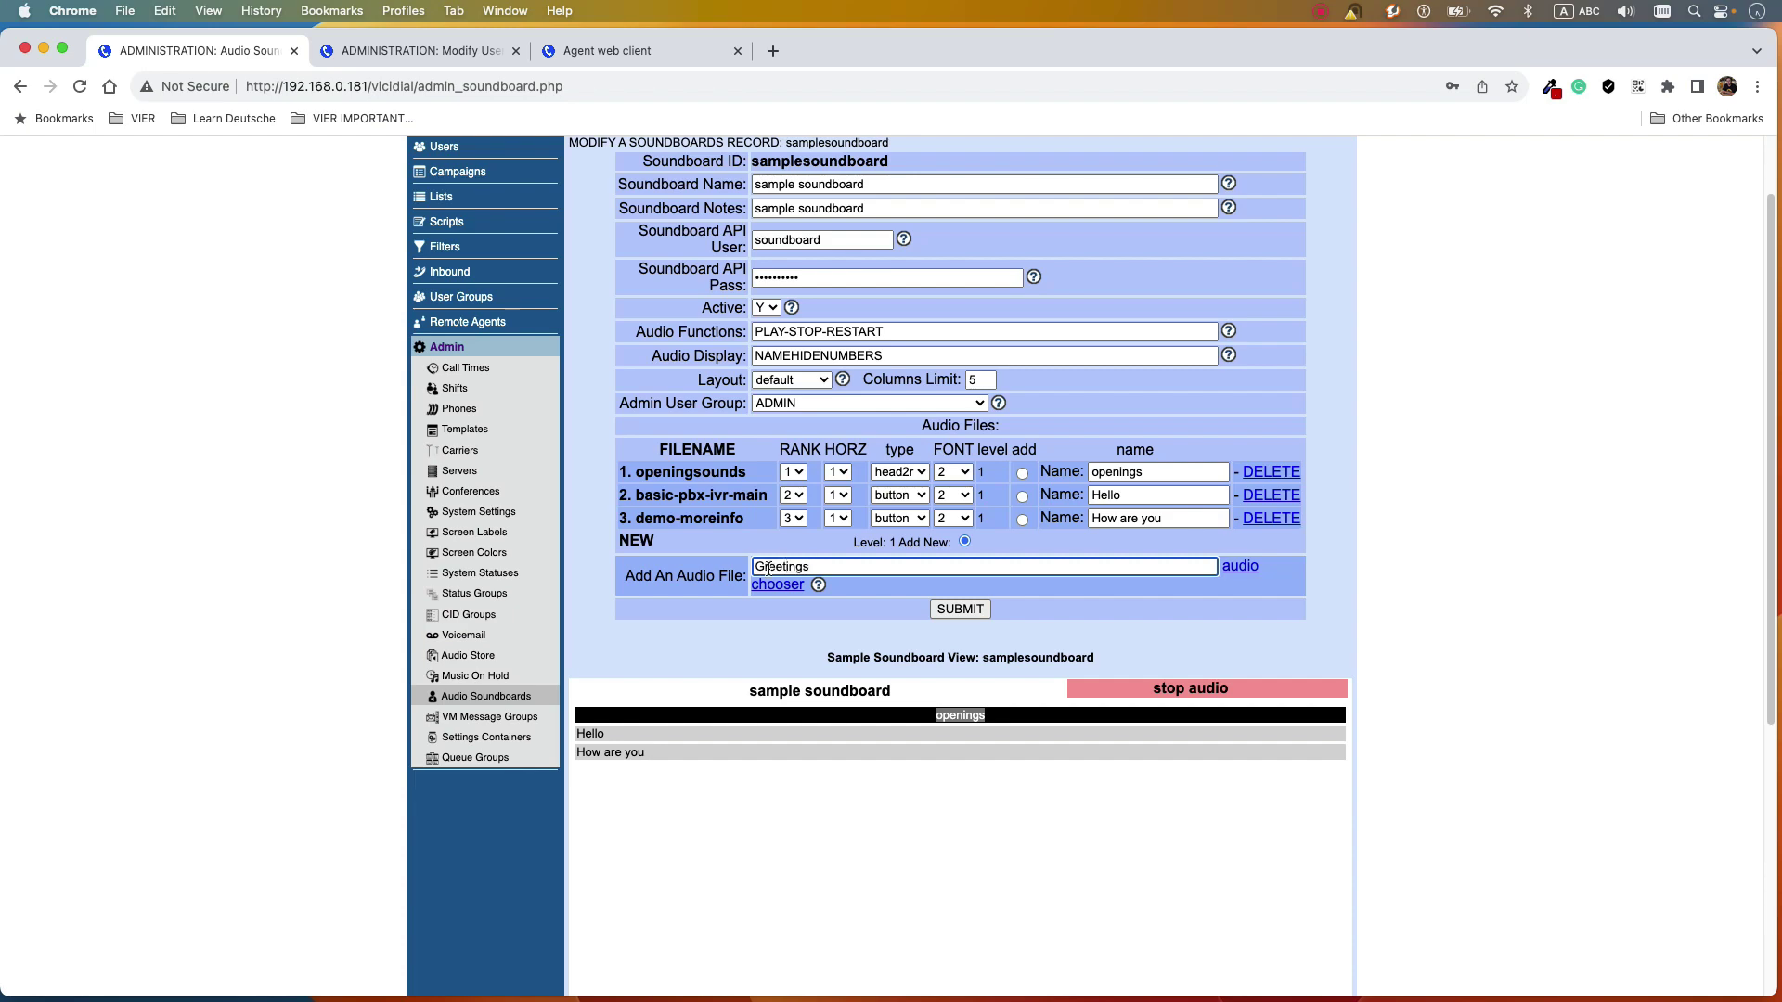
{"action": "left_click", "coordinate": [960, 610]}
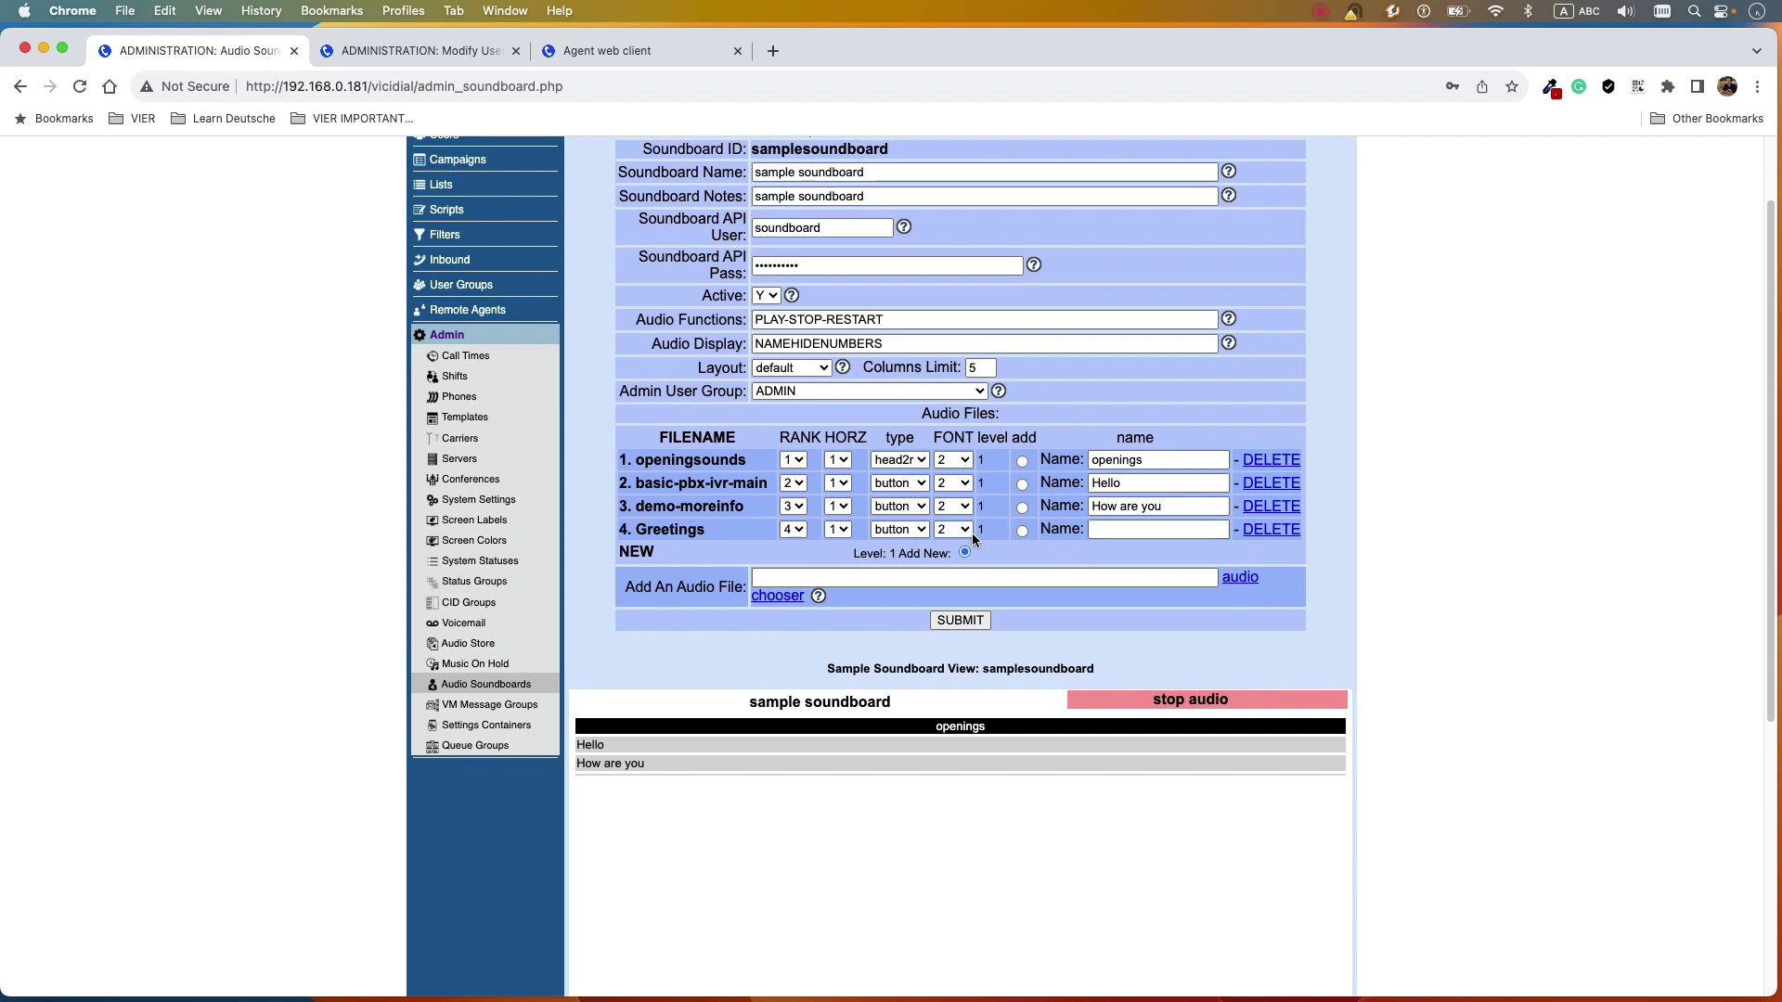
- Change the Greetings entry's type to head2r and submit the soundboard
{"action": "left_click", "coordinate": [895, 531]}
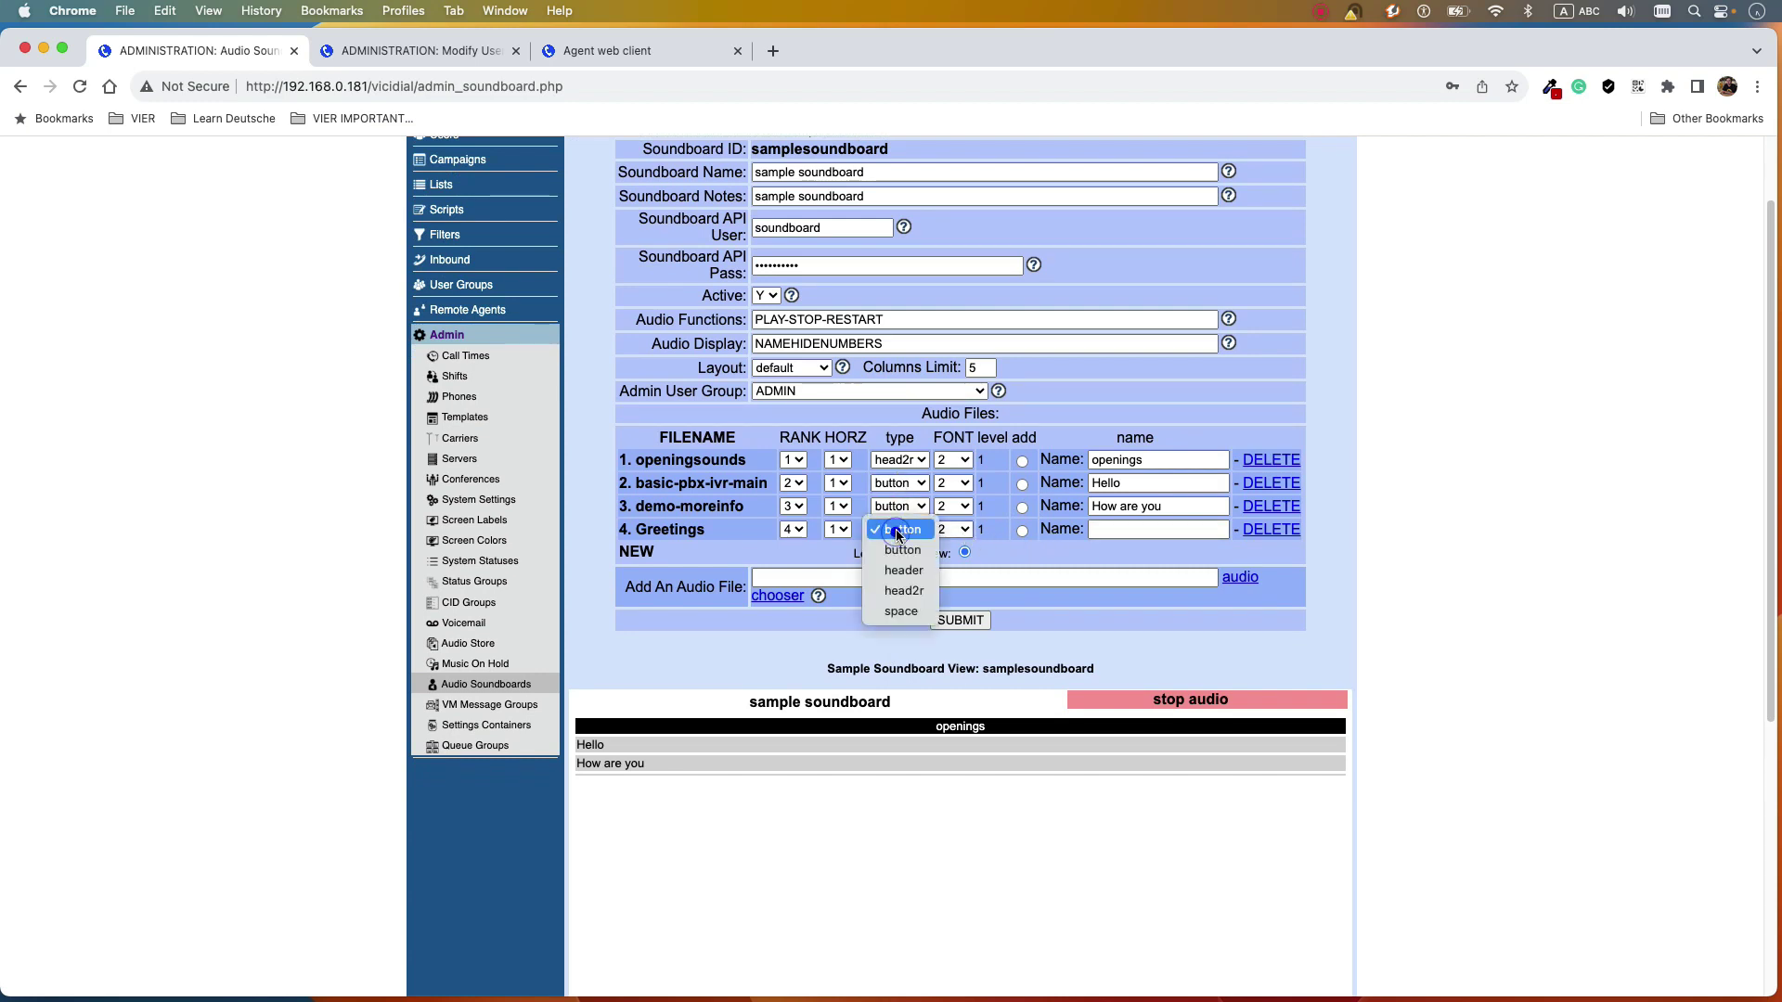
{"action": "left_click", "coordinate": [908, 590]}
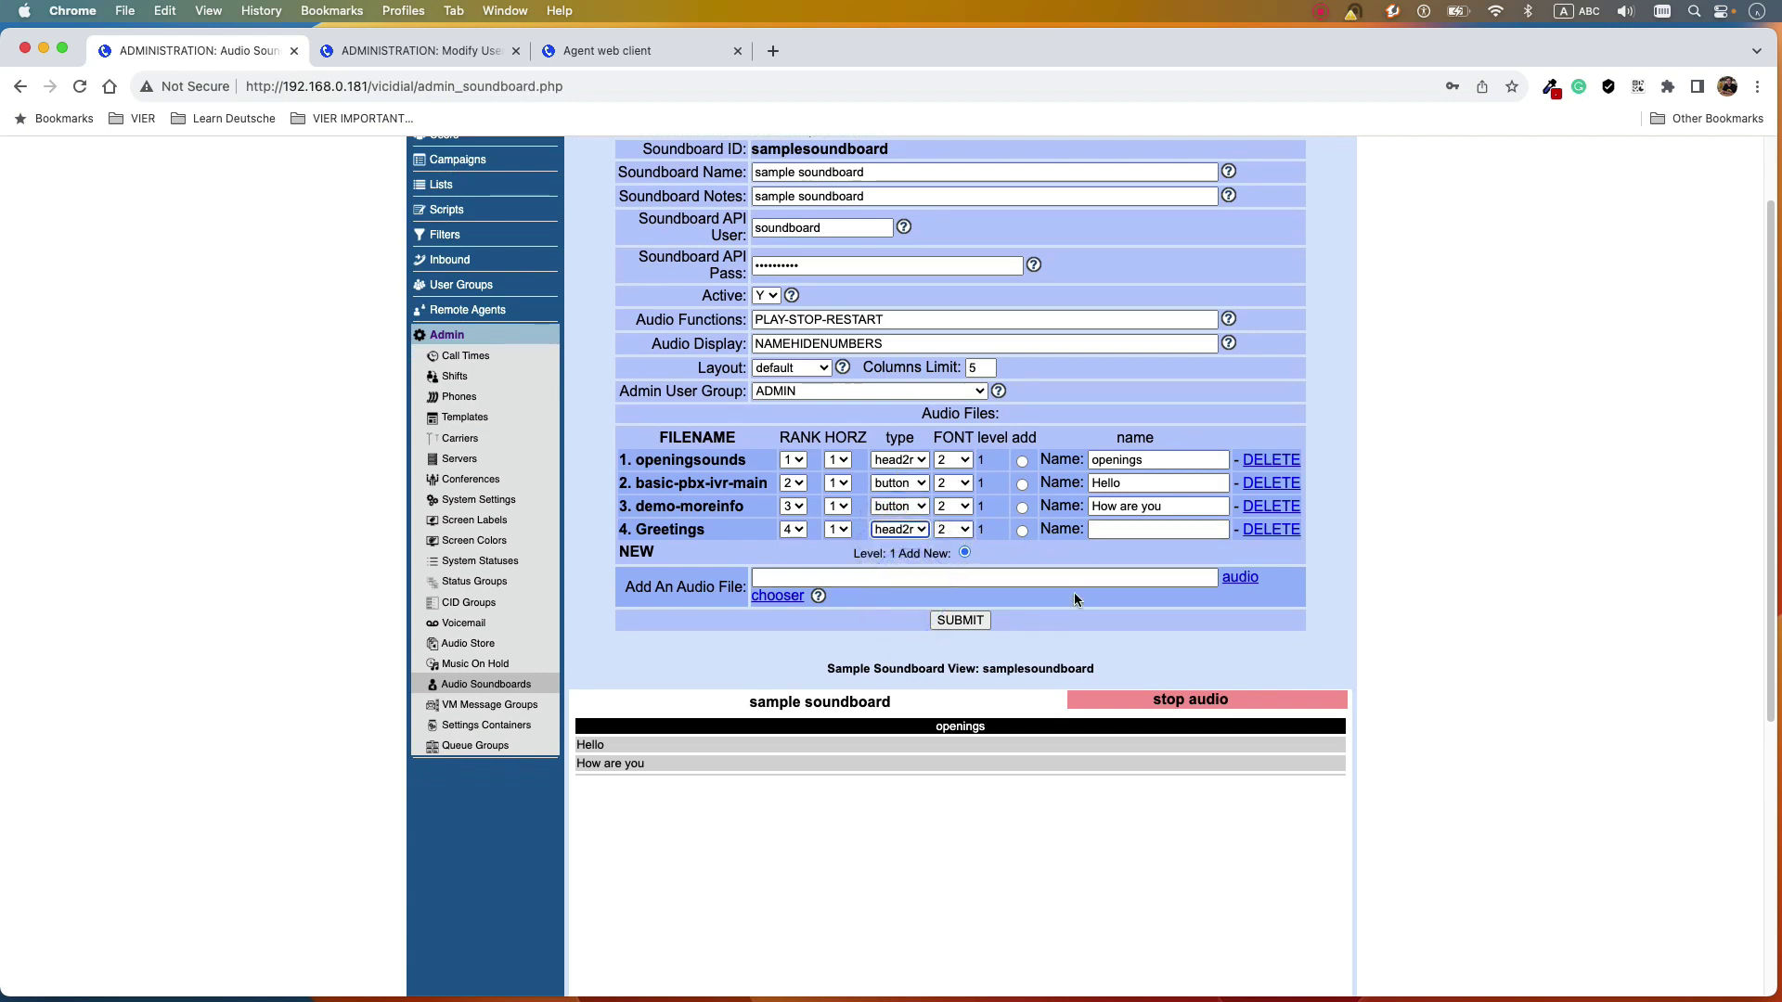
{"action": "left_click", "coordinate": [972, 620]}
- Set the Greetings entry's Name to "Greeting" and submit the soundboard
{"action": "scroll", "coordinate": [955, 650], "scroll_direction": "down", "scroll_amount": 2}
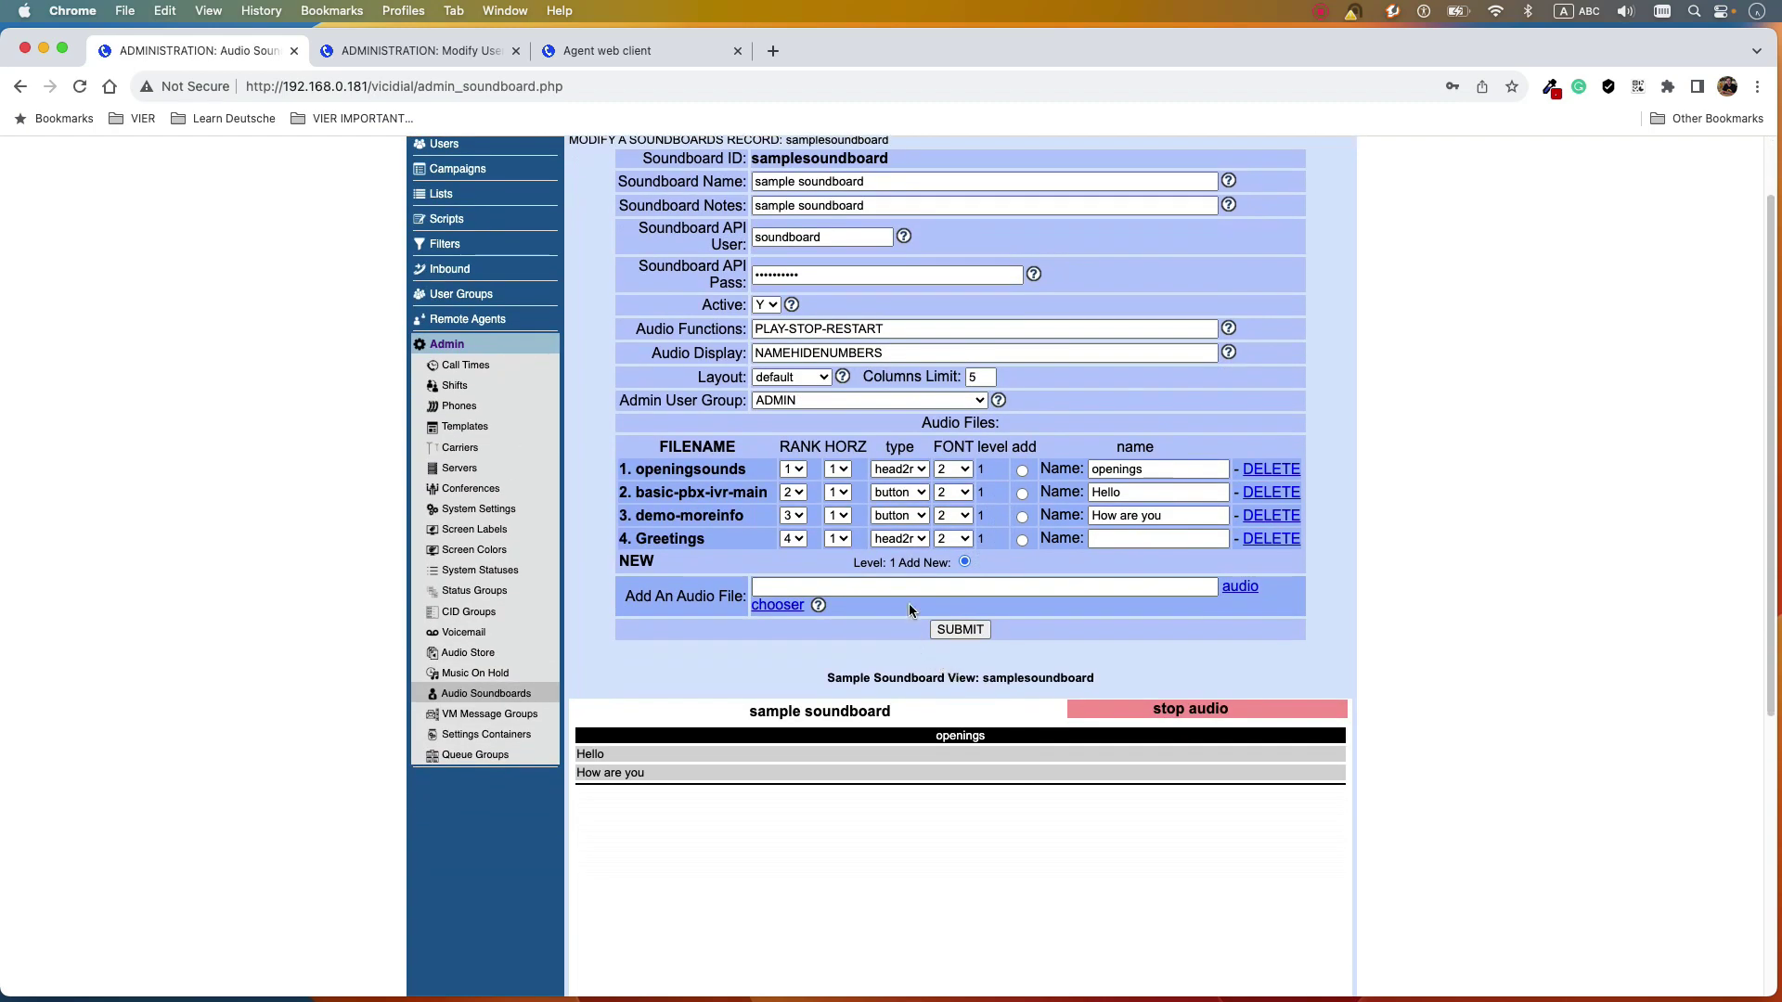
{"action": "left_click", "coordinate": [1119, 537]}
{"action": "type", "text": "Gre"}
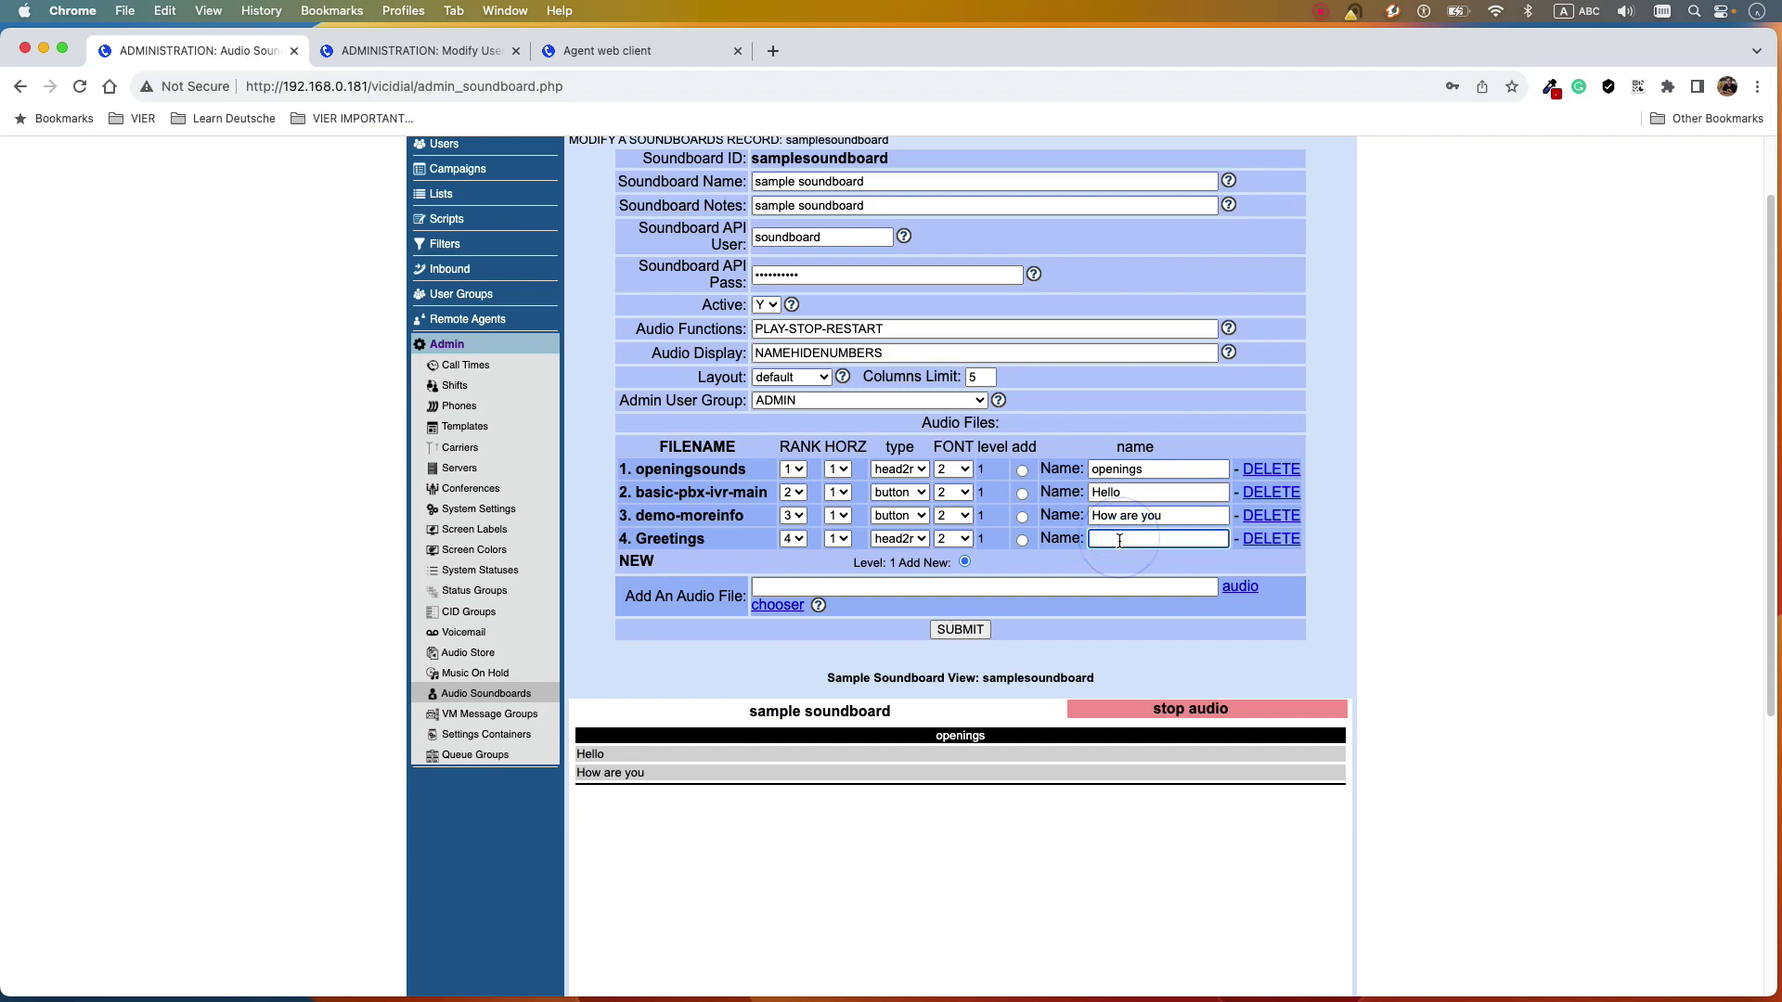
{"action": "type", "text": "eting"}
{"action": "left_click", "coordinate": [961, 629]}
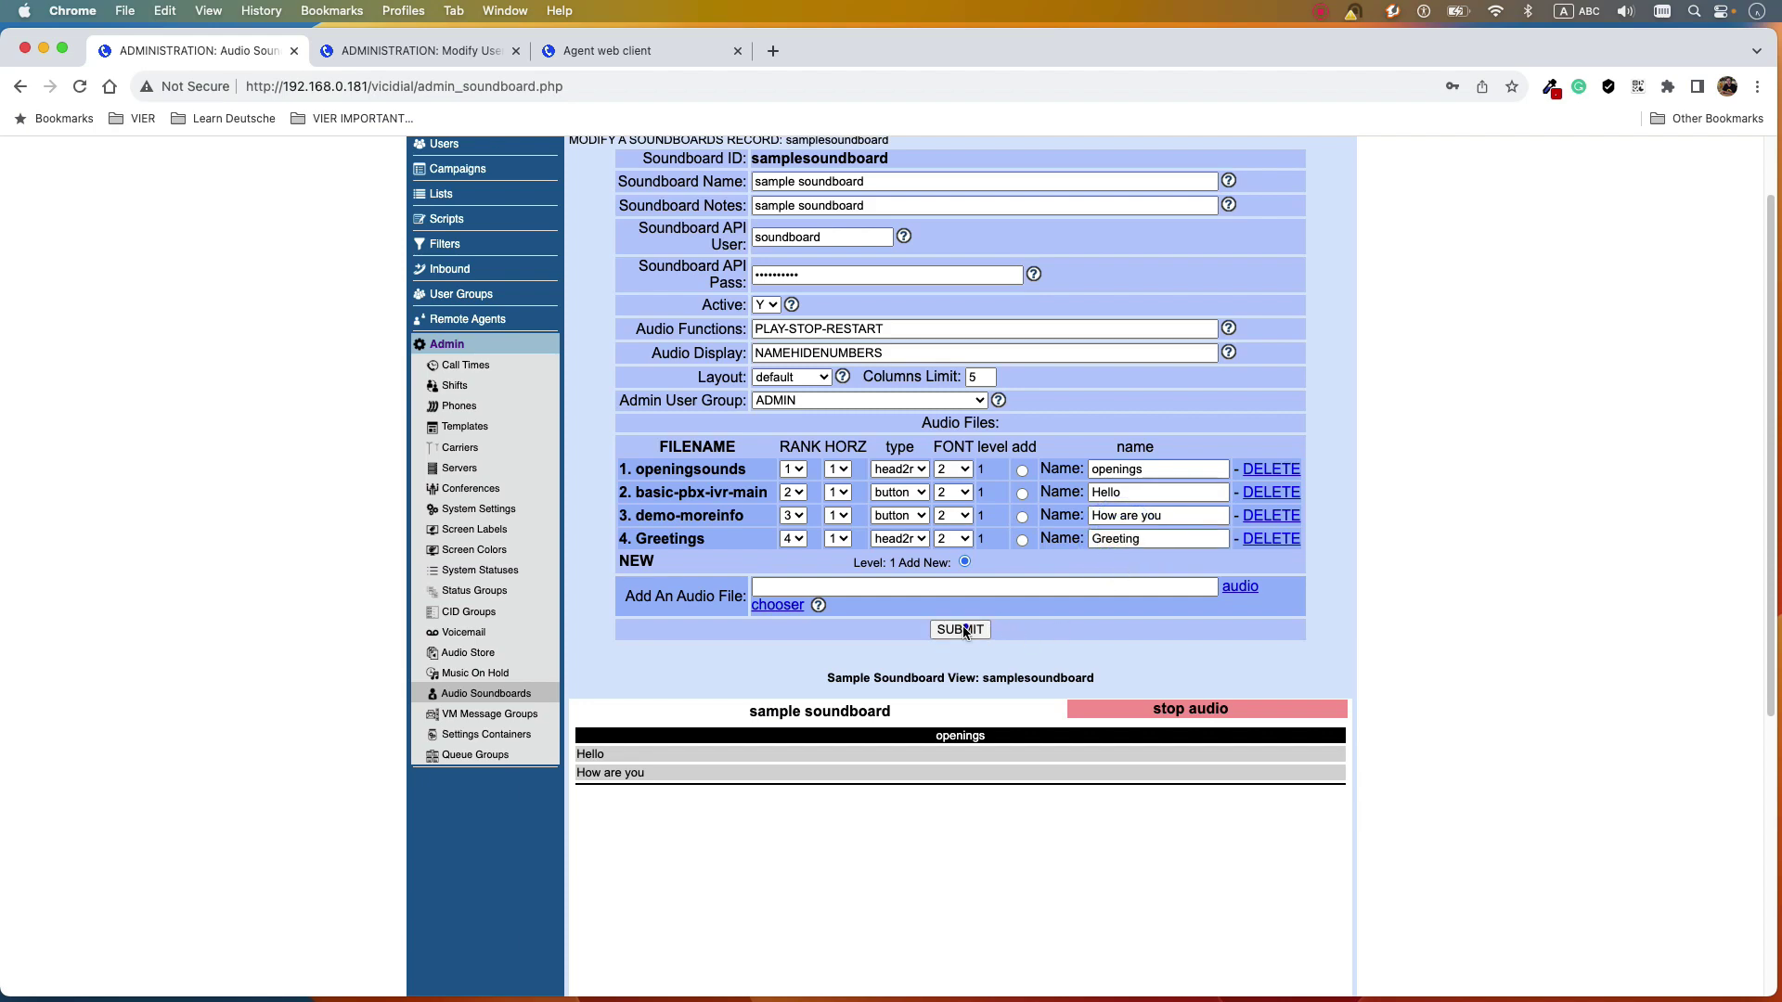
- Add the confbridge-menu-exit-out audio file below the Greeting header and submit the soundboard
{"action": "scroll", "coordinate": [995, 731], "scroll_direction": "down", "scroll_amount": 5}
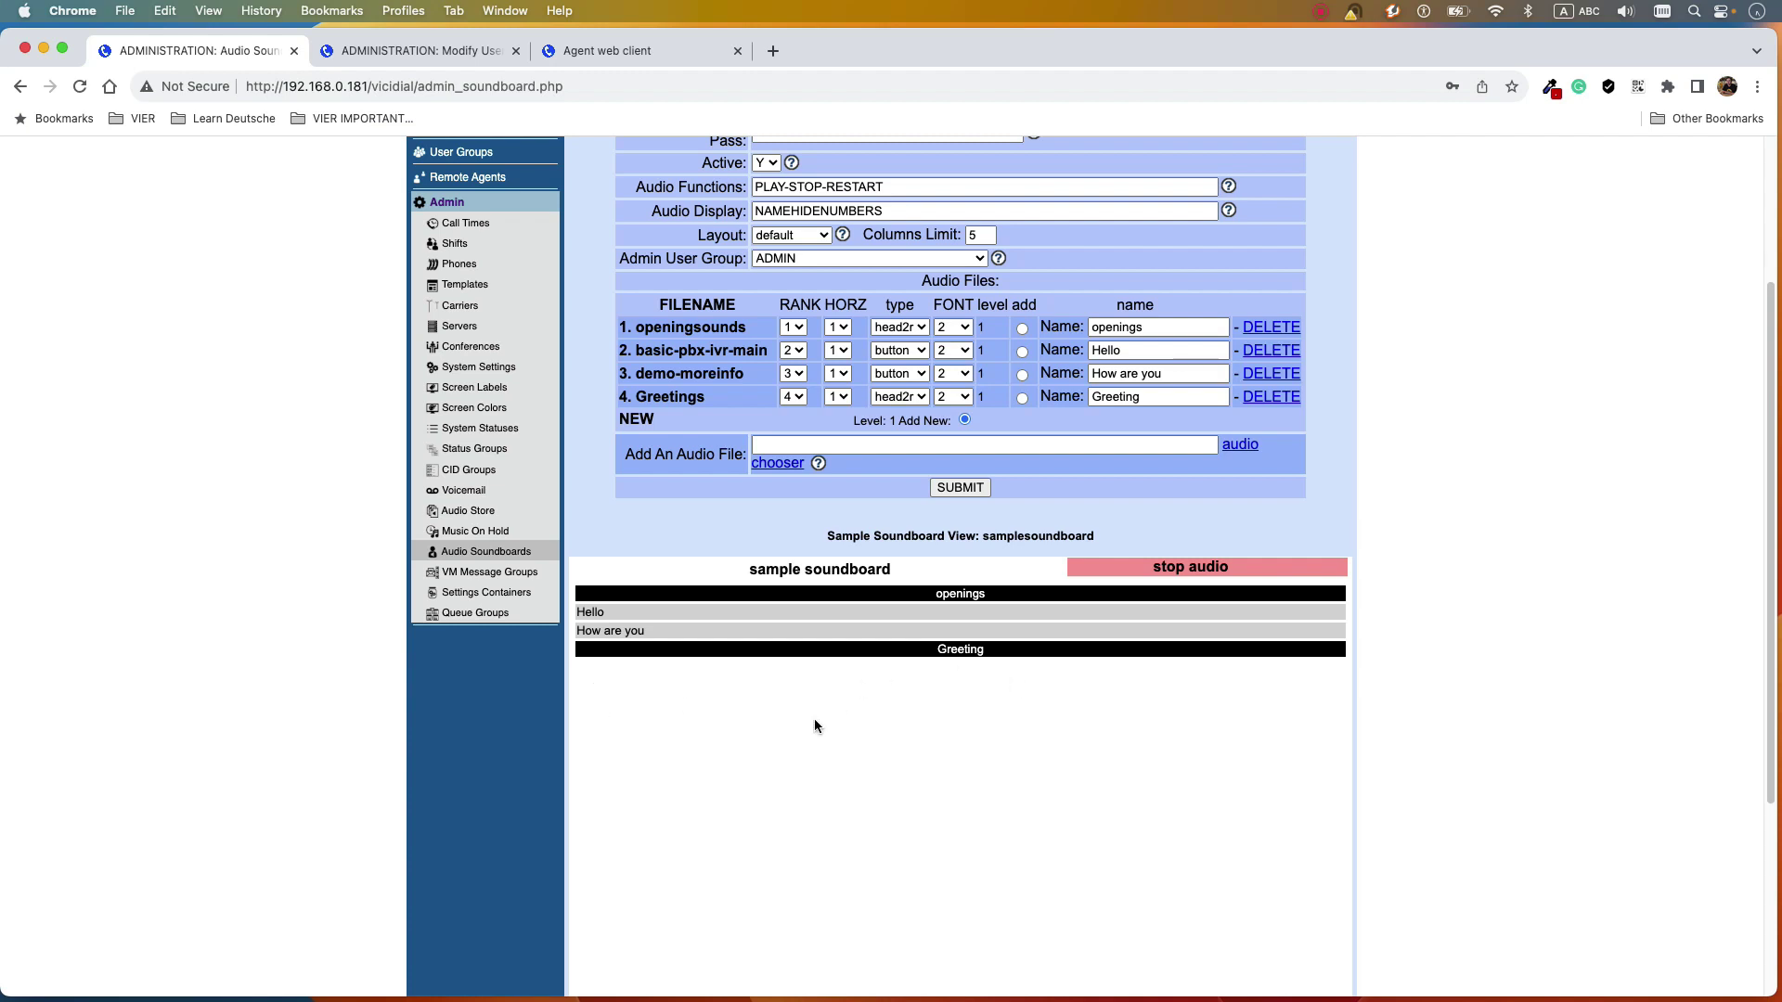
{"action": "left_click", "coordinate": [779, 466]}
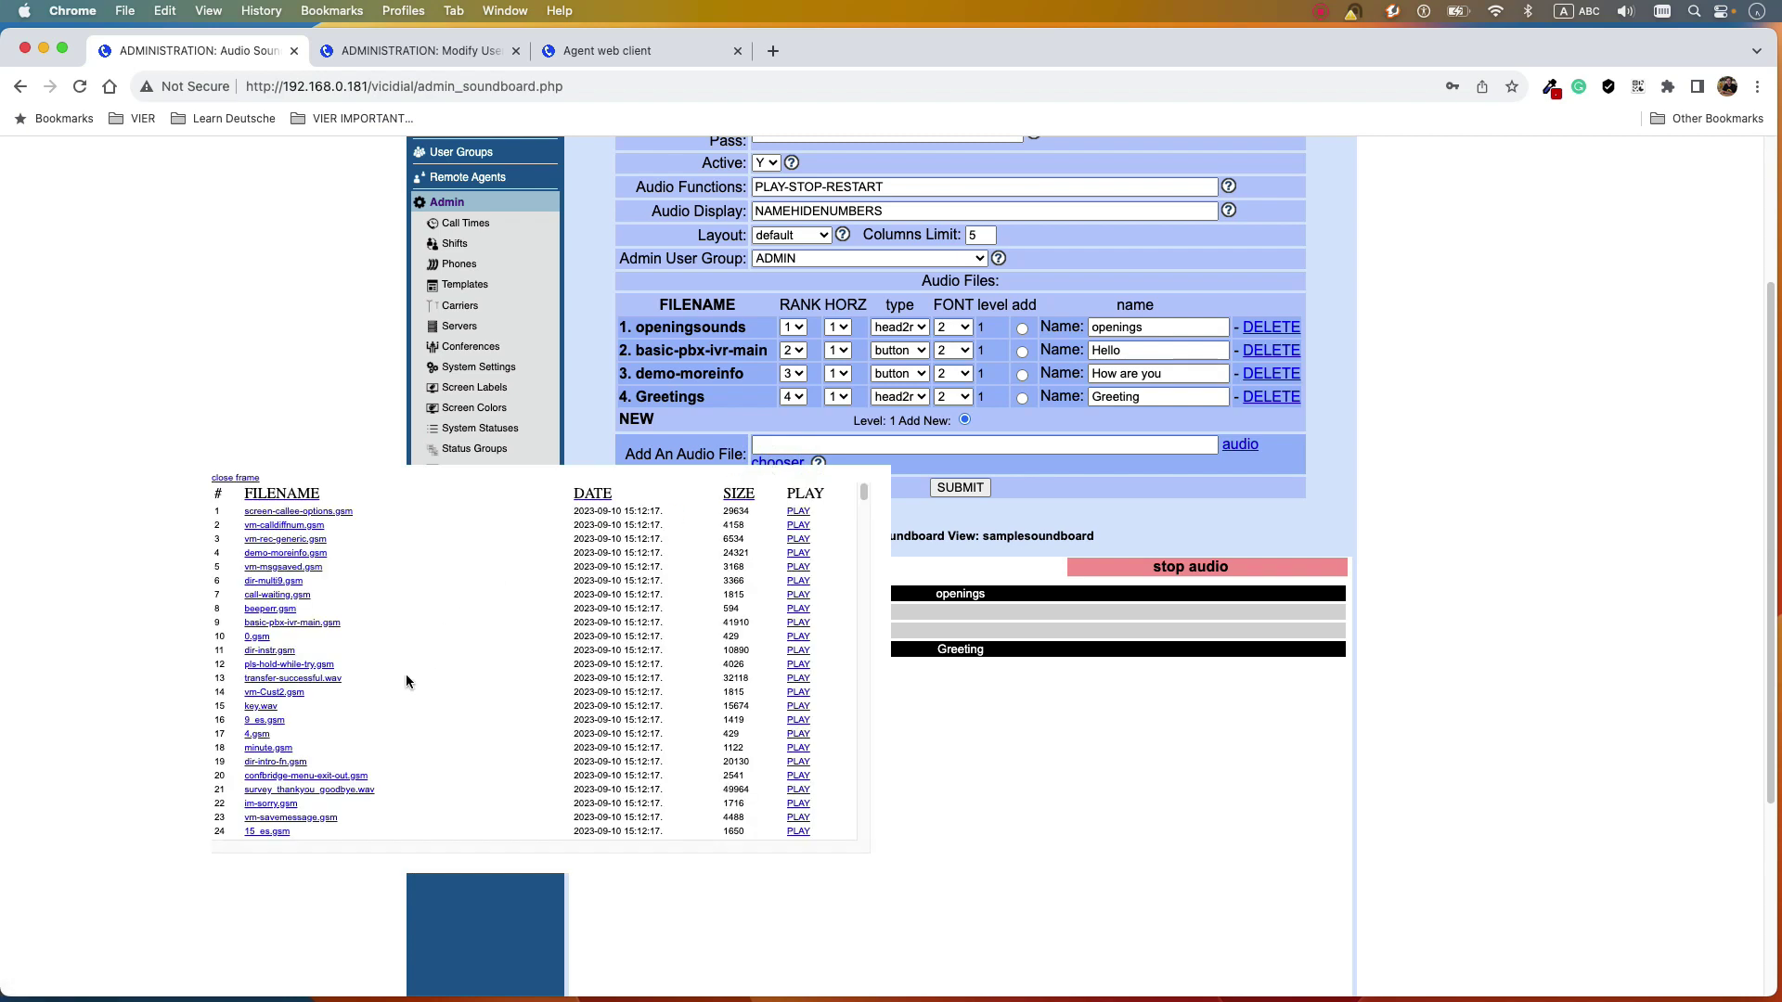
{"action": "left_click", "coordinate": [306, 775]}
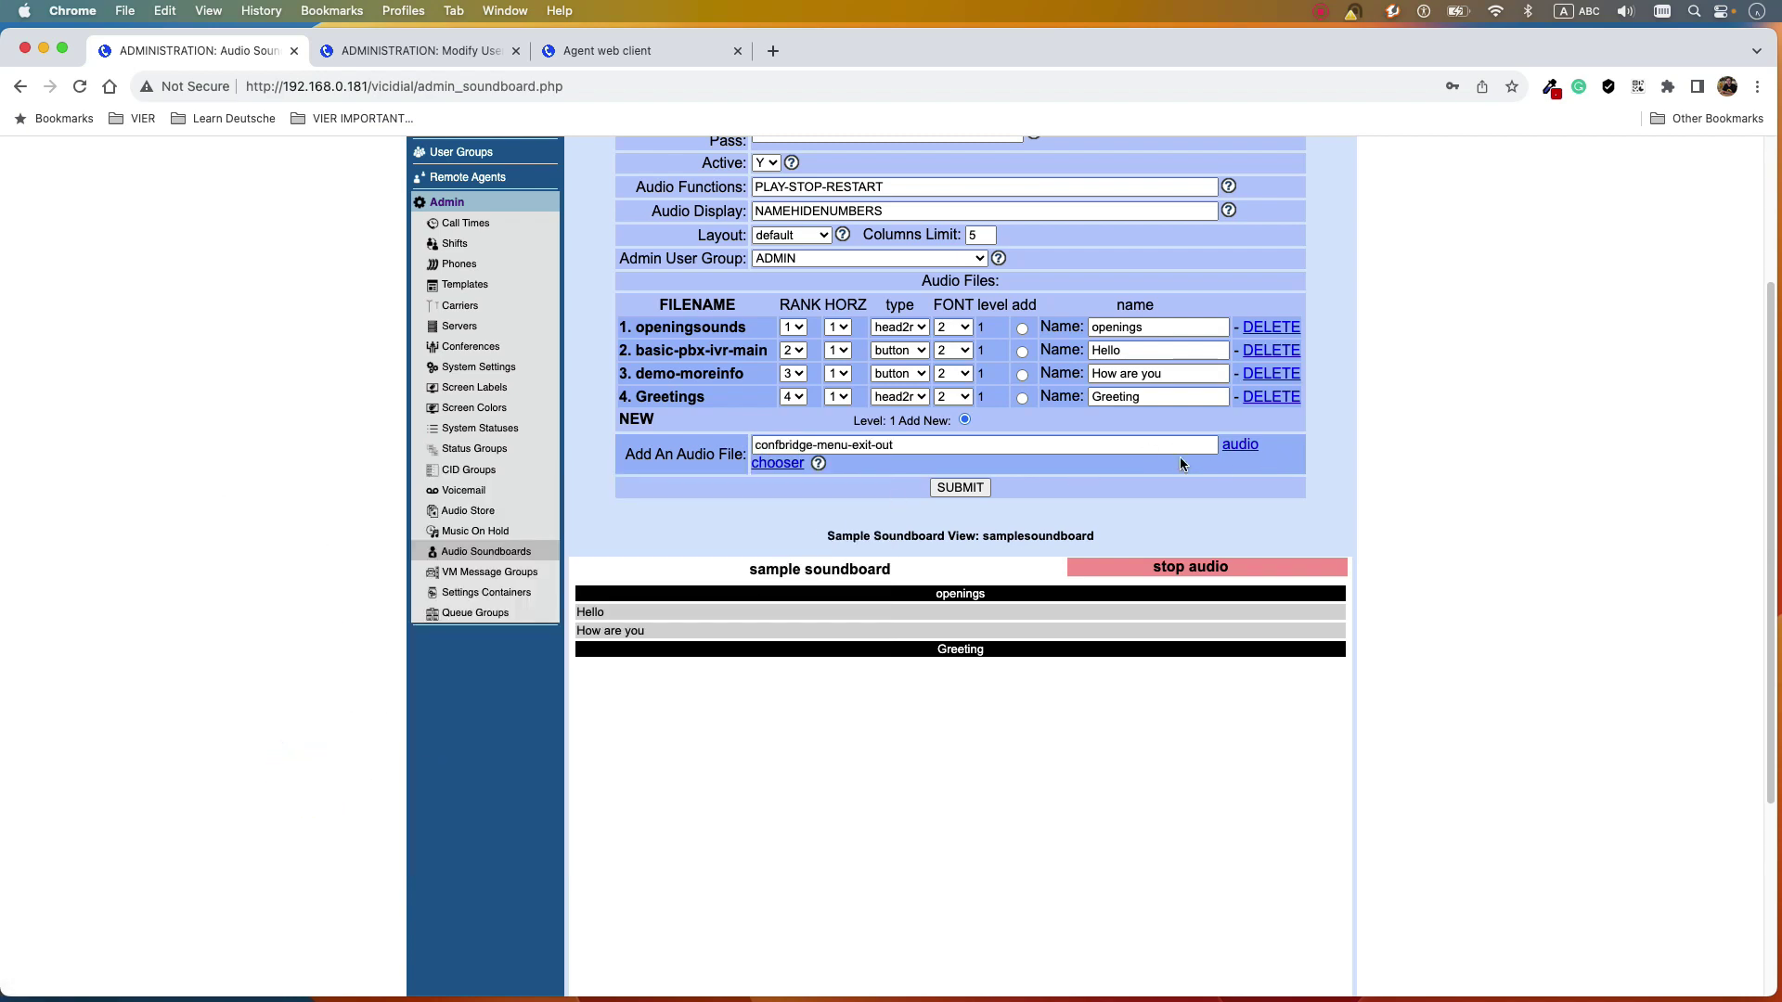
{"action": "left_click", "coordinate": [965, 485]}
- Set the confbridge-menu-exit-out entry's Name to "welcome" and submit the soundboard
{"action": "scroll", "coordinate": [993, 633], "scroll_direction": "down", "scroll_amount": 5}
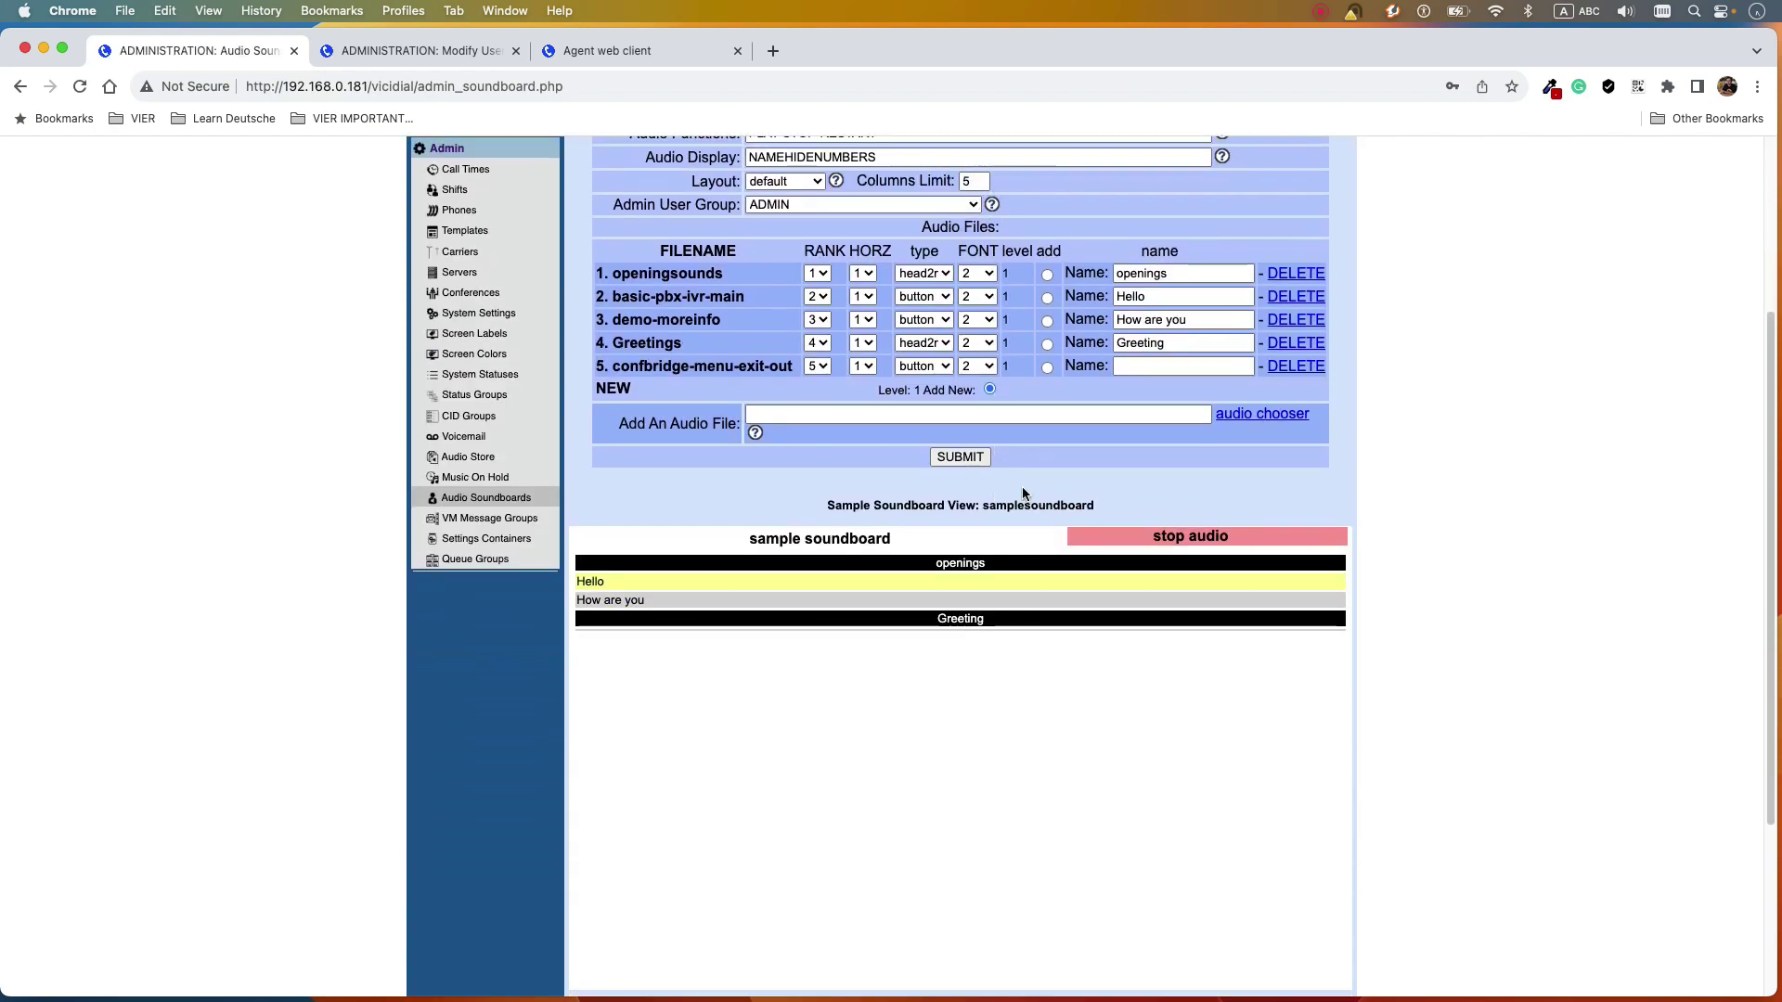
{"action": "left_click", "coordinate": [1160, 369]}
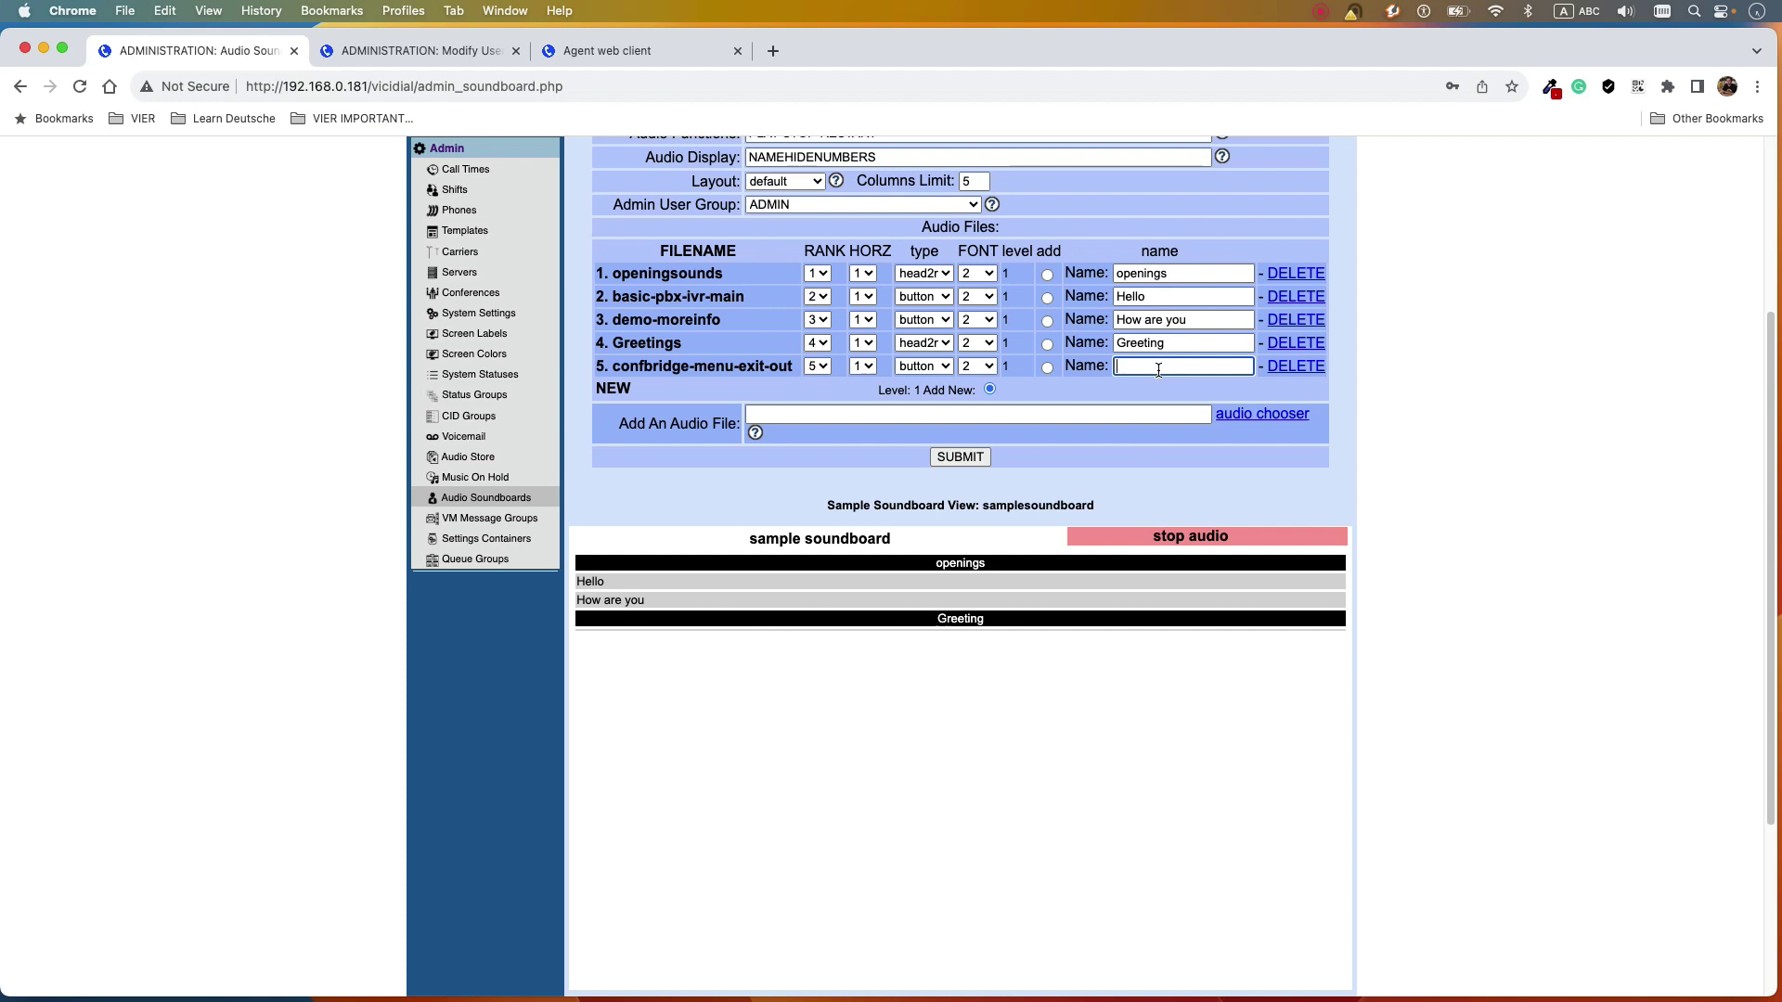
{"action": "type", "text": "Greetin"}
{"action": "key", "text": "BackSpace"}
{"action": "key", "text": "BackSpace"}
{"action": "key", "text": "BackSpace"}
{"action": "type", "text": "welcom"}
{"action": "left_click", "coordinate": [986, 455]}
- Add the transfer-successful audio file to the soundboard and submit it
{"action": "scroll", "coordinate": [650, 650], "scroll_direction": "down", "scroll_amount": 5}
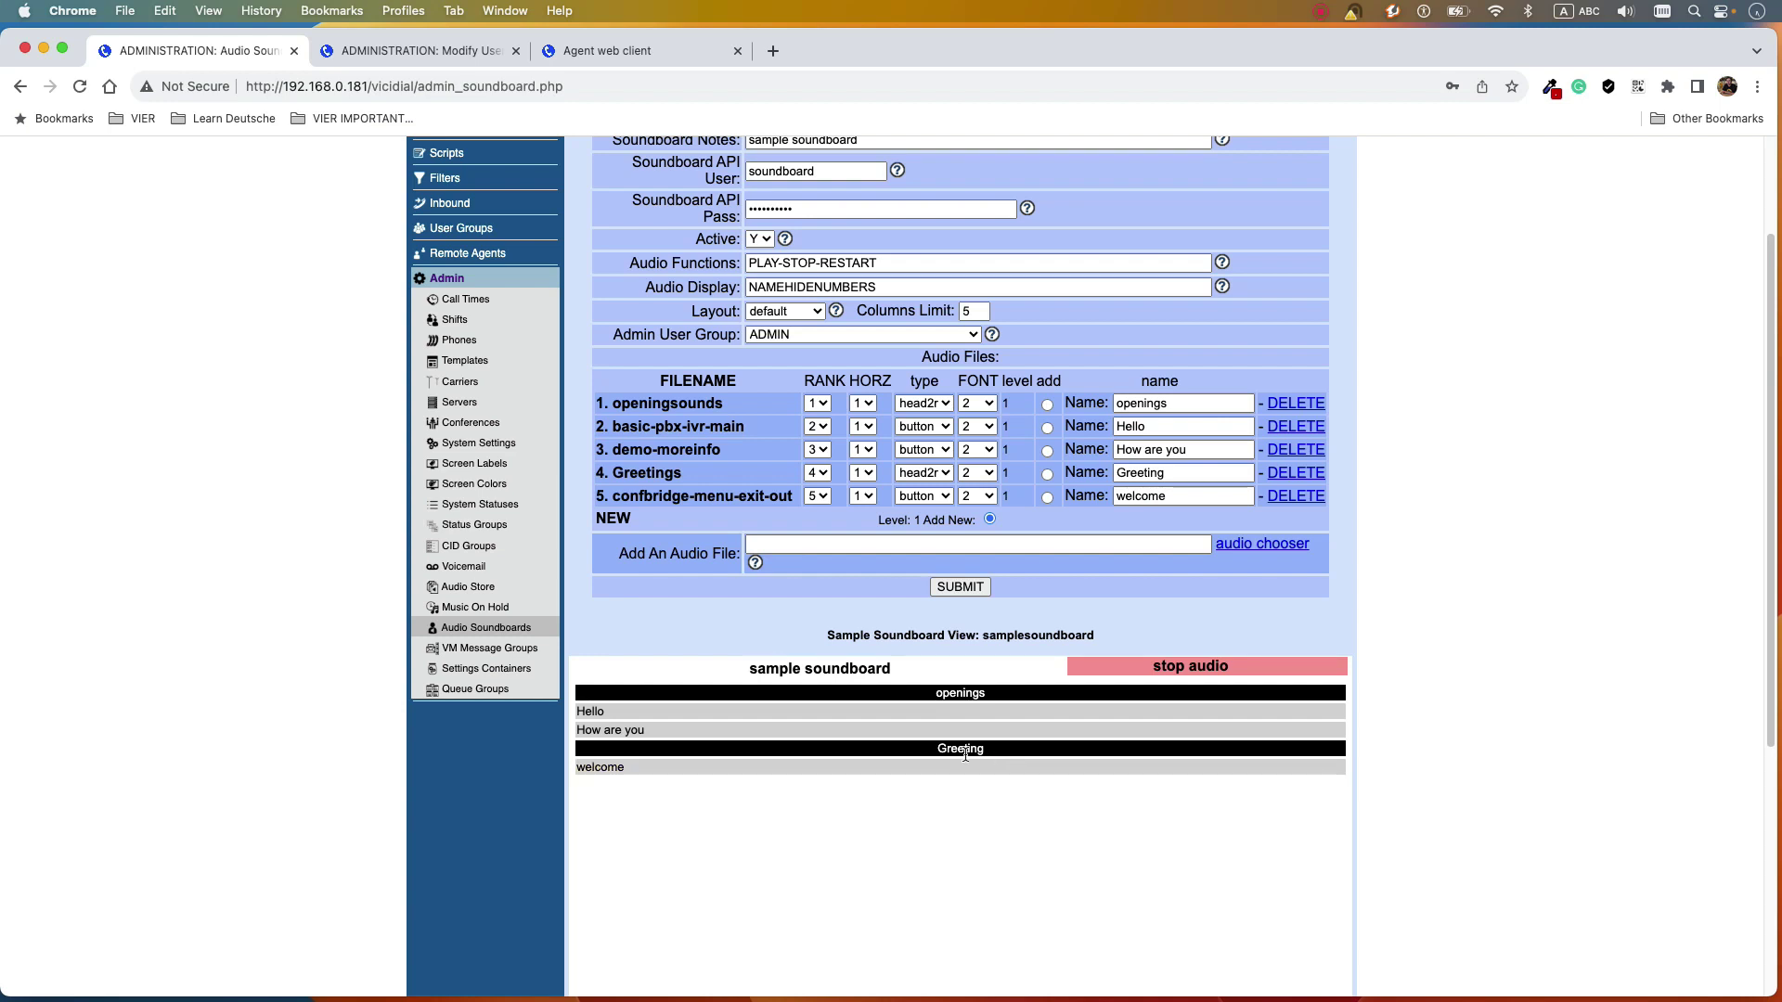
{"action": "left_click", "coordinate": [903, 540]}
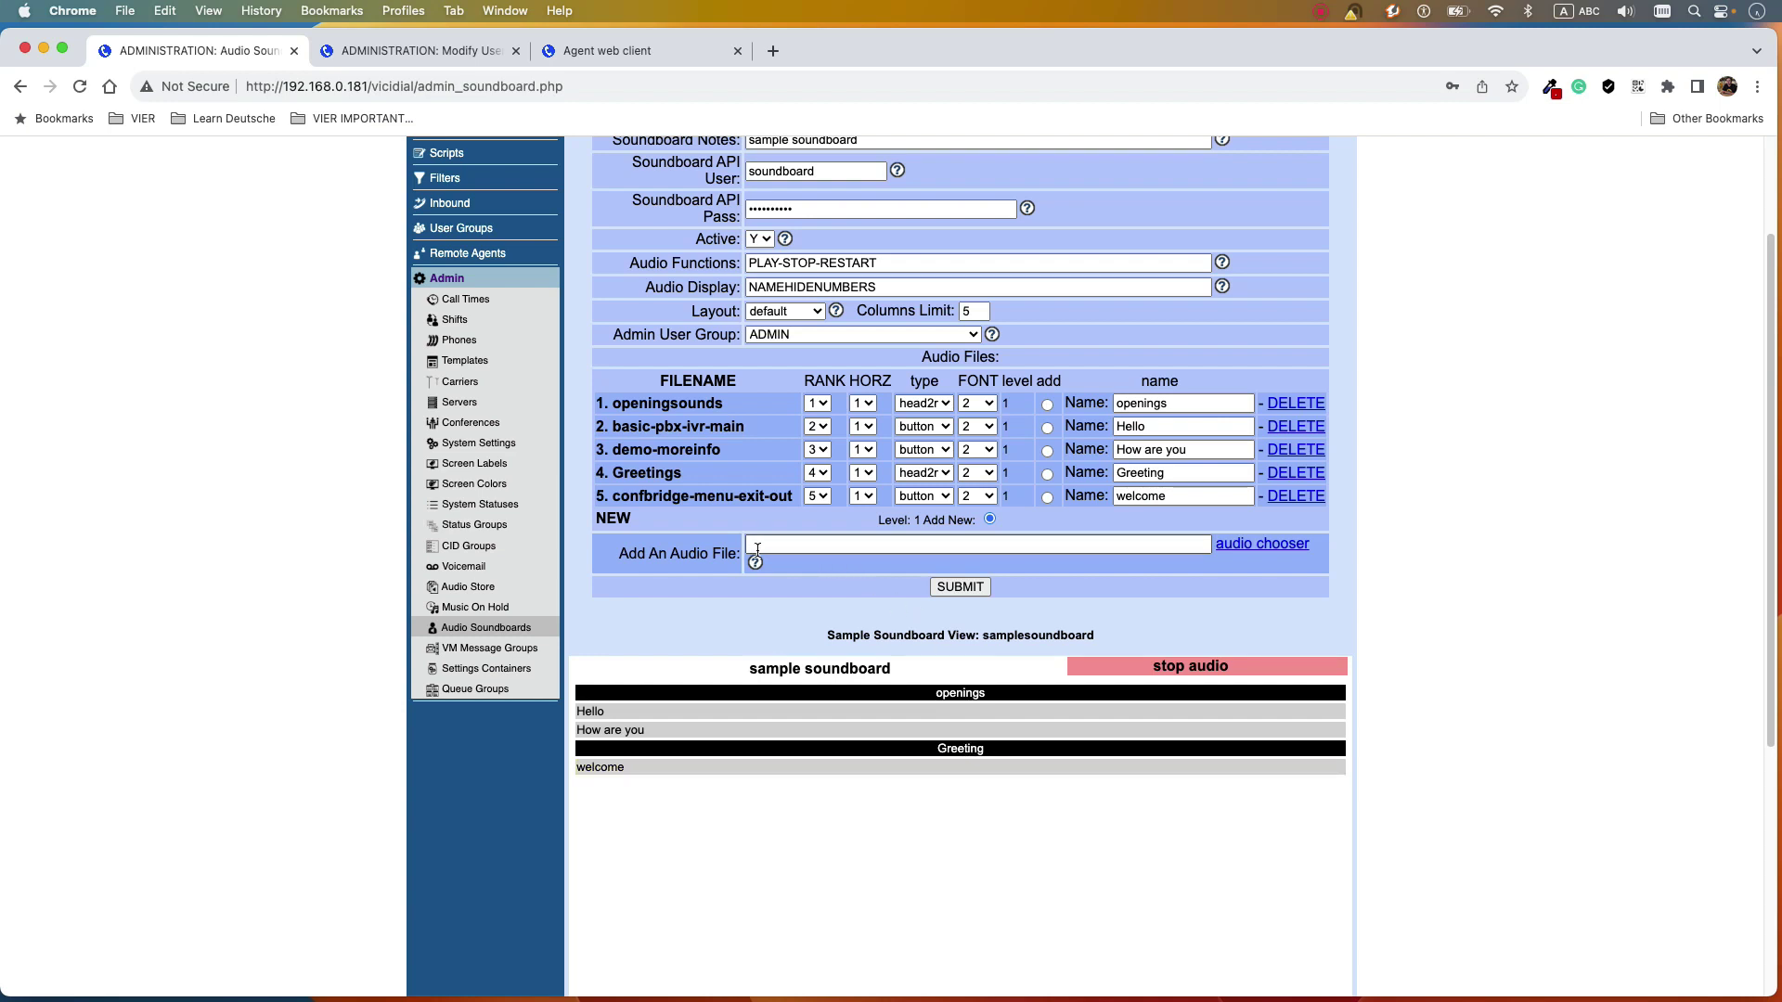
{"action": "left_click", "coordinate": [1249, 543]}
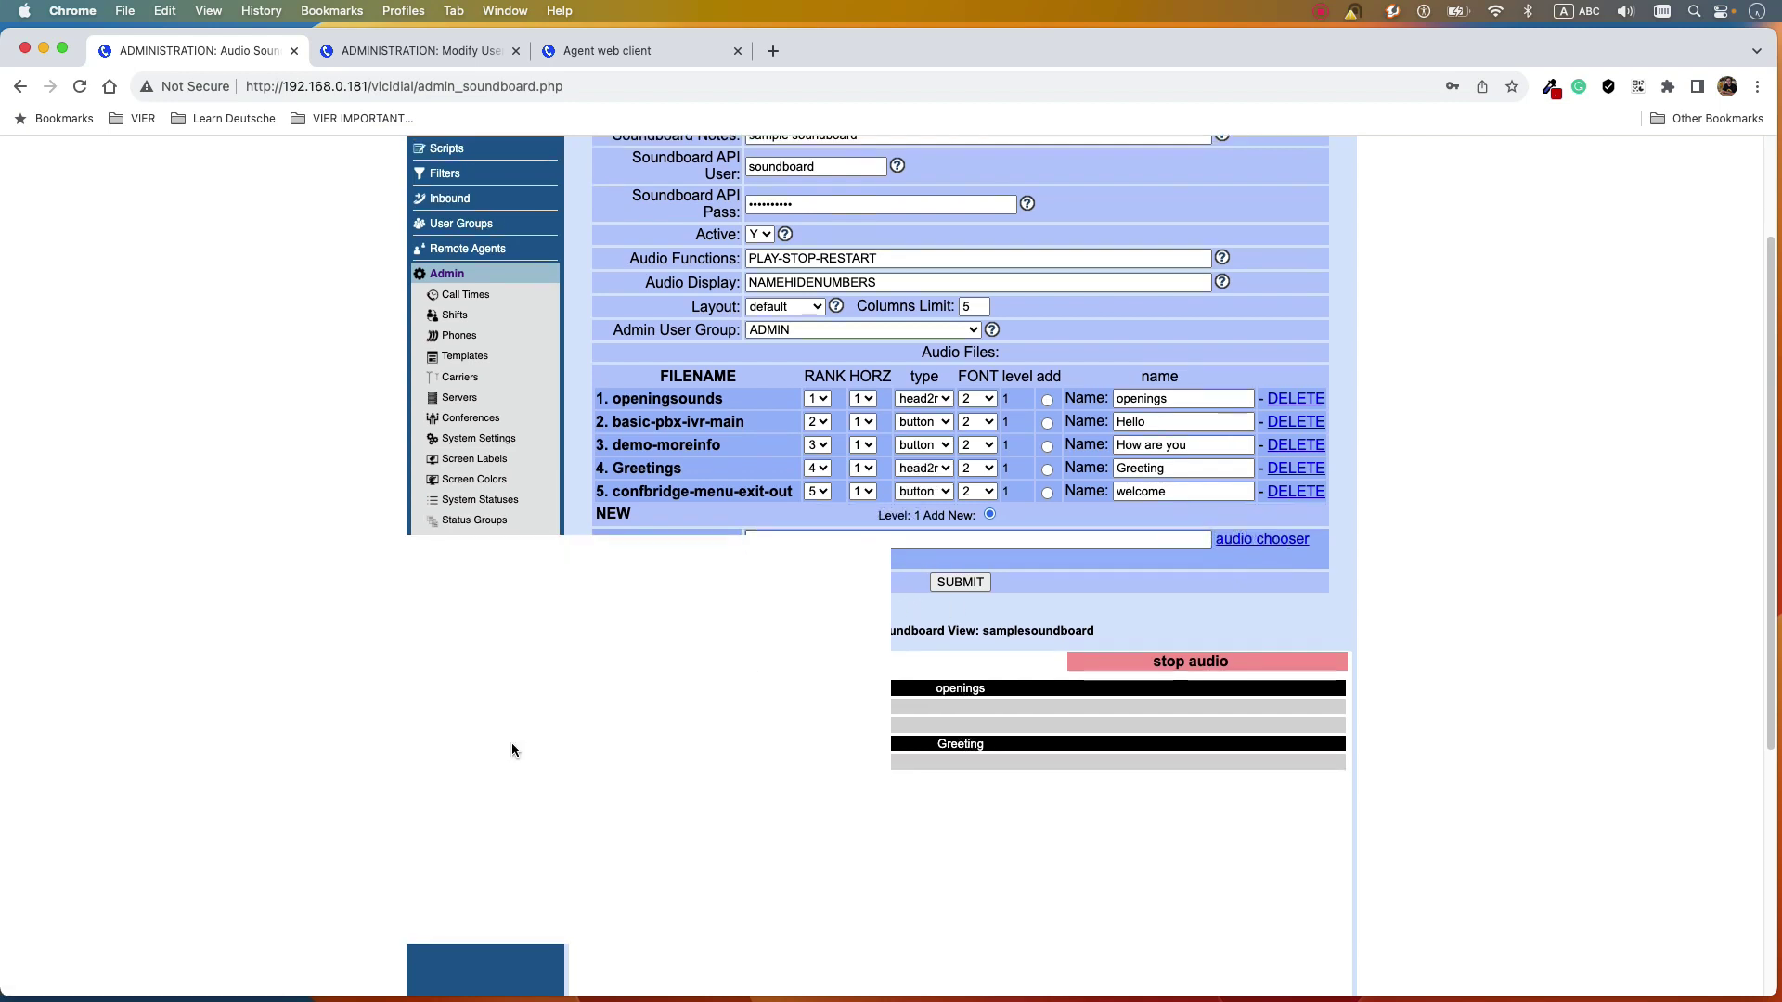
{"action": "scroll", "coordinate": [517, 701], "scroll_direction": "down", "scroll_amount": 1}
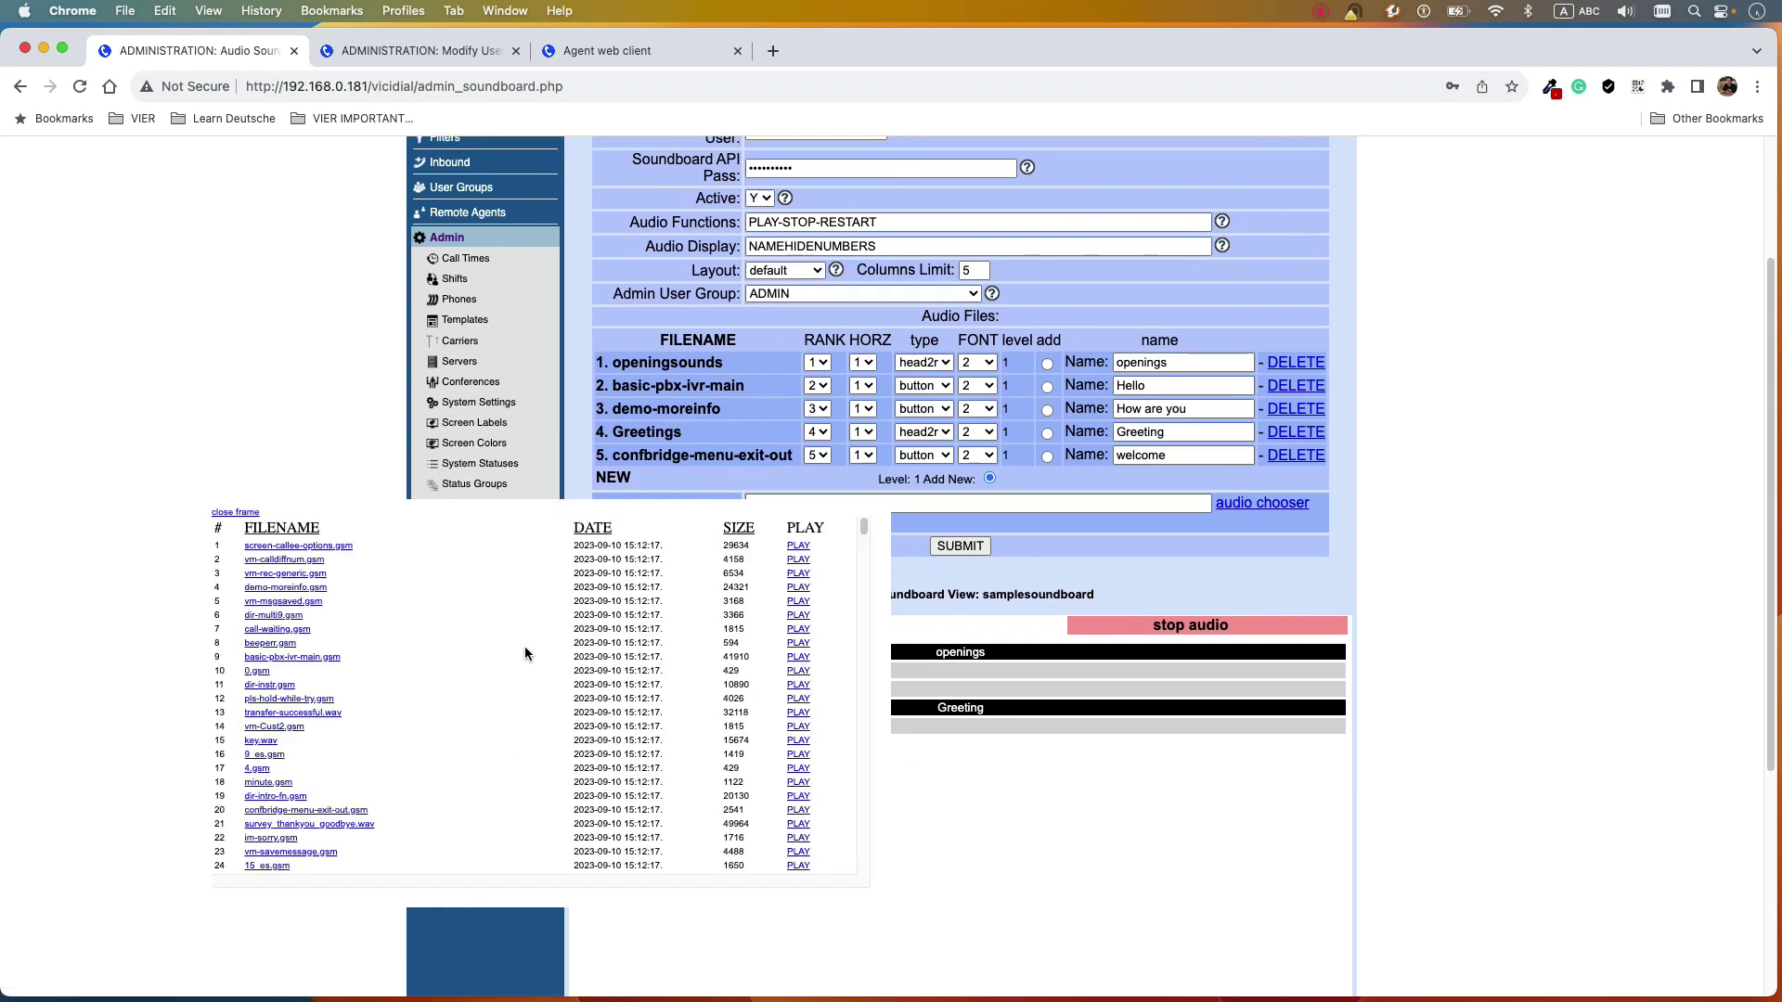
{"action": "left_click", "coordinate": [288, 713]}
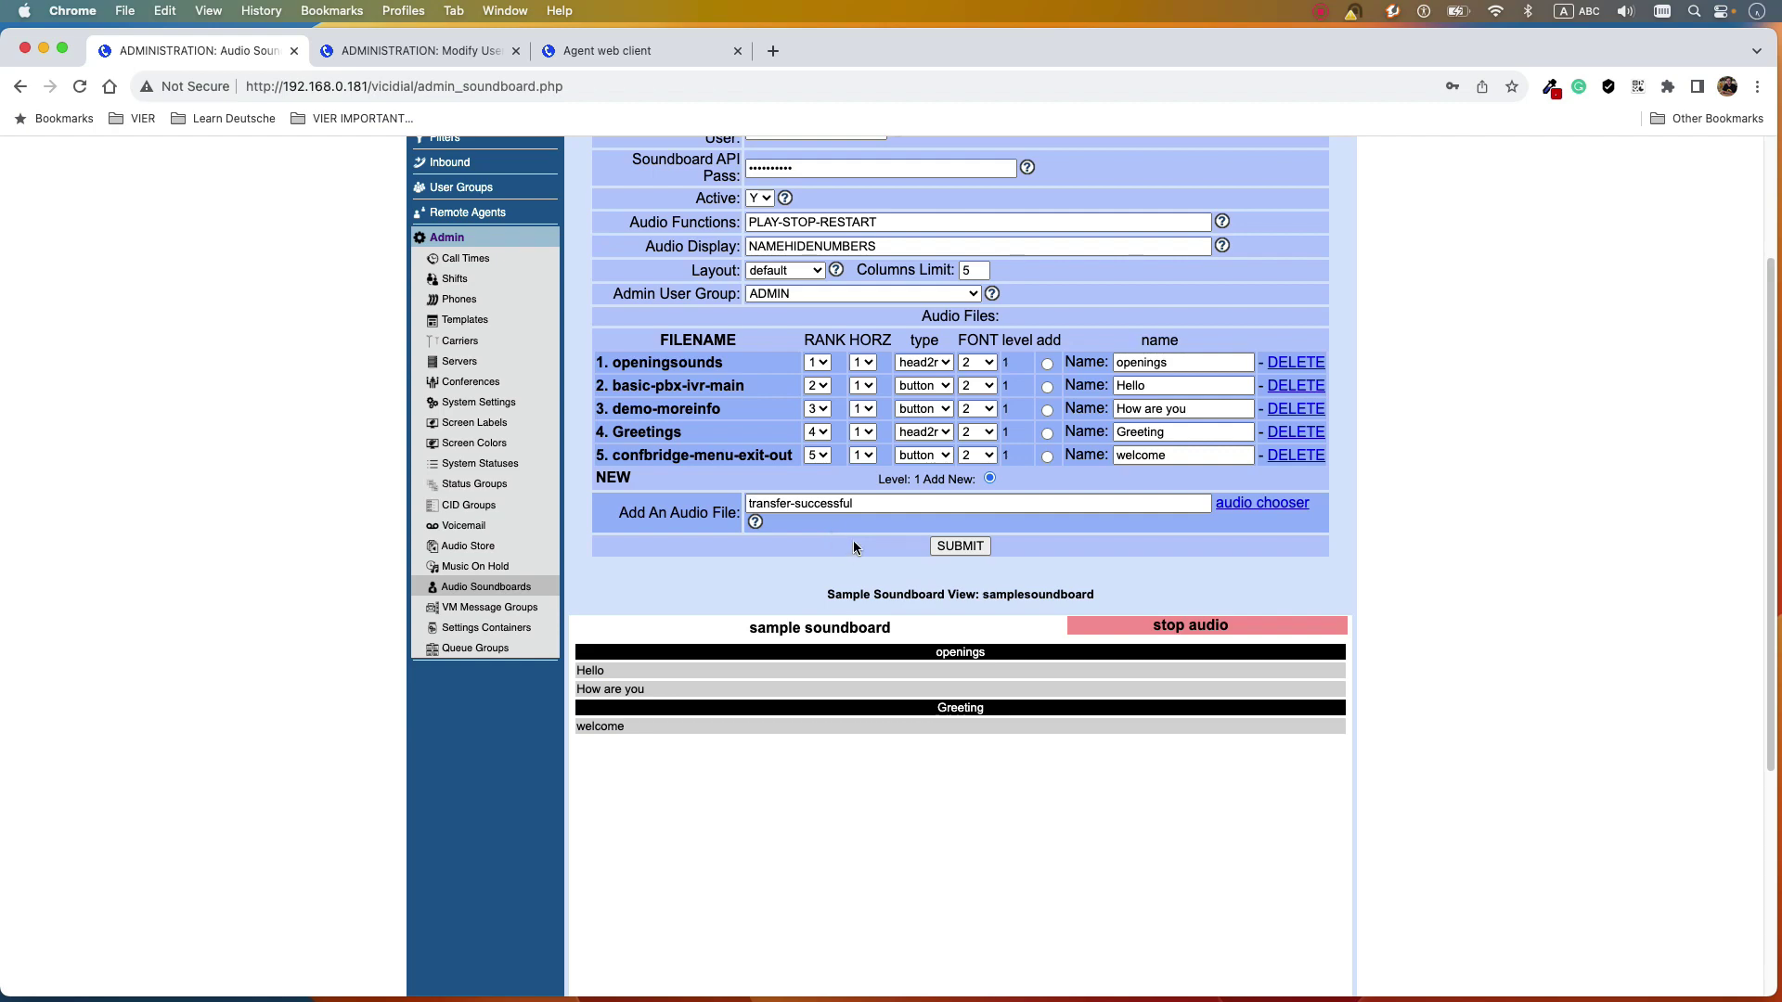
{"action": "left_click", "coordinate": [951, 545]}
{"action": "scroll", "coordinate": [1028, 598], "scroll_direction": "down", "scroll_amount": 5}
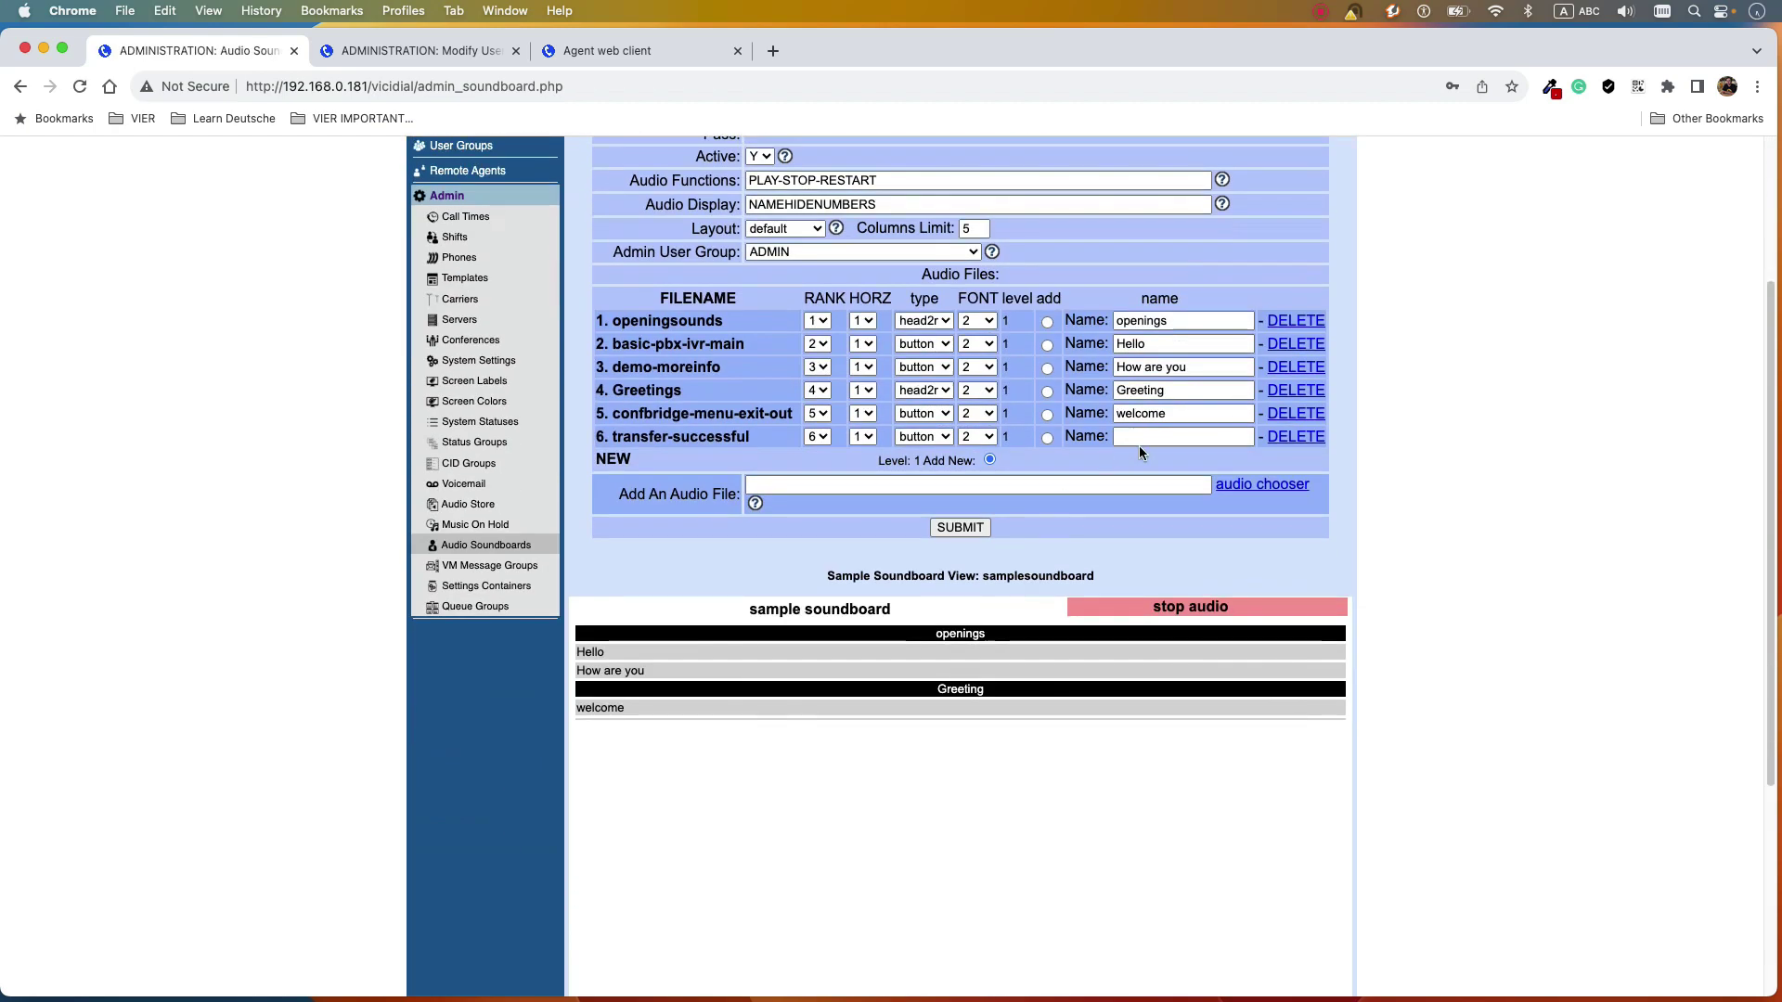
- Set the transfer-successful entry's Name to "greeting2" and submit the soundboard
{"action": "left_click", "coordinate": [1154, 439]}
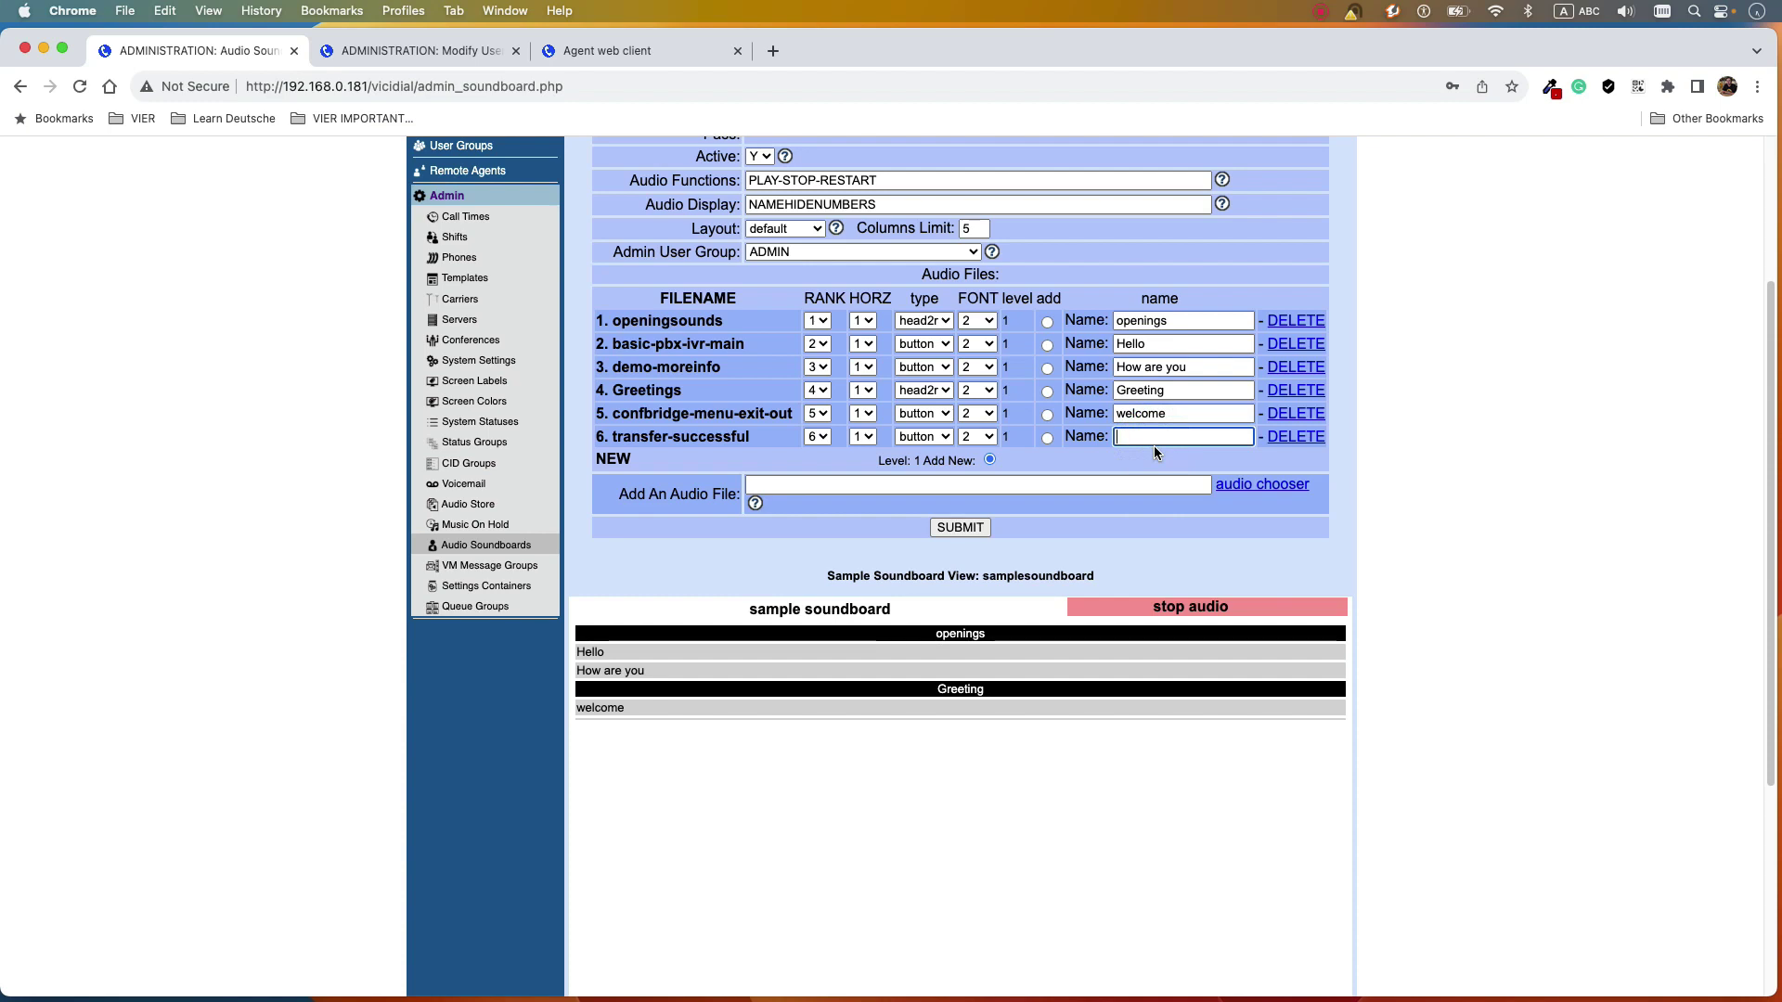
{"action": "type", "text": "greeting2"}
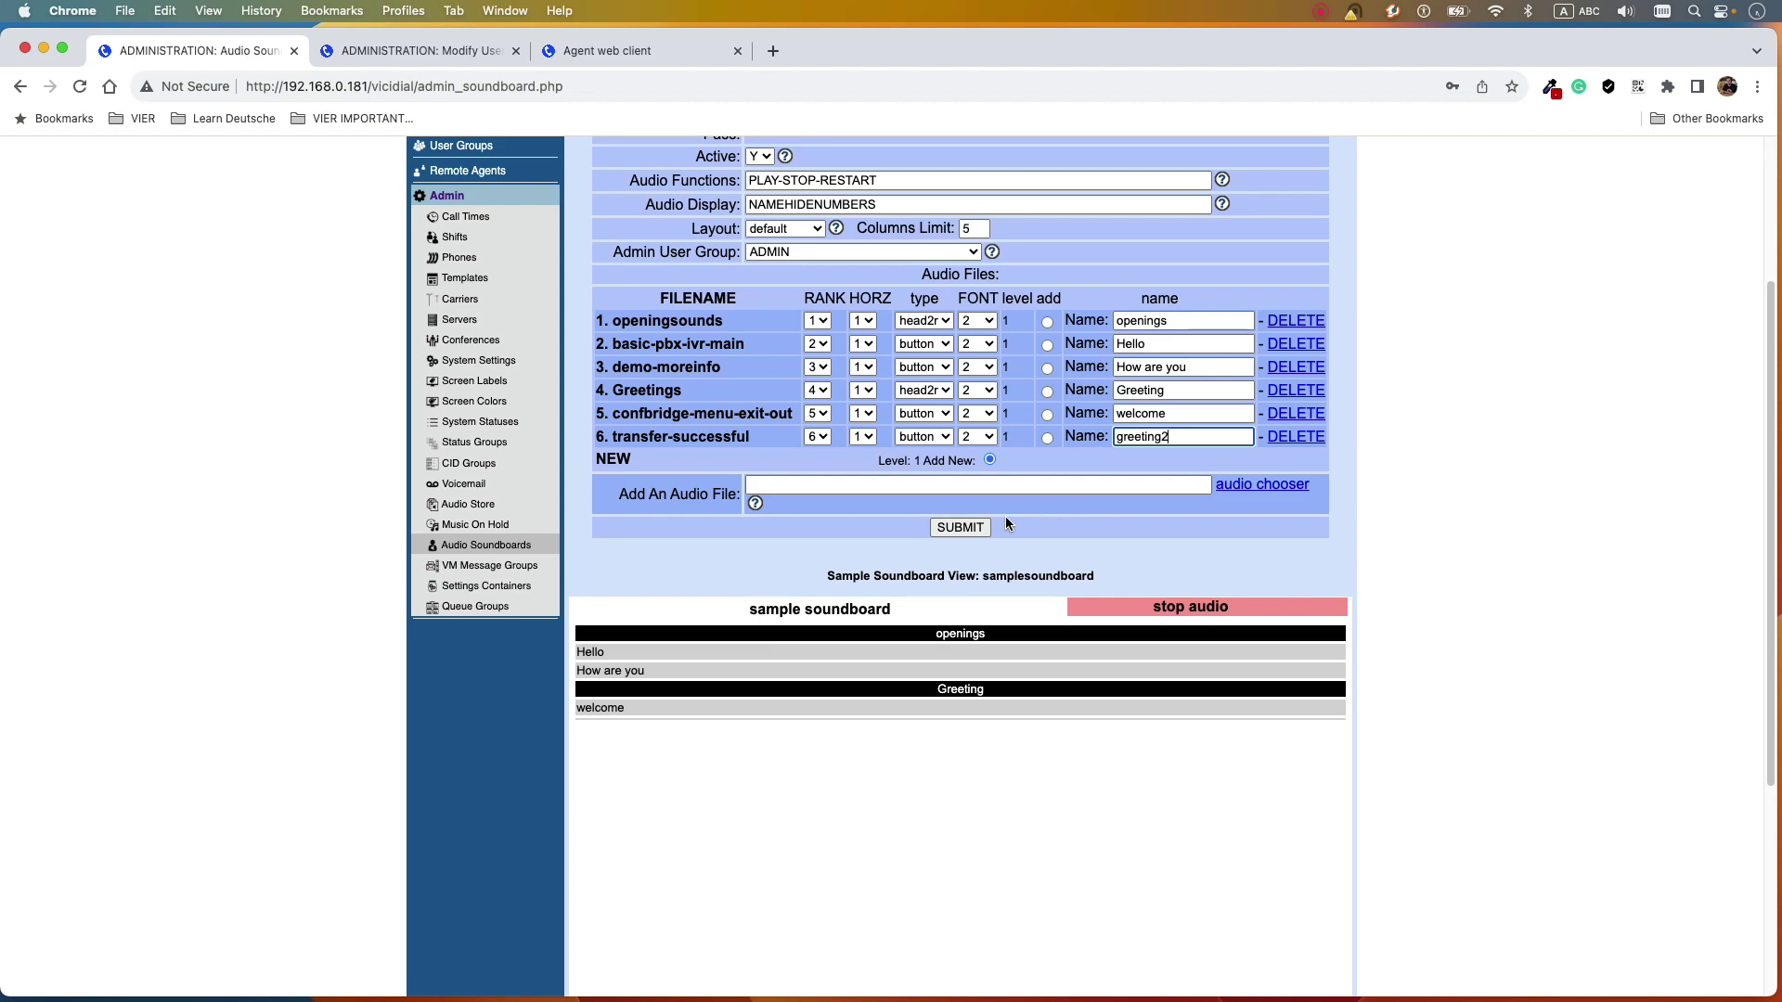
{"action": "left_click", "coordinate": [962, 526]}
{"action": "scroll", "coordinate": [1029, 631], "scroll_direction": "down", "scroll_amount": 5}
{"action": "left_click", "coordinate": [649, 591]}
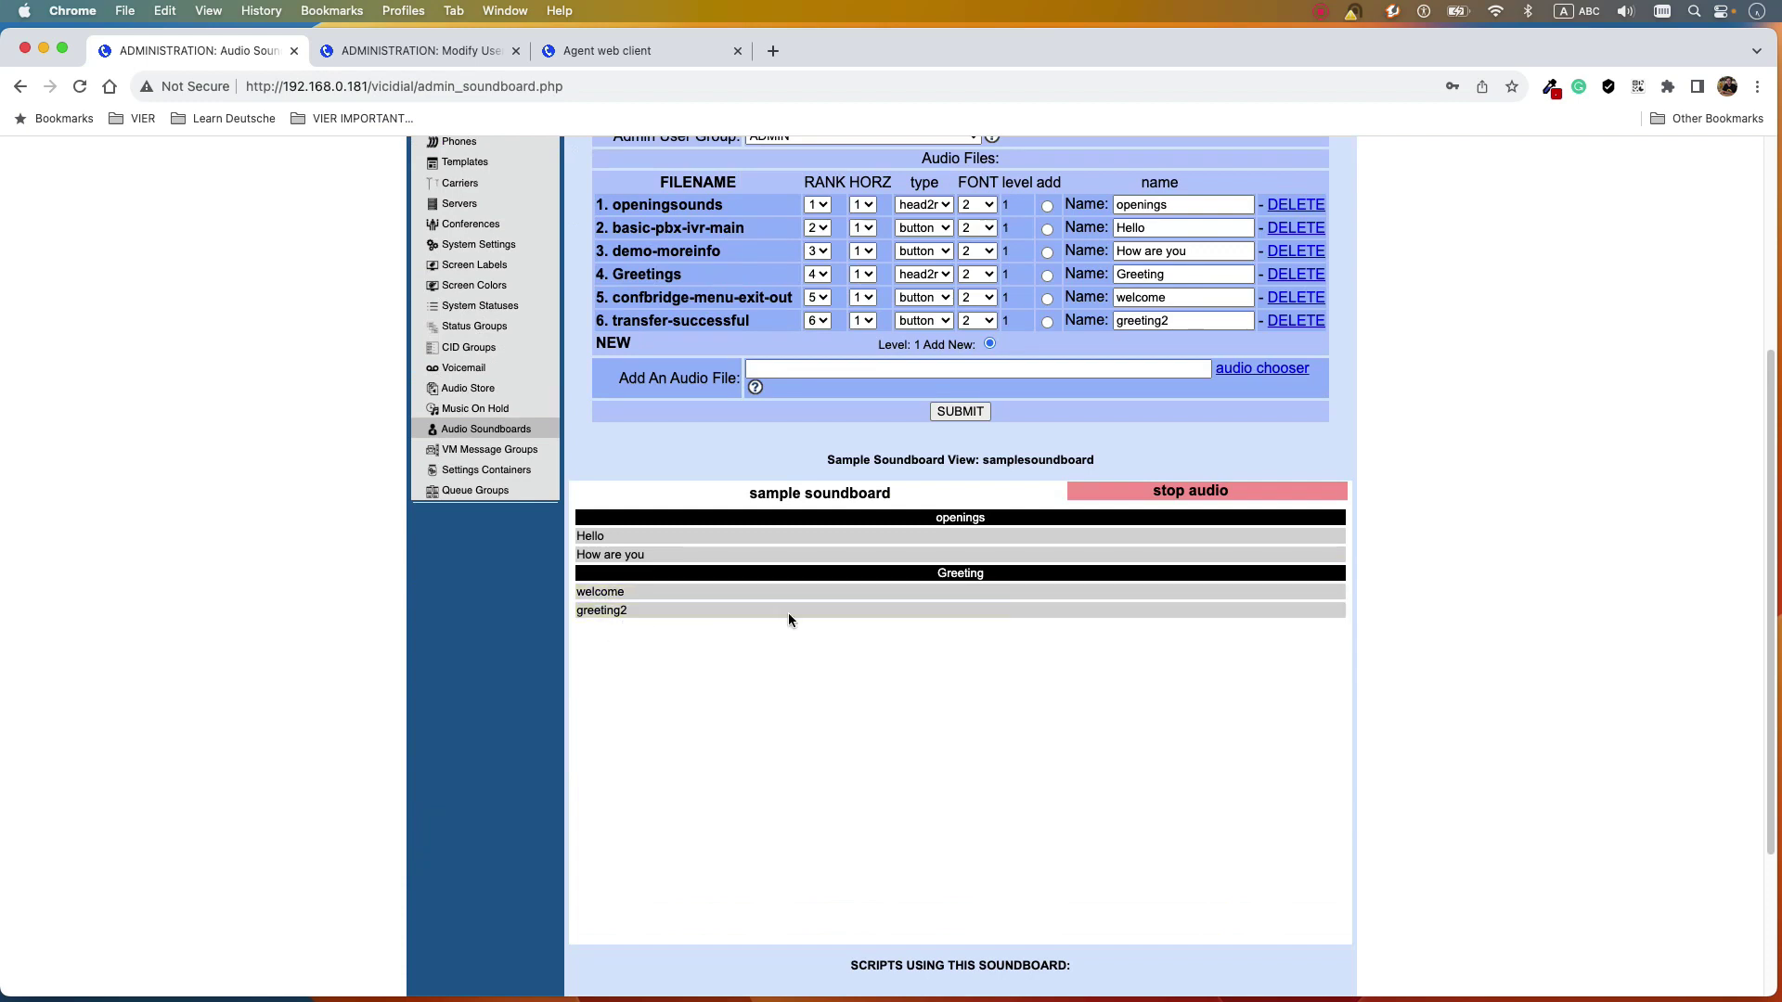
- Set the ranks of Greetings to 1, confbridge-menu-exit-out to 2 and transfer-successful to 3, and submit the soundboard
{"action": "left_click_drag", "start_coordinate": [929, 576], "coordinate": [987, 577]}
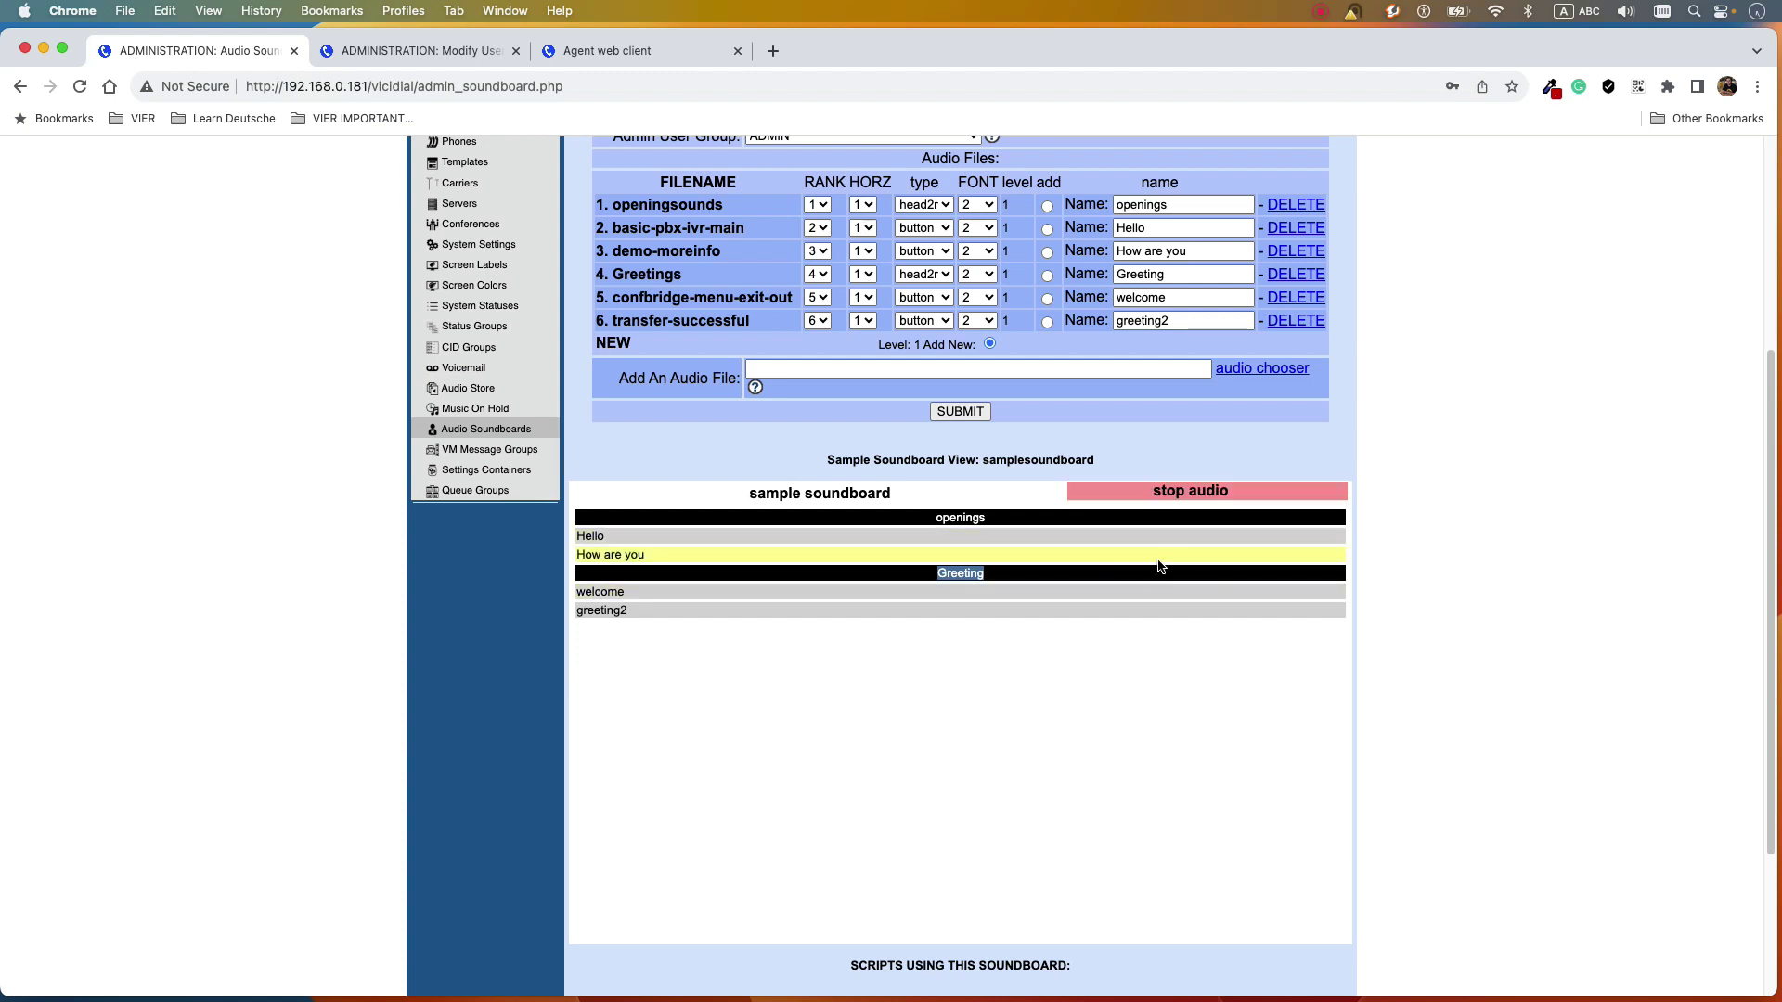
{"action": "scroll", "coordinate": [748, 236], "scroll_direction": "up", "scroll_amount": 1}
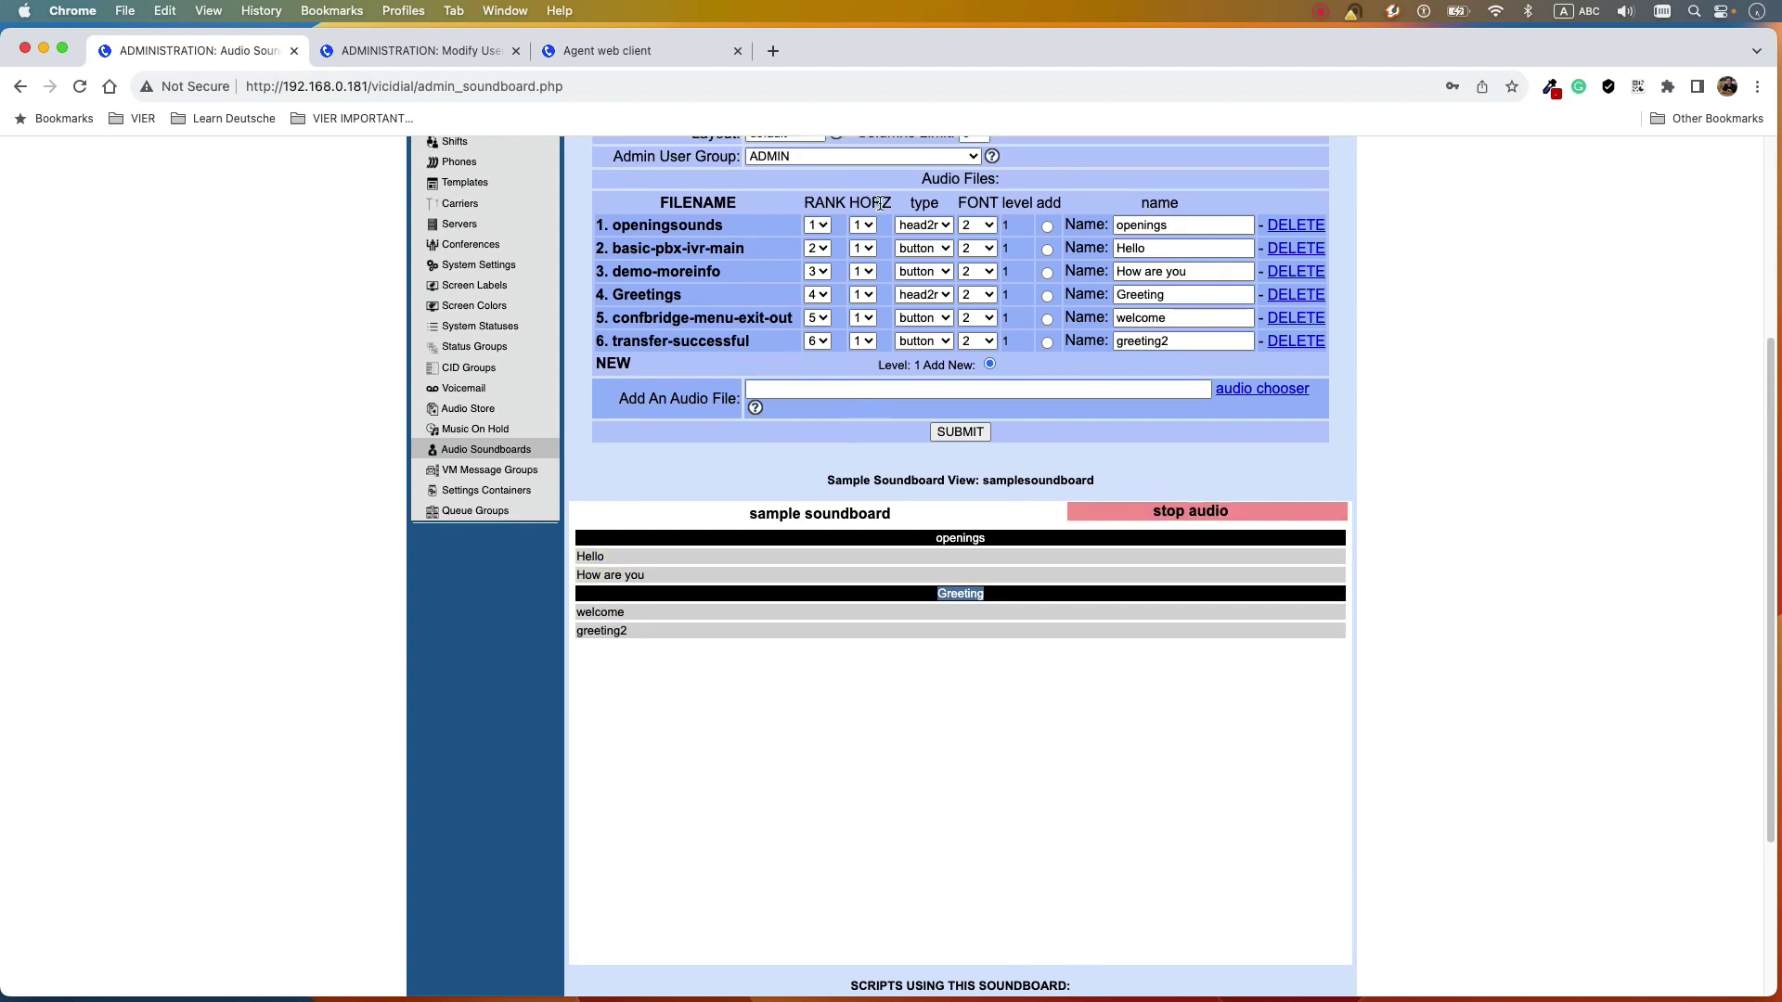
{"action": "left_click", "coordinate": [959, 595]}
{"action": "left_click", "coordinate": [822, 296]}
{"action": "left_click", "coordinate": [820, 321]}
{"action": "left_click", "coordinate": [819, 318]}
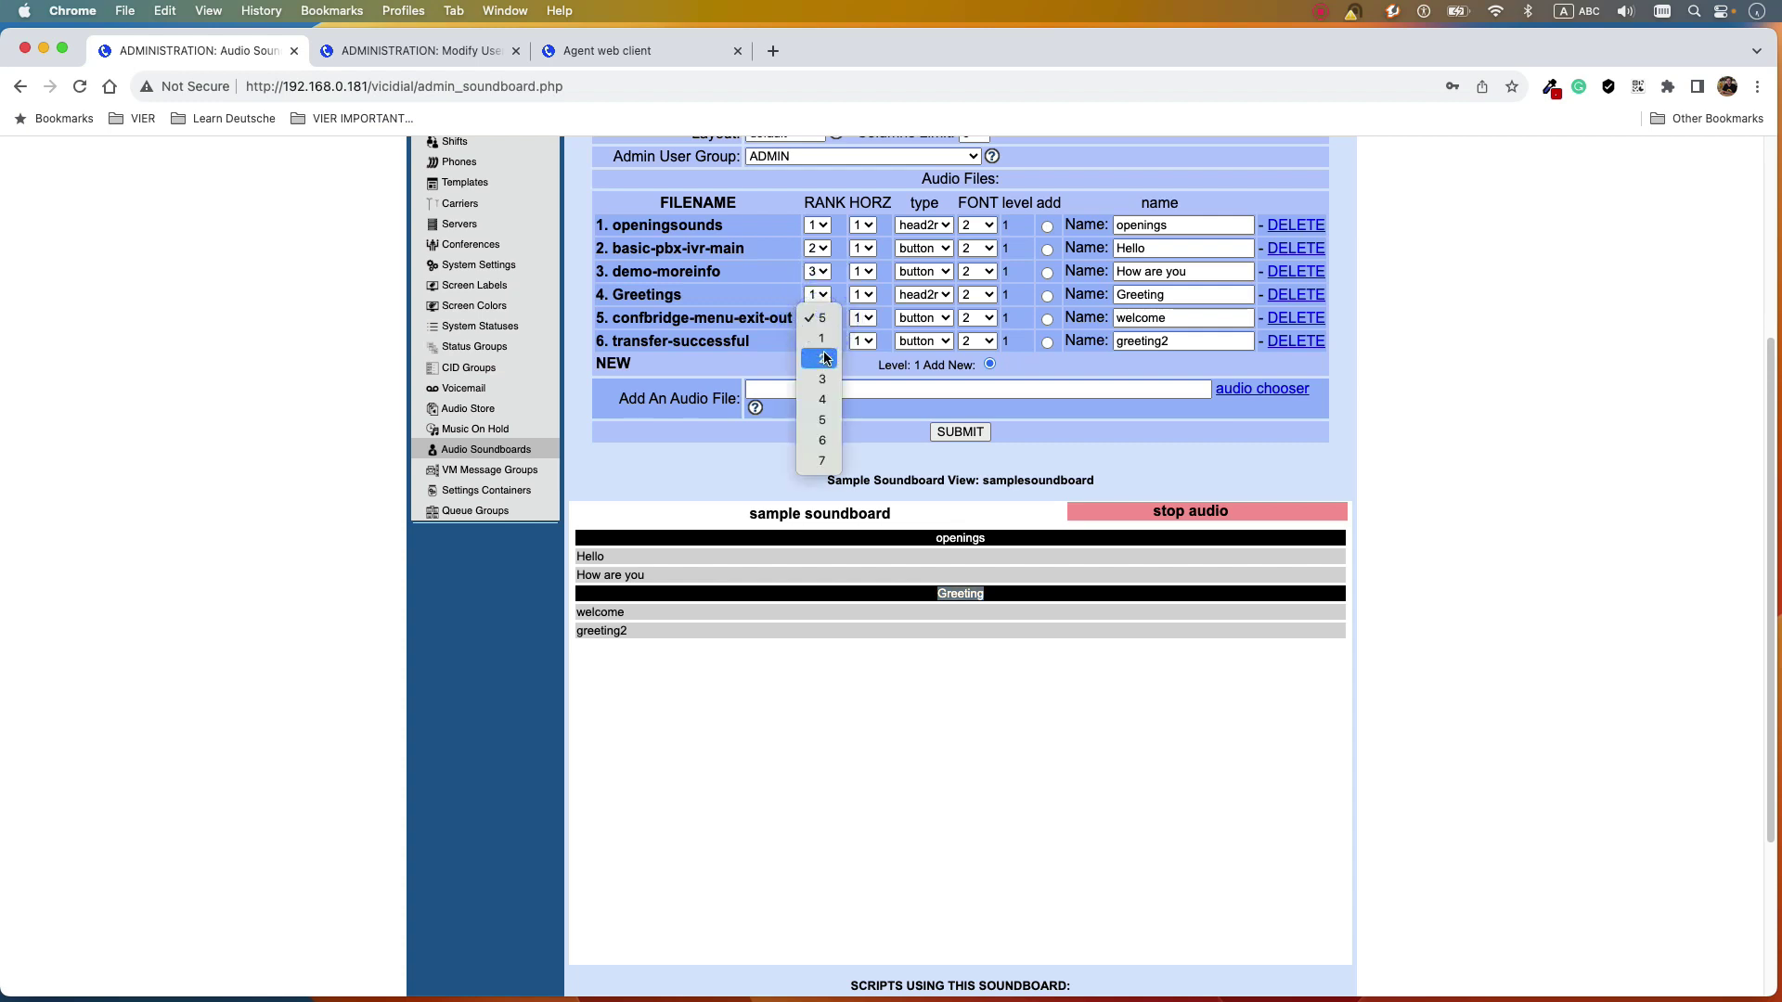
{"action": "left_click", "coordinate": [749, 341]}
{"action": "left_click", "coordinate": [814, 318]}
{"action": "left_click", "coordinate": [816, 359]}
{"action": "left_click", "coordinate": [817, 340]}
{"action": "left_click", "coordinate": [828, 385]}
{"action": "left_click", "coordinate": [818, 341]}
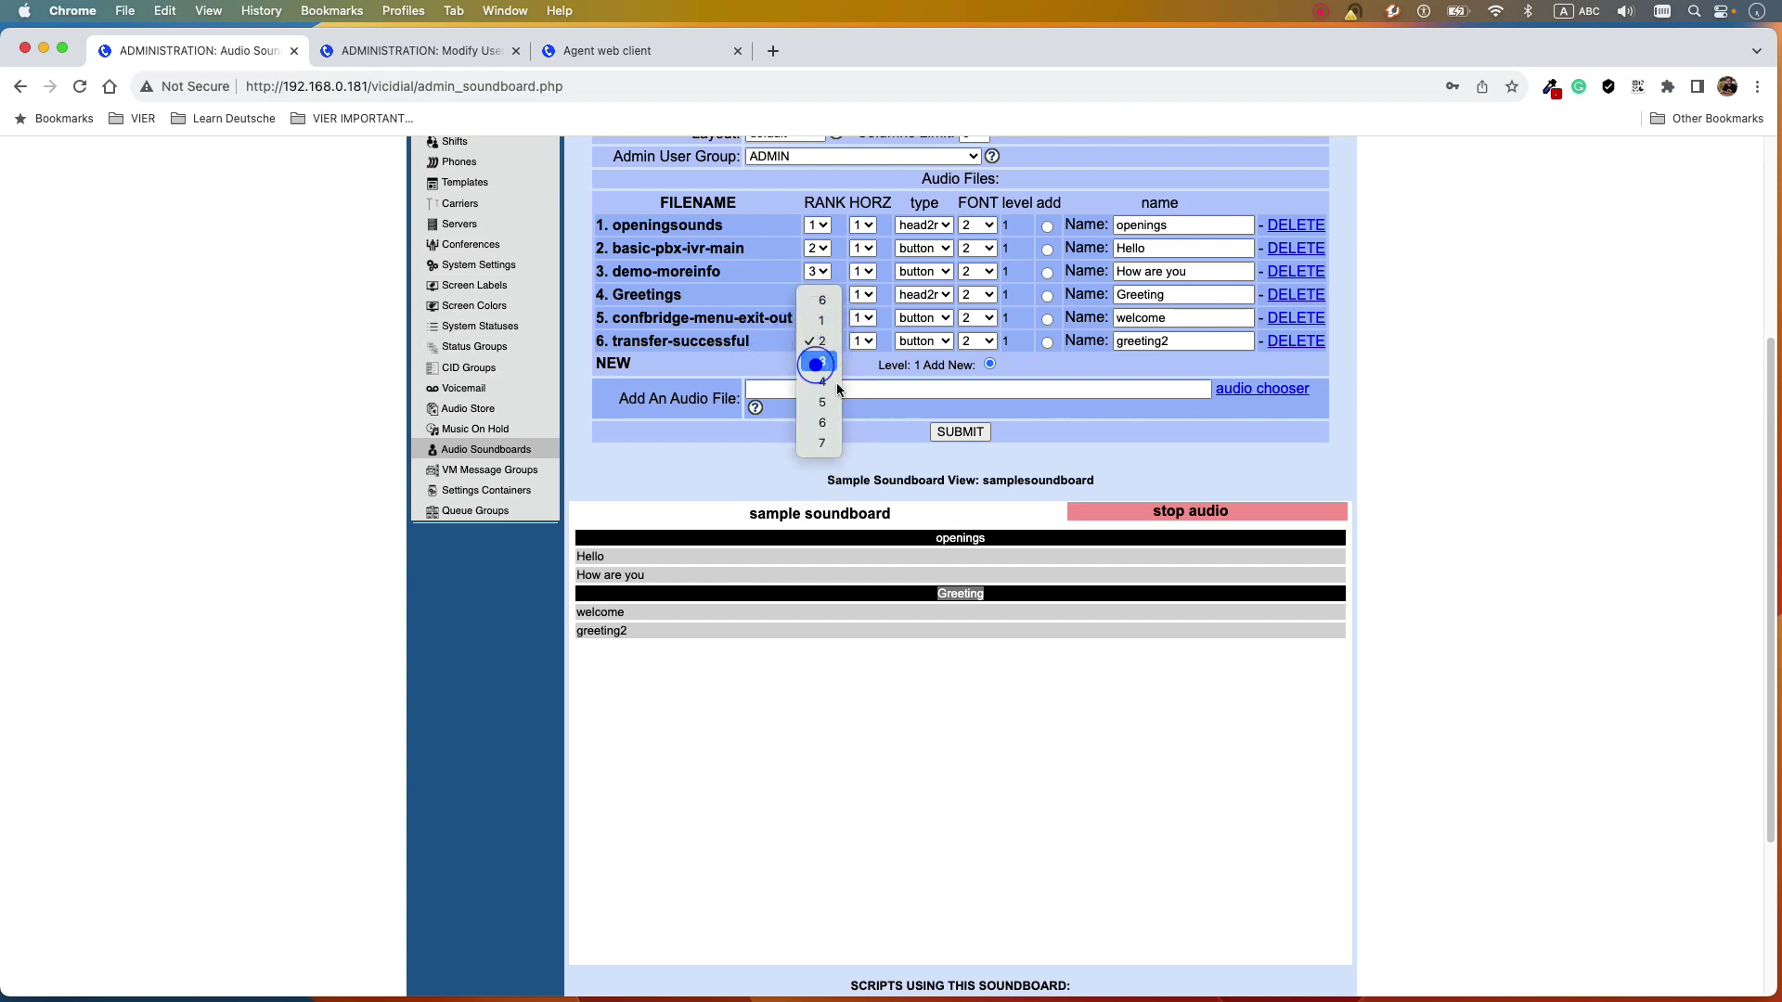
{"action": "left_click", "coordinate": [829, 381]}
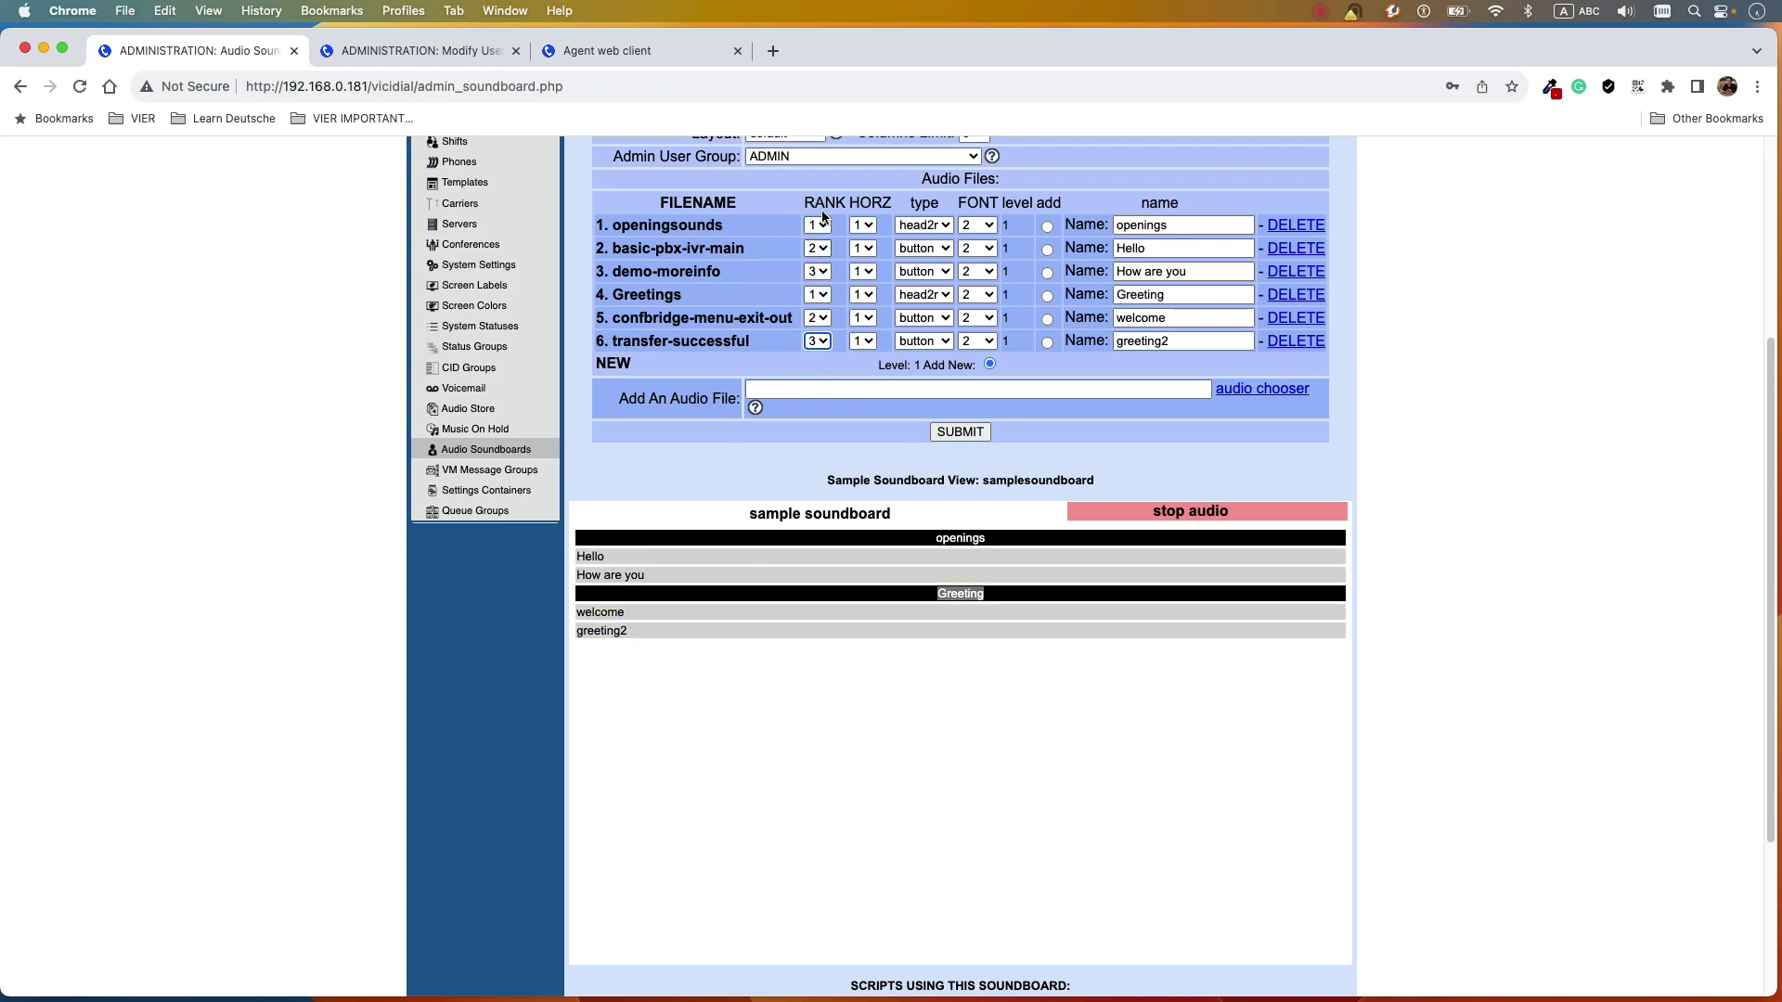
{"action": "left_click", "coordinate": [967, 433]}
{"action": "scroll", "coordinate": [960, 682], "scroll_direction": "down", "scroll_amount": 5}
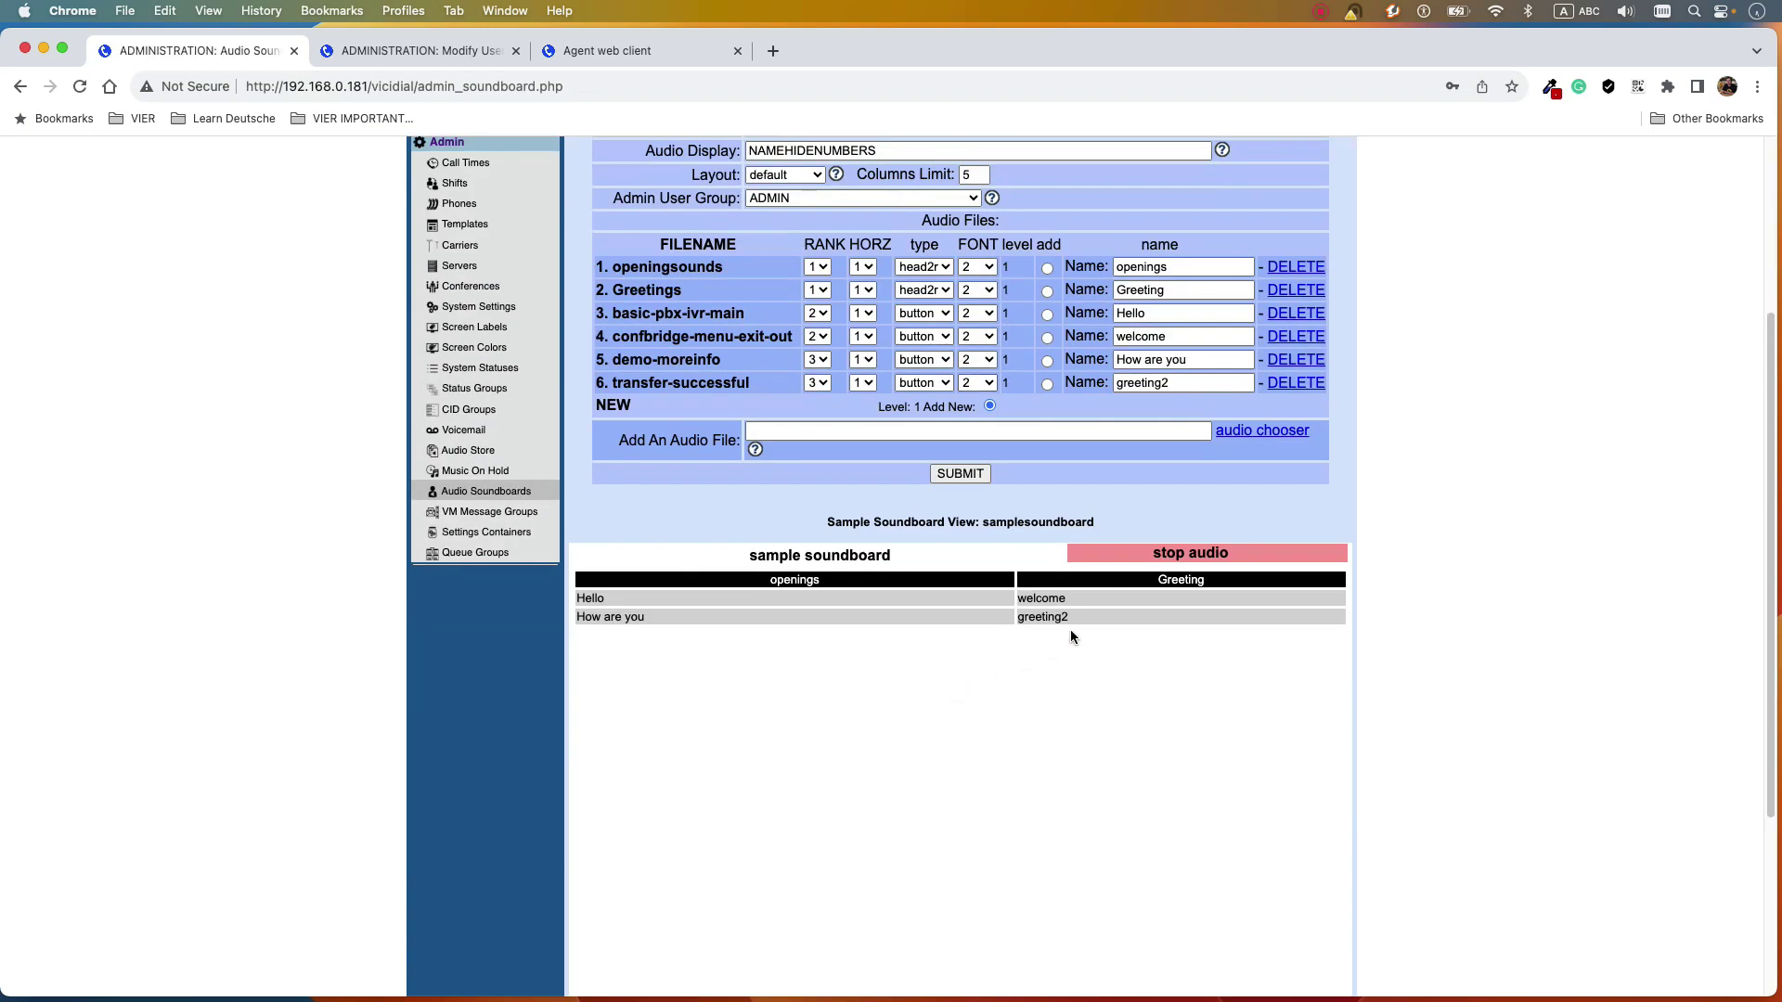
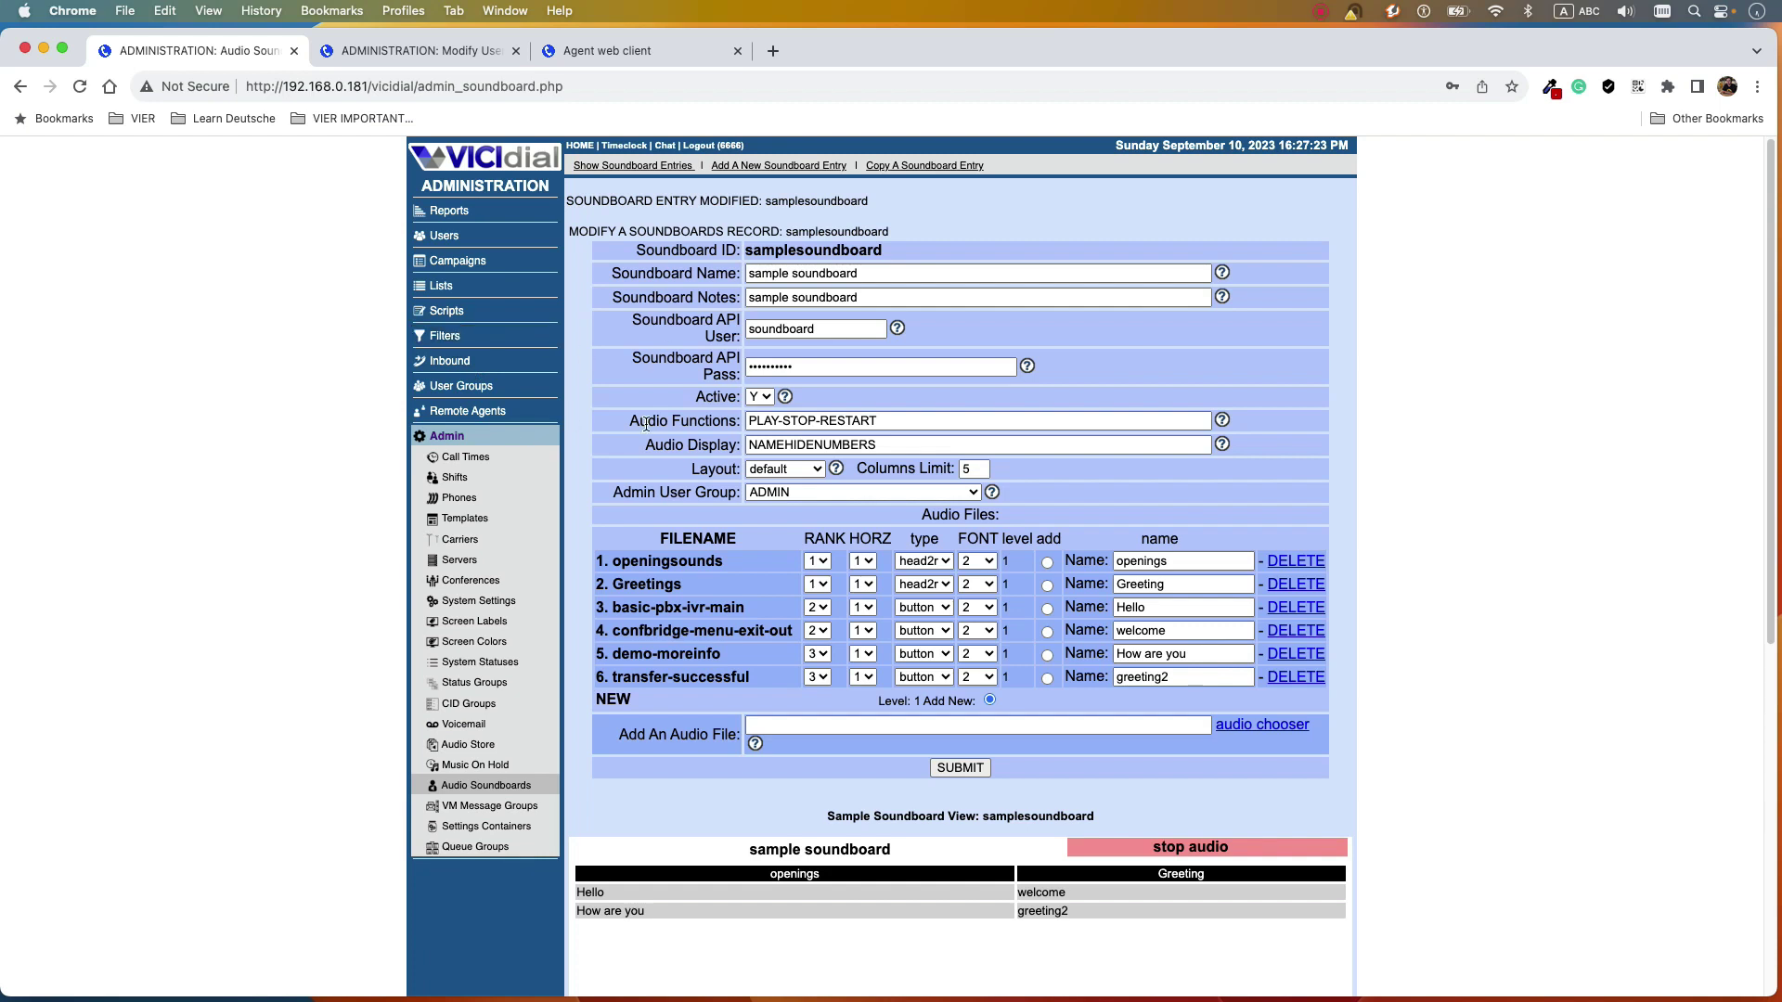
- Copy the full iframe code from the Script Text of the existing SOUNDBOARD script
{"action": "left_click", "coordinate": [444, 312]}
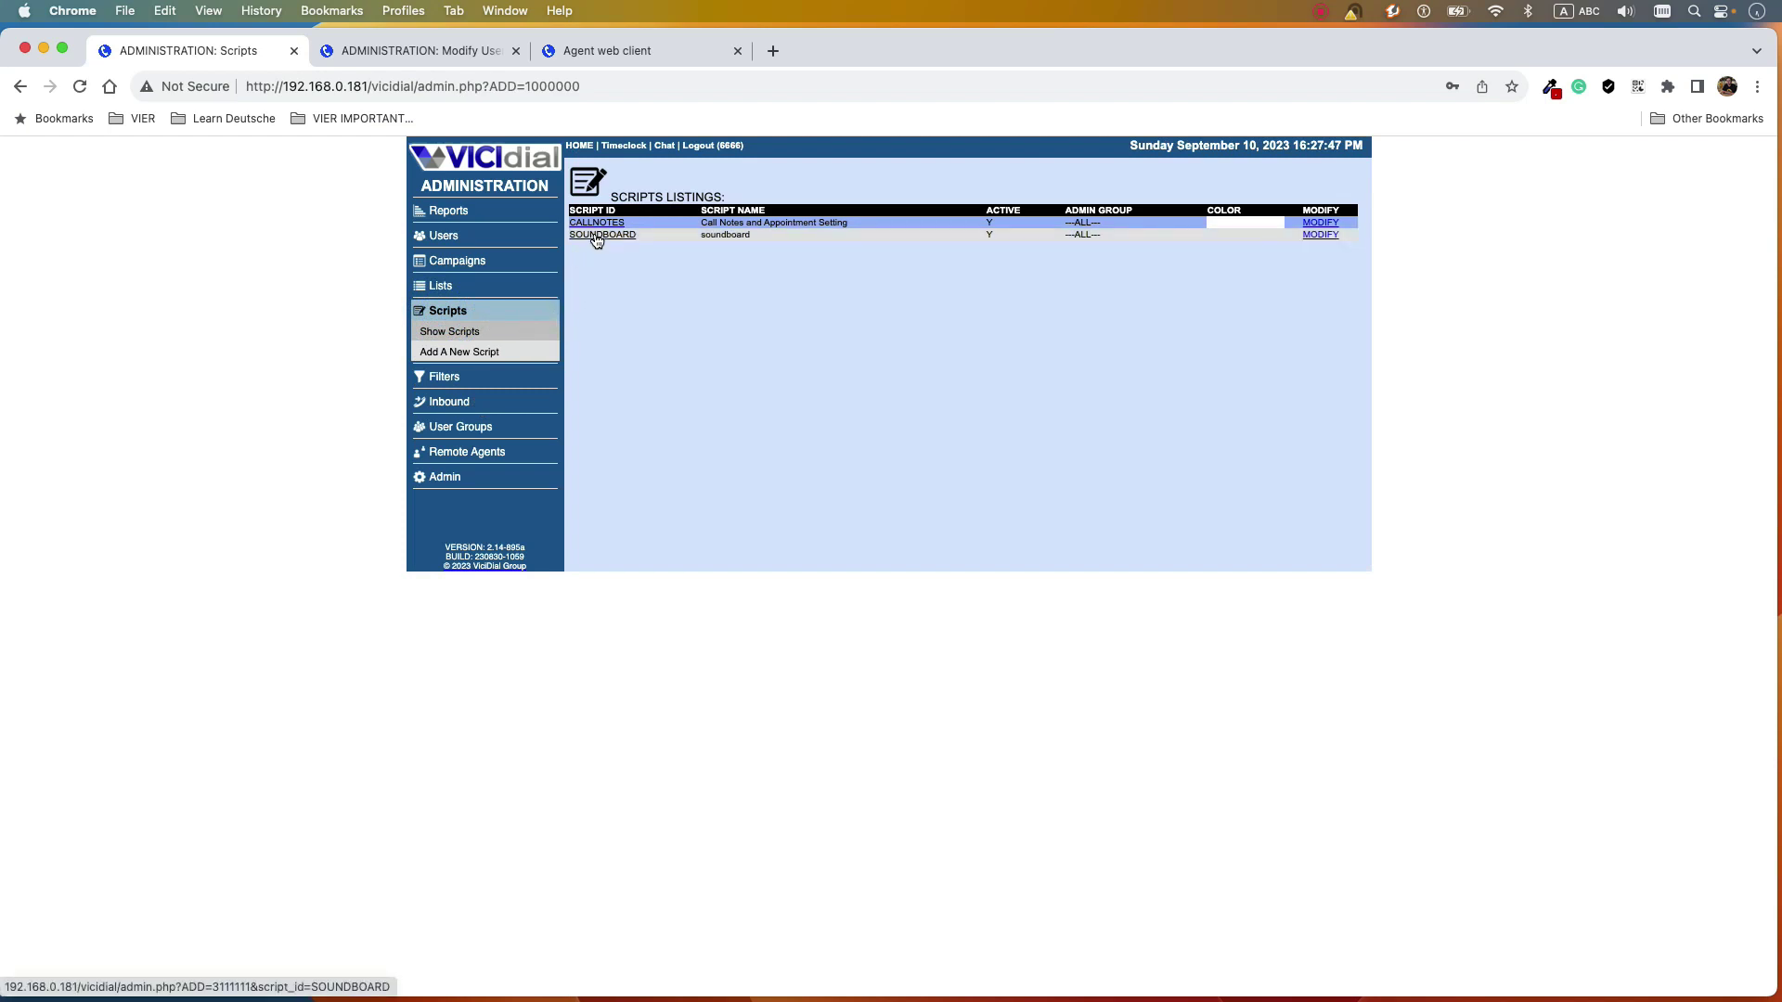
{"action": "left_click", "coordinate": [478, 353]}
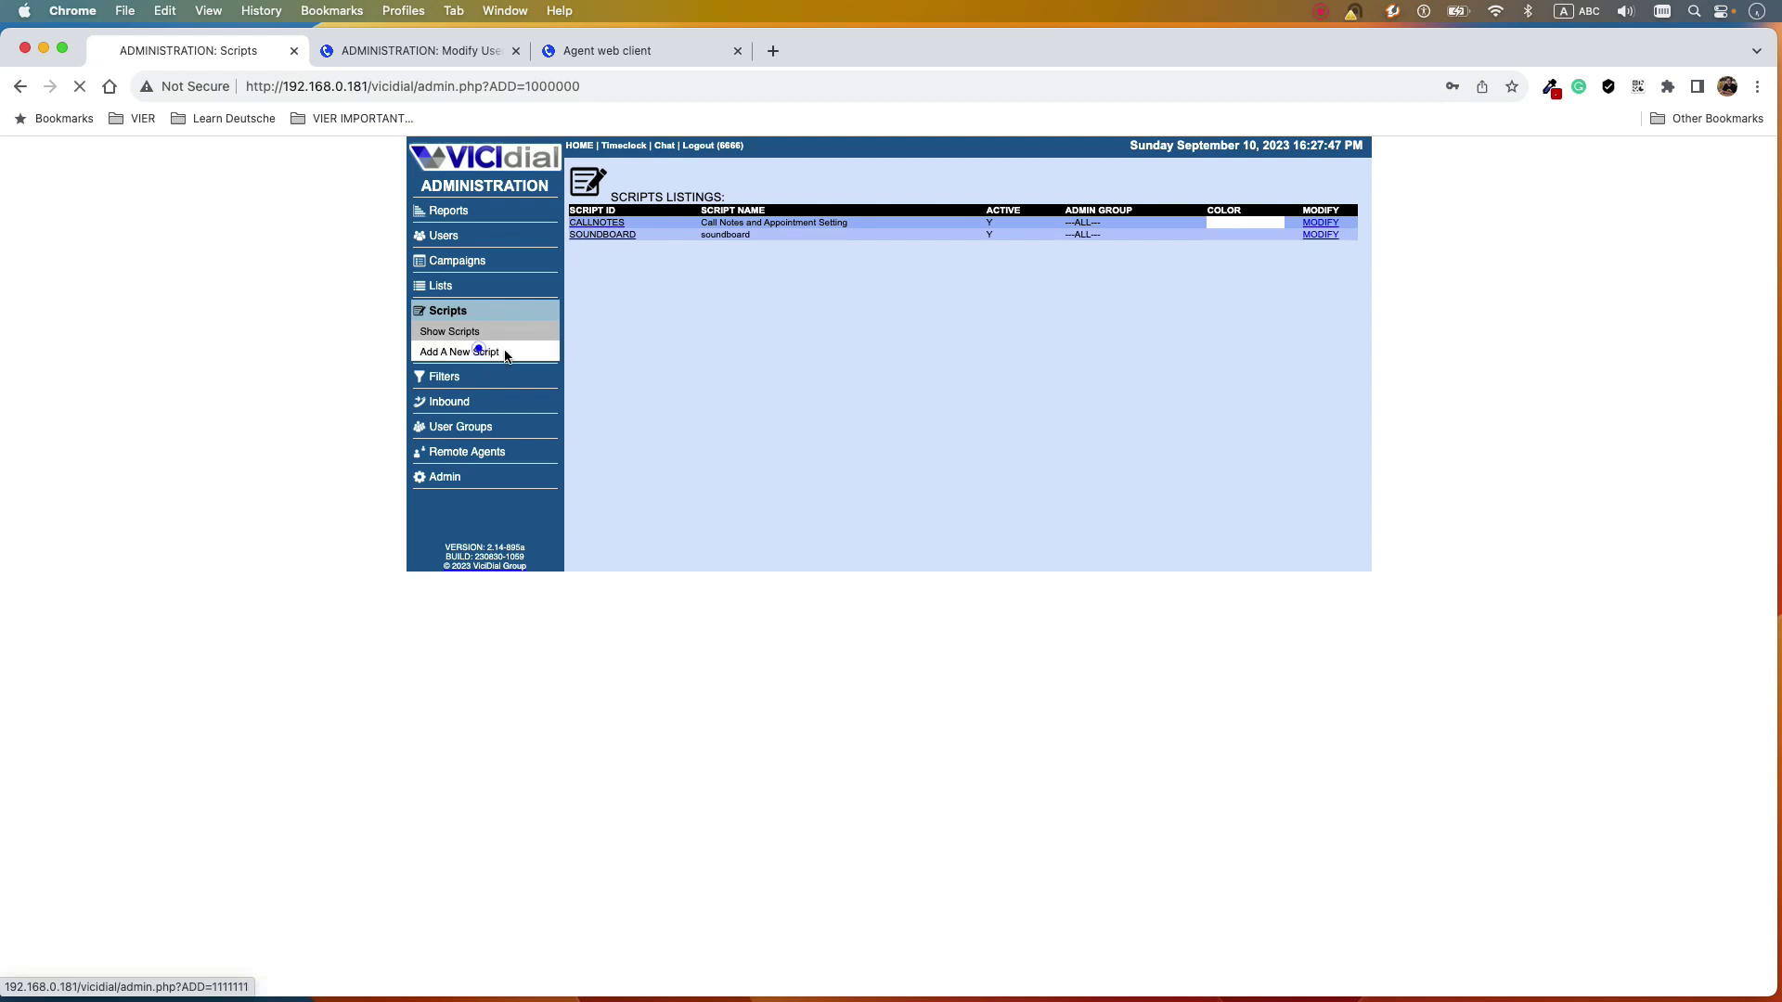
{"action": "left_click", "coordinate": [816, 385]}
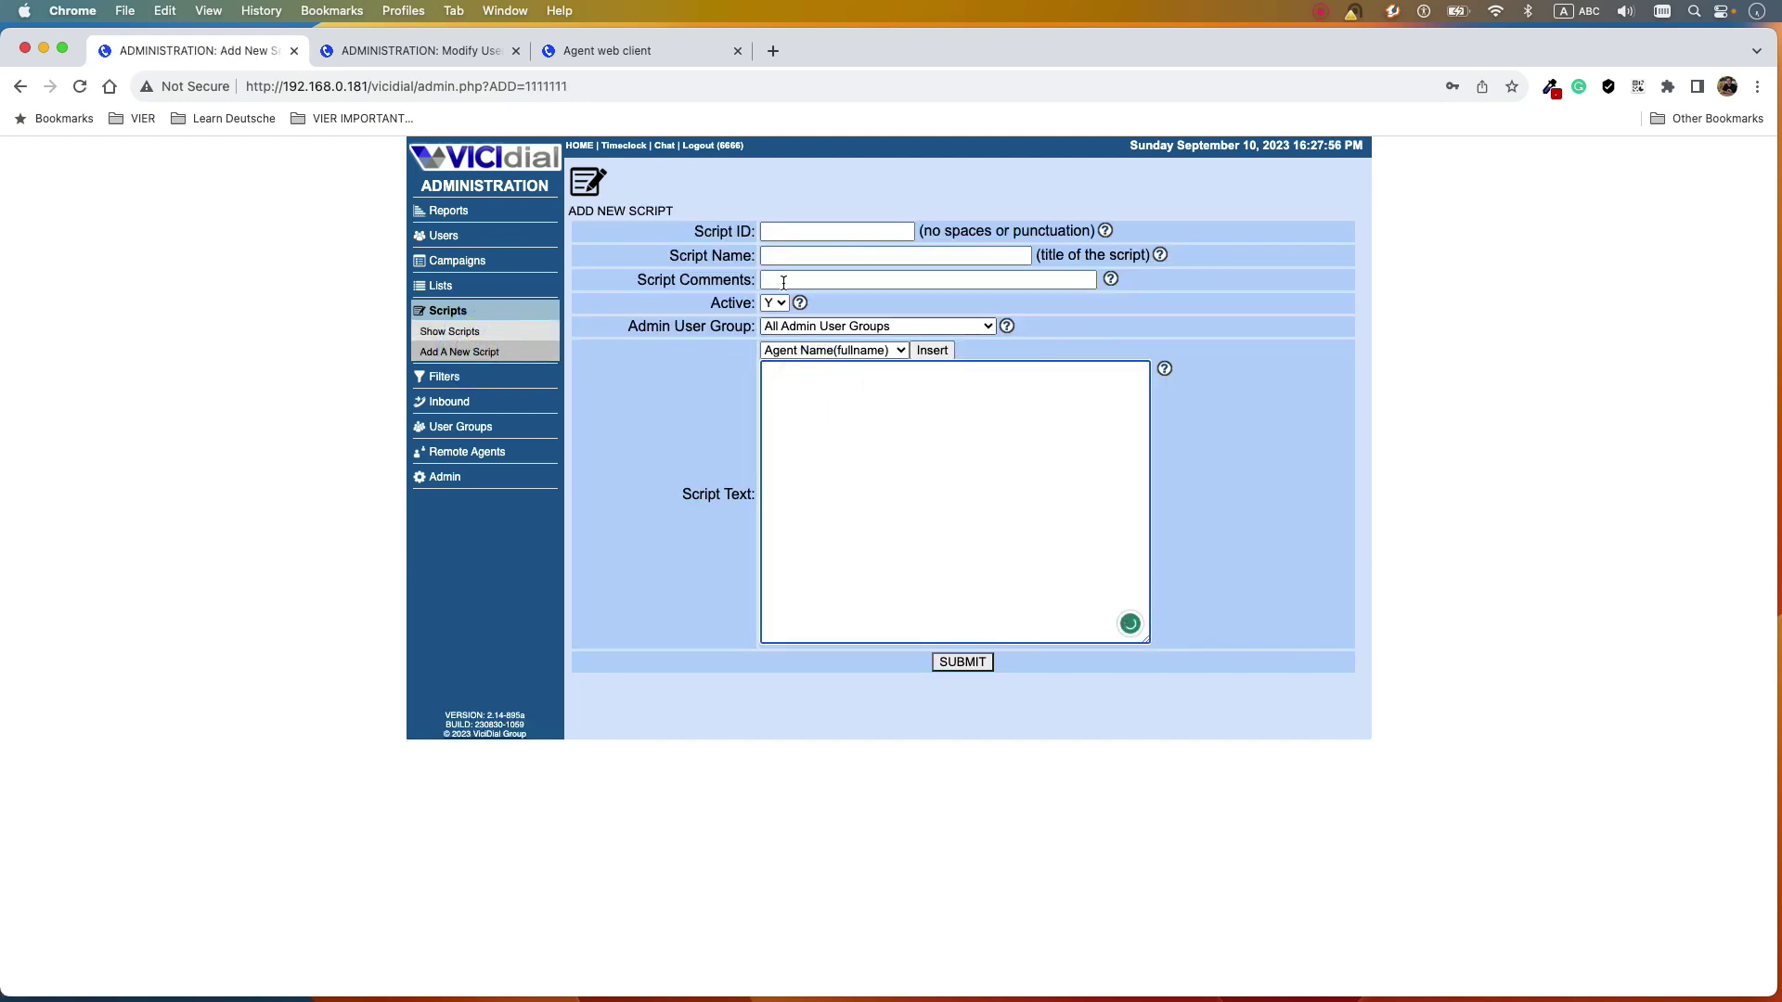
{"action": "left_click", "coordinate": [449, 331]}
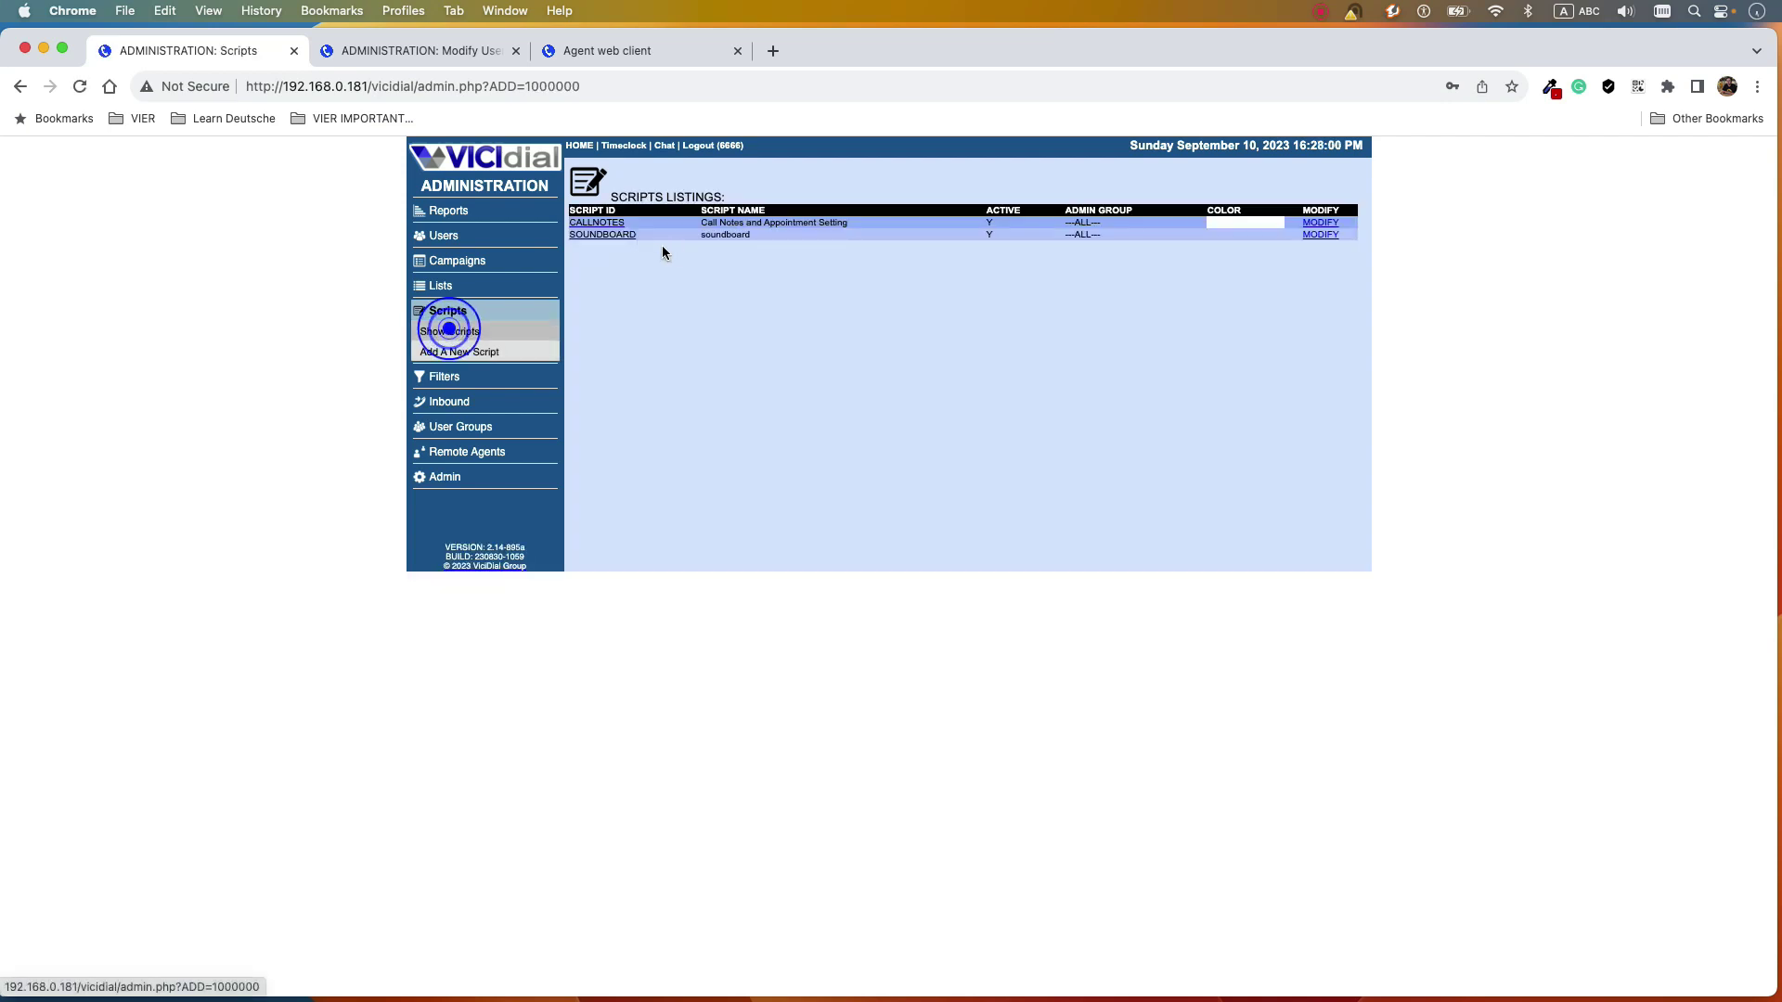
{"action": "left_click", "coordinate": [605, 235]}
{"action": "triple_click", "coordinate": [1006, 464]}
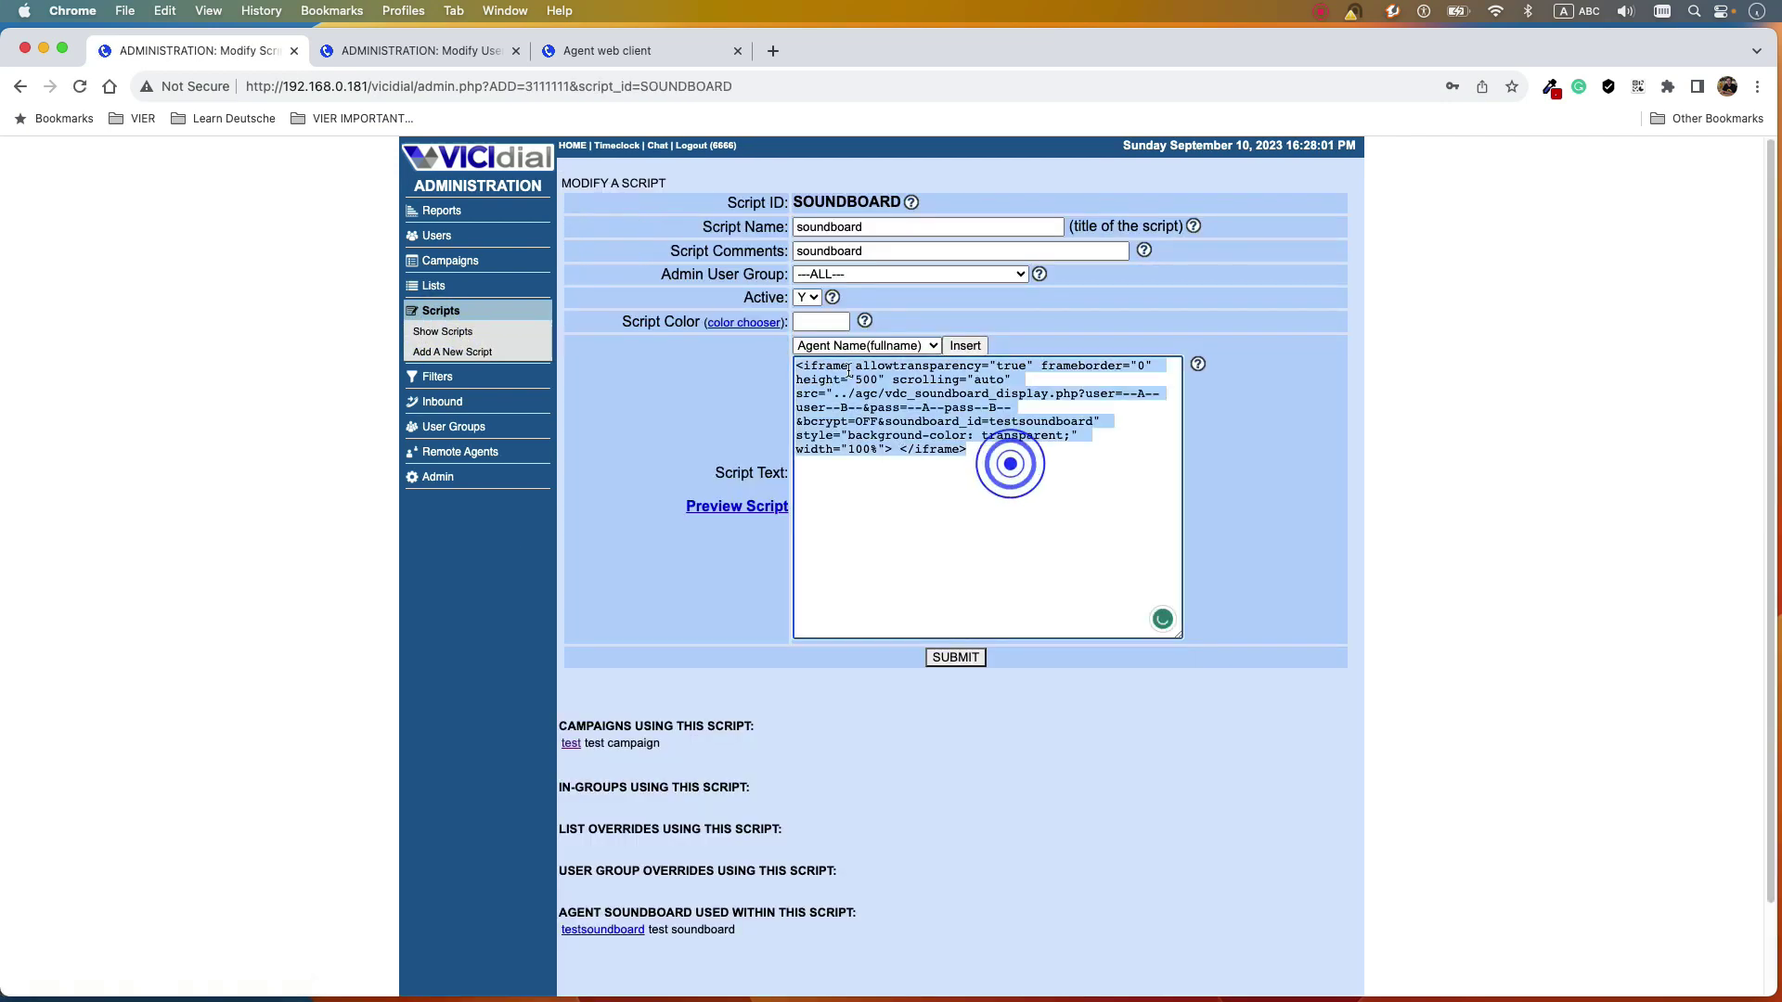
{"action": "right_click", "coordinate": [872, 382]}
{"action": "left_click", "coordinate": [934, 529]}
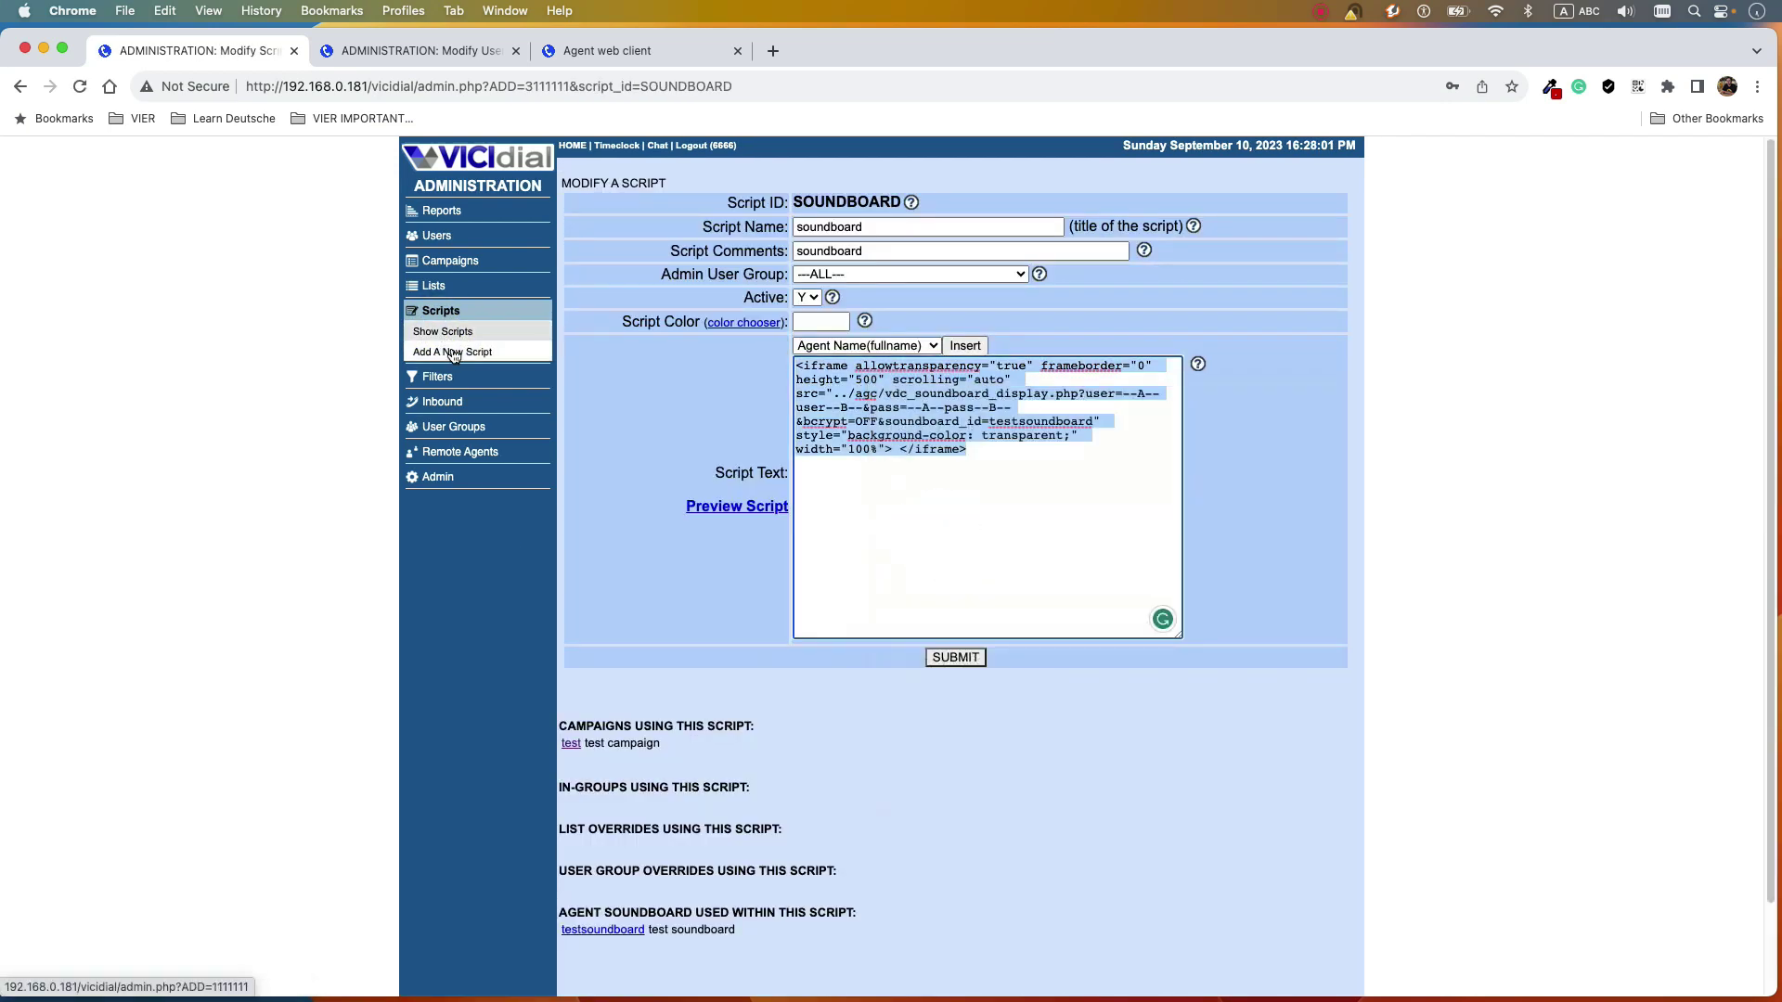
- Start a new script with ID, name and comments "samplesoundboard" and admin user group ADMIN - VICIDIAL ADMINISTRATORS
{"action": "left_click", "coordinate": [454, 336]}
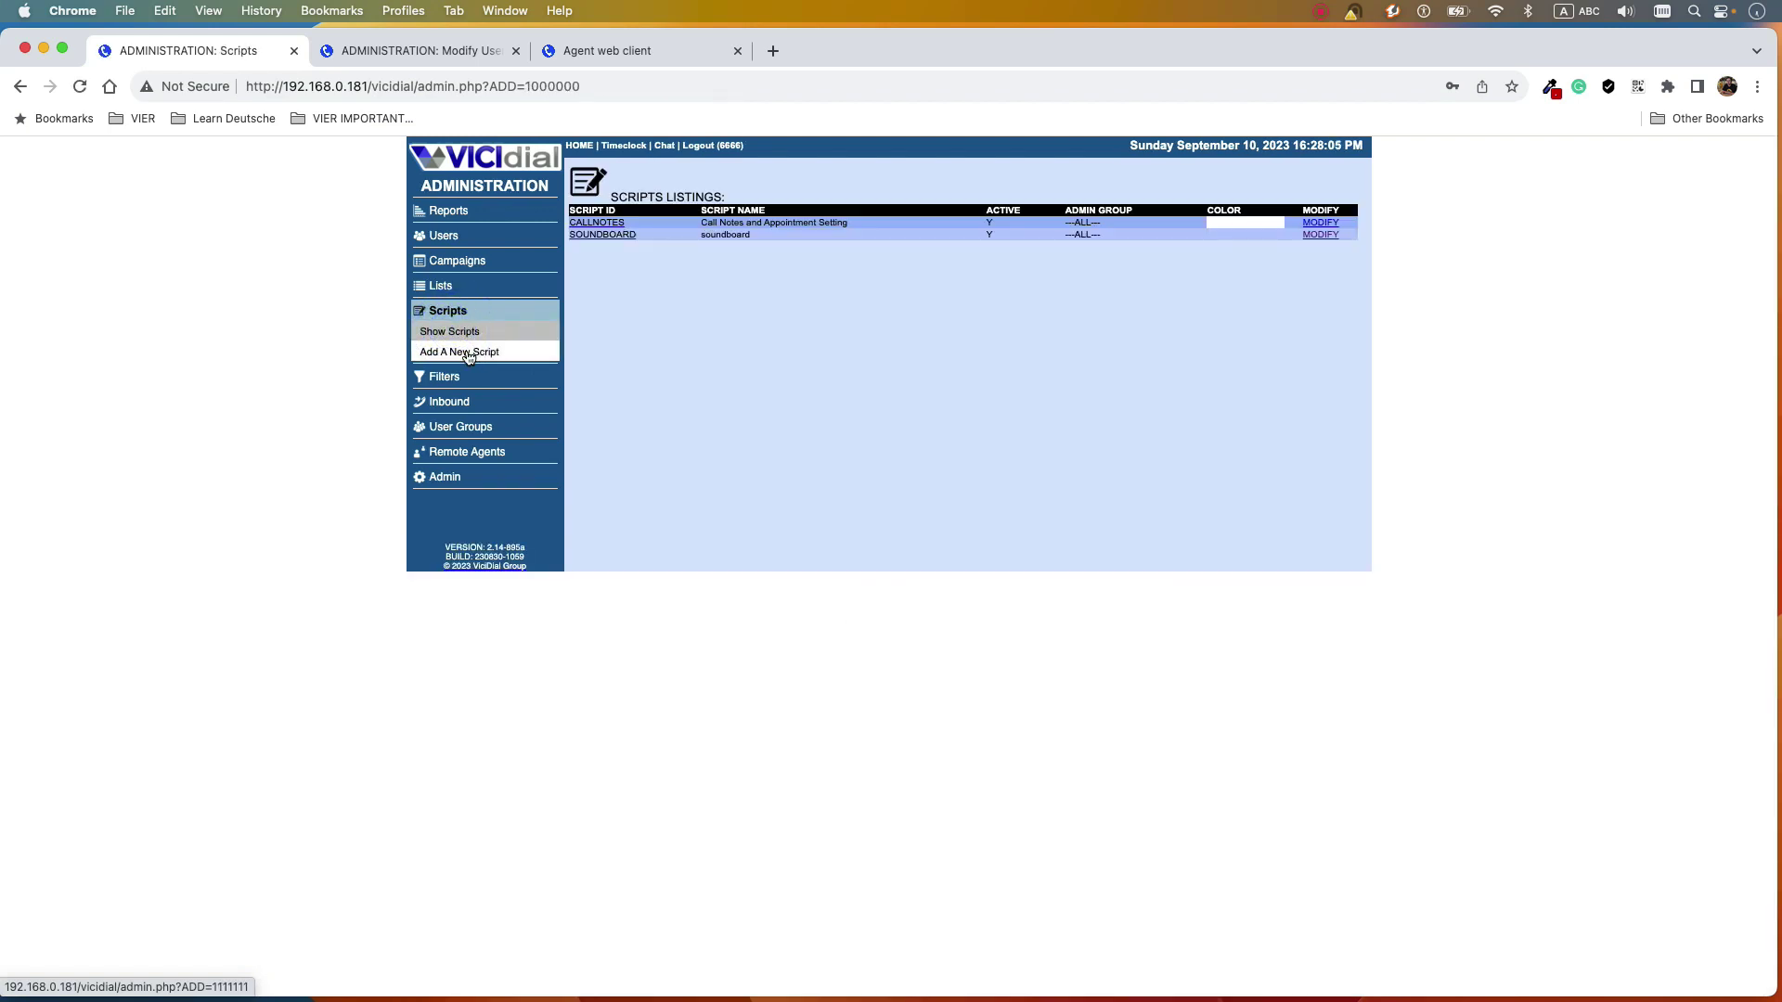
{"action": "left_click", "coordinate": [472, 353]}
{"action": "left_click", "coordinate": [785, 232]}
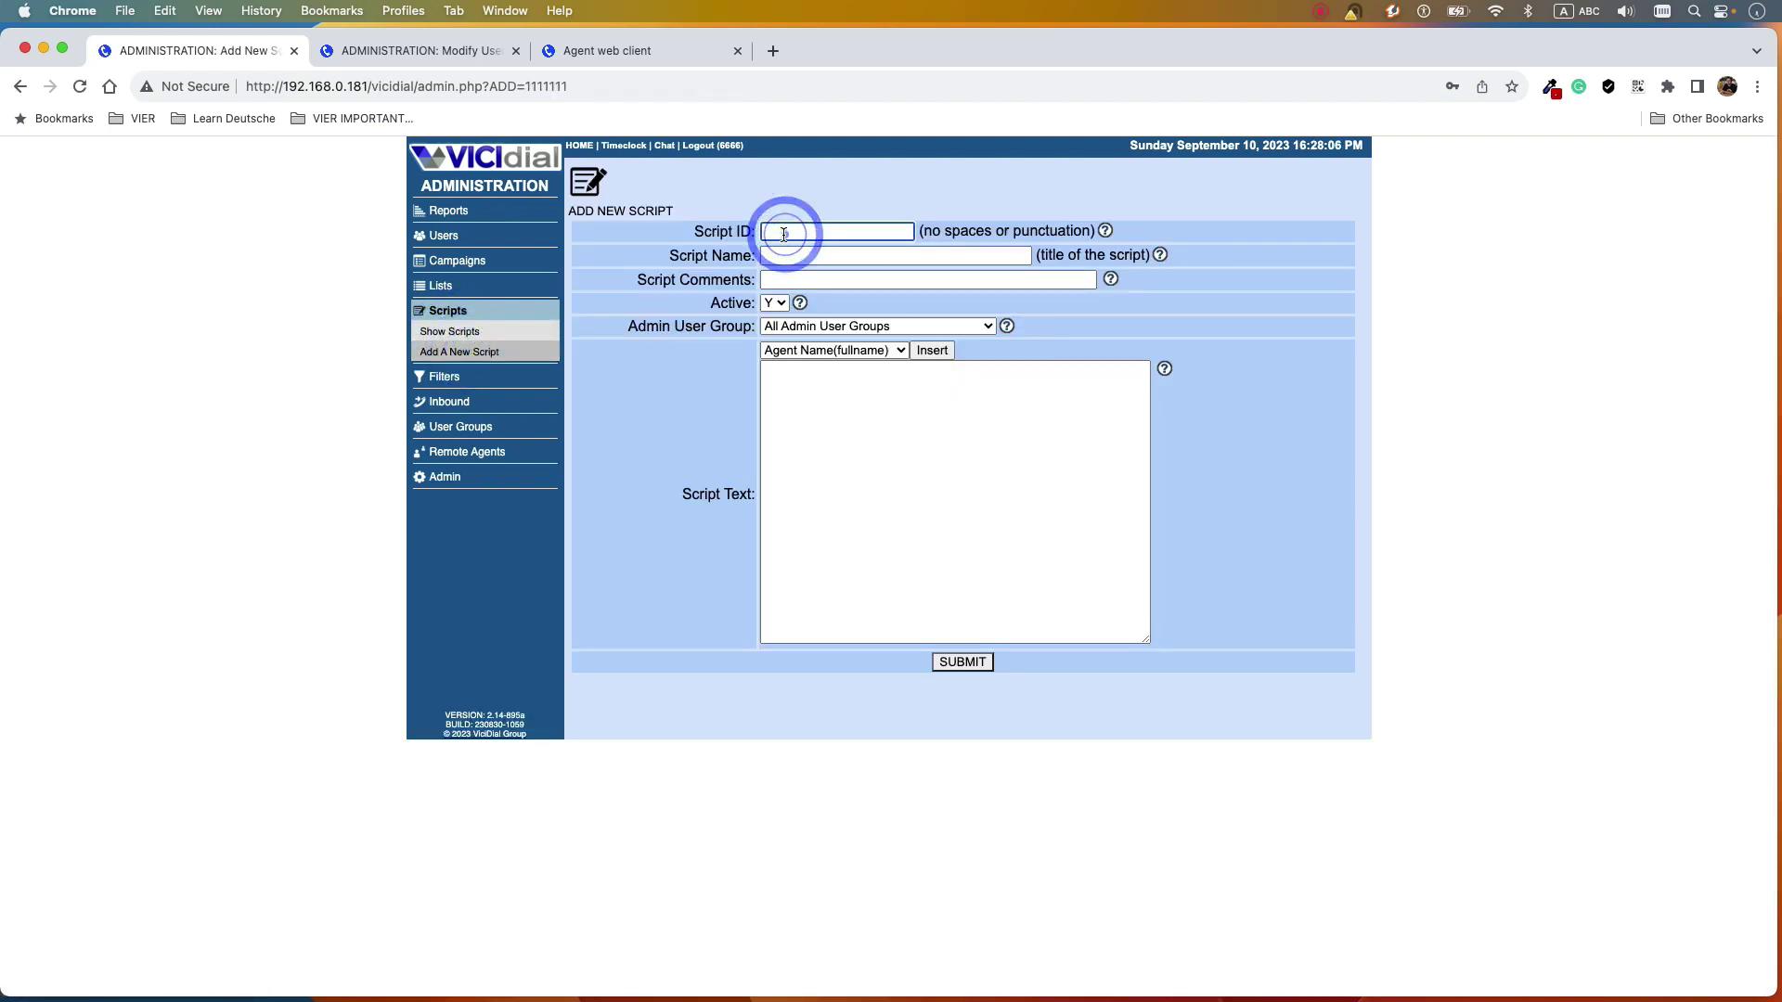
{"action": "type", "text": "samplesoundboard"}
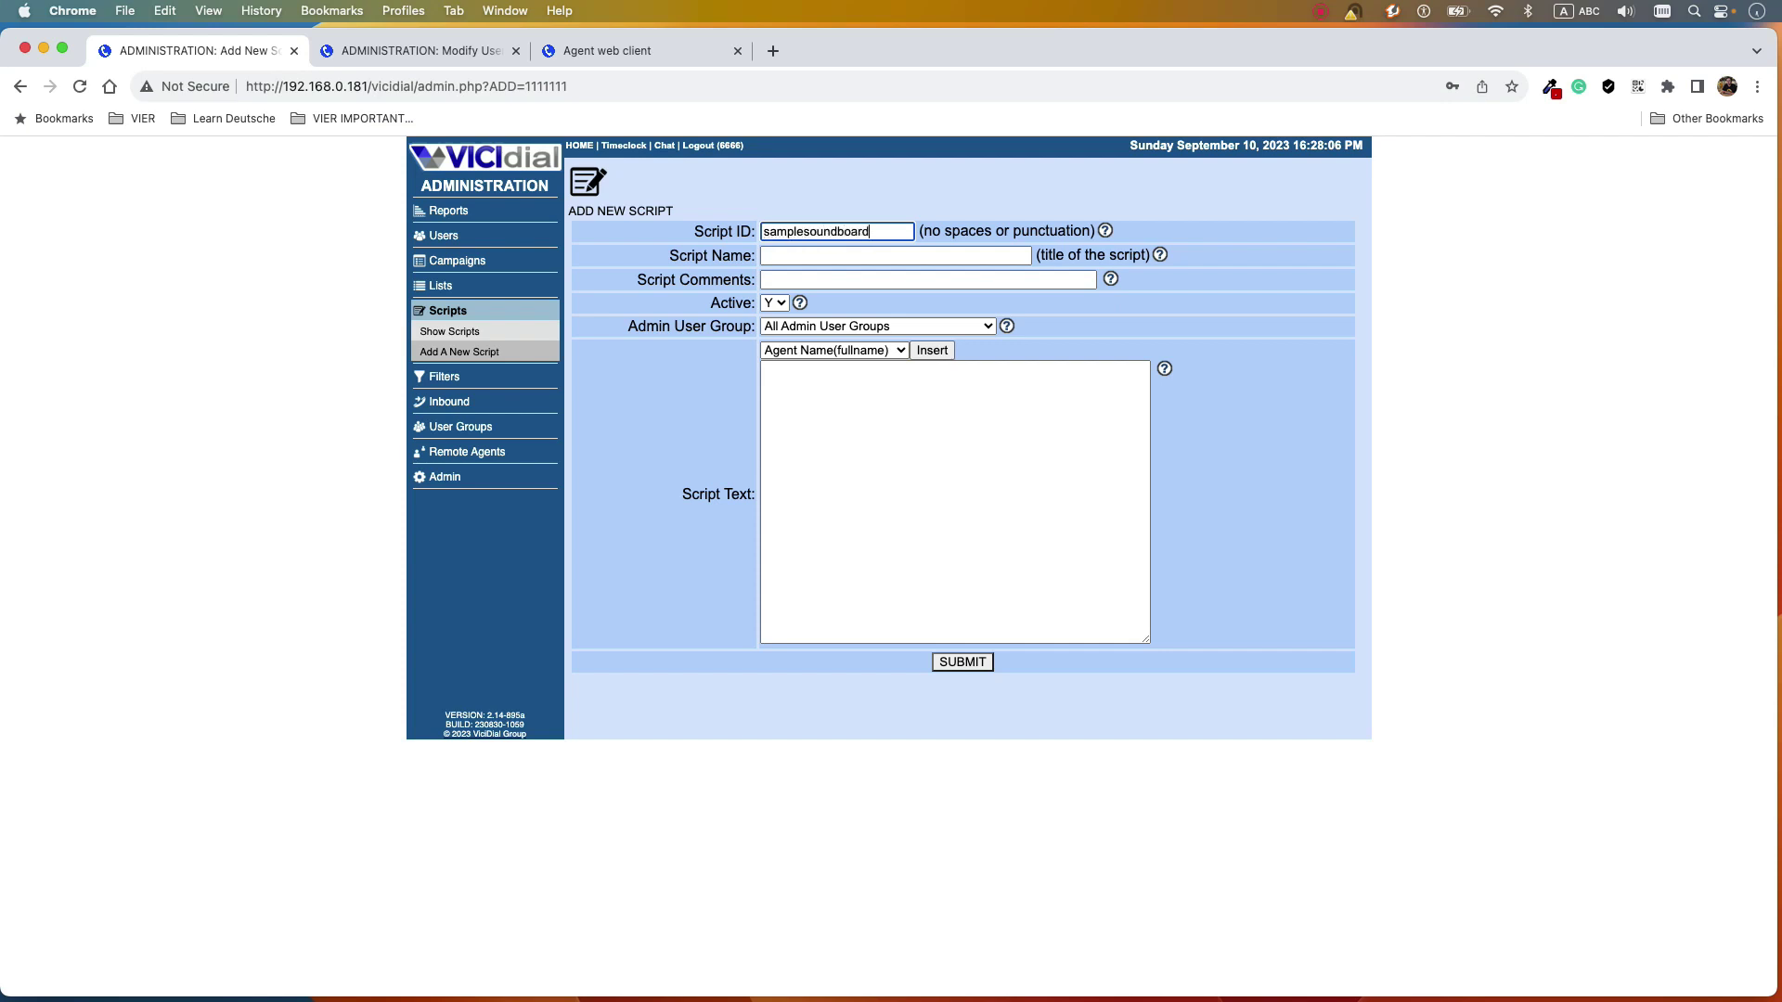
{"action": "left_click", "coordinate": [832, 256]}
{"action": "type", "text": "sa"}
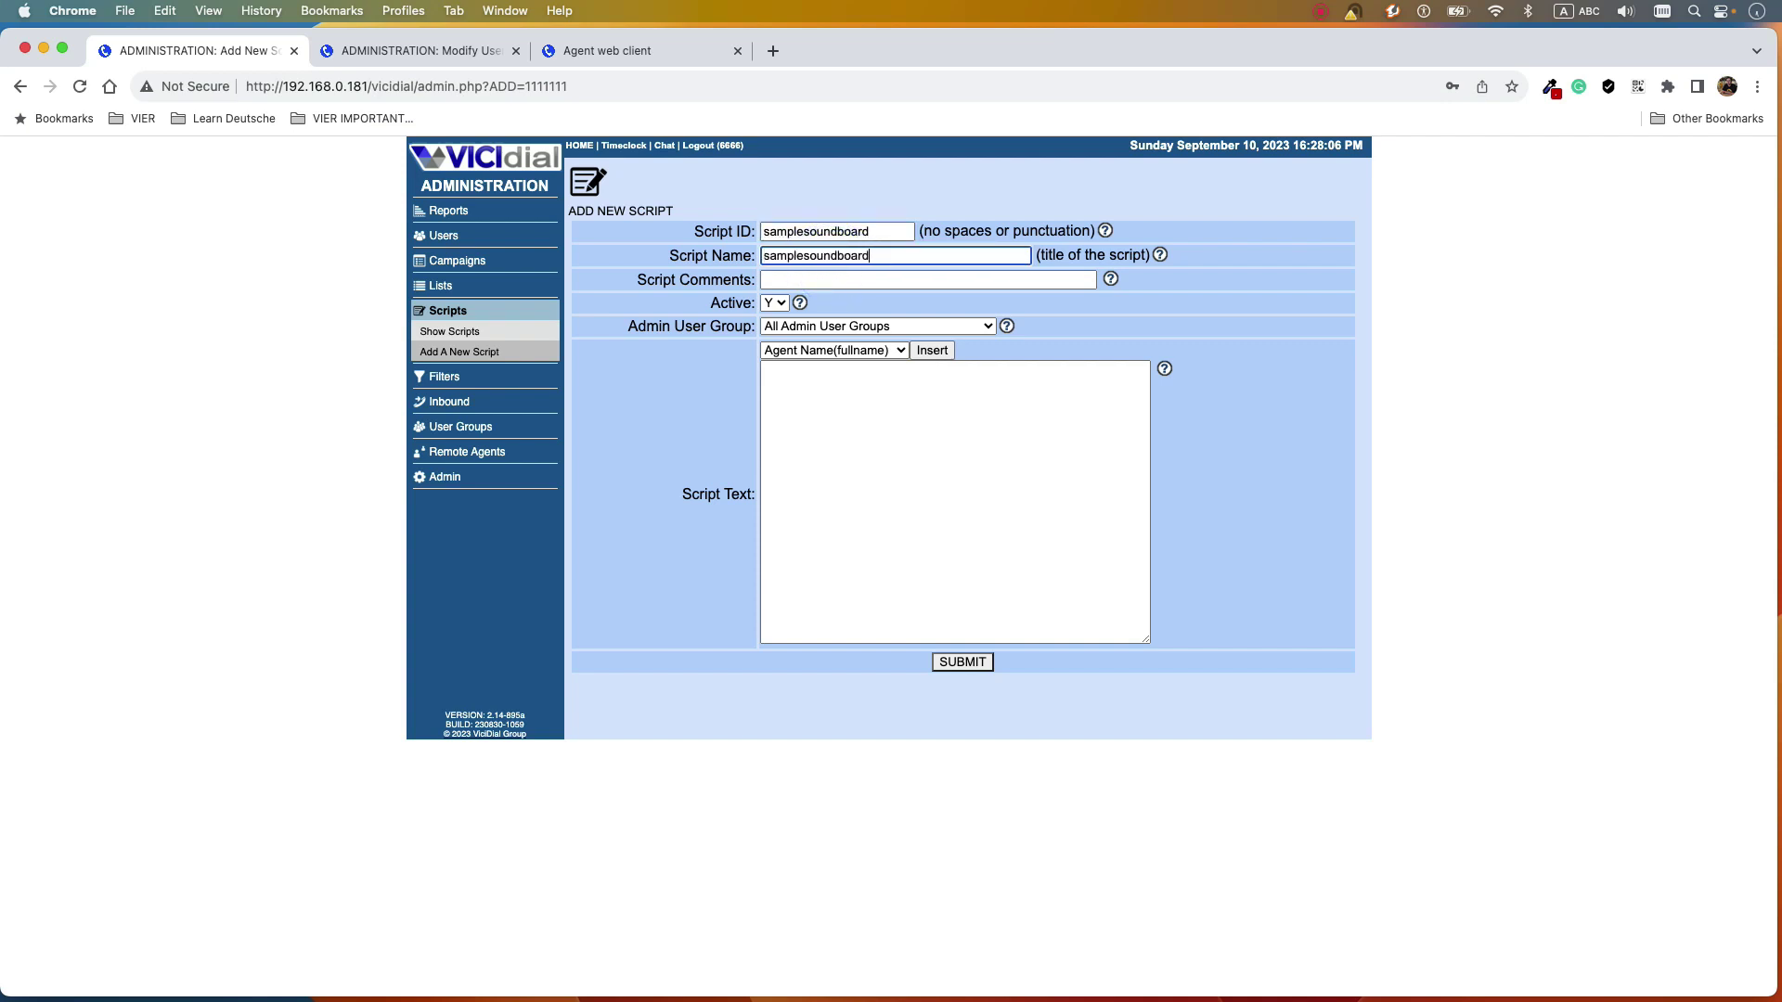
{"action": "type", "text": "mplesoundboard"}
{"action": "left_click", "coordinate": [821, 278]}
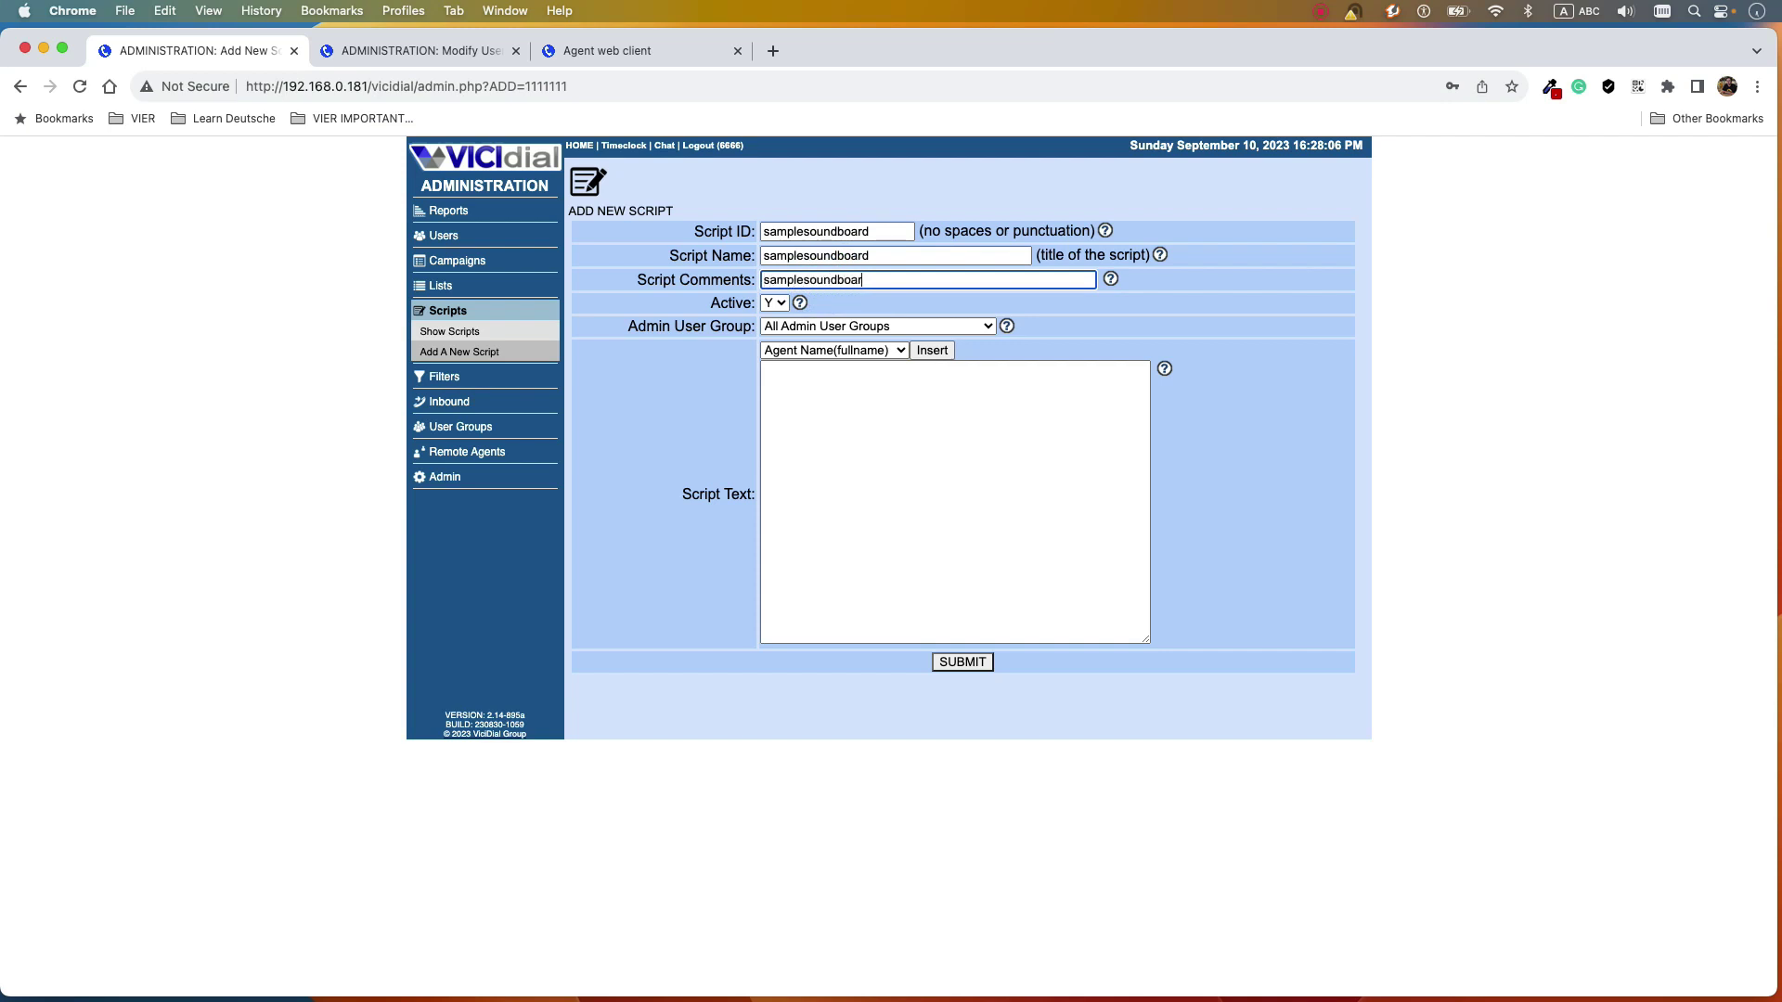
{"action": "left_click", "coordinate": [784, 326]}
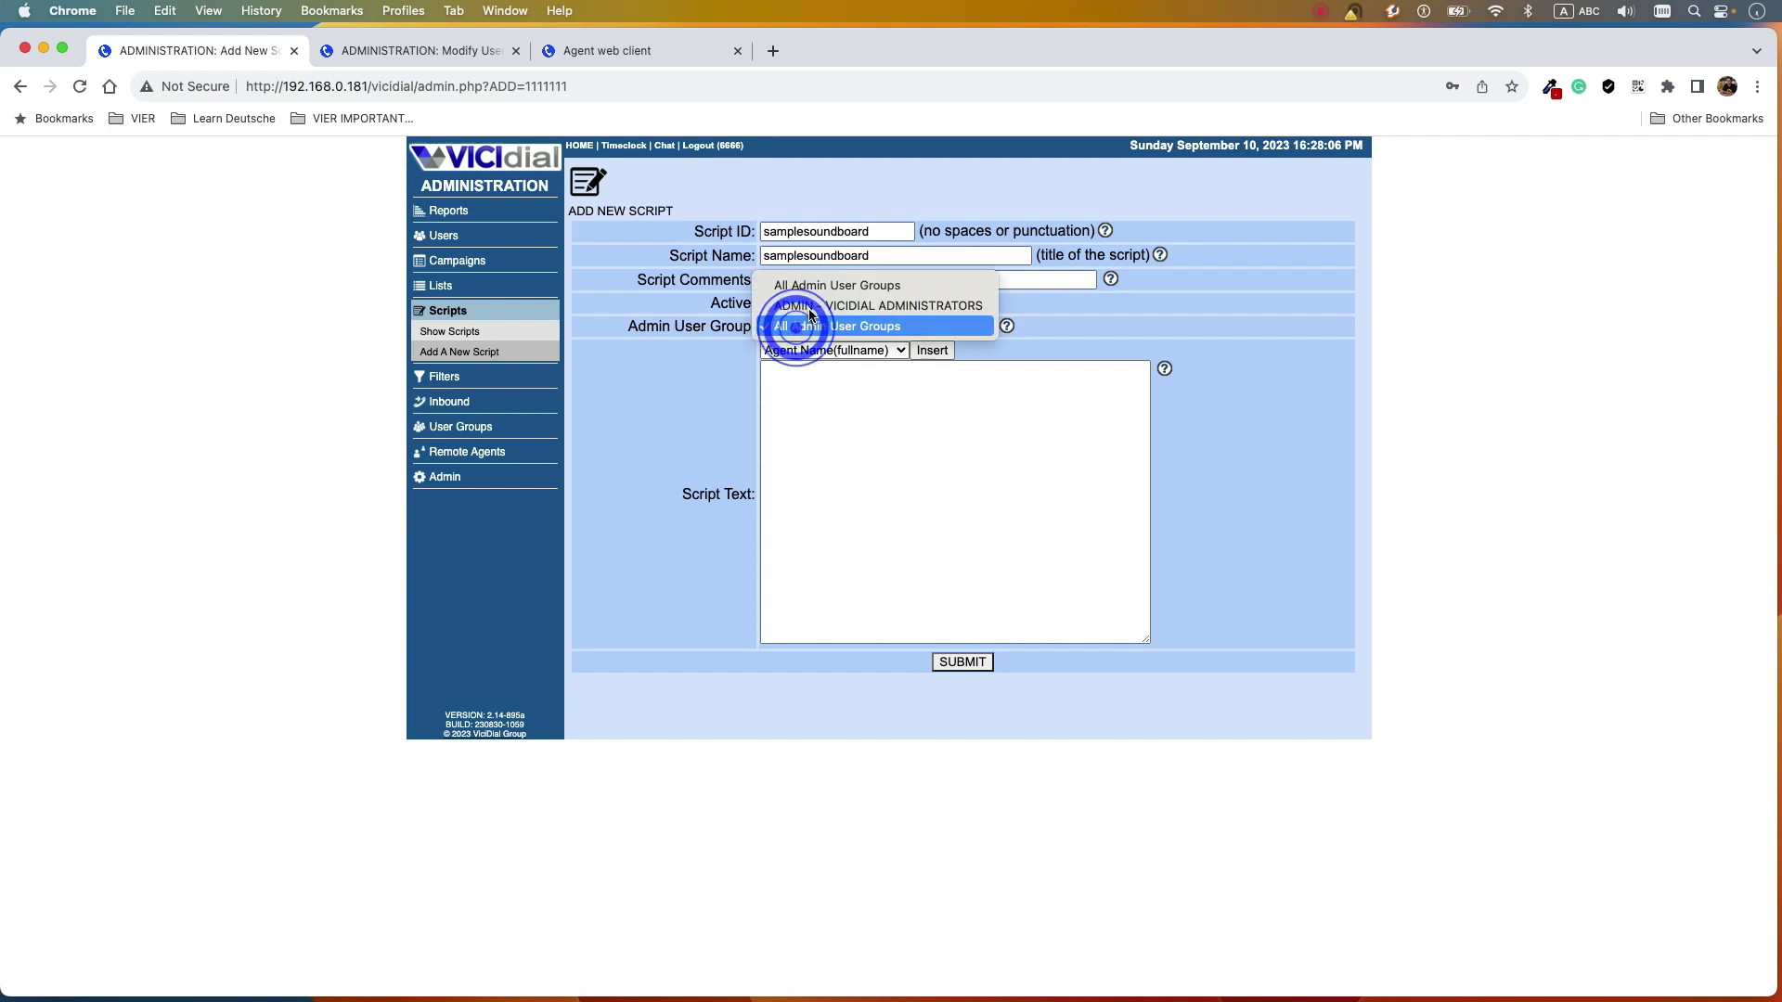
{"action": "left_click", "coordinate": [824, 306]}
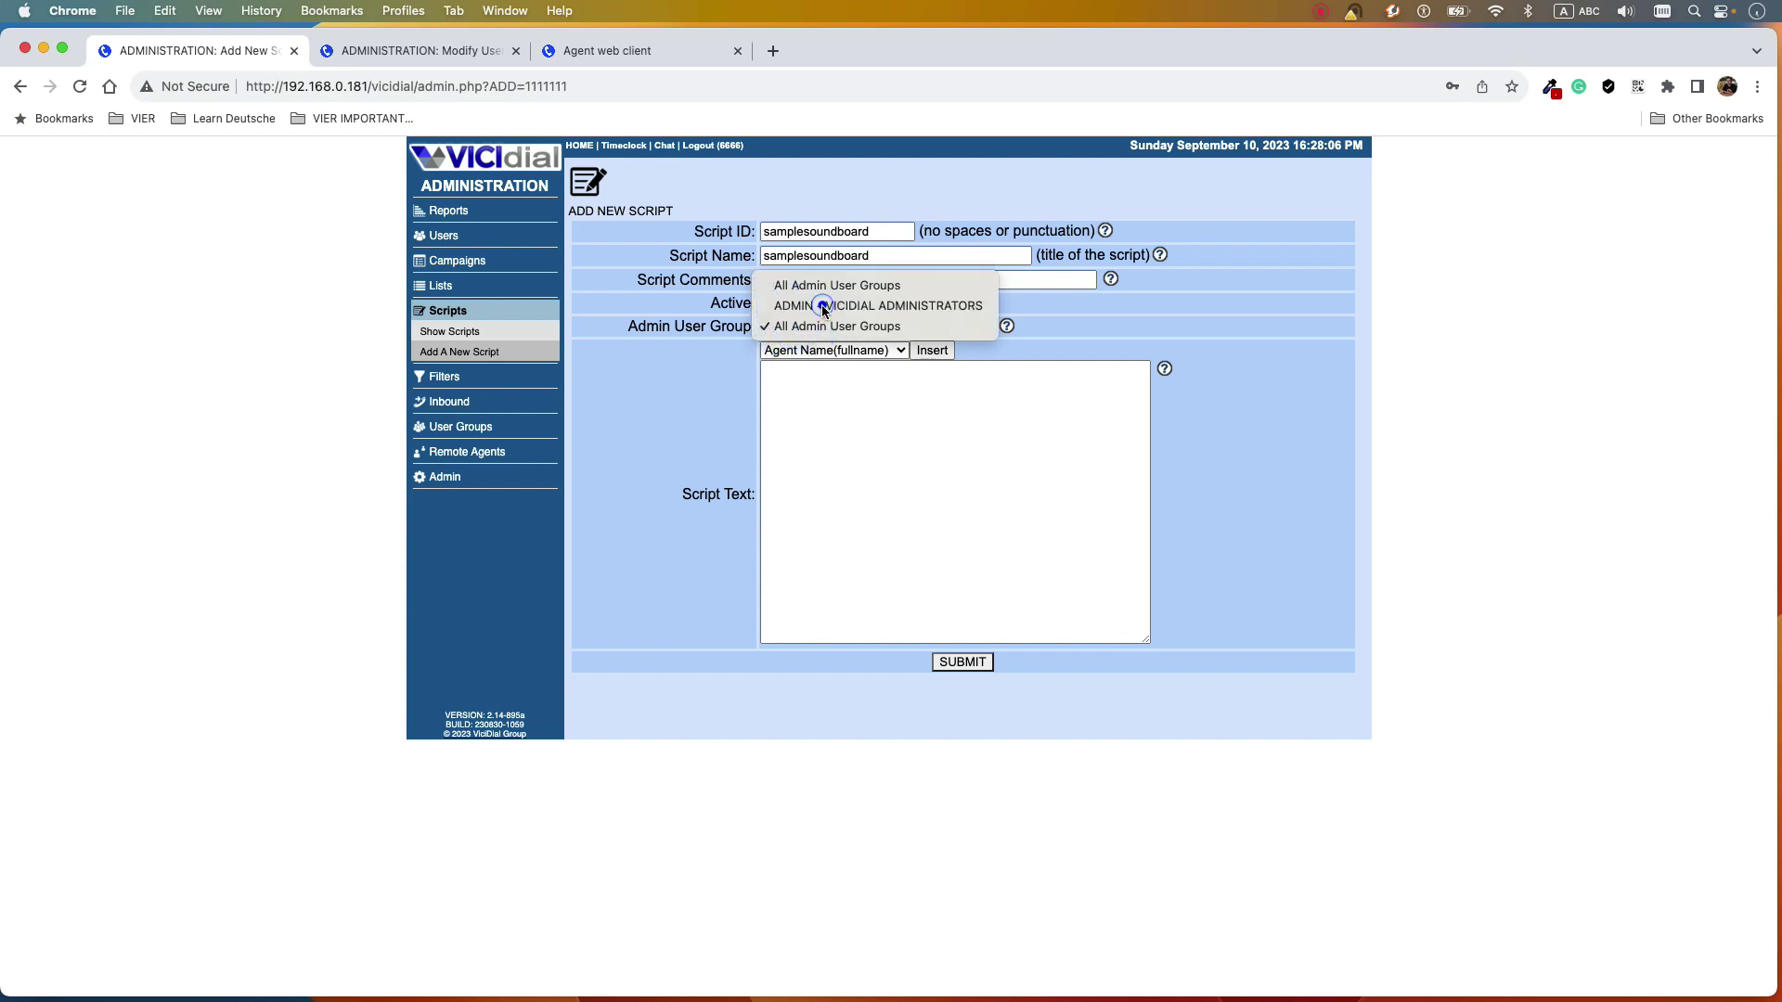
- Paste the copied iframe code into the new script's Script Text
{"action": "right_click", "coordinate": [783, 388]}
{"action": "left_click", "coordinate": [839, 507]}
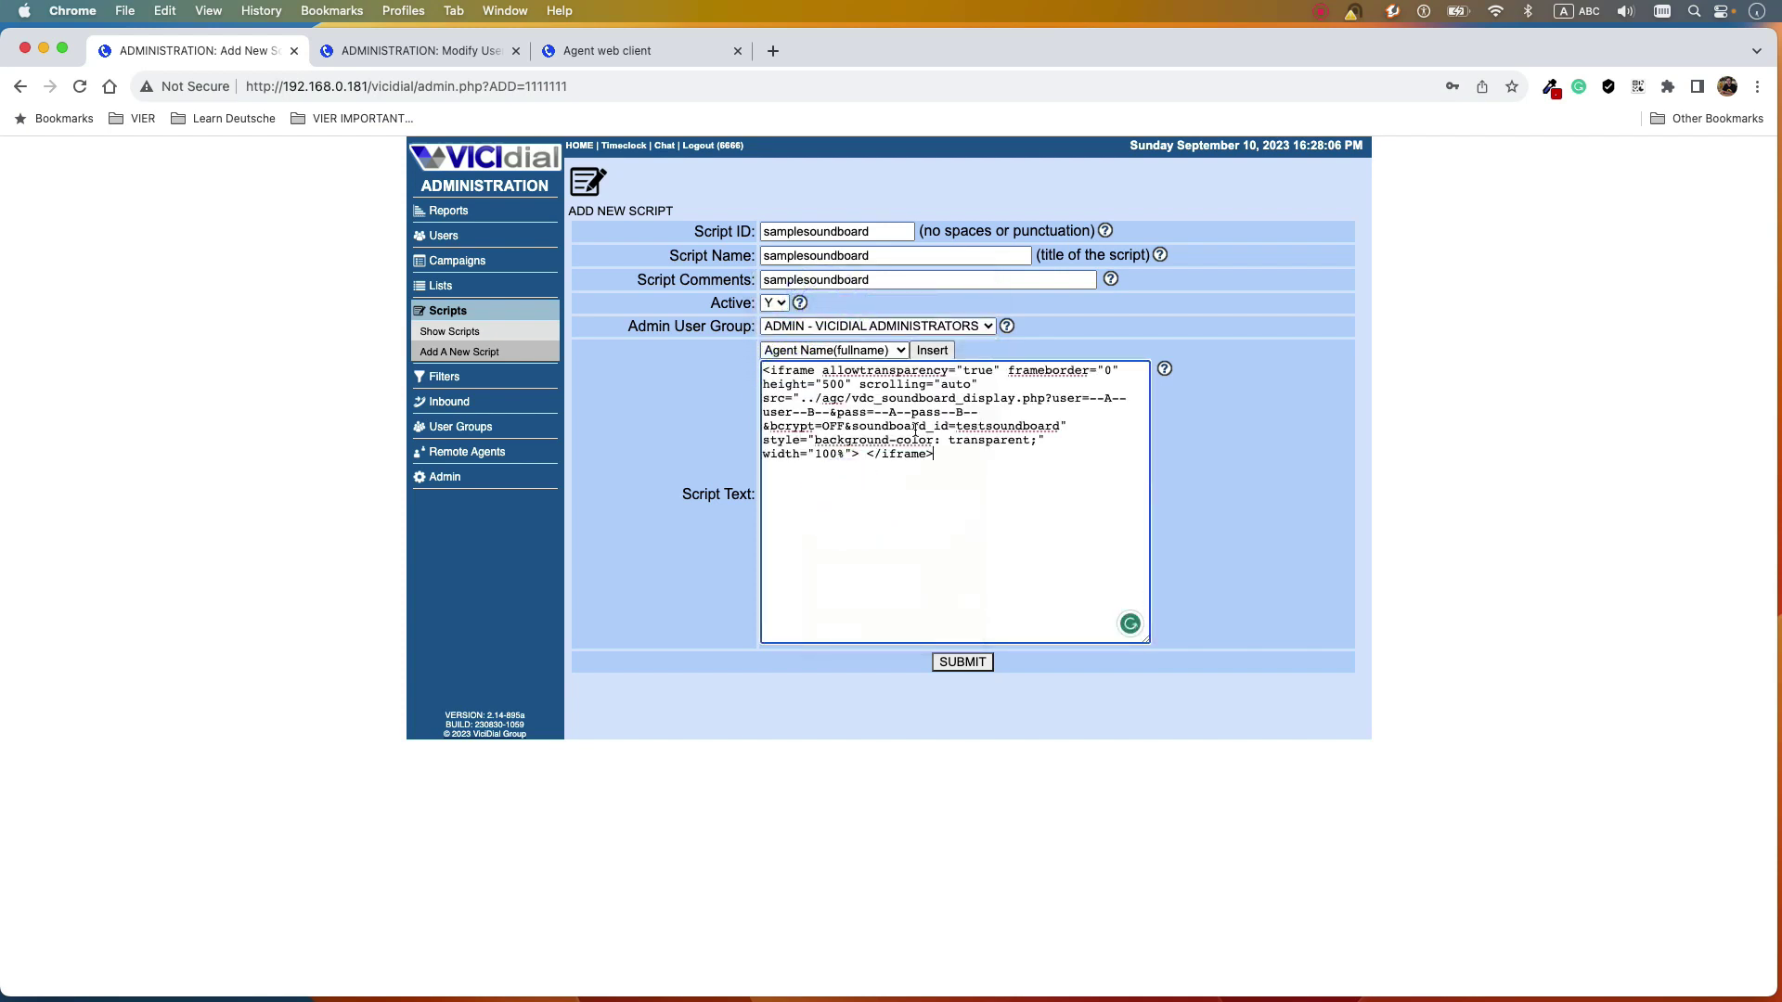
{"action": "triple_click", "coordinate": [950, 455]}
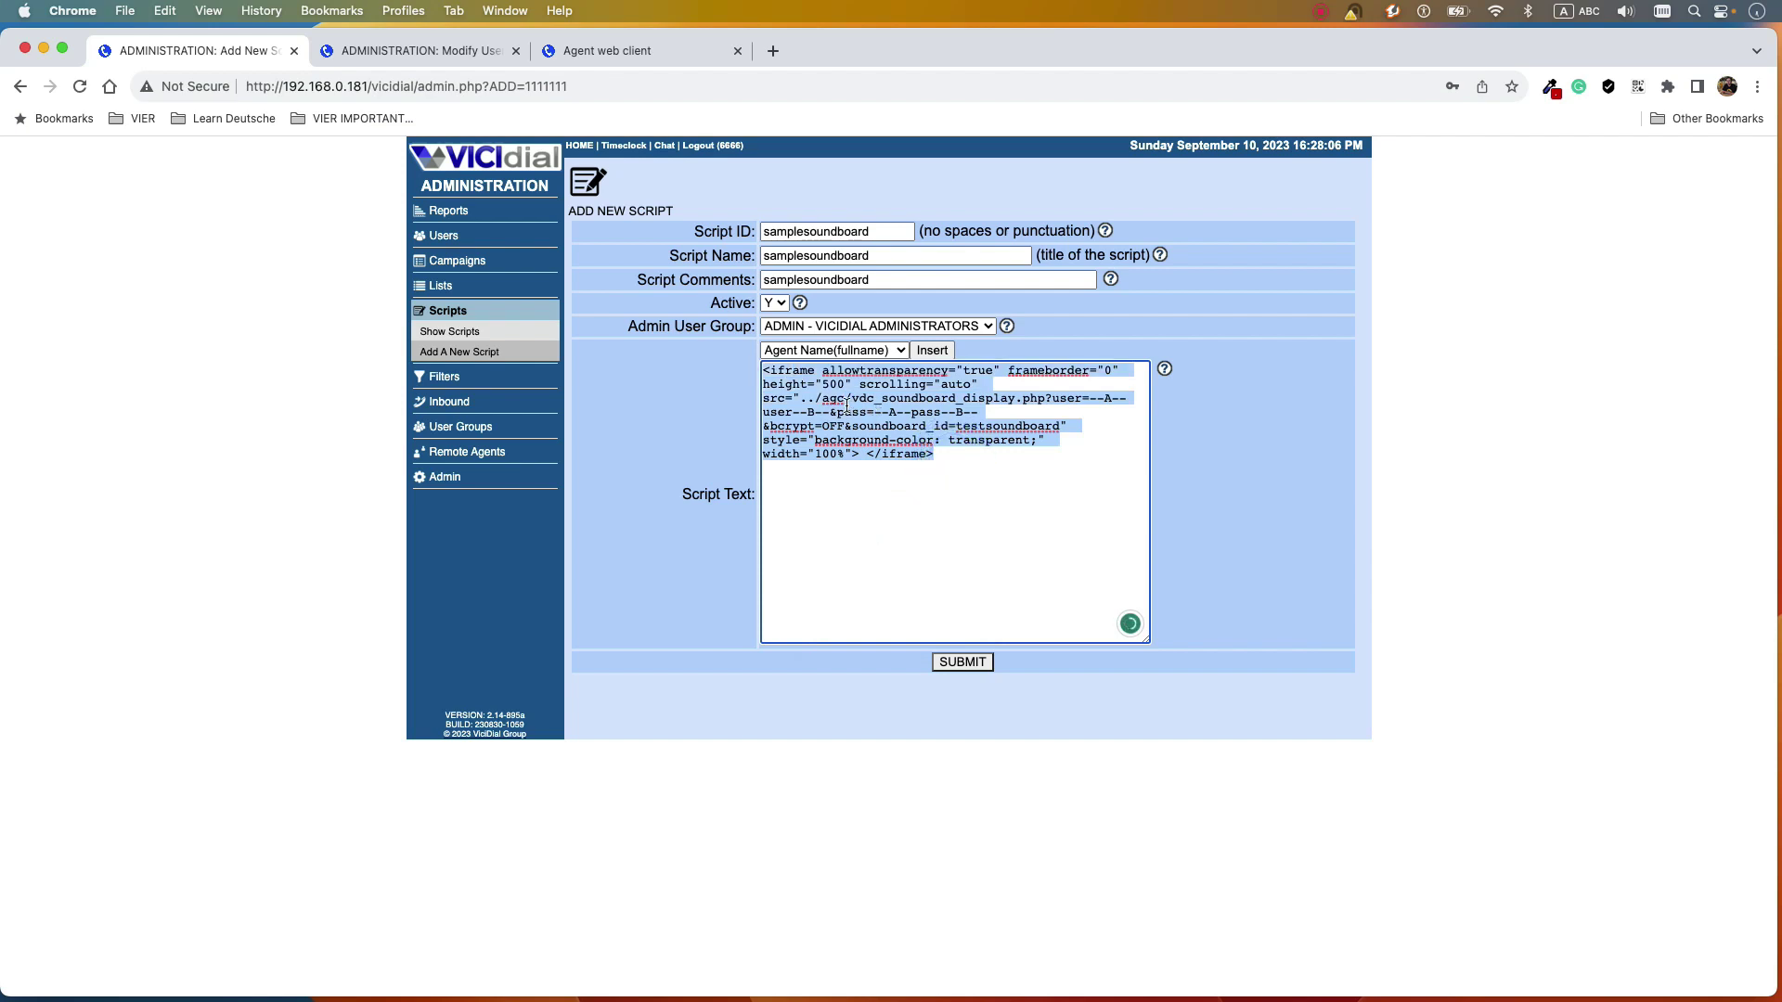
{"action": "left_click", "coordinate": [878, 453]}
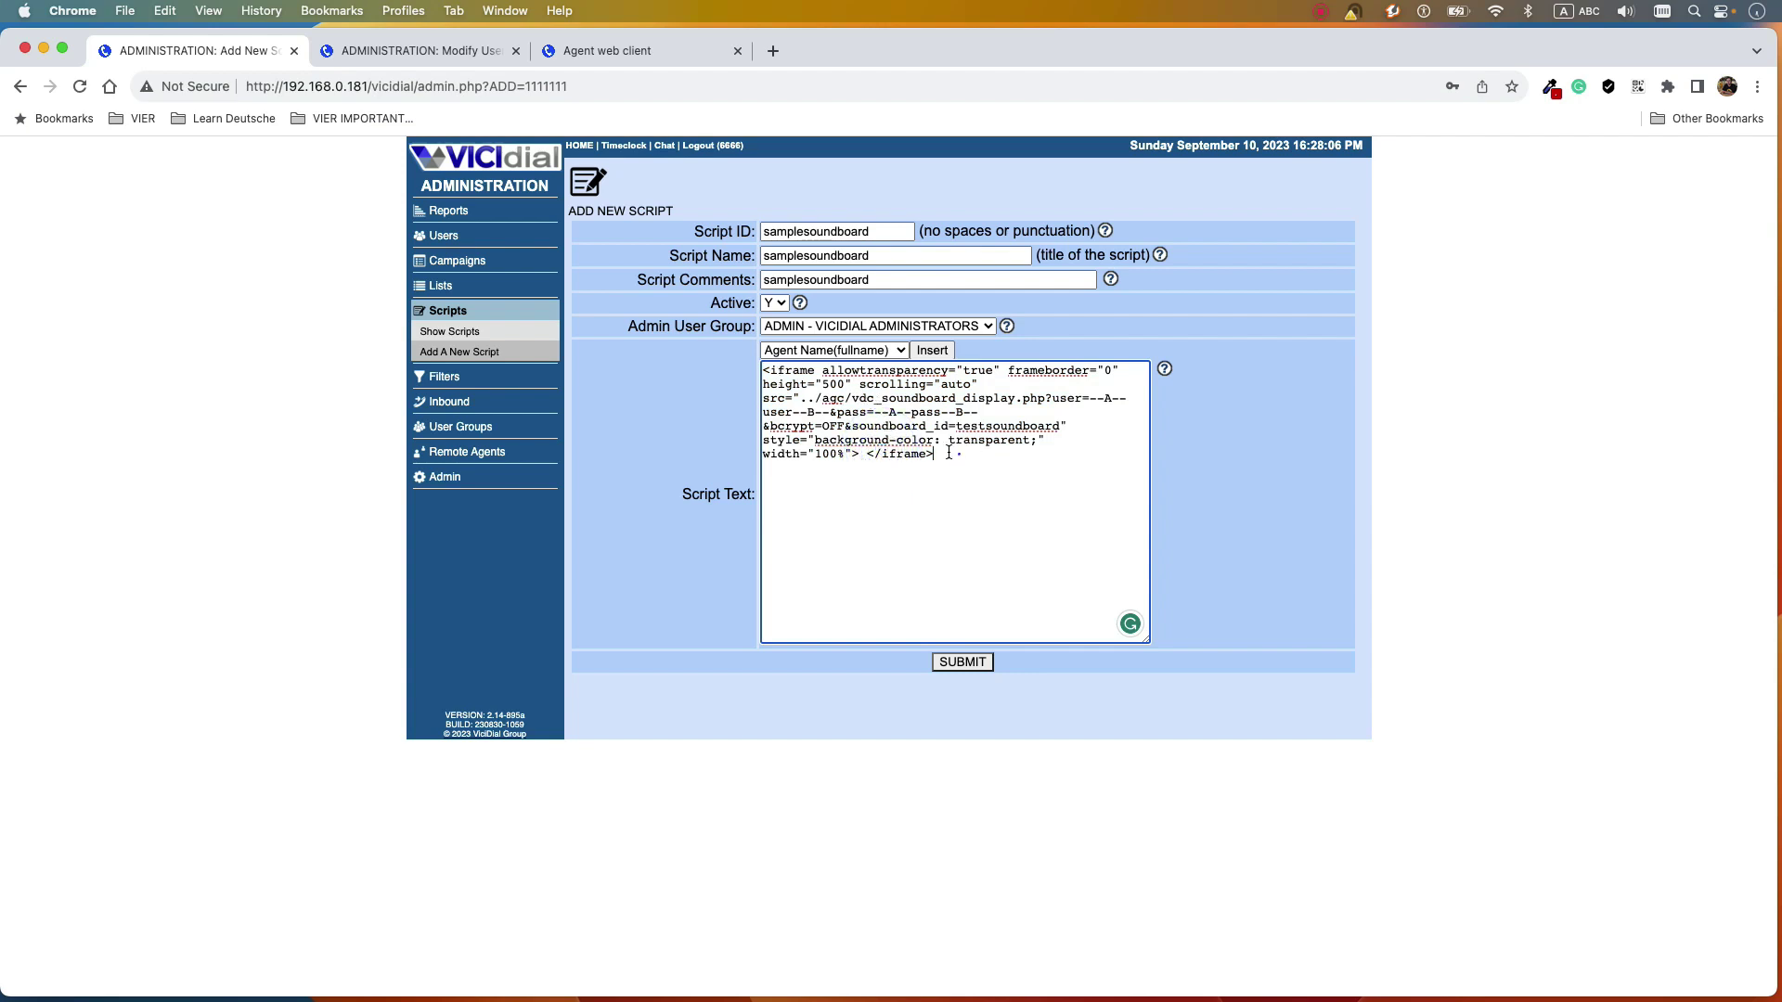
{"action": "left_click_drag", "start_coordinate": [948, 453], "coordinate": [744, 360]}
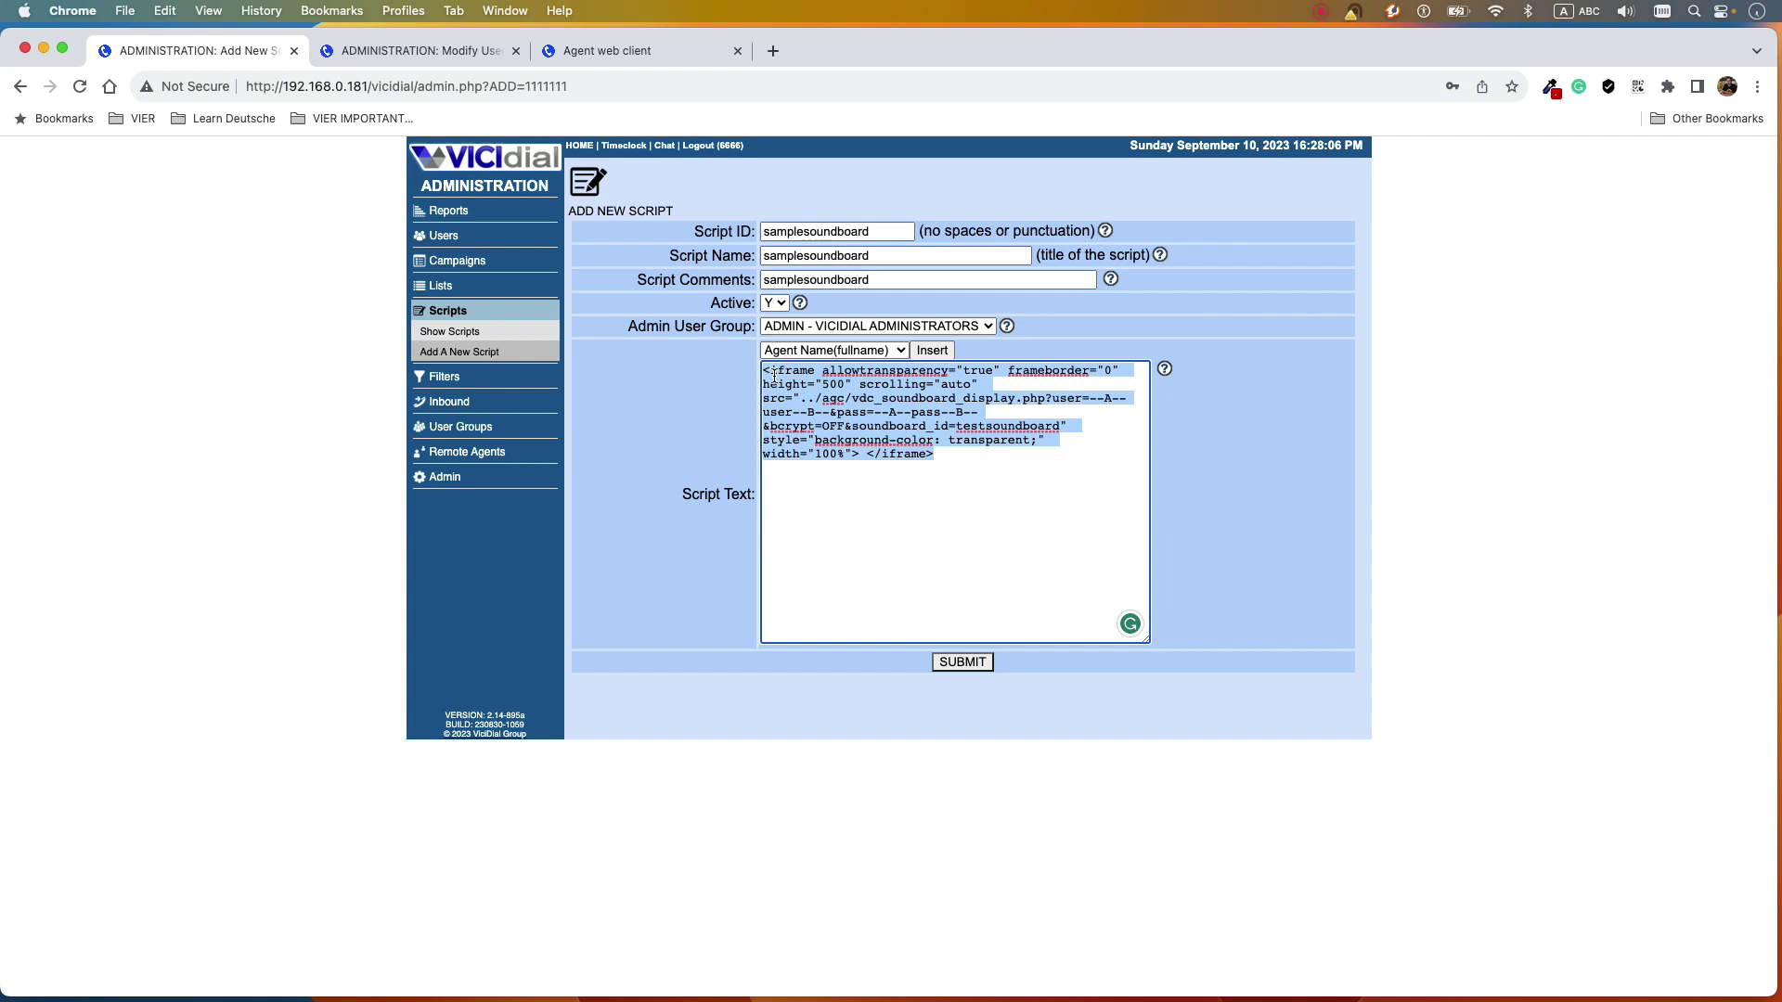
{"action": "left_click", "coordinate": [998, 468]}
{"action": "left_click_drag", "start_coordinate": [936, 454], "coordinate": [794, 390]}
{"action": "left_click", "coordinate": [939, 454]}
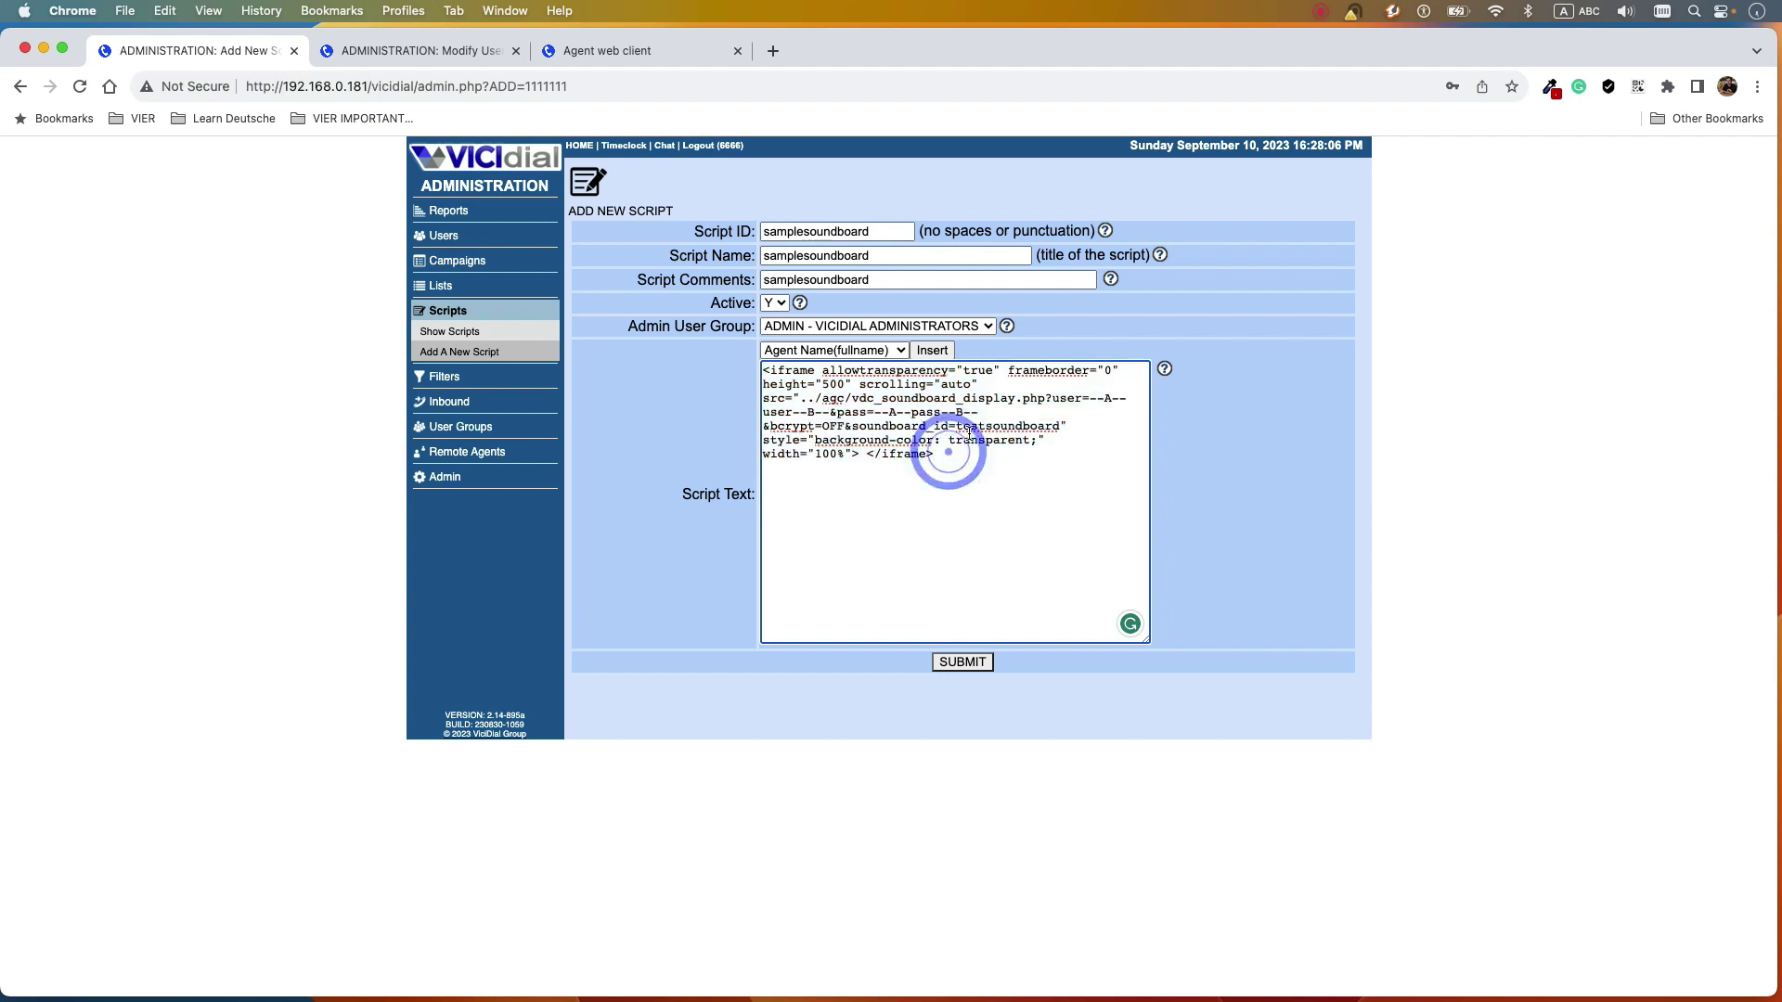
- Change the soundboard_id value in the iframe code to samplesoundboard and submit the new script
{"action": "left_click", "coordinate": [931, 427]}
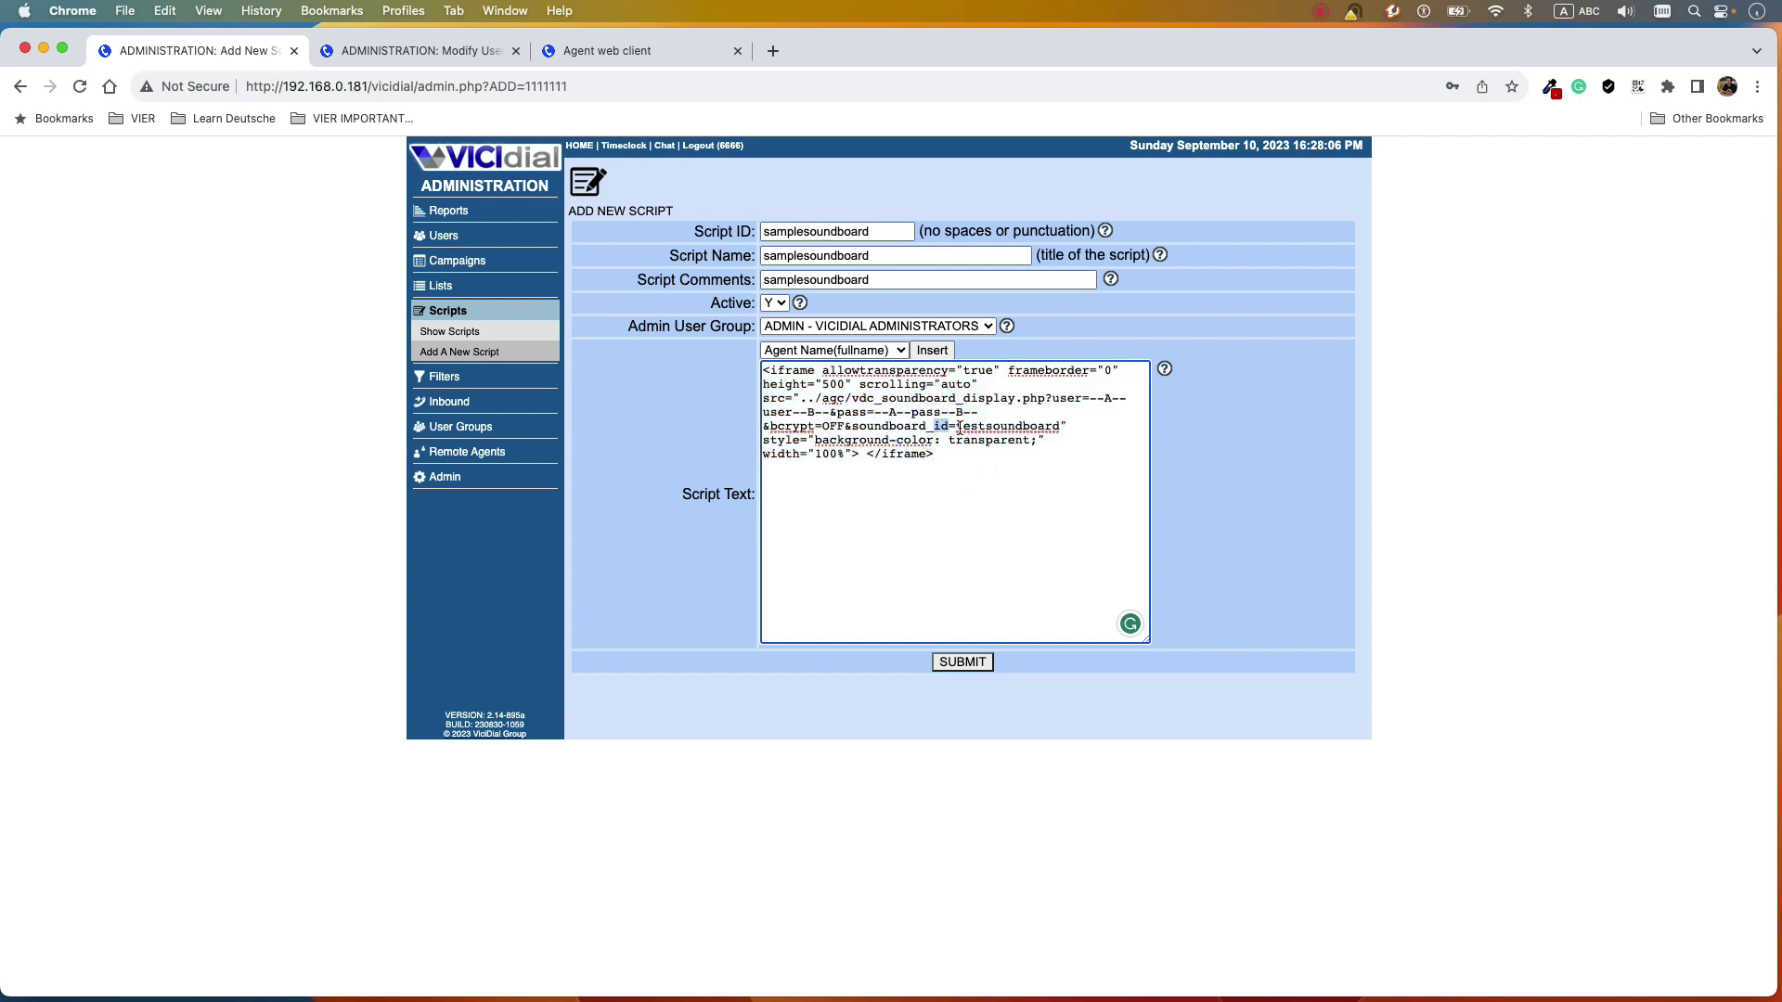
{"action": "left_click", "coordinate": [961, 426]}
{"action": "double_click", "coordinate": [958, 426]}
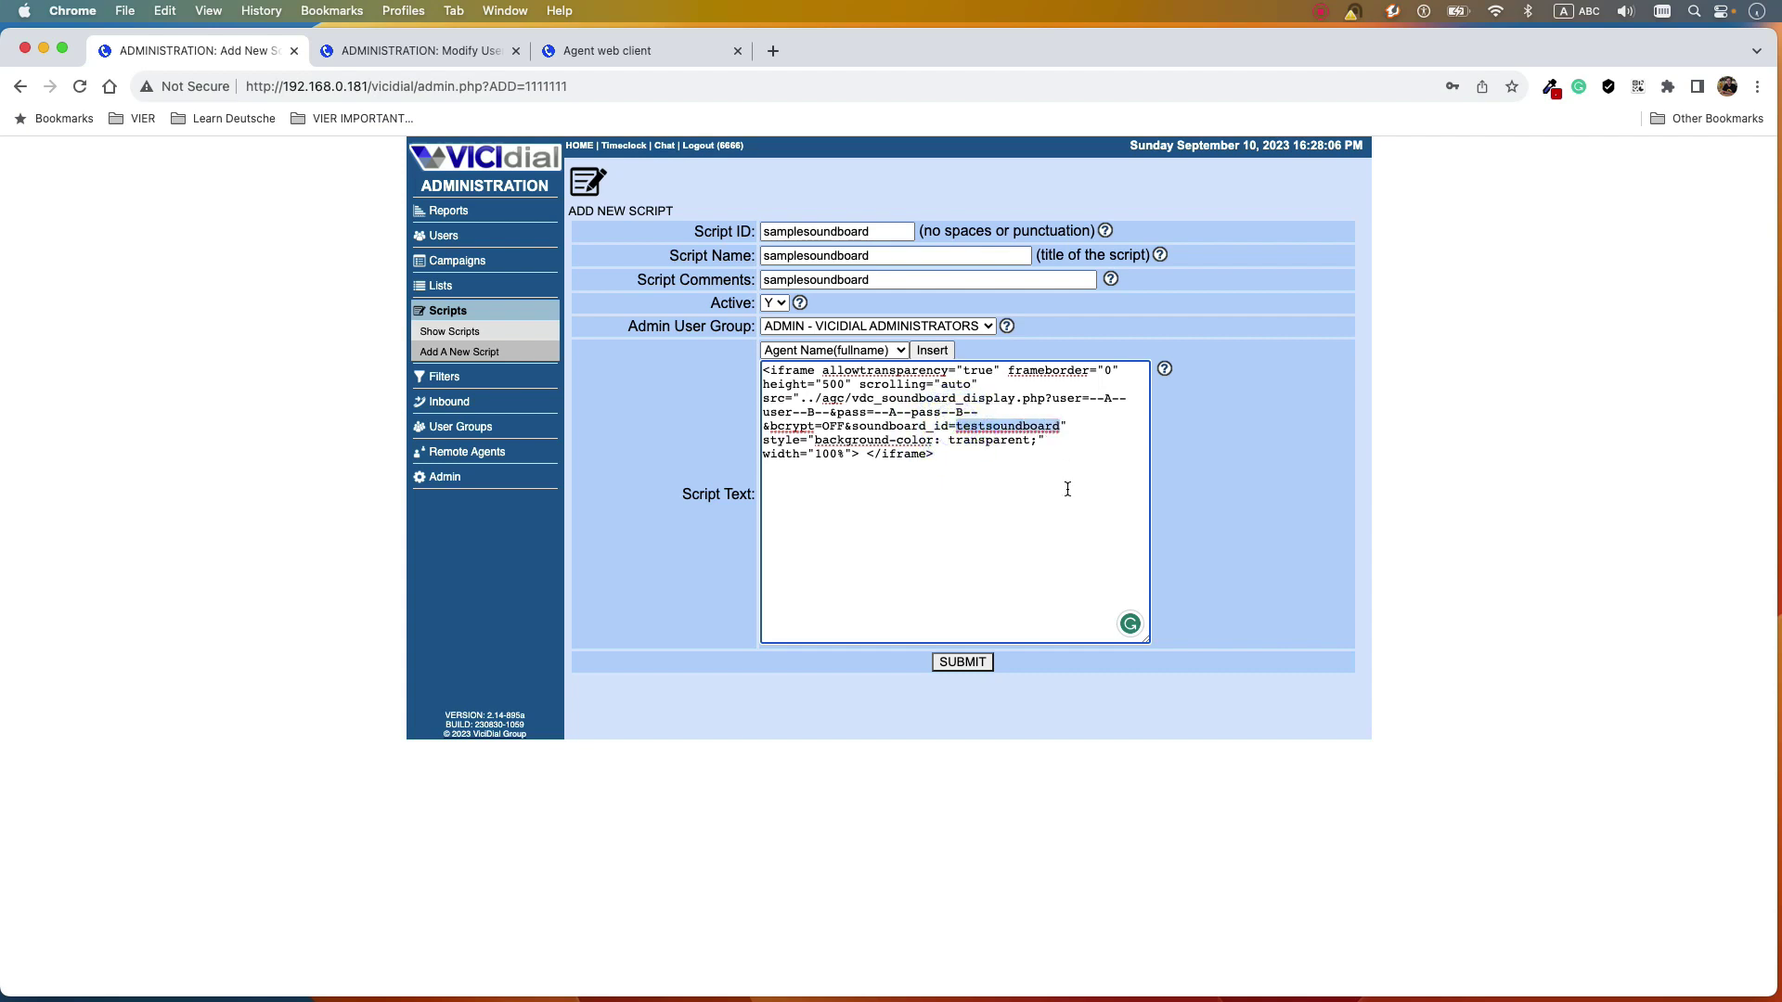
{"action": "type", "text": "samplesoun"}
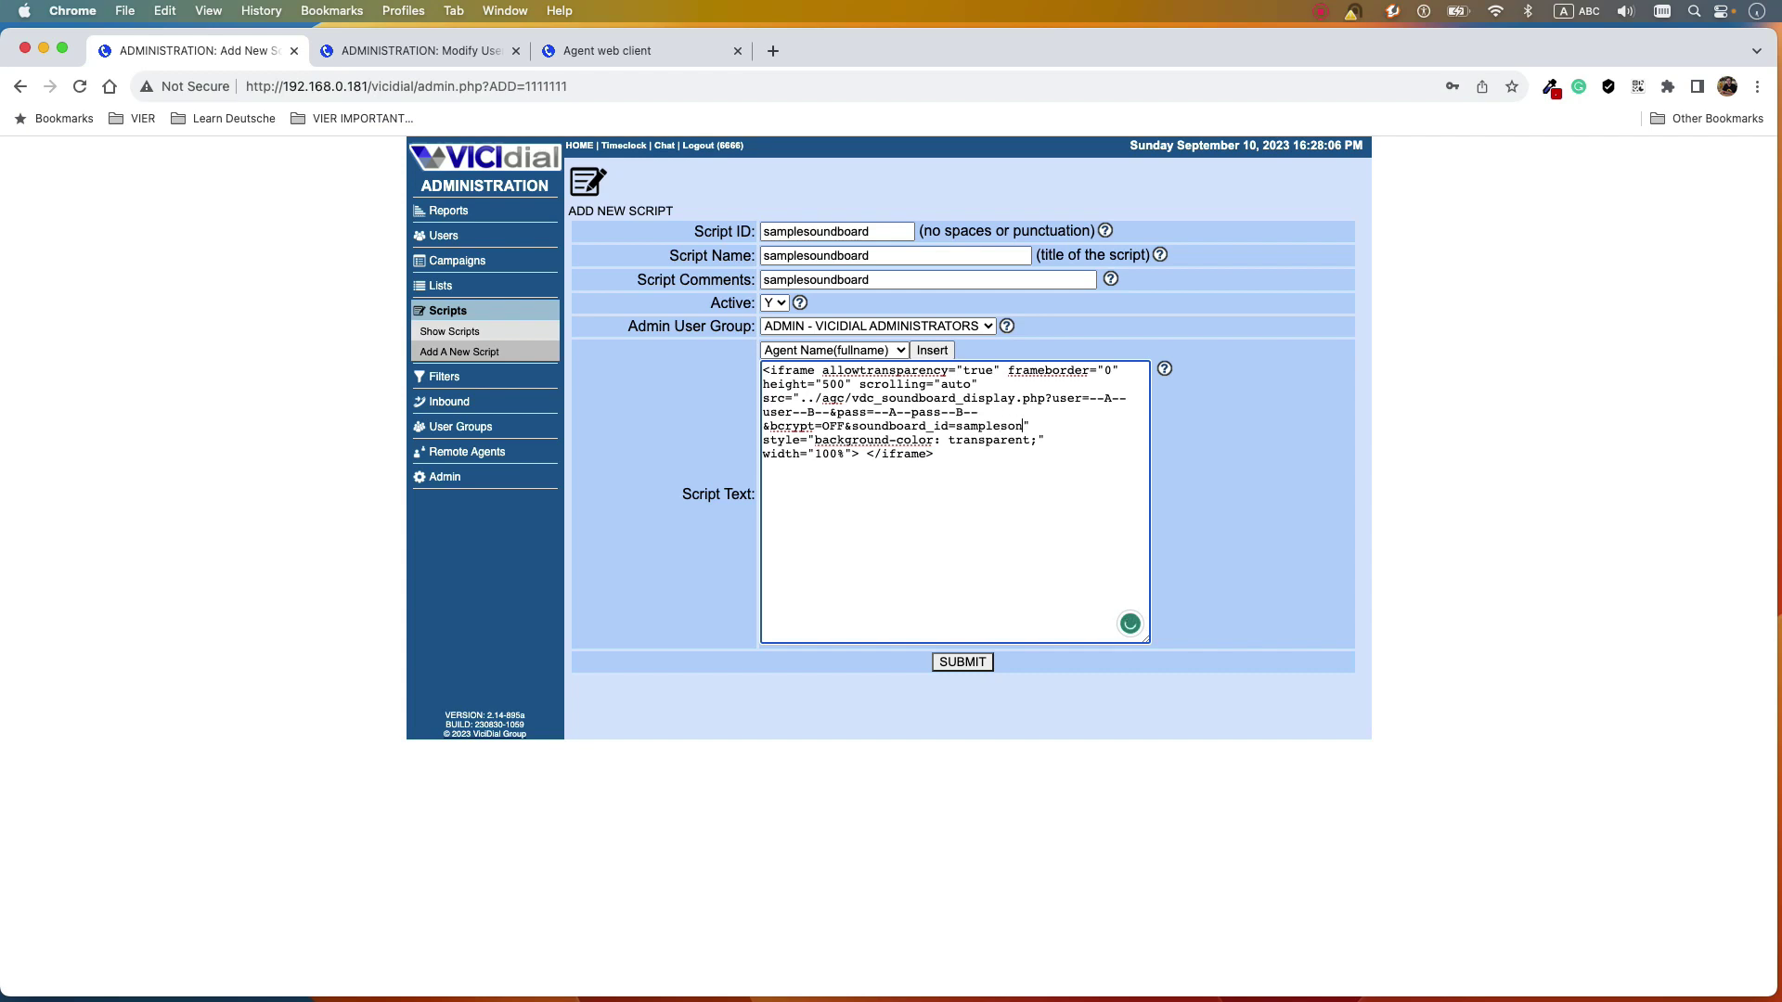
{"action": "type", "text": "dboard"}
{"action": "triple_click", "coordinate": [933, 472]}
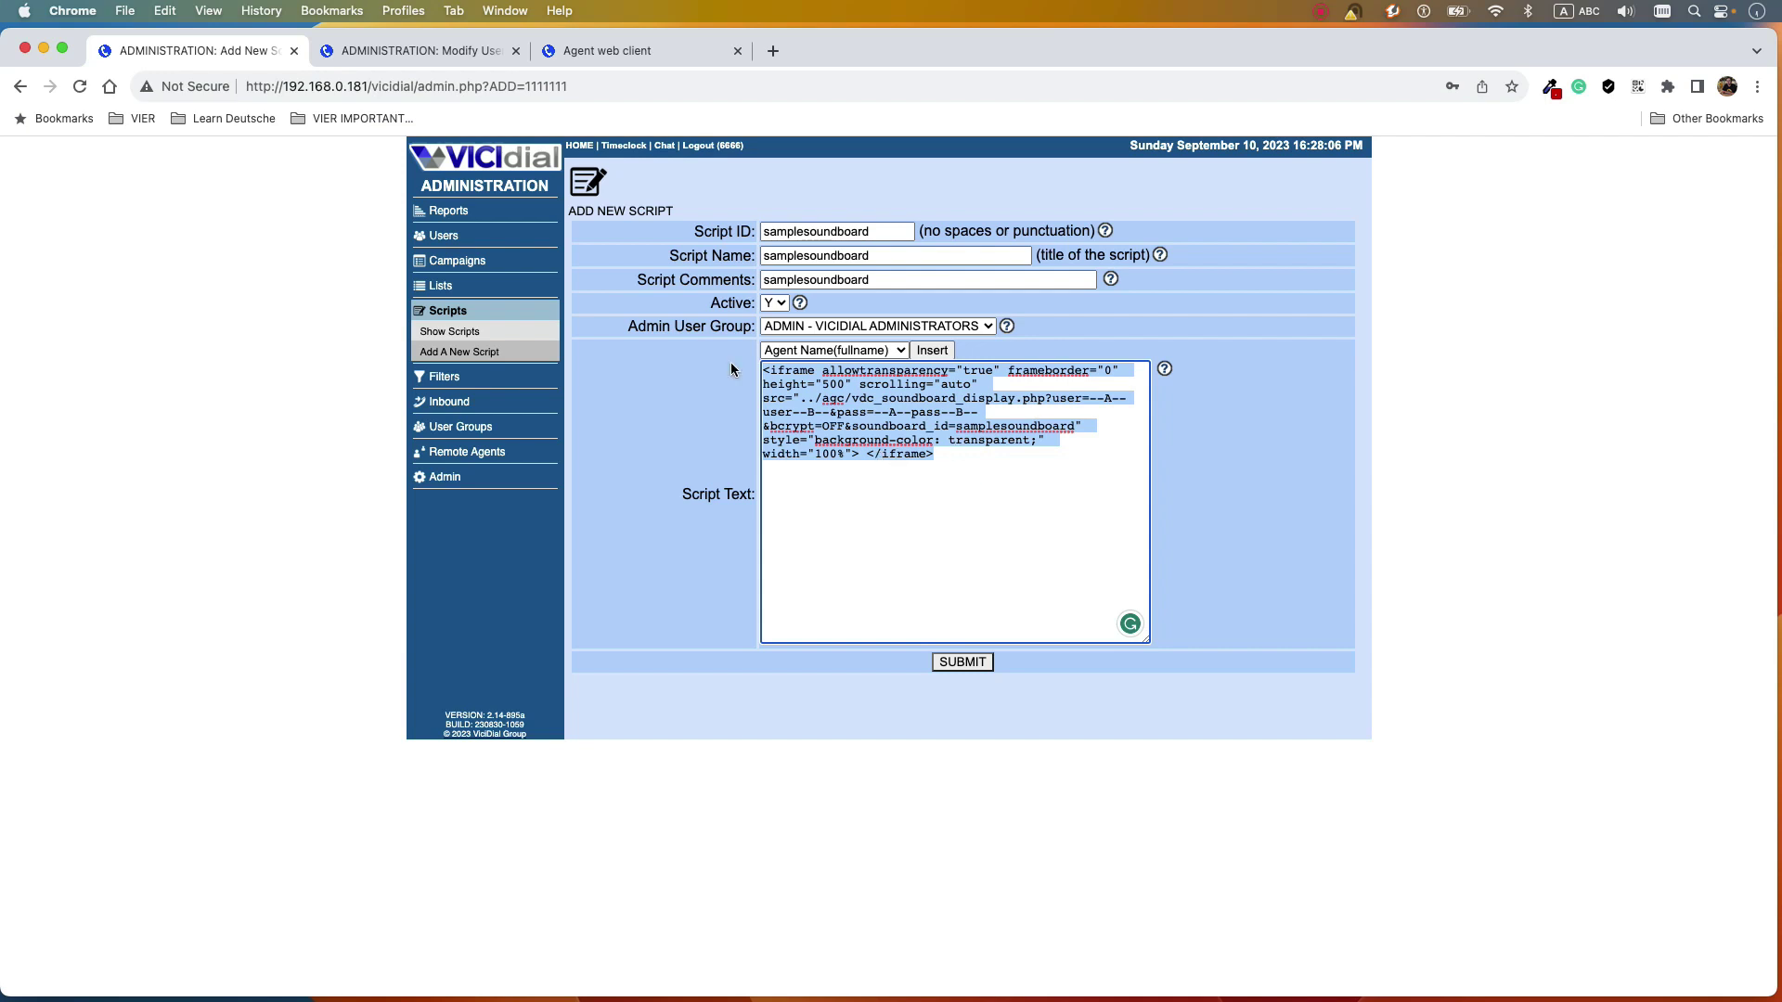
{"action": "left_click", "coordinate": [950, 445]}
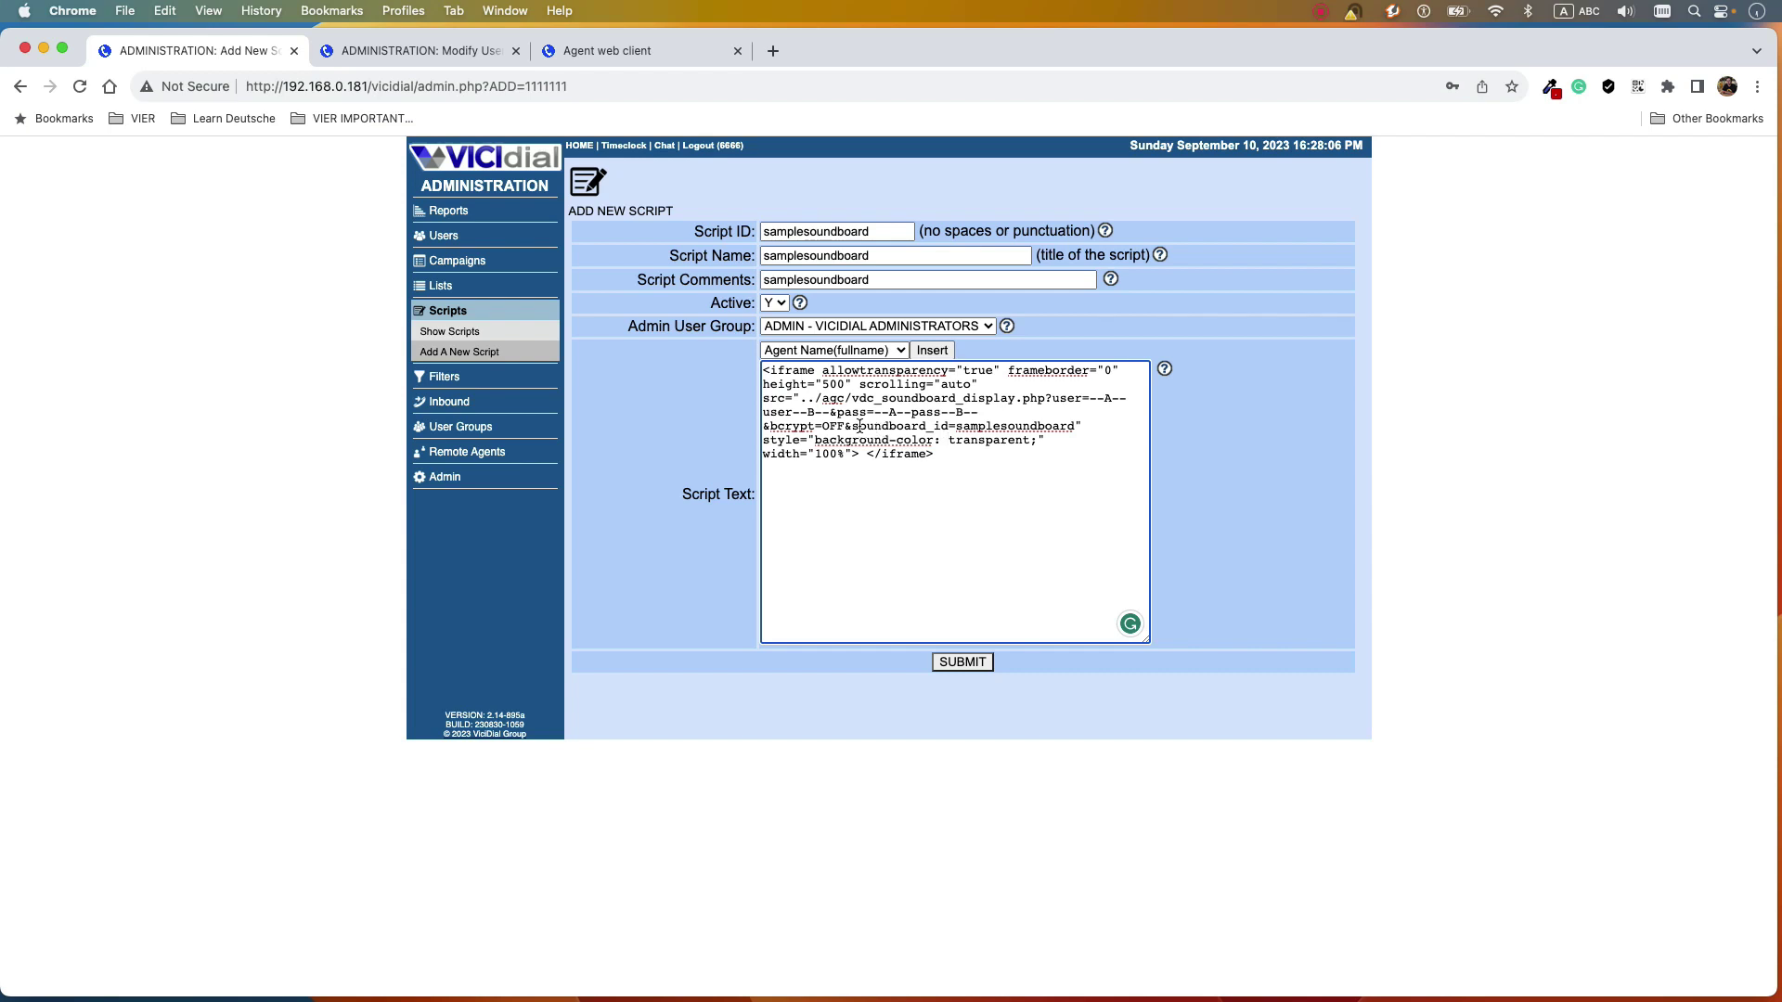
{"action": "left_click_drag", "start_coordinate": [859, 425], "coordinate": [1074, 430]}
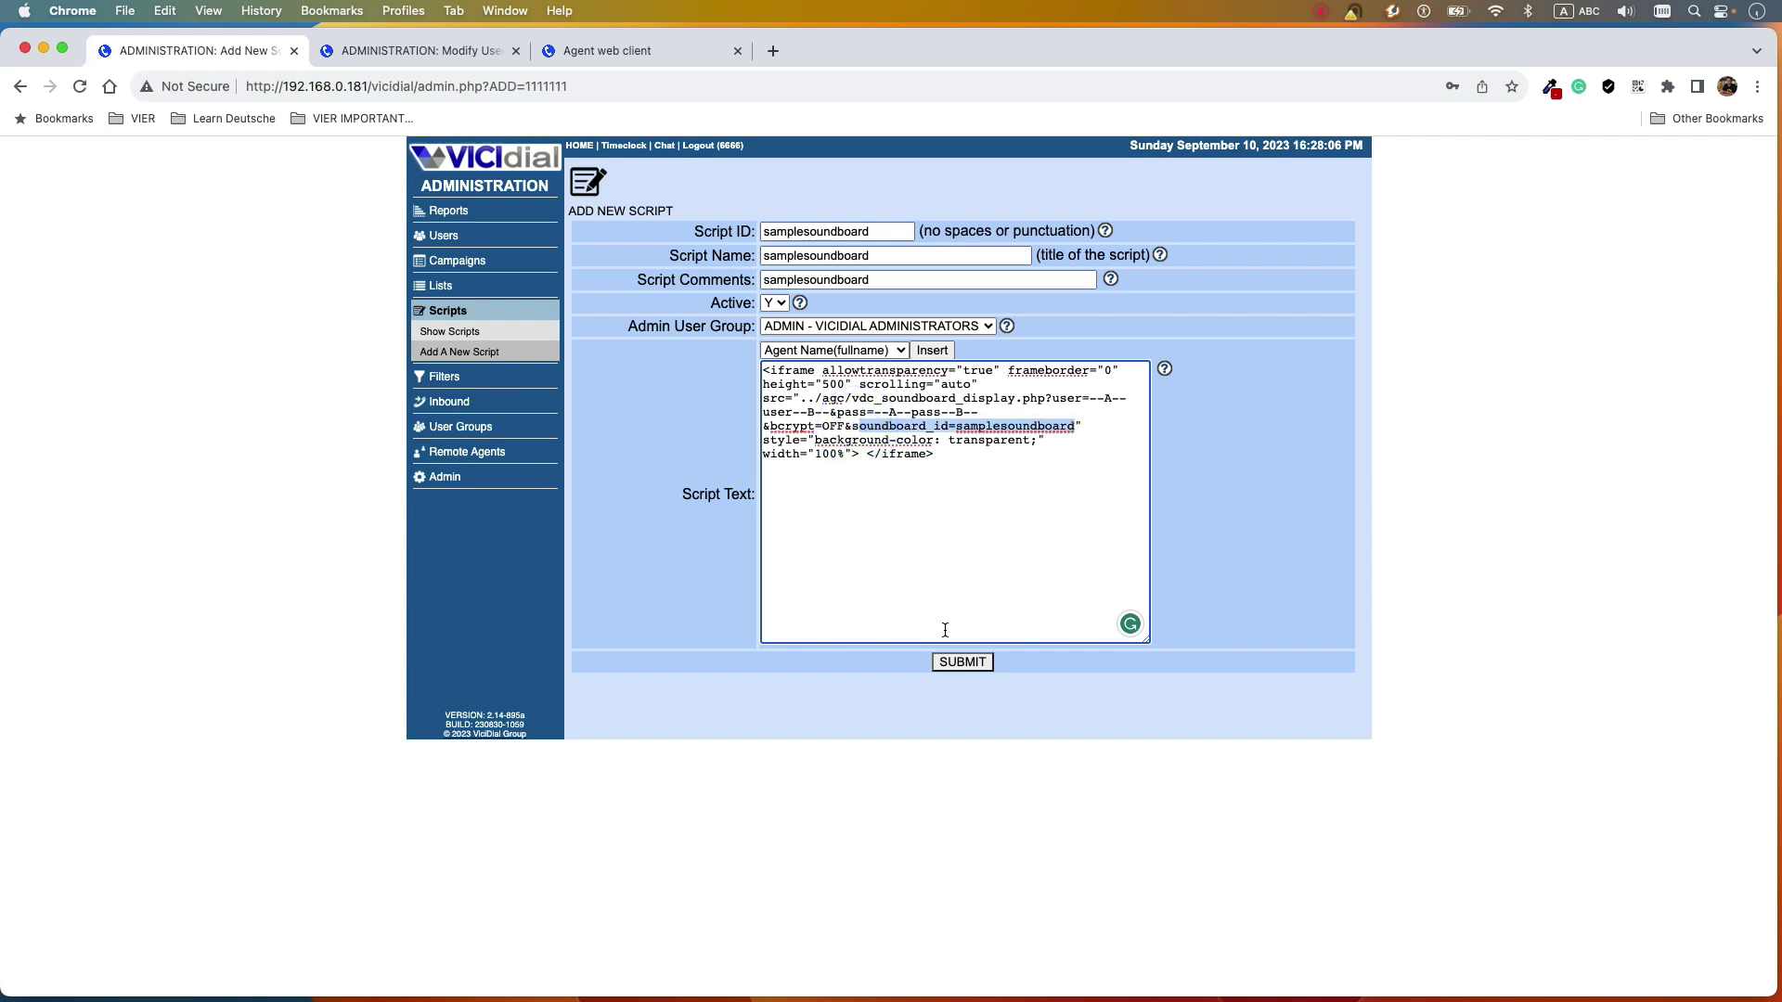
{"action": "left_click", "coordinate": [963, 663]}
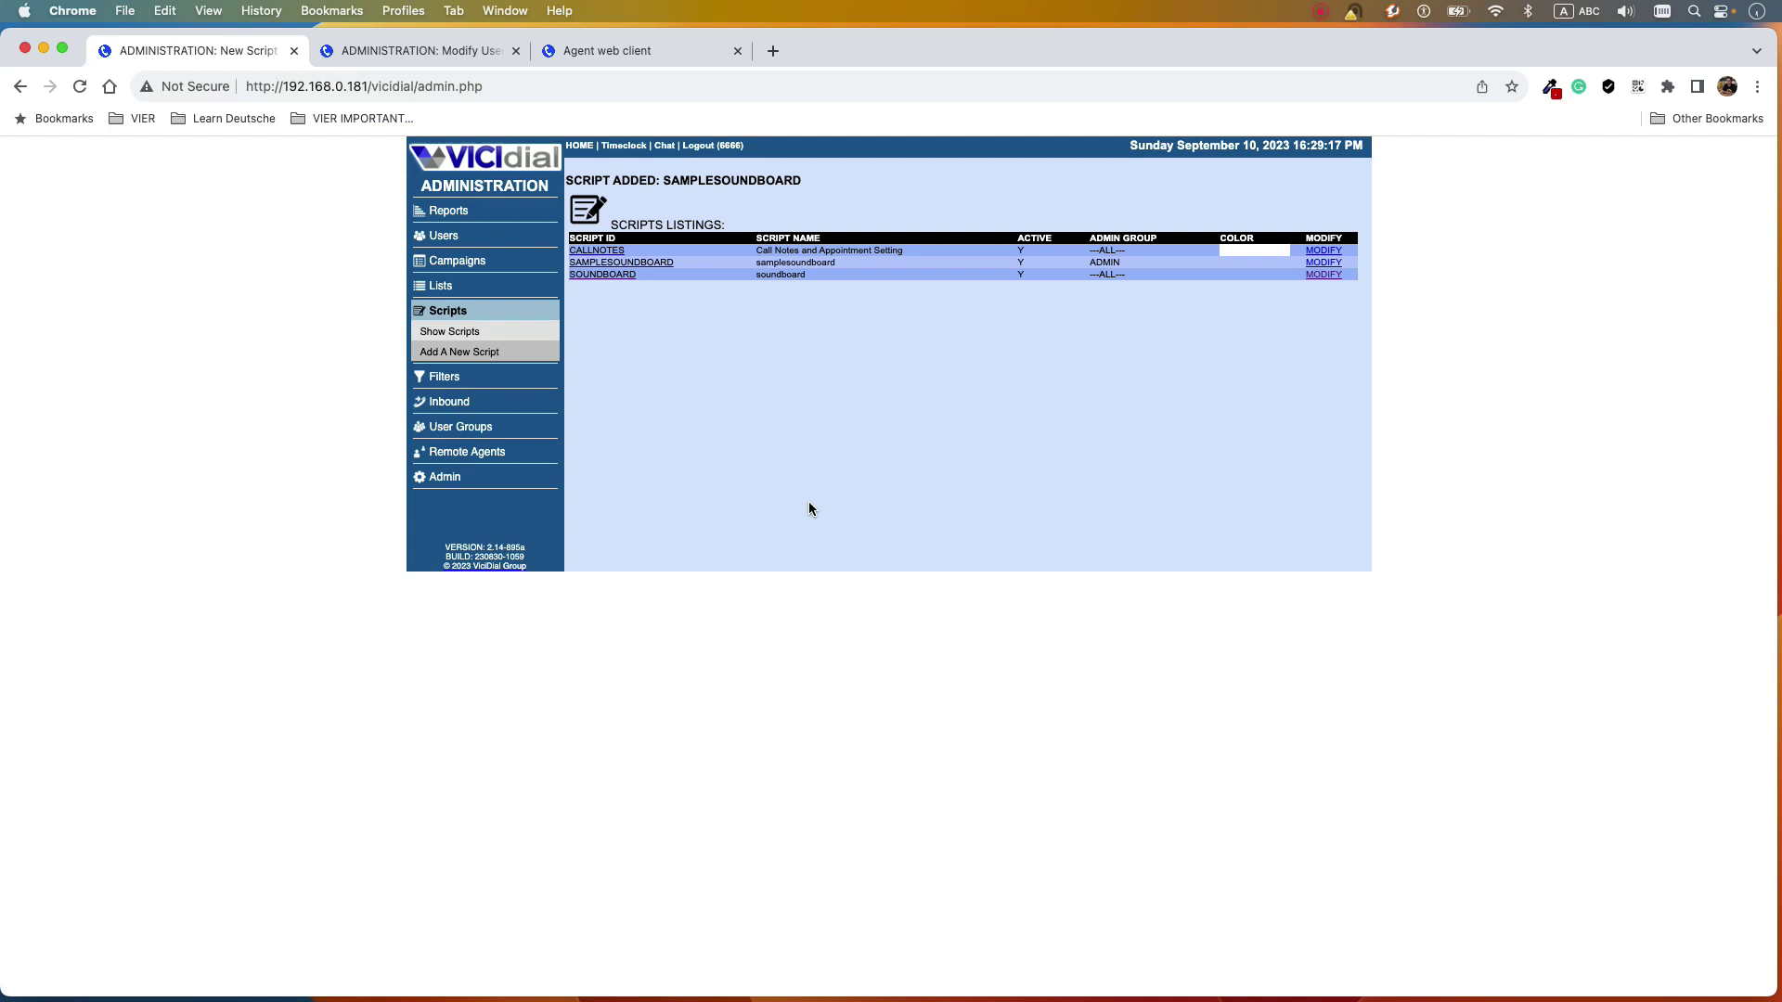
- Open the detailed settings of the test campaign and find its Script setting by searching the page for "script"
{"action": "left_click", "coordinate": [456, 263]}
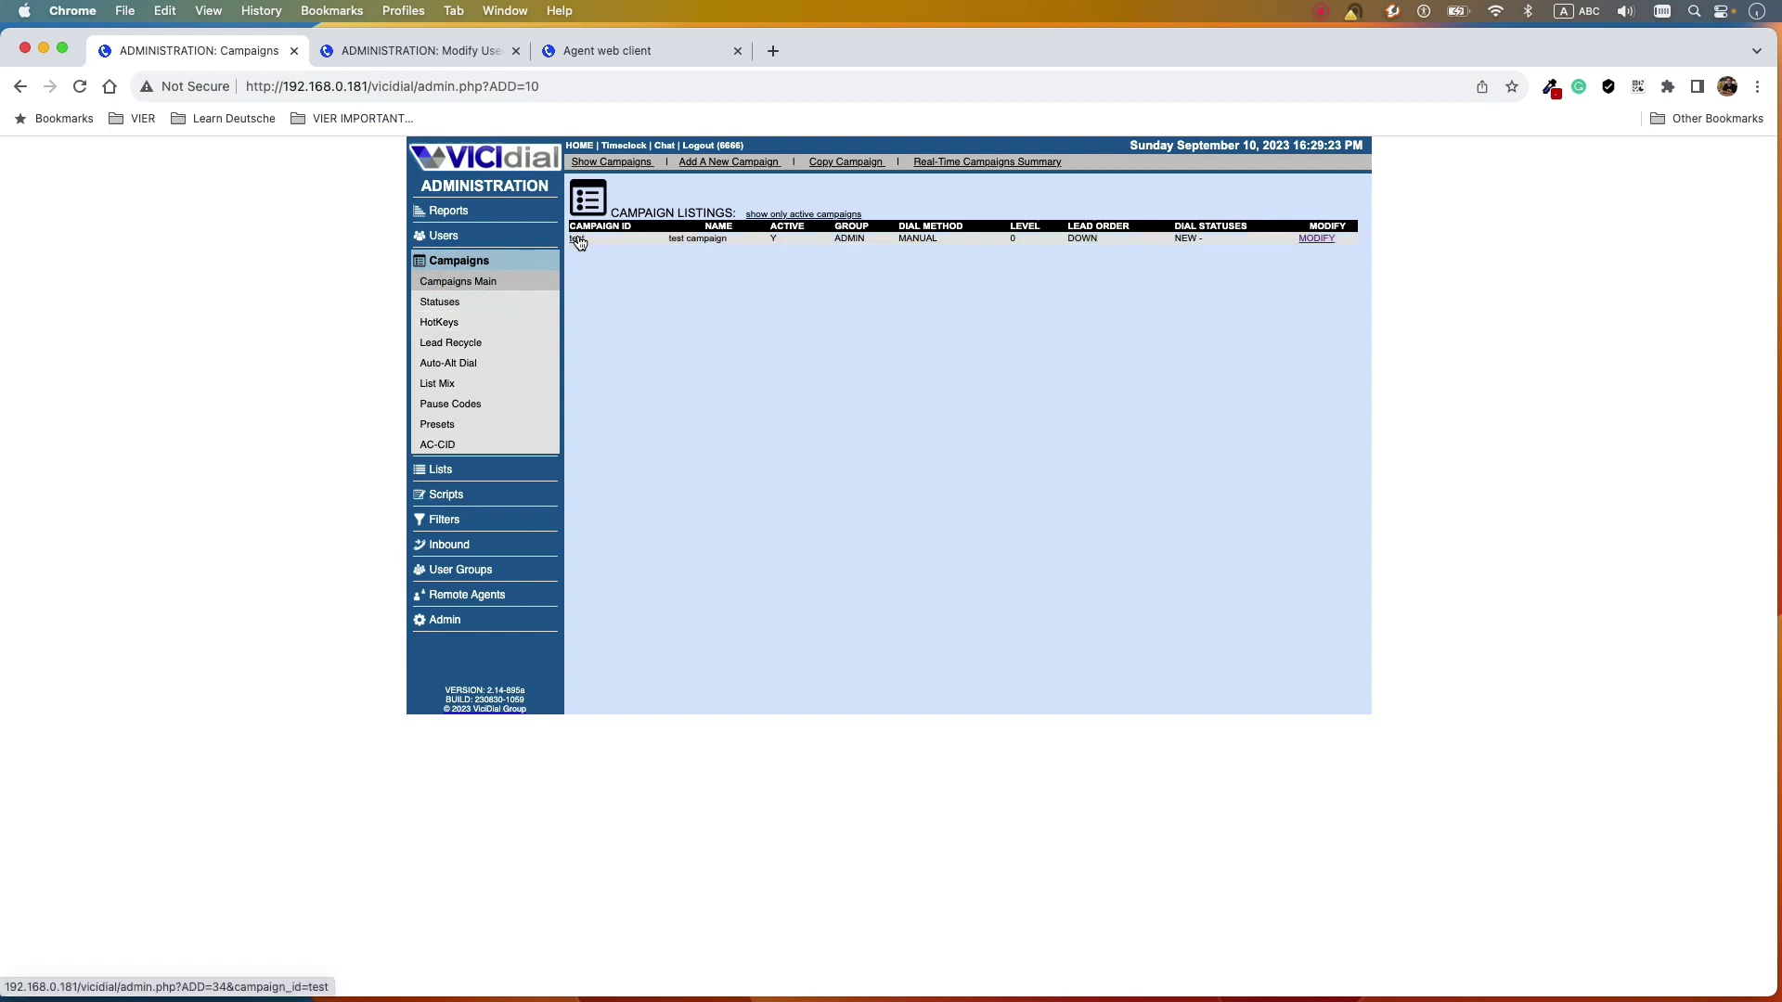
{"action": "left_click", "coordinate": [576, 238]}
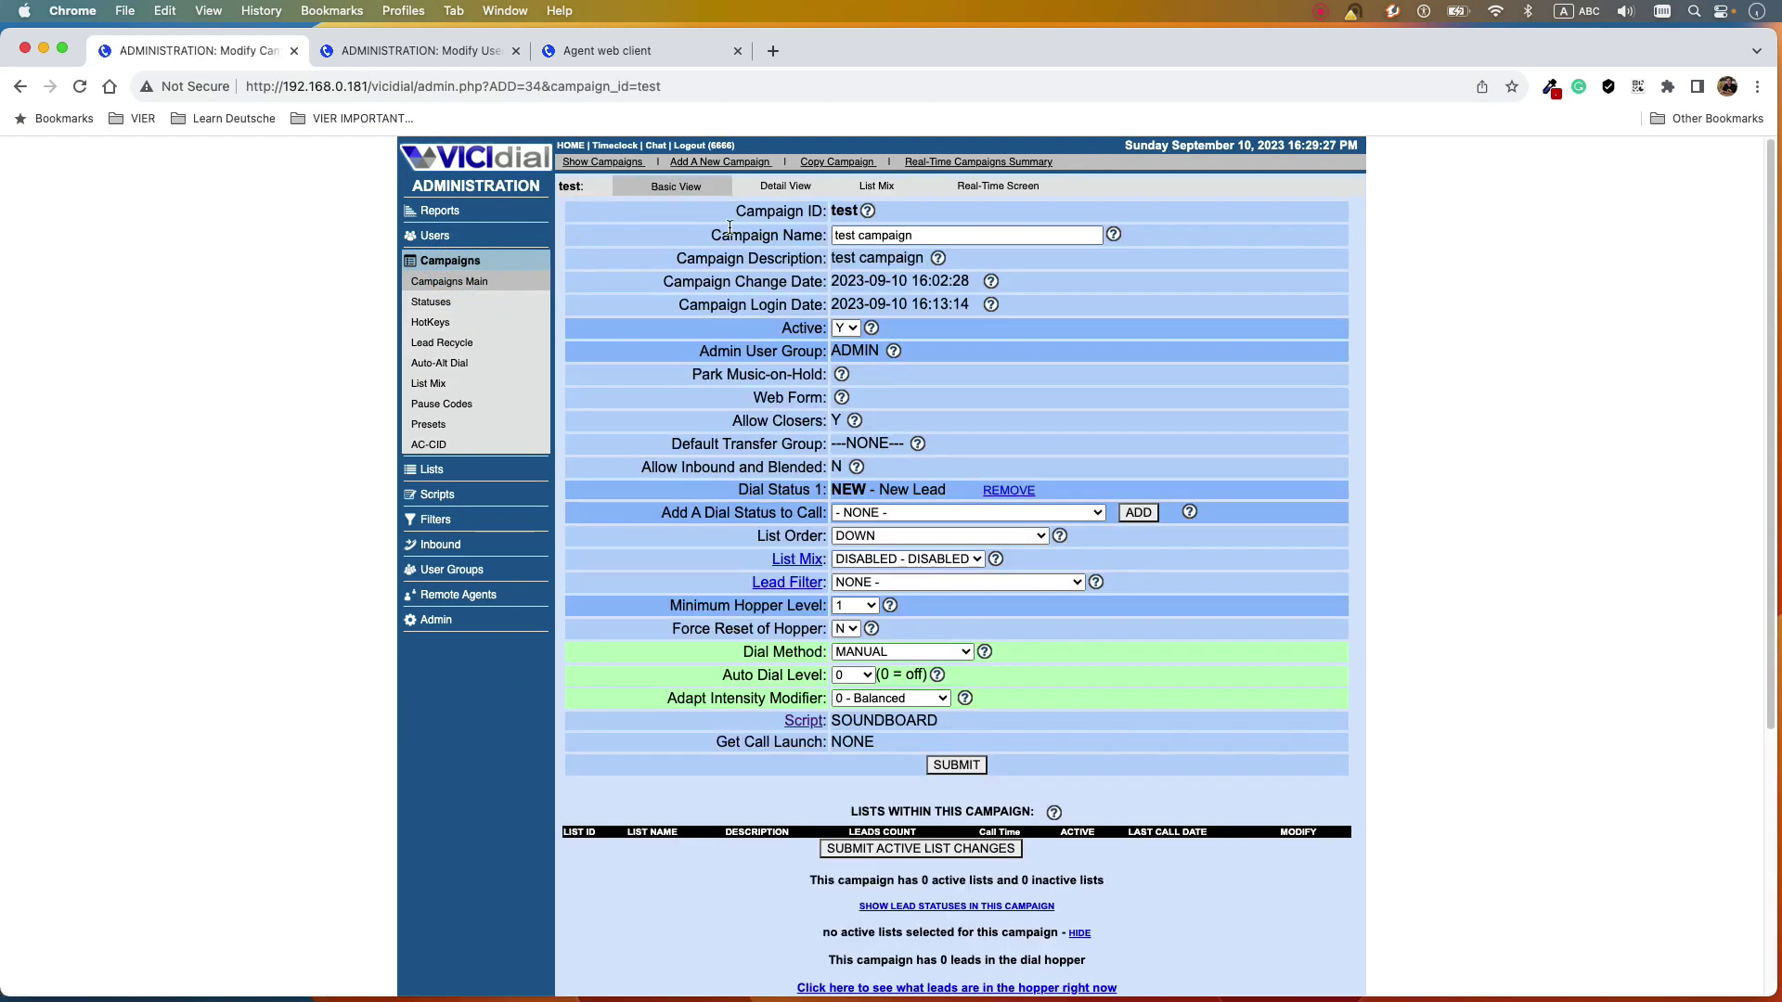
{"action": "left_click", "coordinate": [779, 188]}
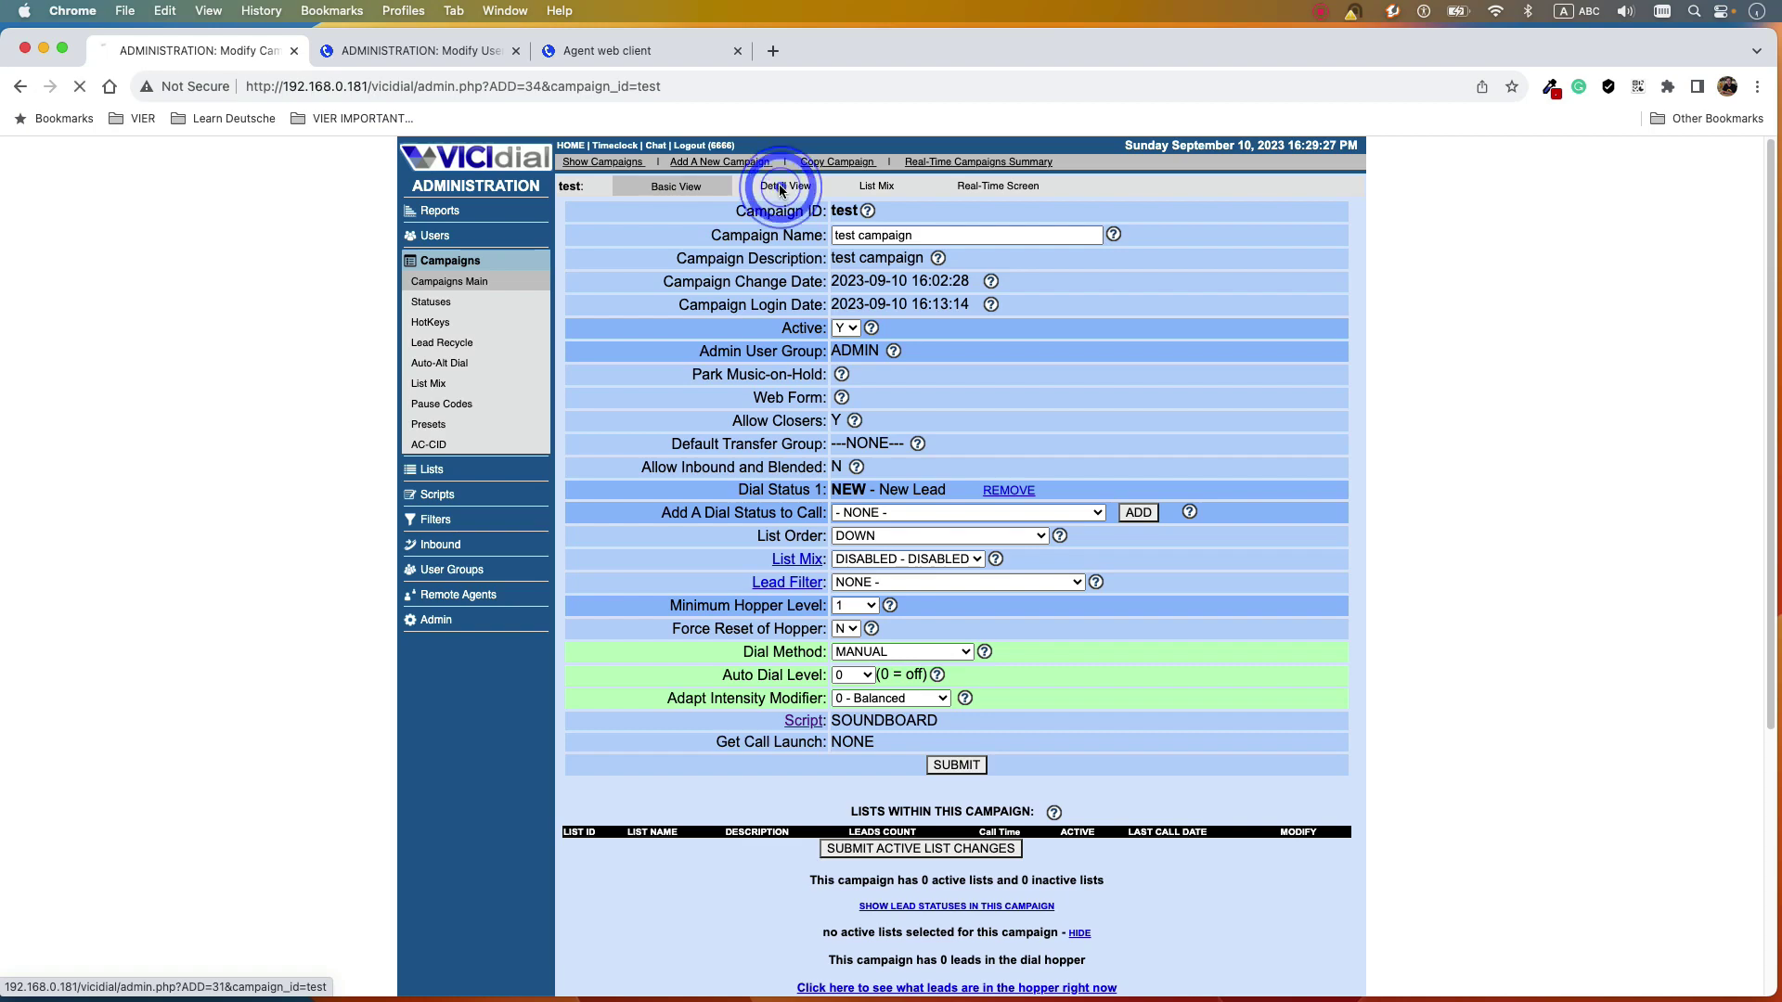
{"action": "key", "text": "super+f"}
{"action": "type", "text": "s"}
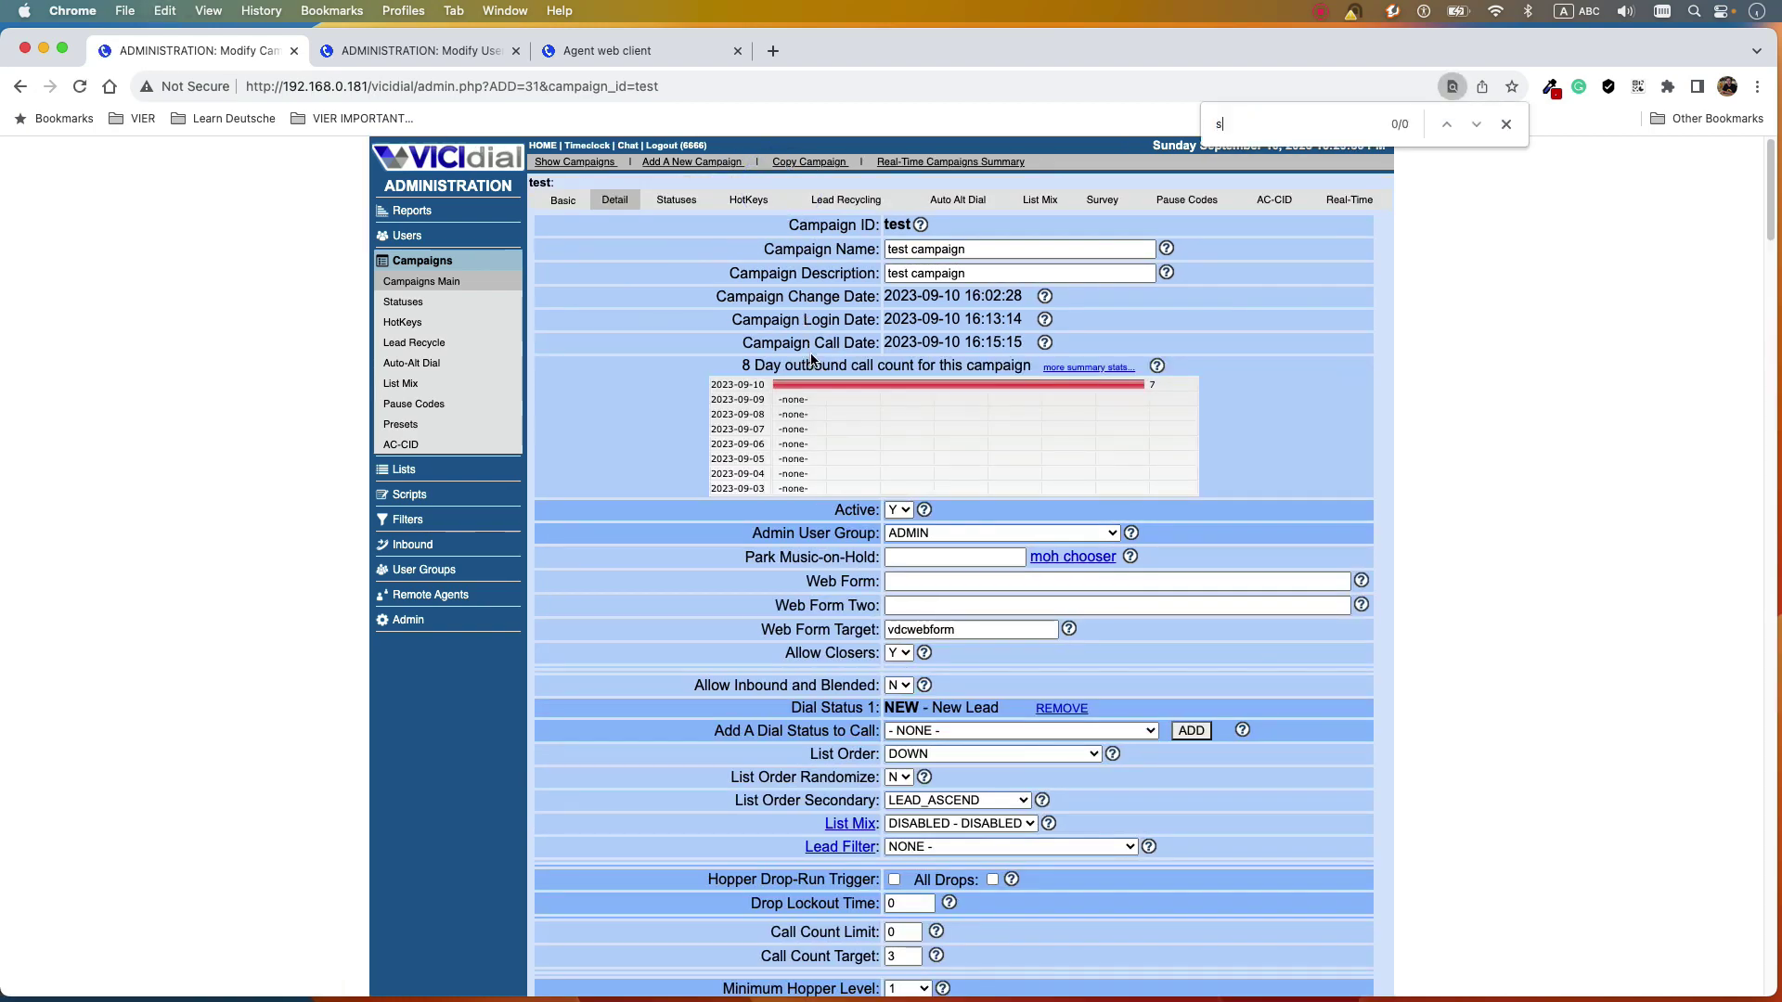
{"action": "type", "text": "crip"}
{"action": "key", "text": "Return"}
{"action": "key", "text": "Return"}
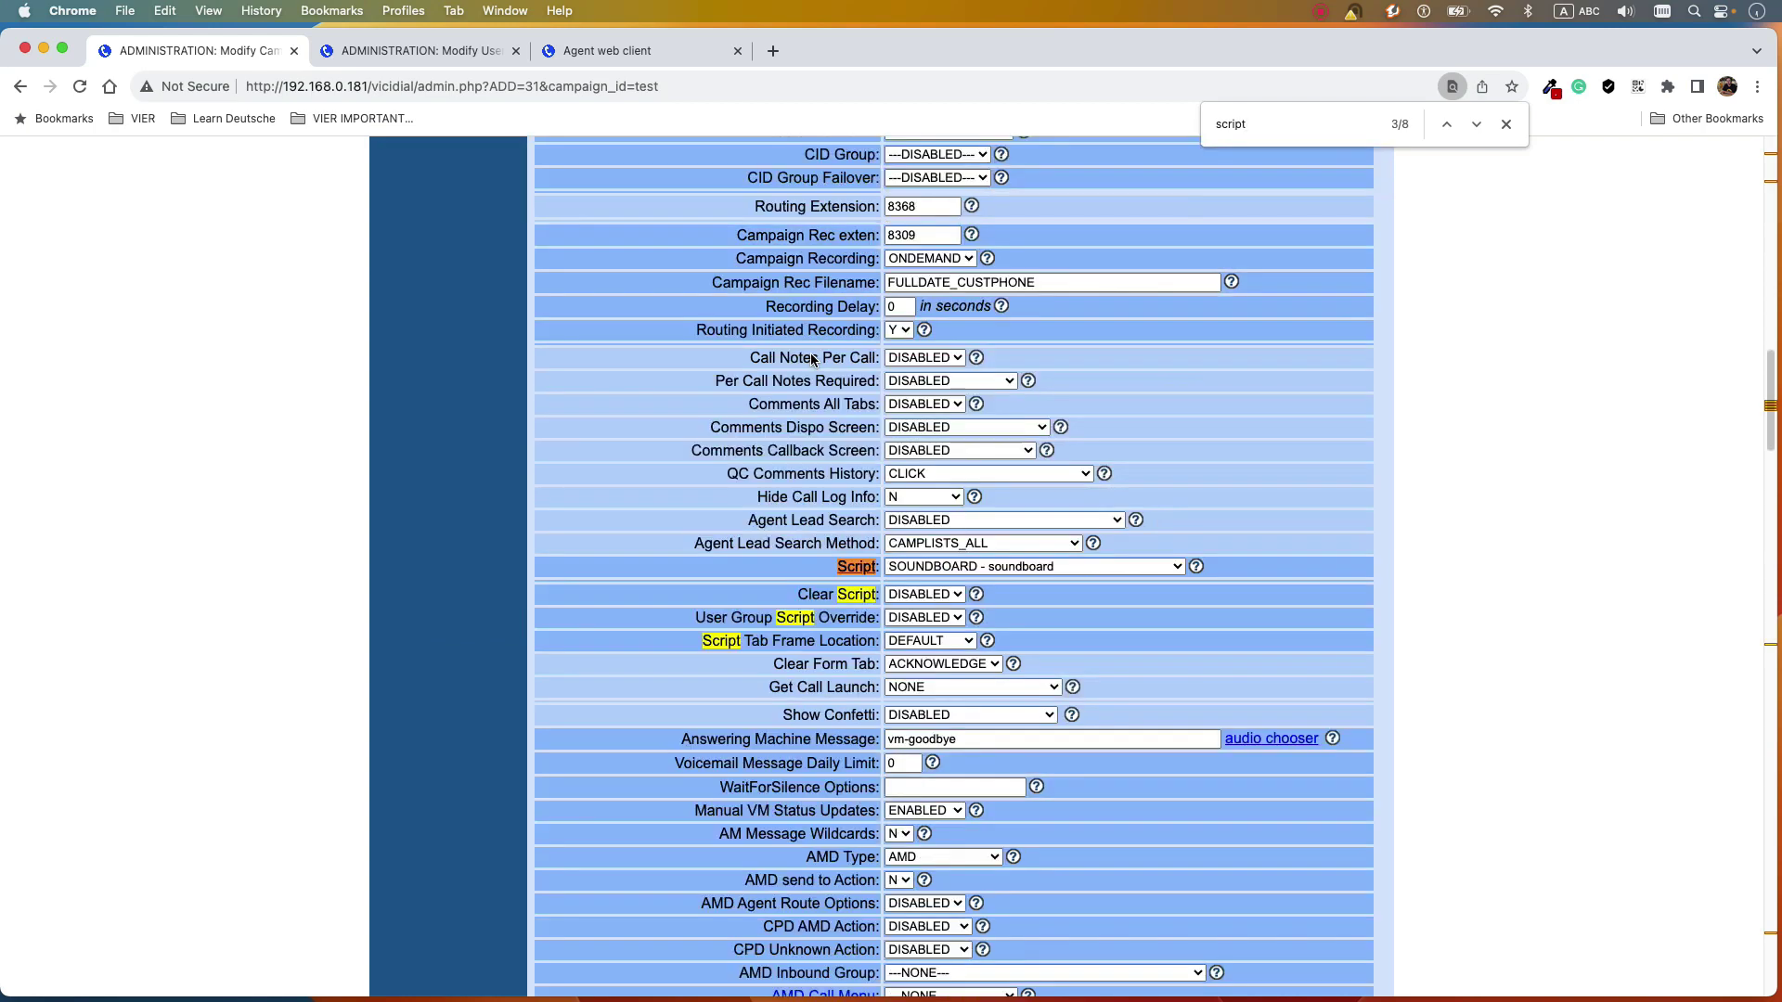
- Set the campaign's Script to SAMPLESOUNDBOARD - samplesoundboard and submit the campaign changes
{"action": "scroll", "coordinate": [939, 399], "scroll_direction": "down", "scroll_amount": 3}
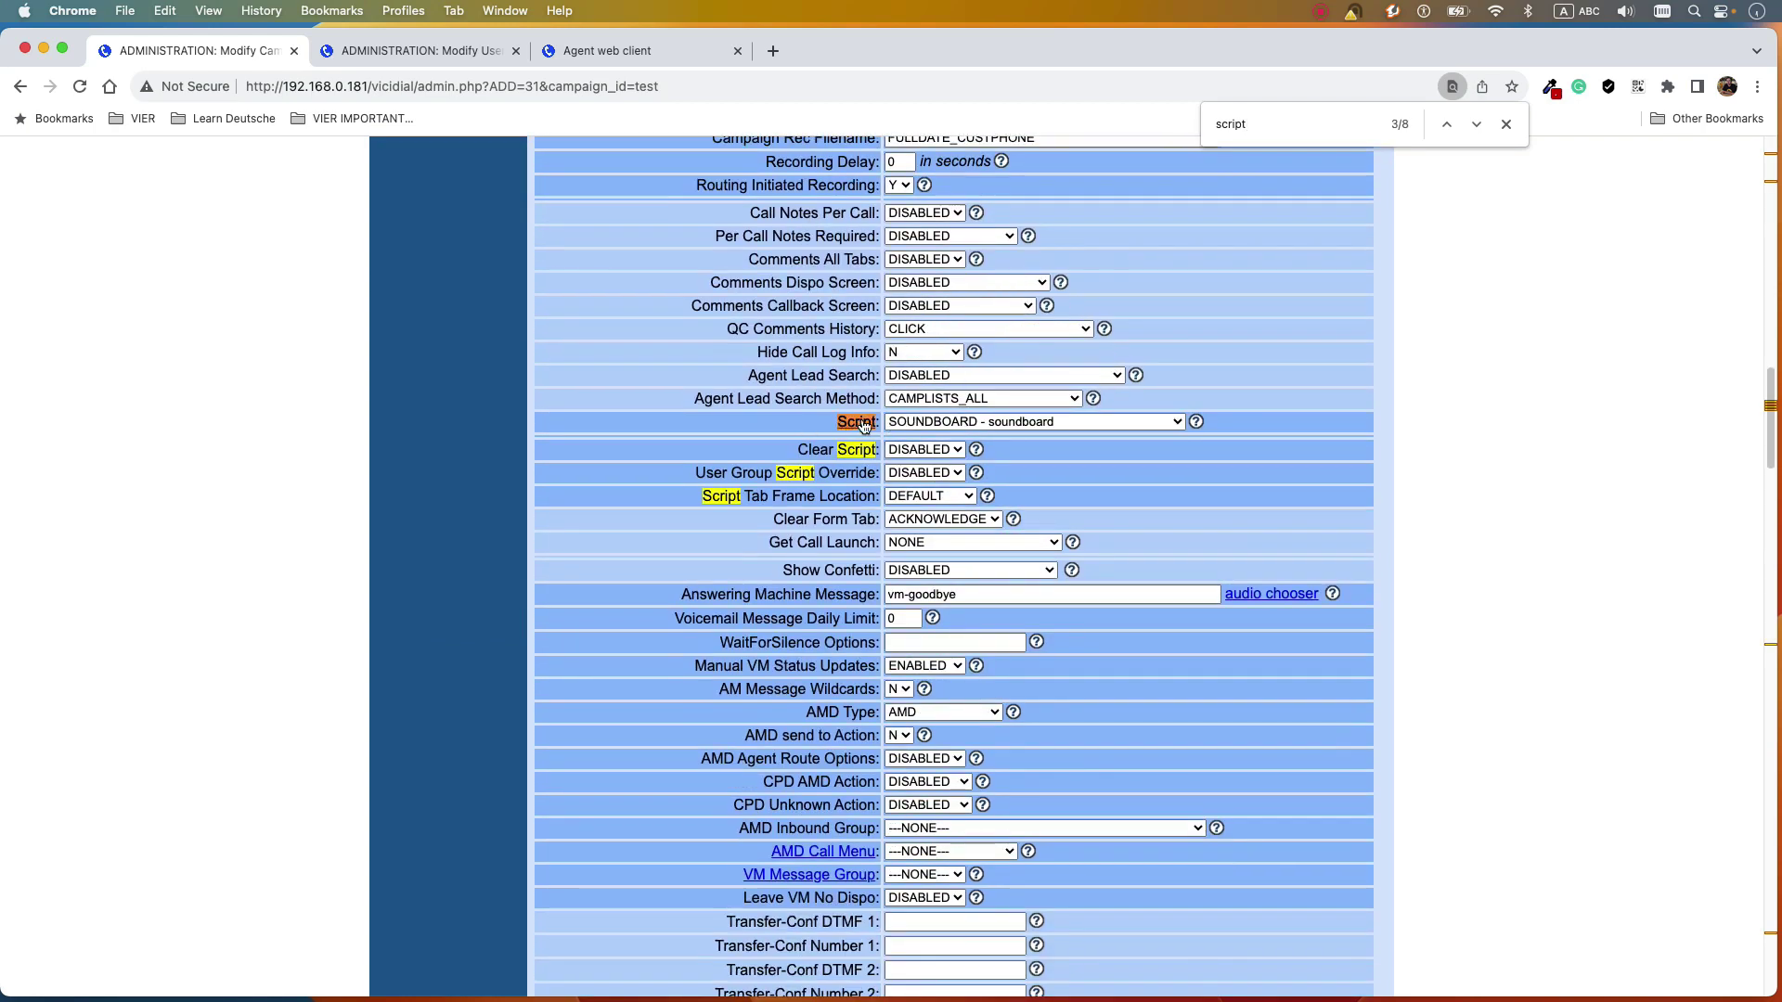
{"action": "left_click", "coordinate": [910, 425]}
{"action": "key", "text": "Up"}
{"action": "key", "text": "Up"}
{"action": "key", "text": "Up"}
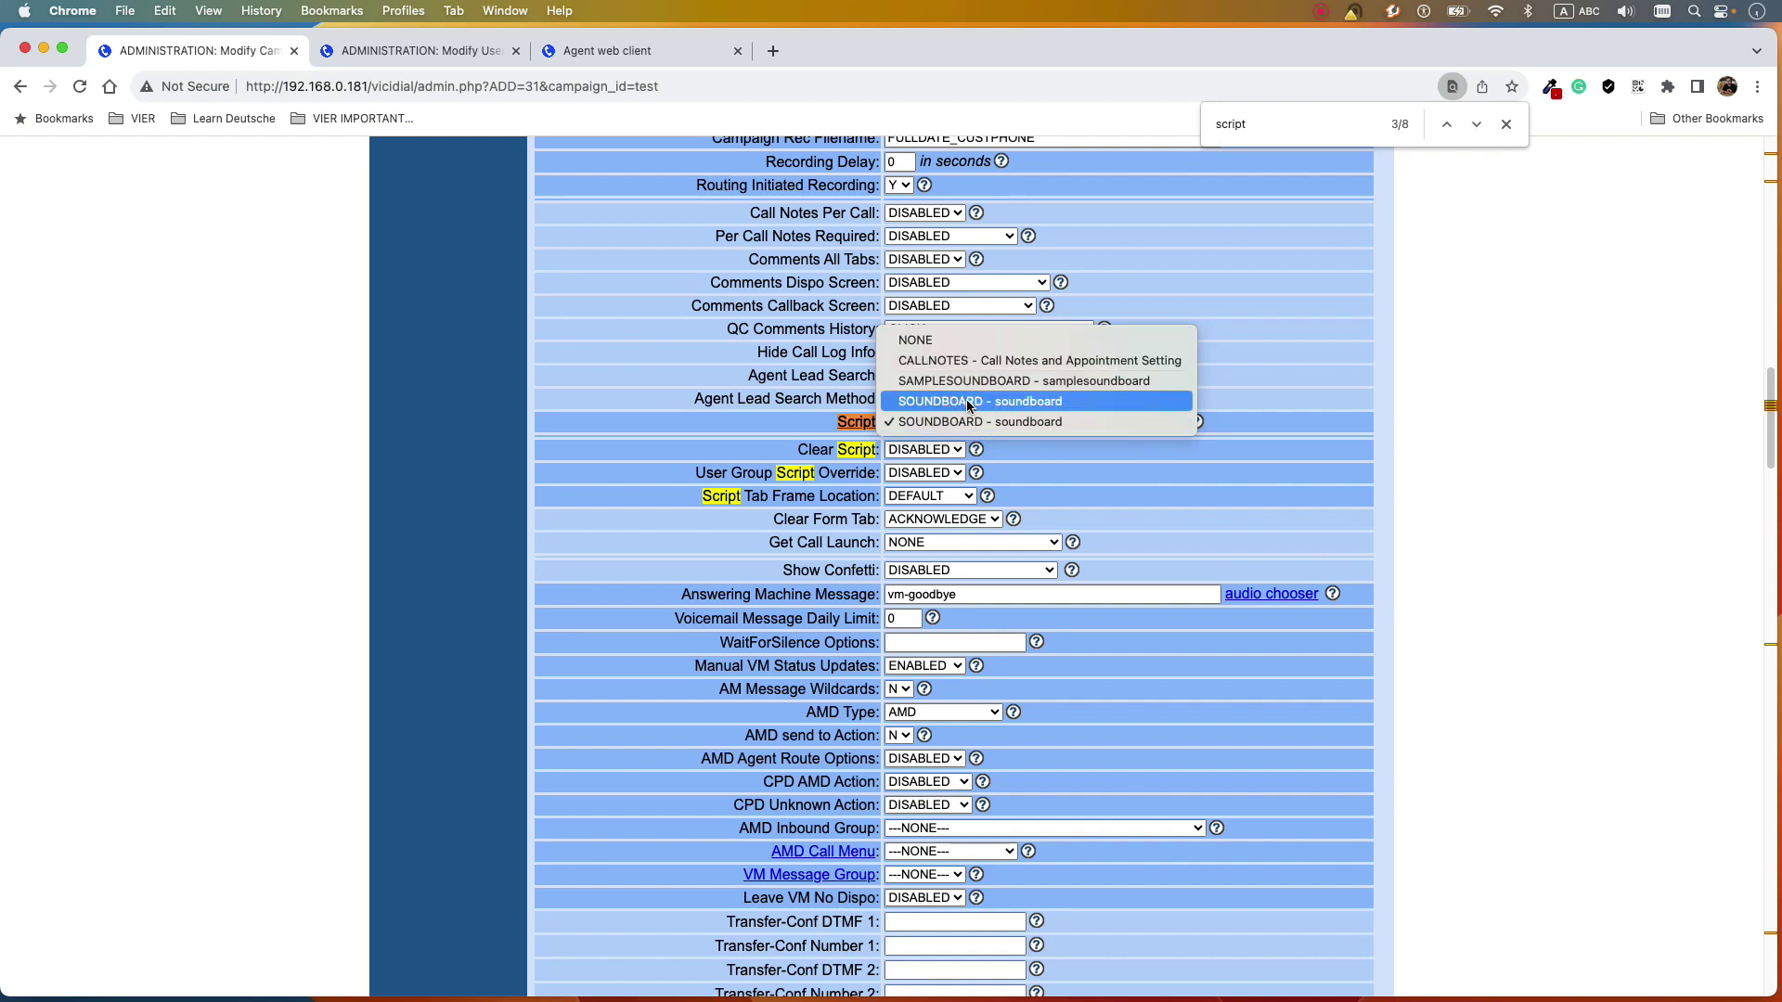
{"action": "left_click", "coordinate": [1093, 381]}
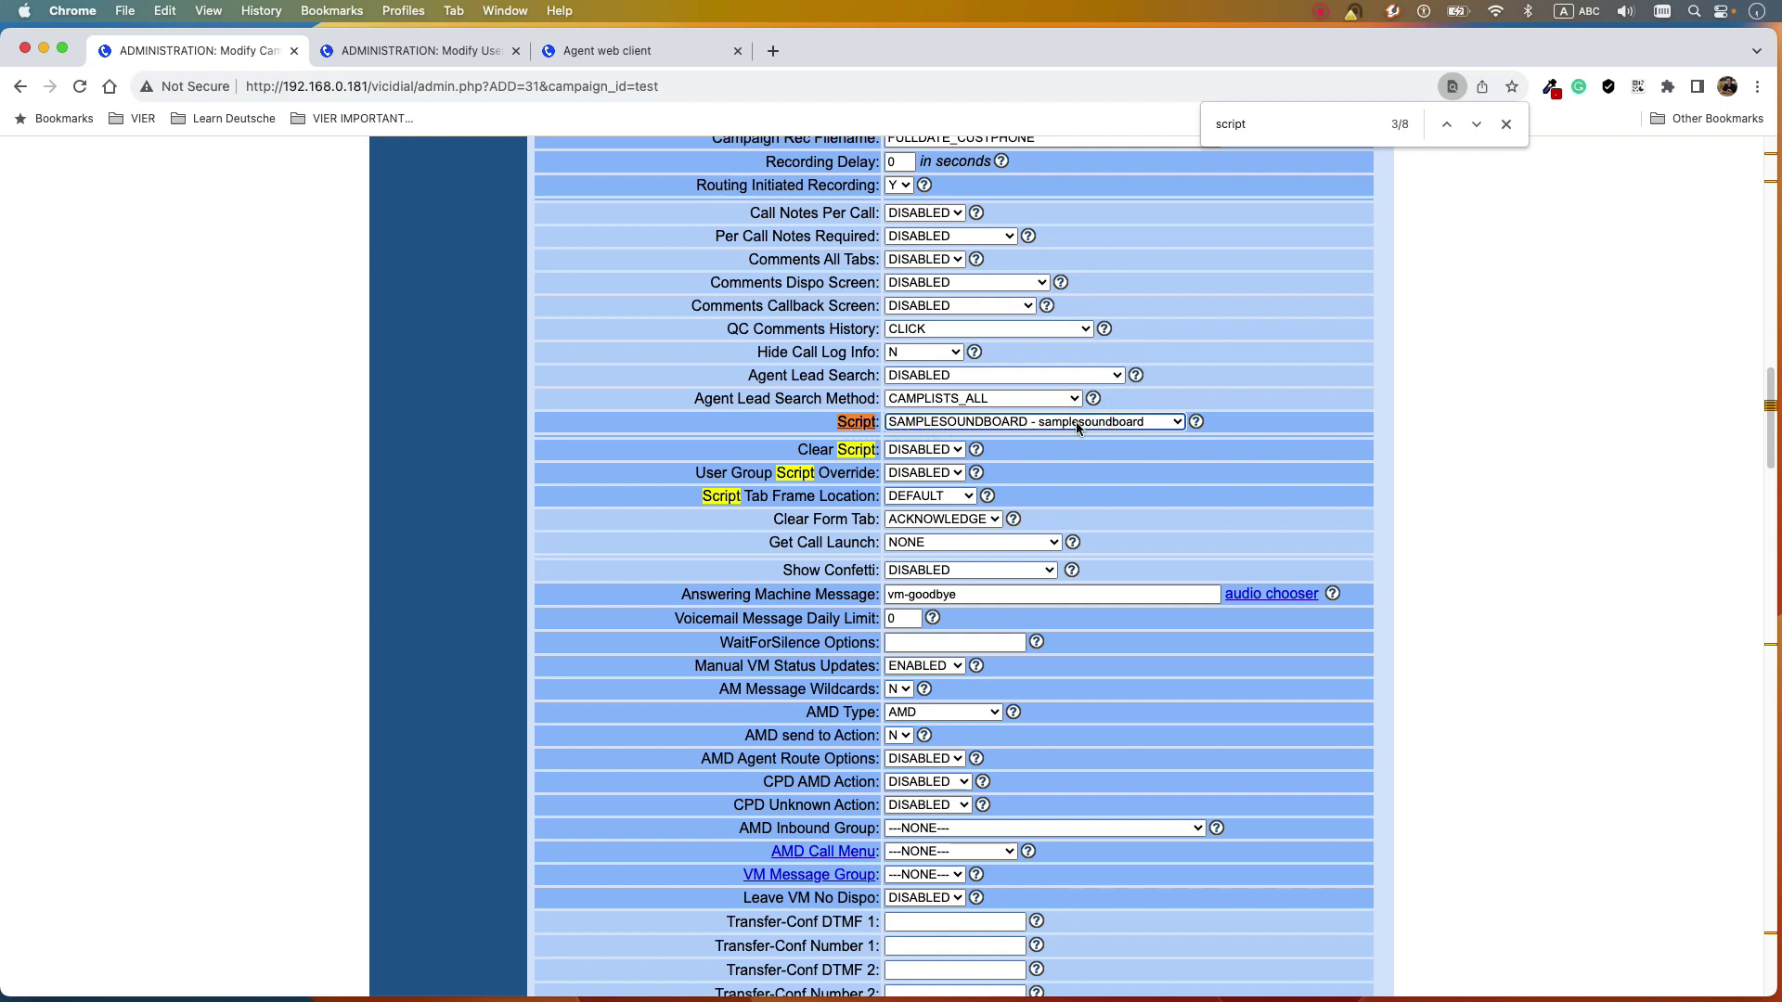
{"action": "scroll", "coordinate": [1106, 469], "scroll_direction": "down", "scroll_amount": 20}
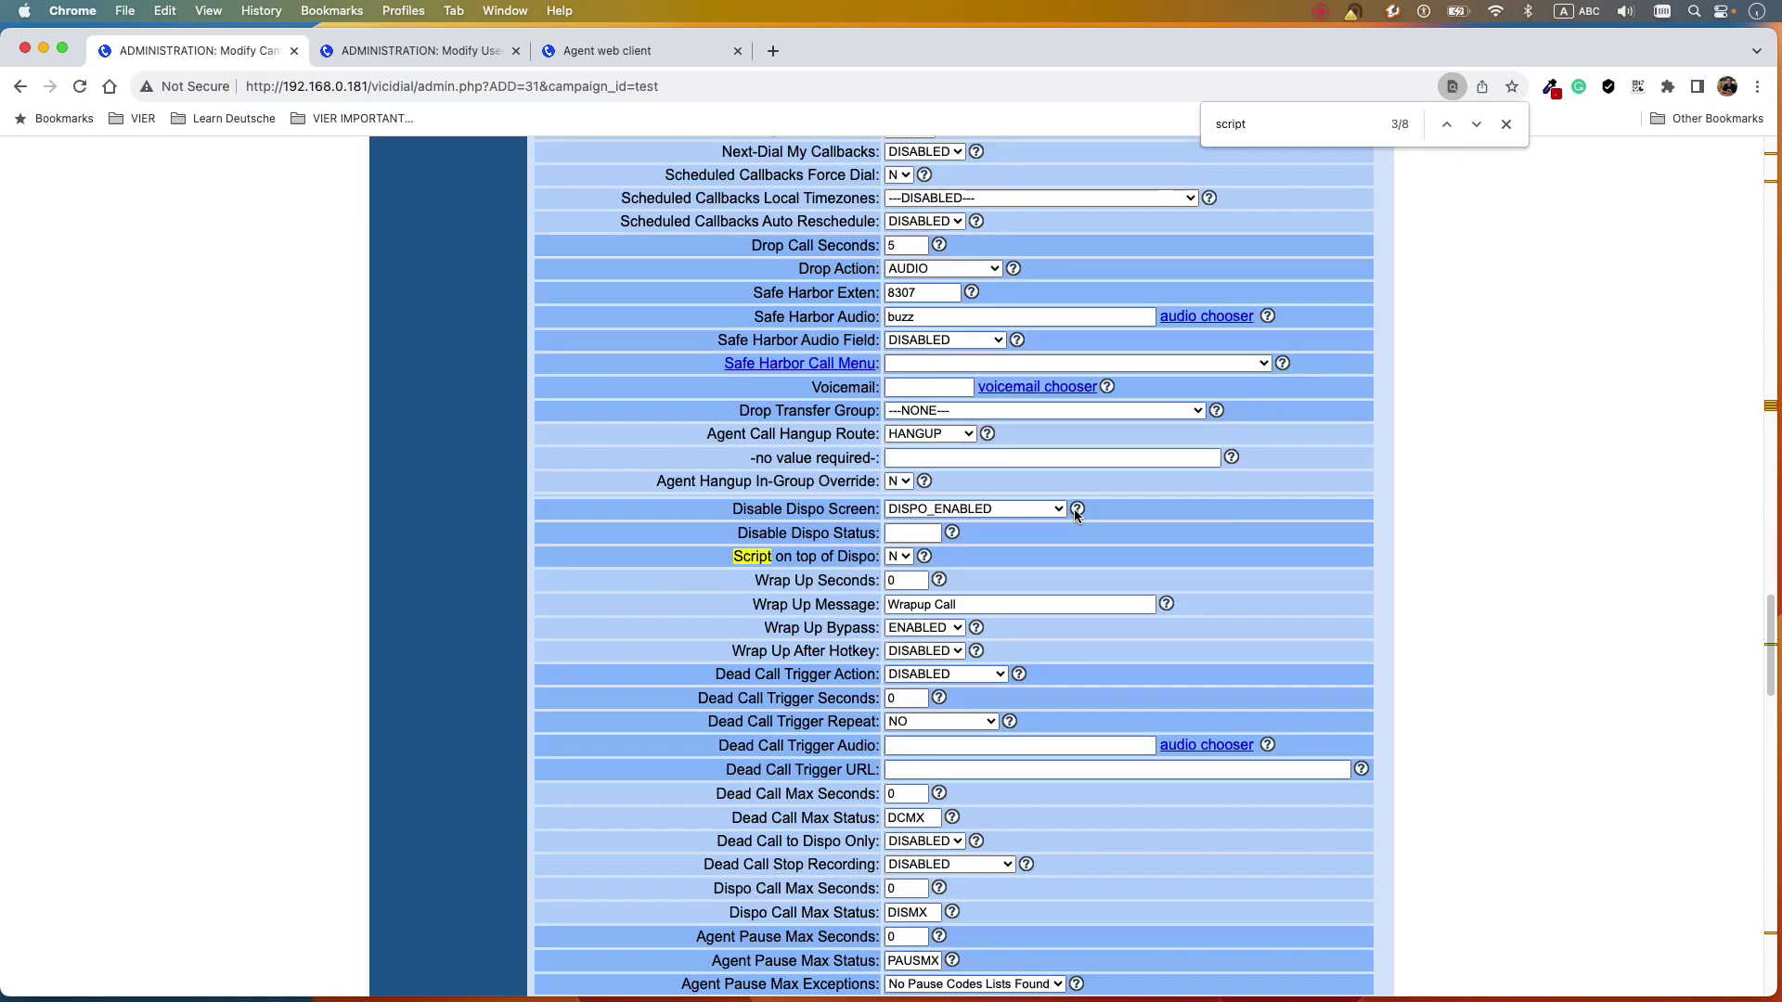
{"action": "scroll", "coordinate": [1066, 509], "scroll_direction": "down", "scroll_amount": 3}
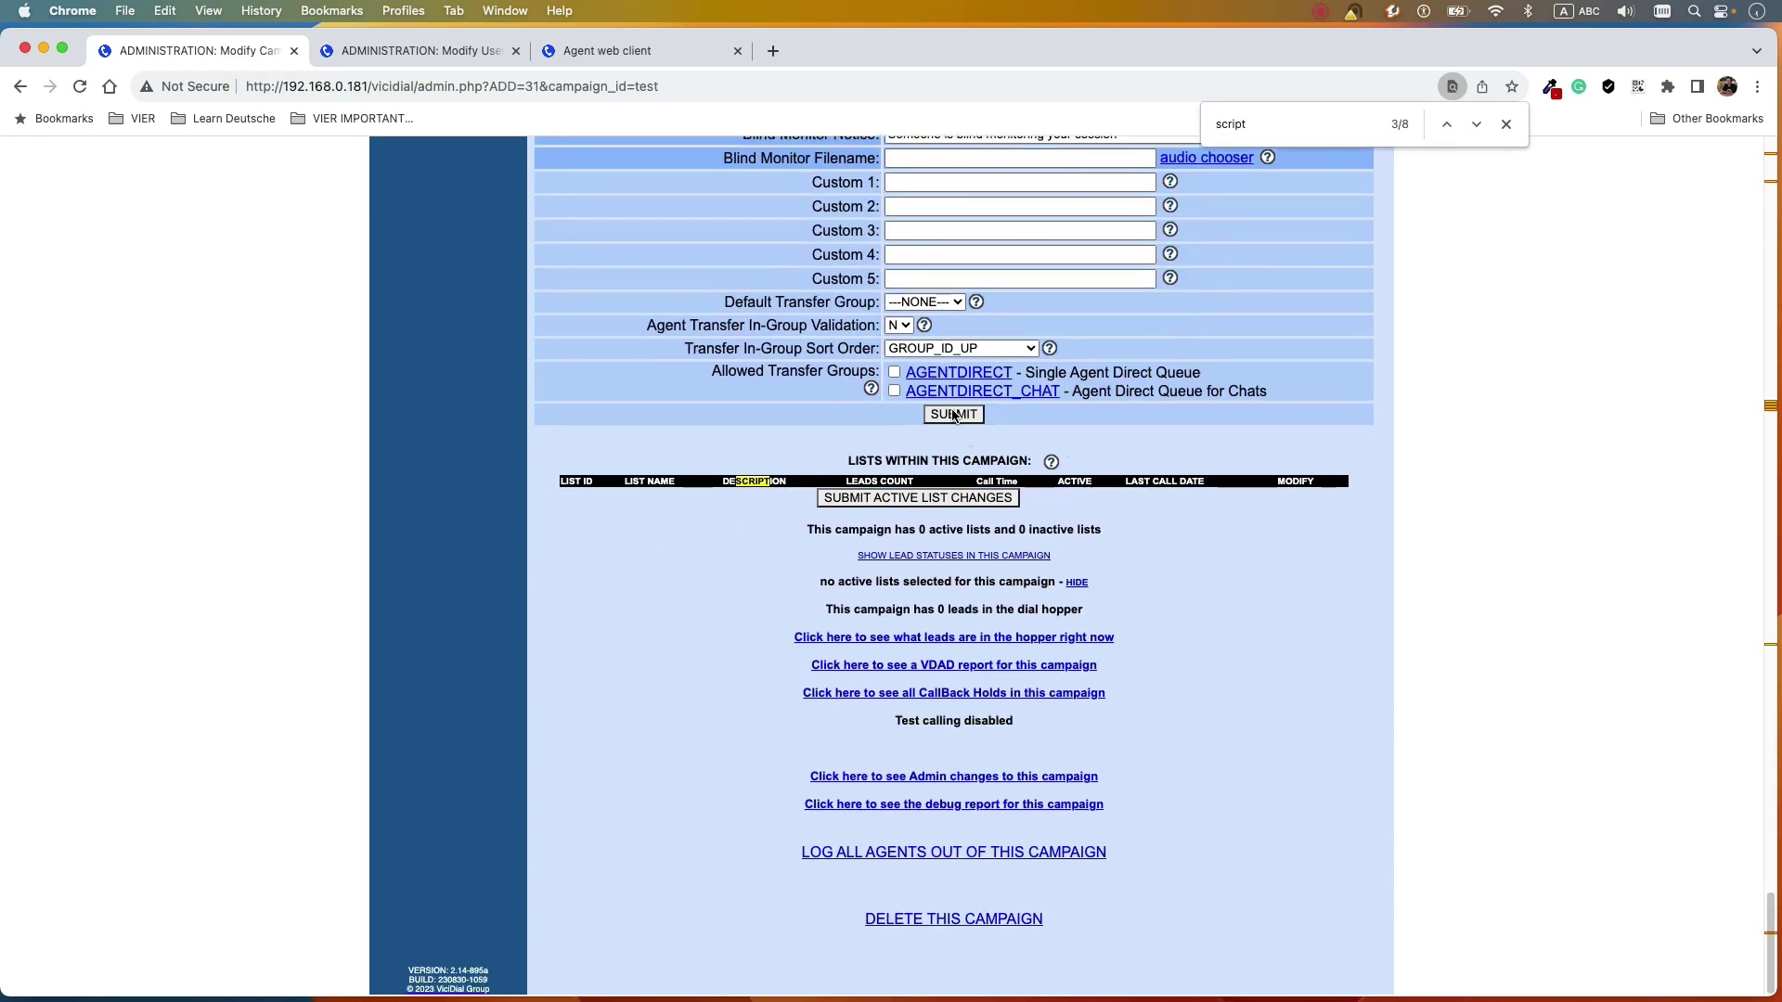
{"action": "left_click", "coordinate": [954, 409]}
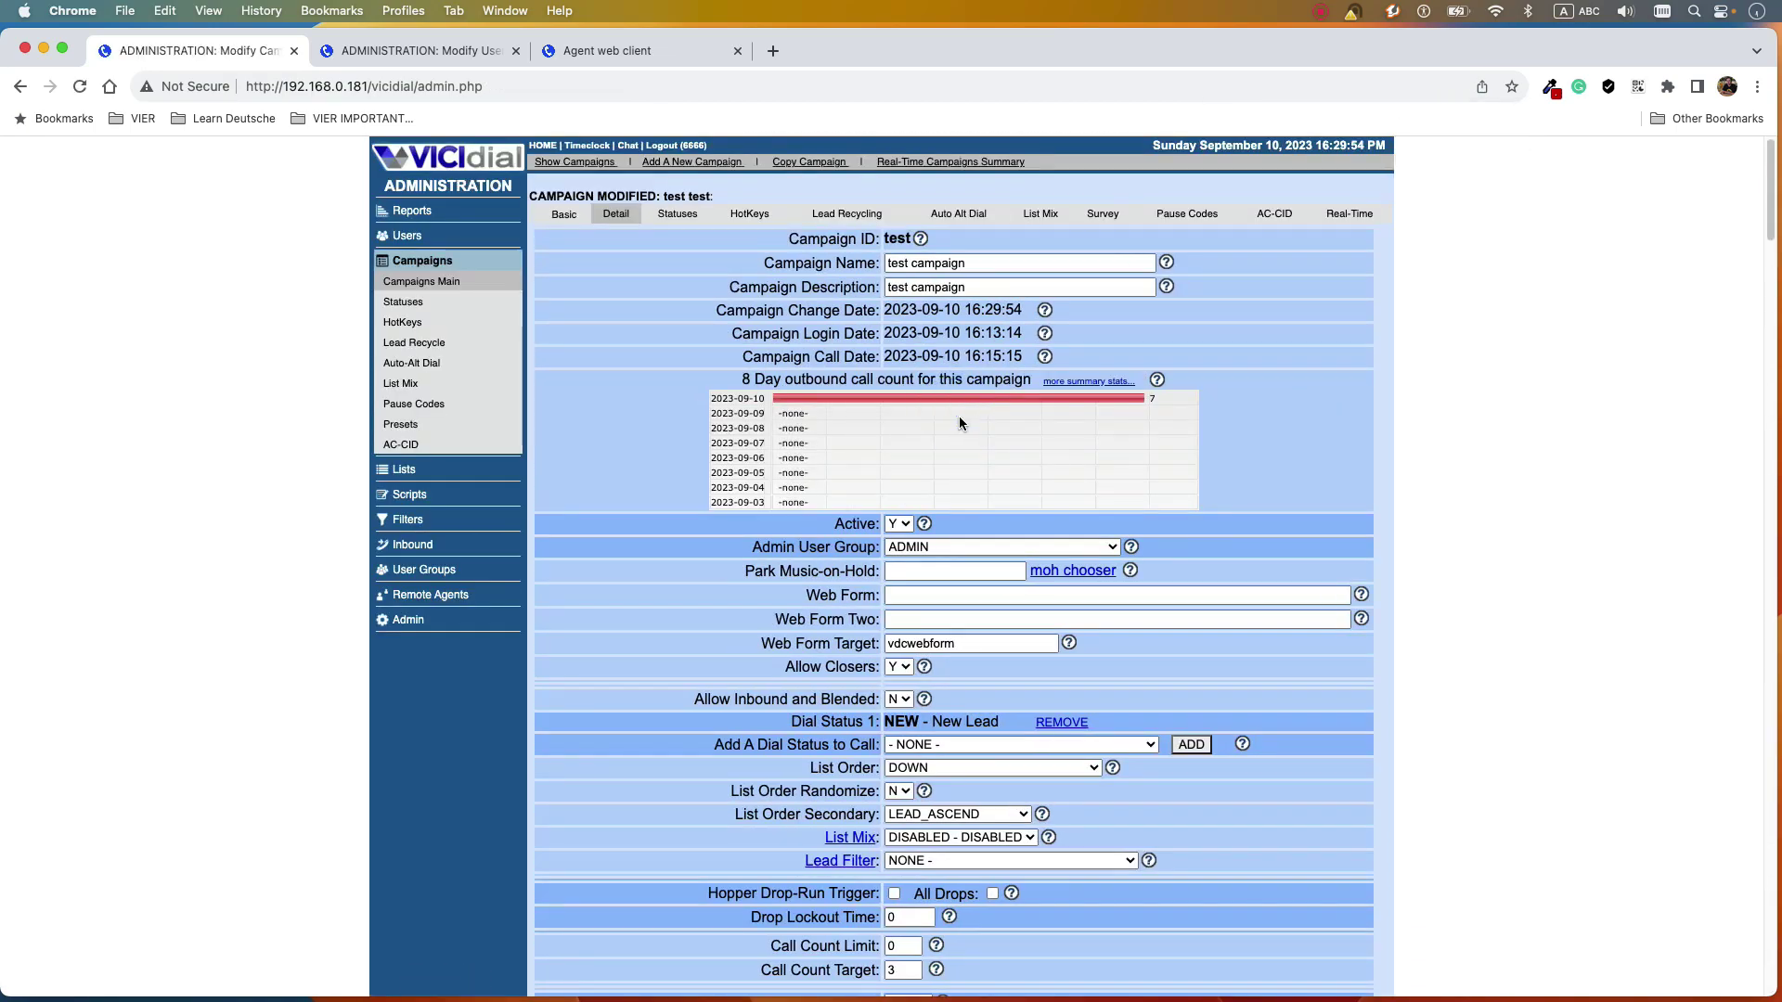
- Log out of the agent web client and log back in to the test campaign, dismissing the password warning
{"action": "left_click", "coordinate": [631, 50]}
{"action": "left_click", "coordinate": [1463, 143]}
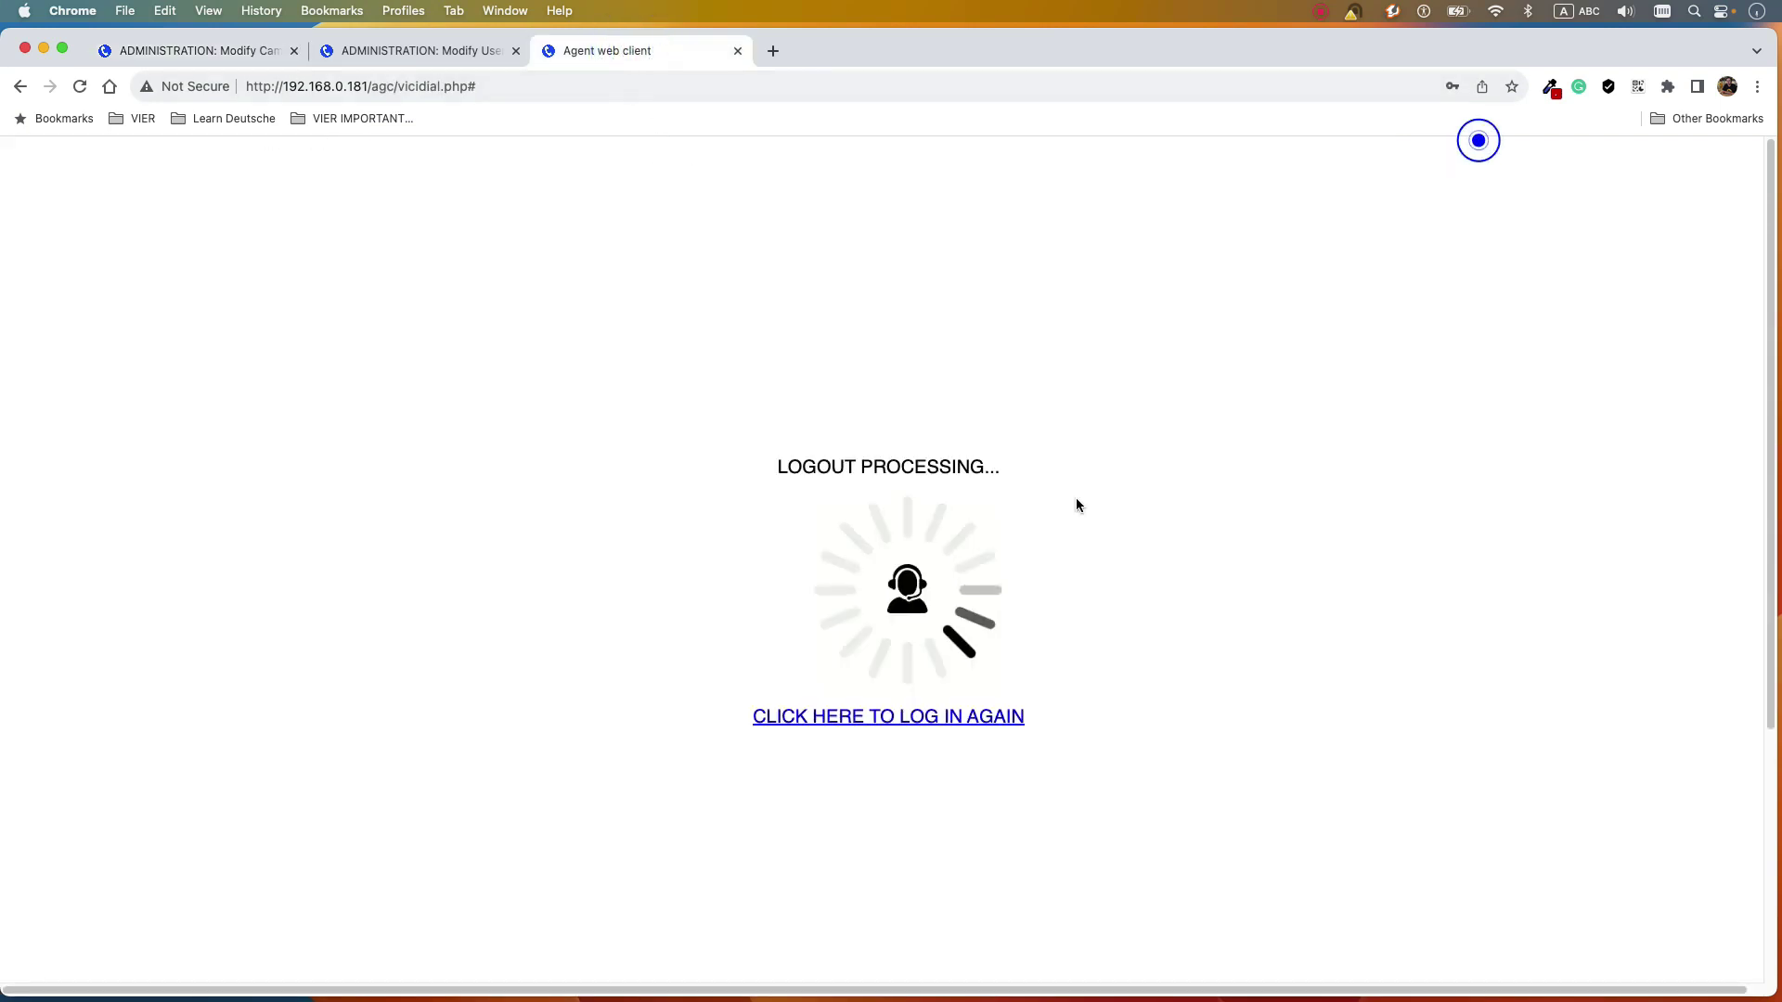
{"action": "left_click", "coordinate": [887, 716]}
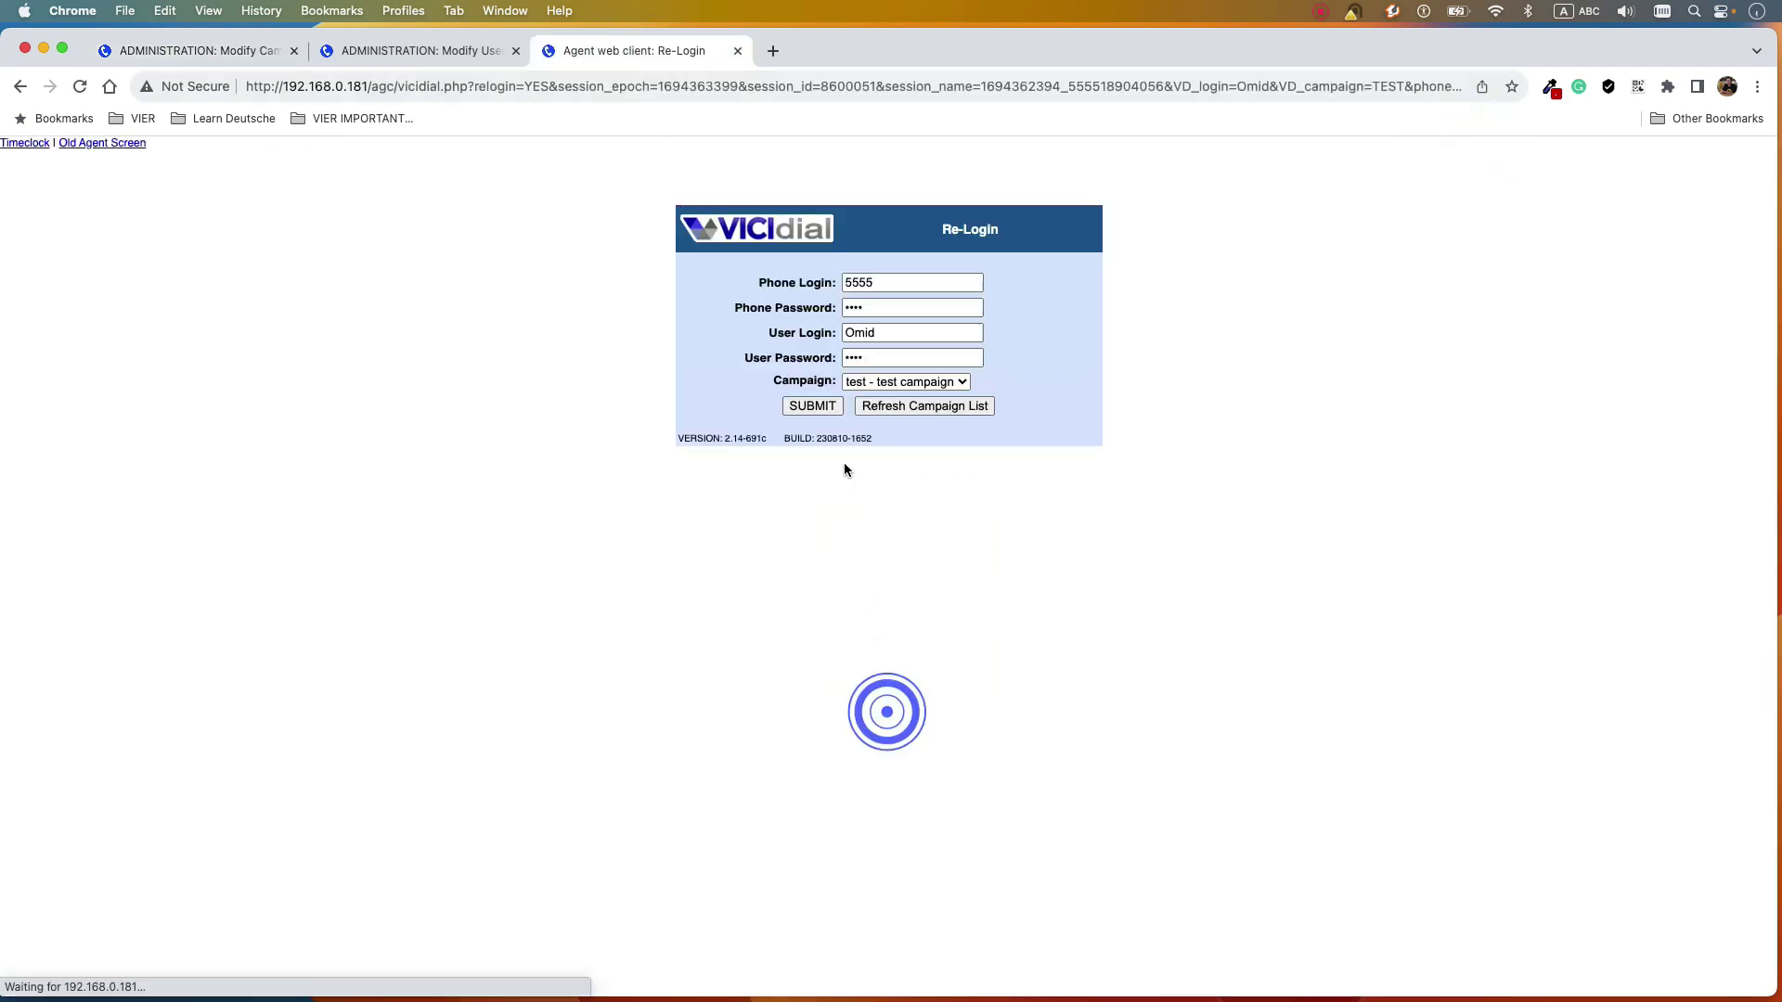
{"action": "left_click", "coordinate": [891, 388]}
{"action": "left_click", "coordinate": [921, 377]}
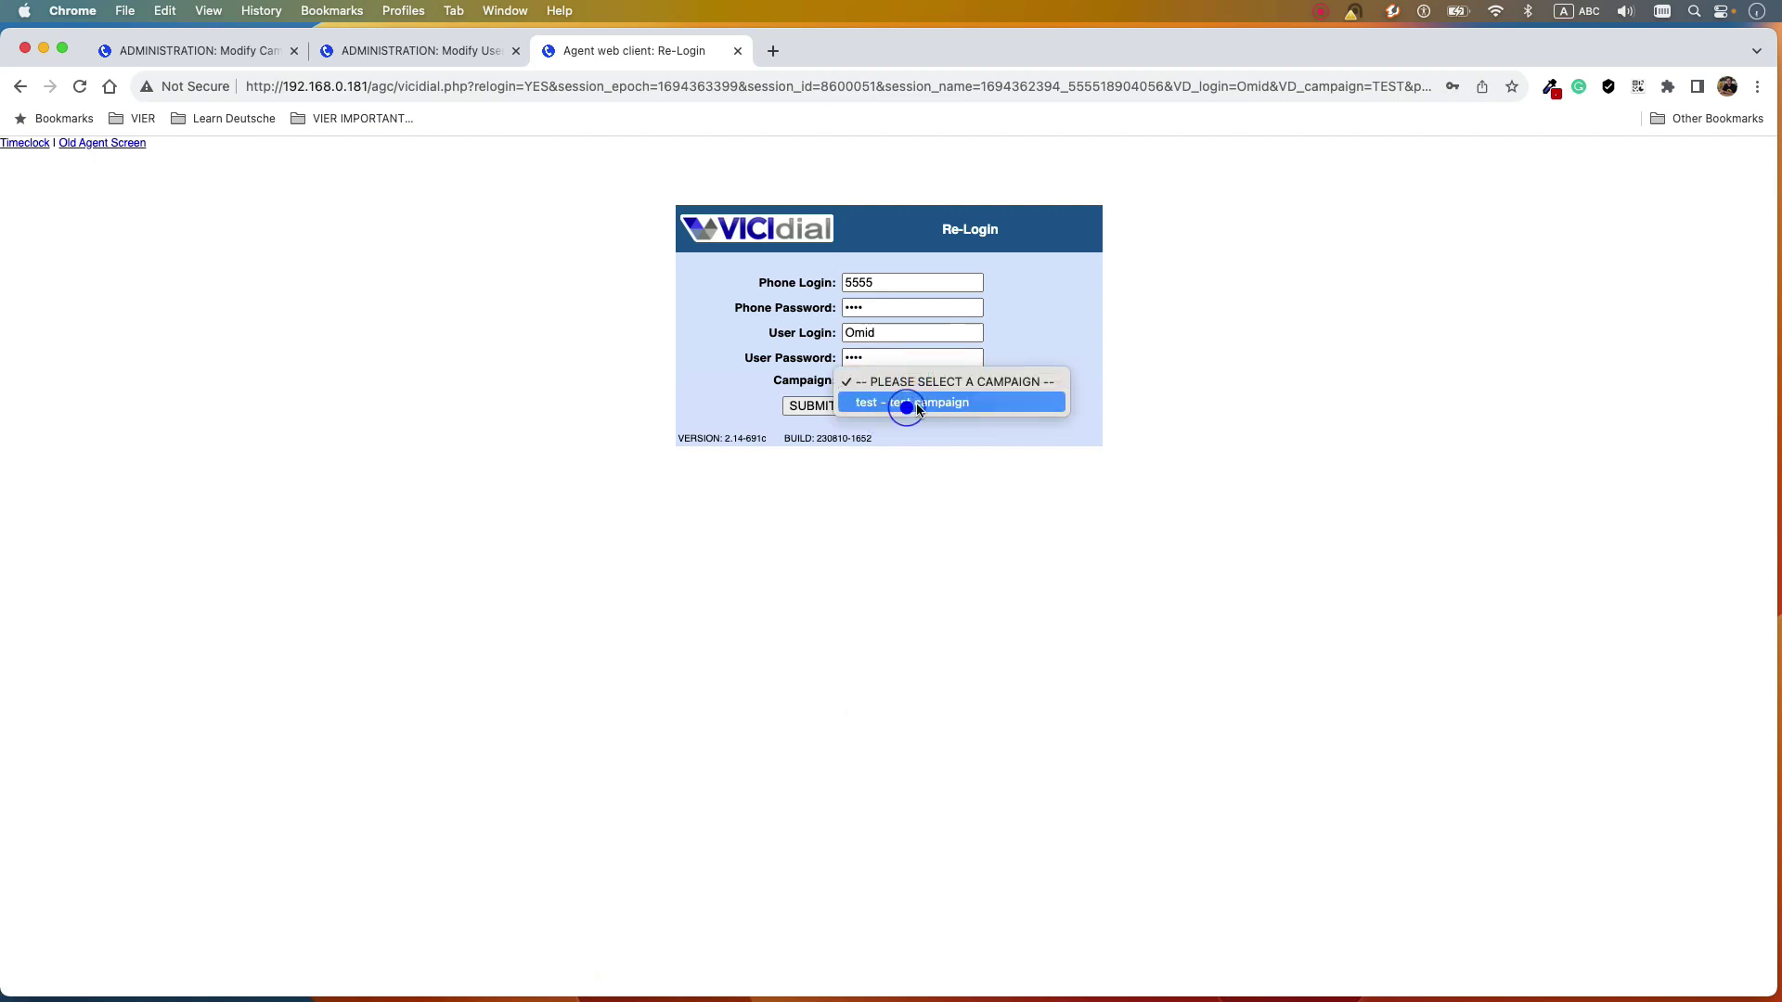
{"action": "left_click", "coordinate": [914, 405]}
{"action": "left_click", "coordinate": [809, 407]}
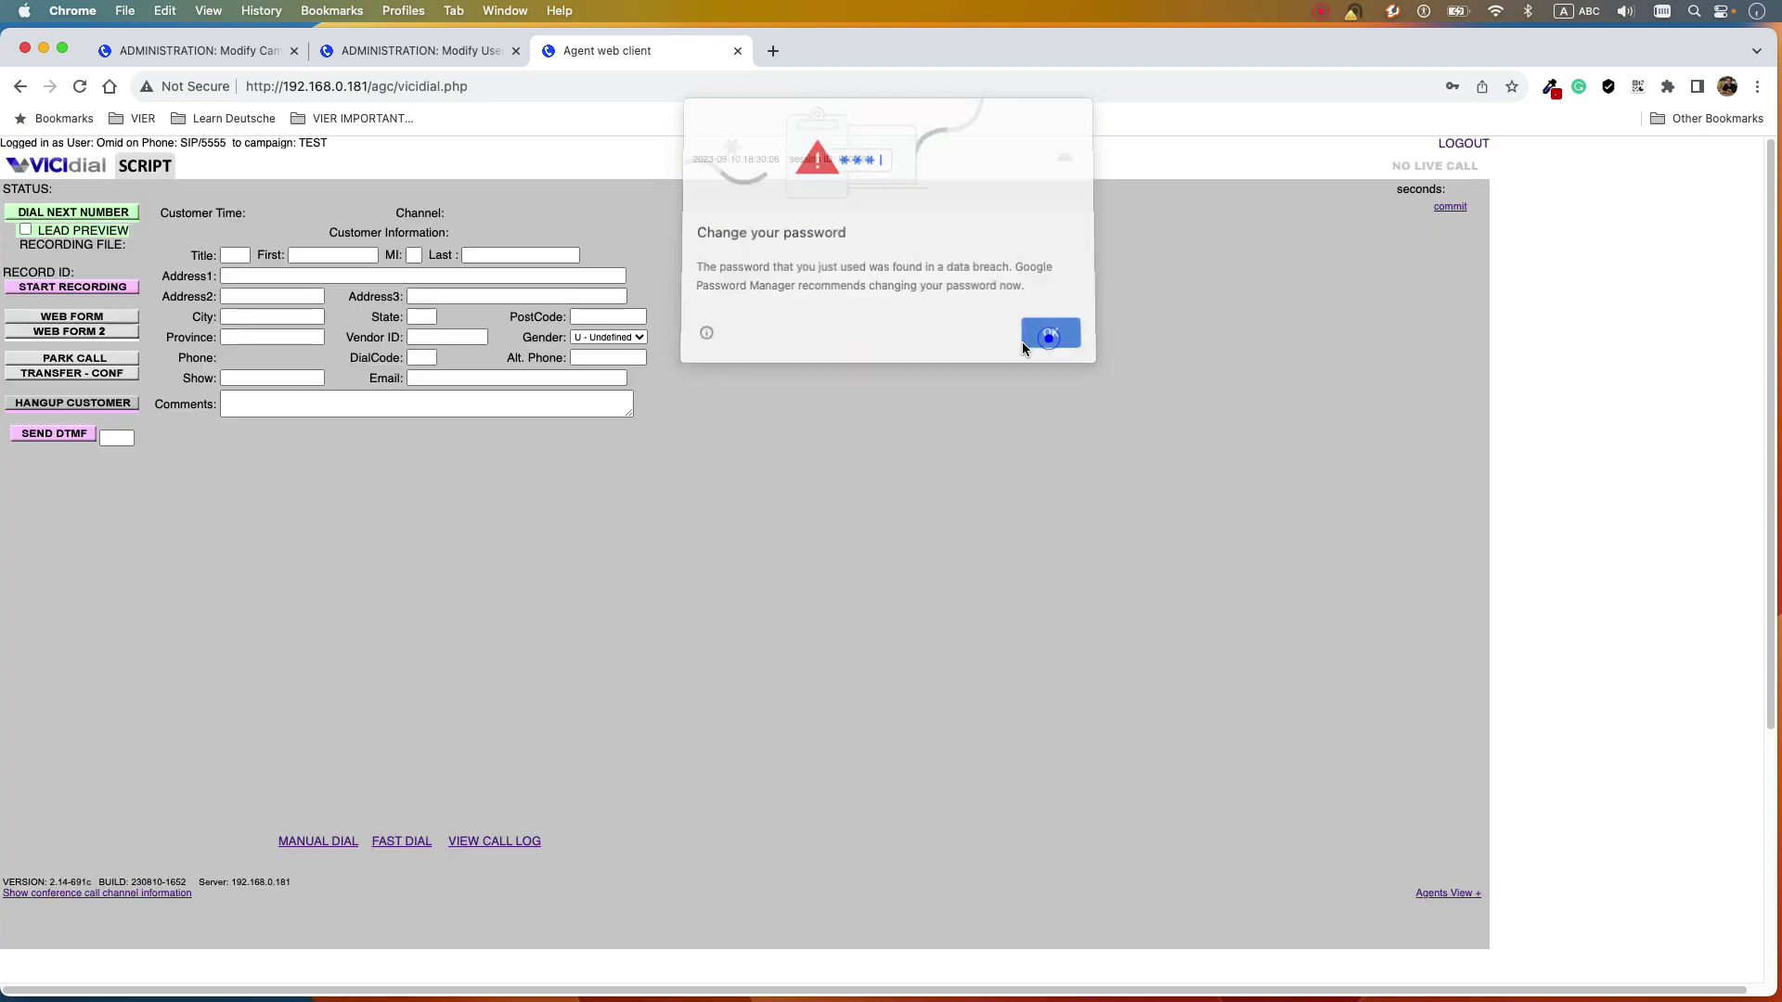
{"action": "left_click", "coordinate": [1046, 334]}
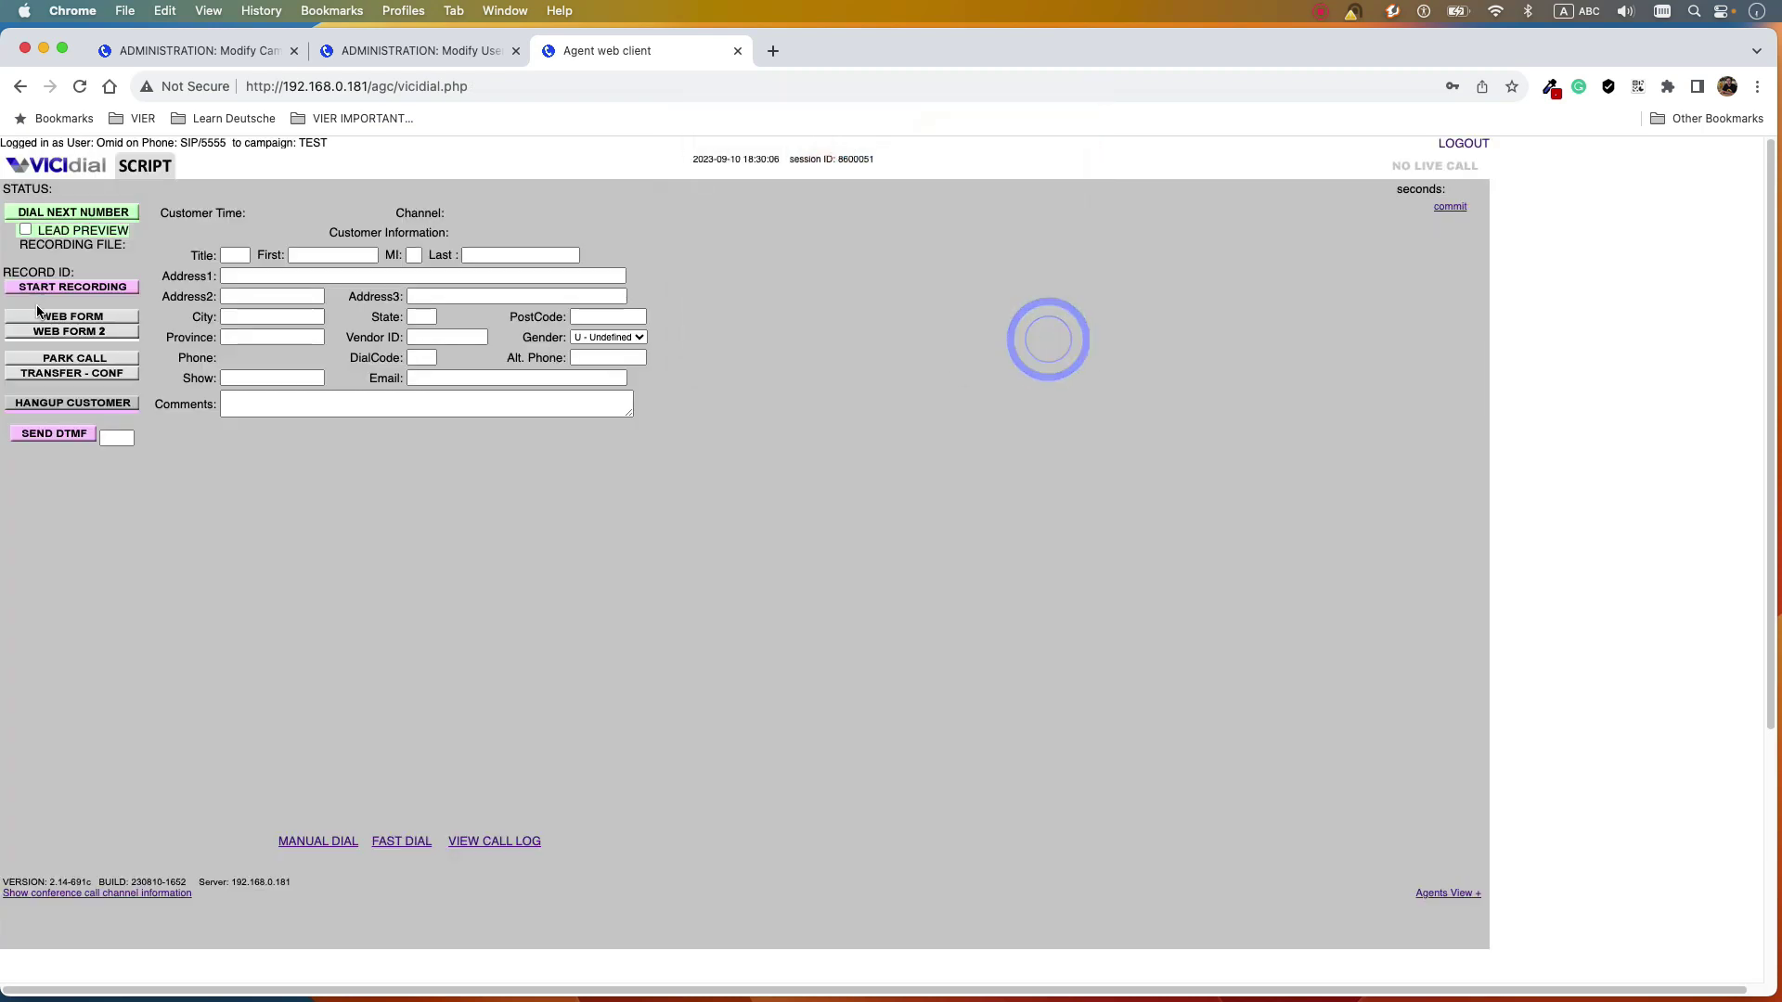
- Check the agent's script view, answer the incoming session call in Zoiper5 and return to the agent web client
{"action": "left_click", "coordinate": [153, 179]}
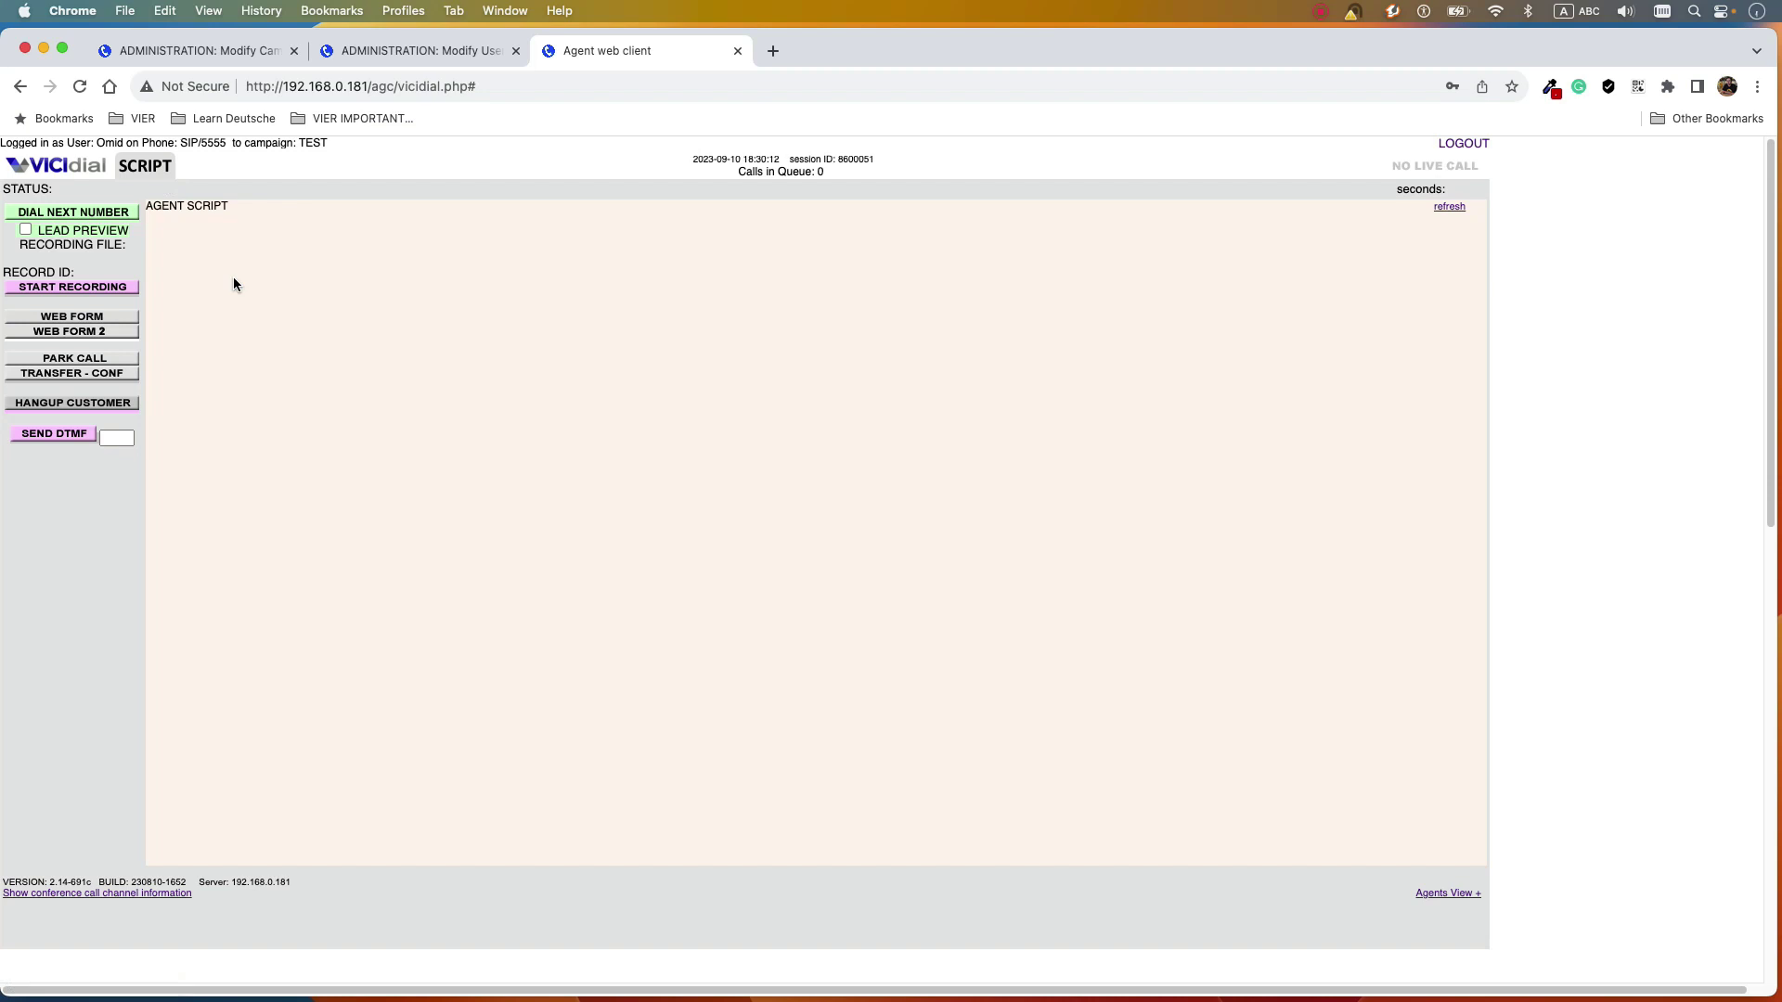
{"action": "left_click", "coordinate": [61, 176]}
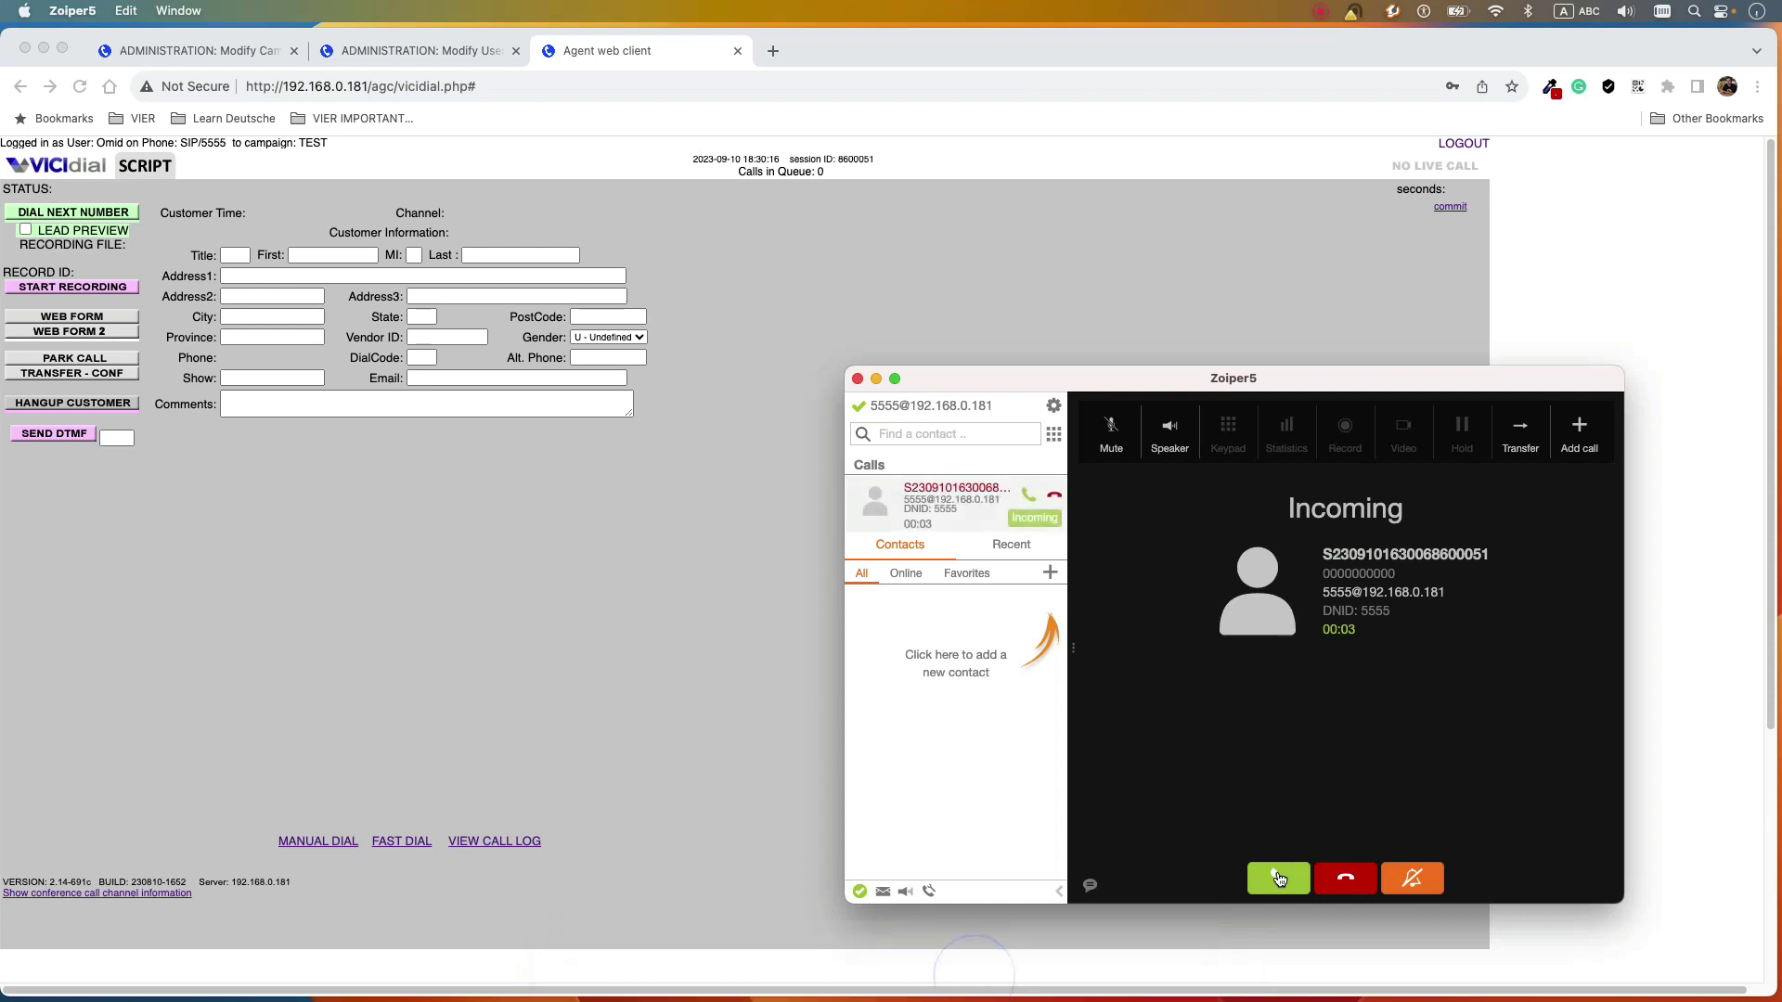
{"action": "left_click", "coordinate": [1277, 876]}
{"action": "left_click", "coordinate": [329, 570]}
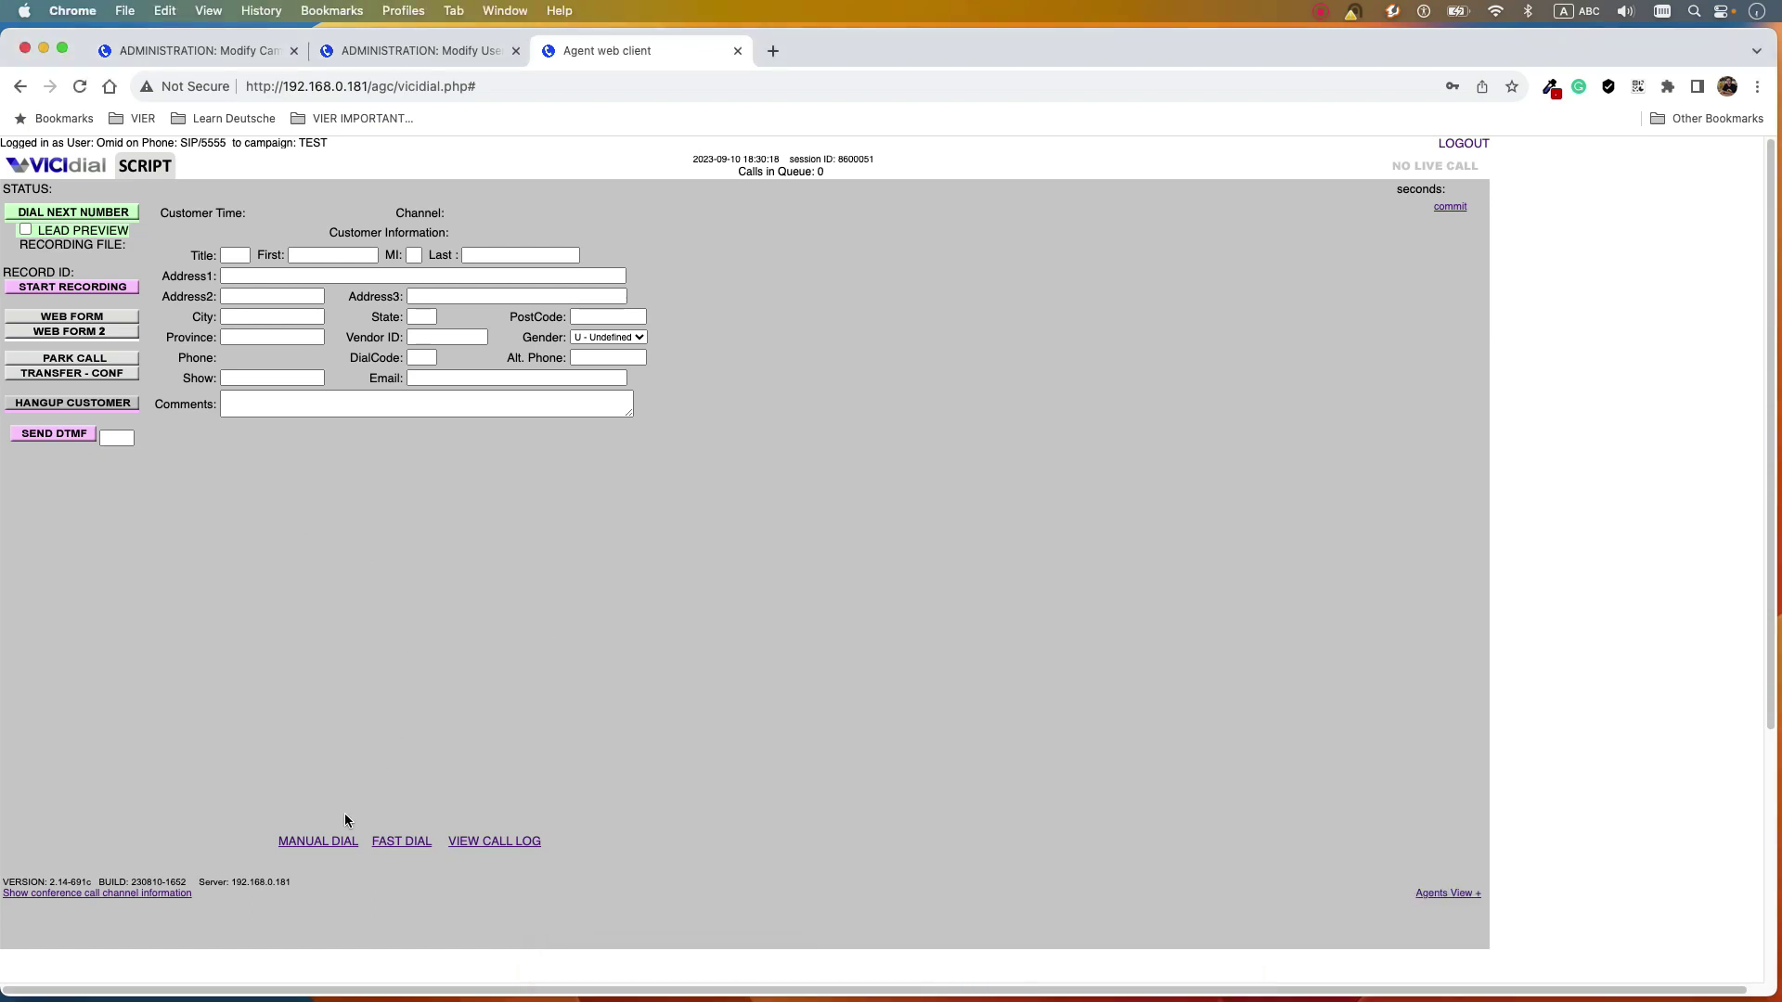
- Redial the most recent call from the agent call log as a manual dial lead
{"action": "left_click", "coordinate": [520, 842]}
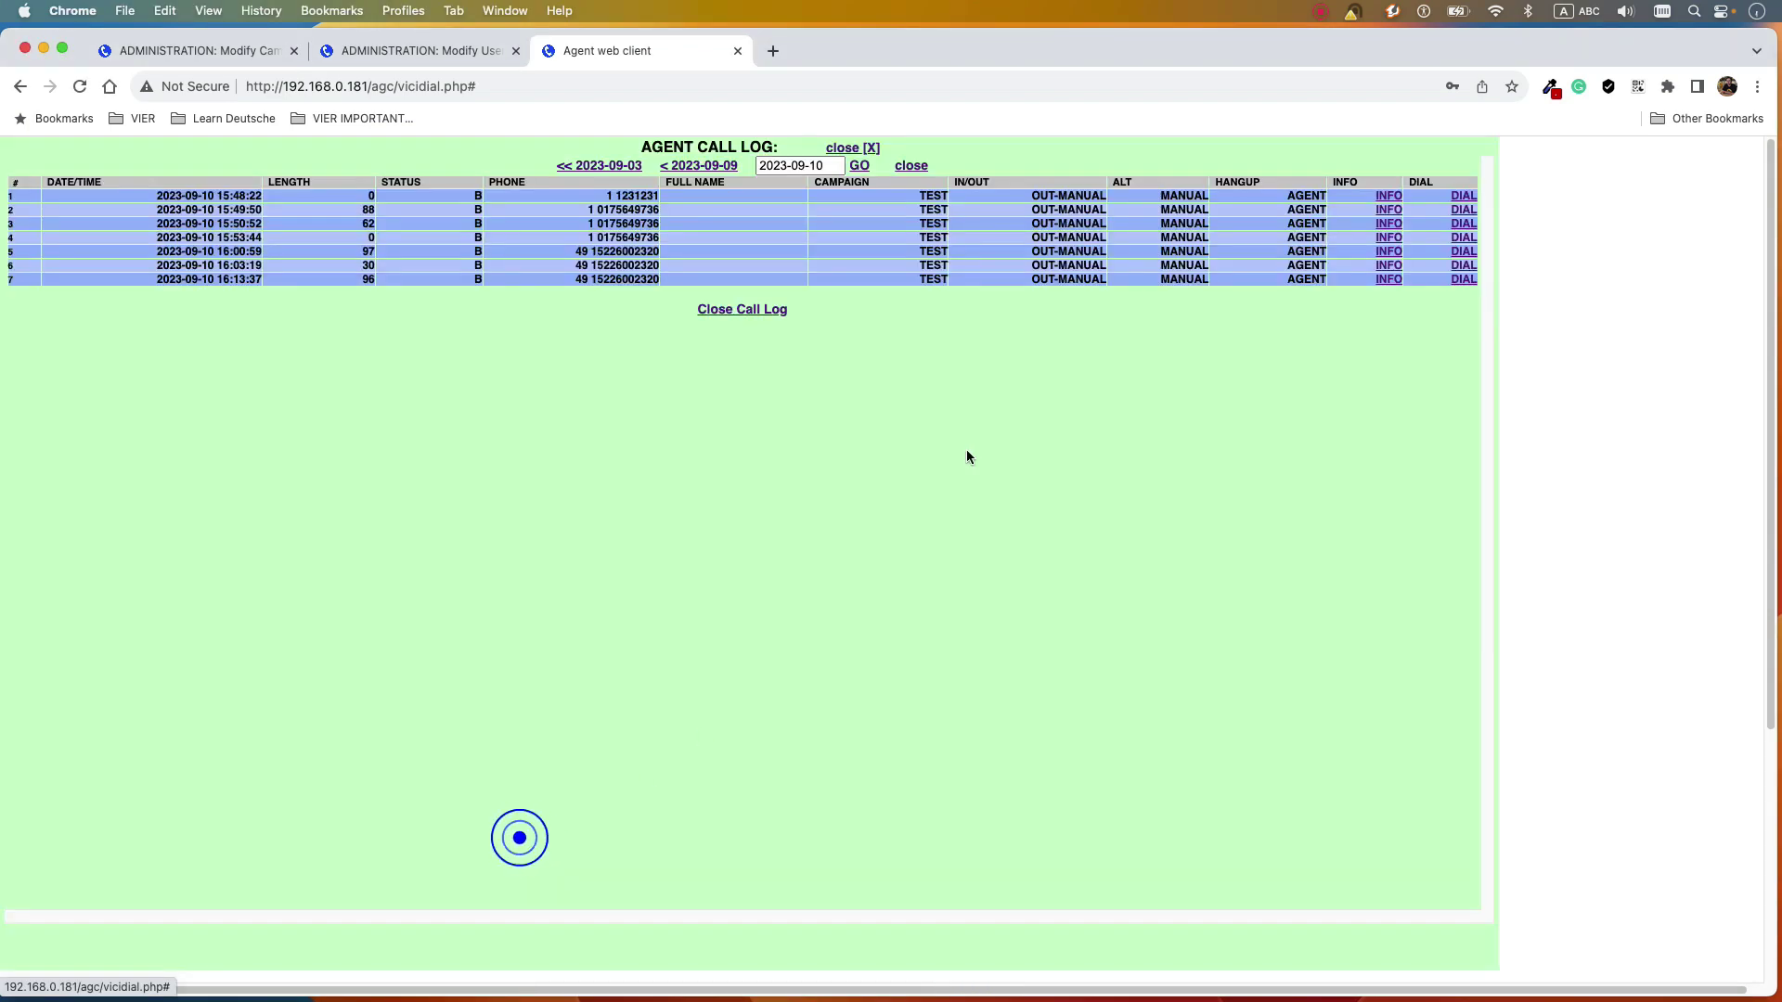
{"action": "left_click", "coordinate": [1457, 280]}
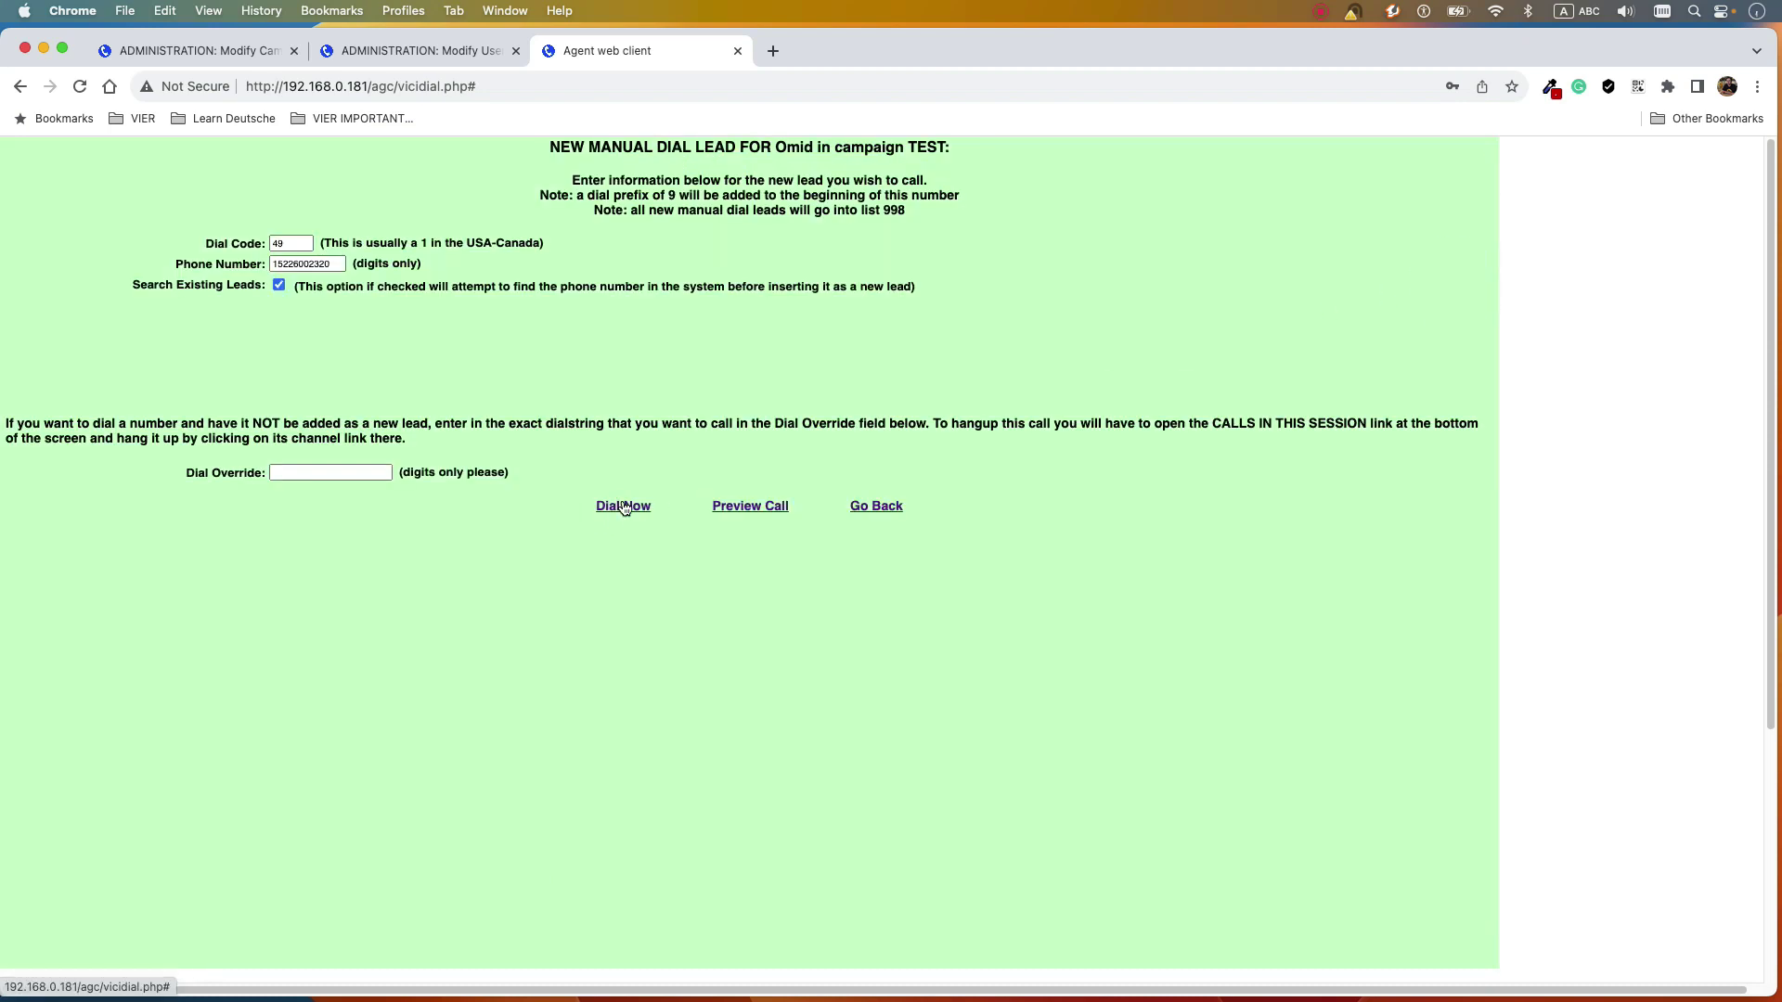
{"action": "left_click", "coordinate": [619, 502]}
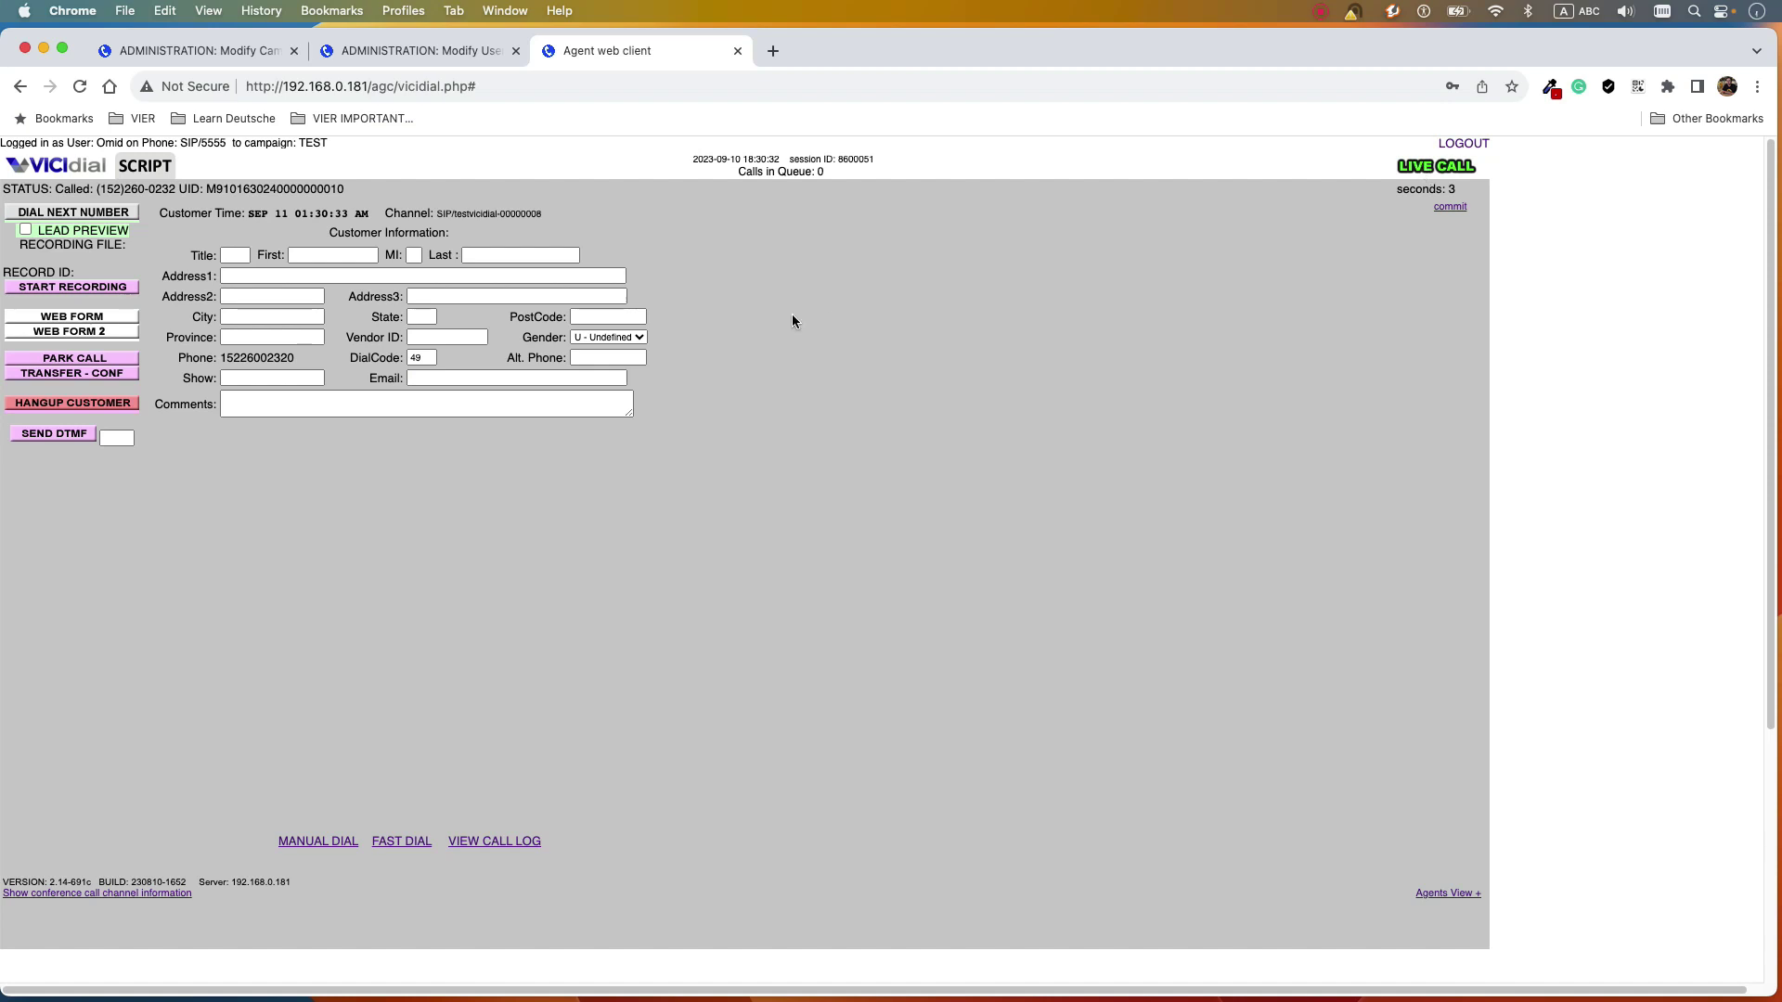
- Open the campaign script during the live call, play the Hello sound under openings and stop the audio
{"action": "left_click", "coordinate": [148, 167]}
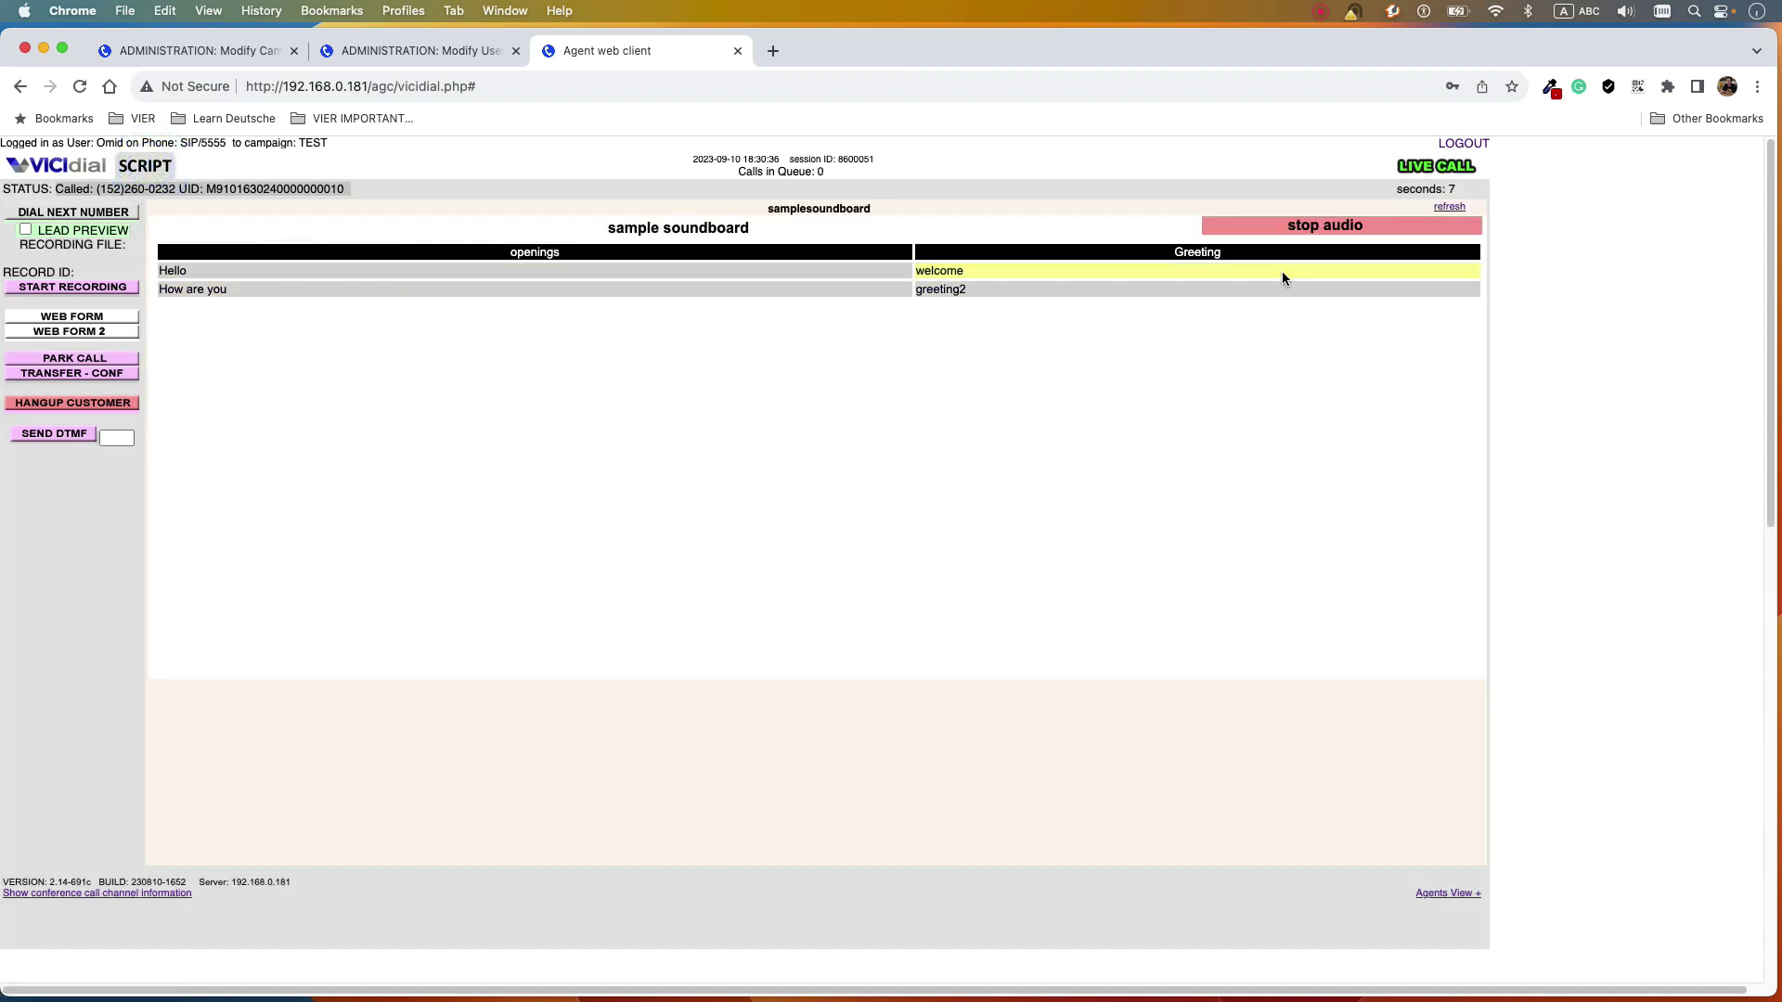
{"action": "left_click", "coordinate": [646, 272]}
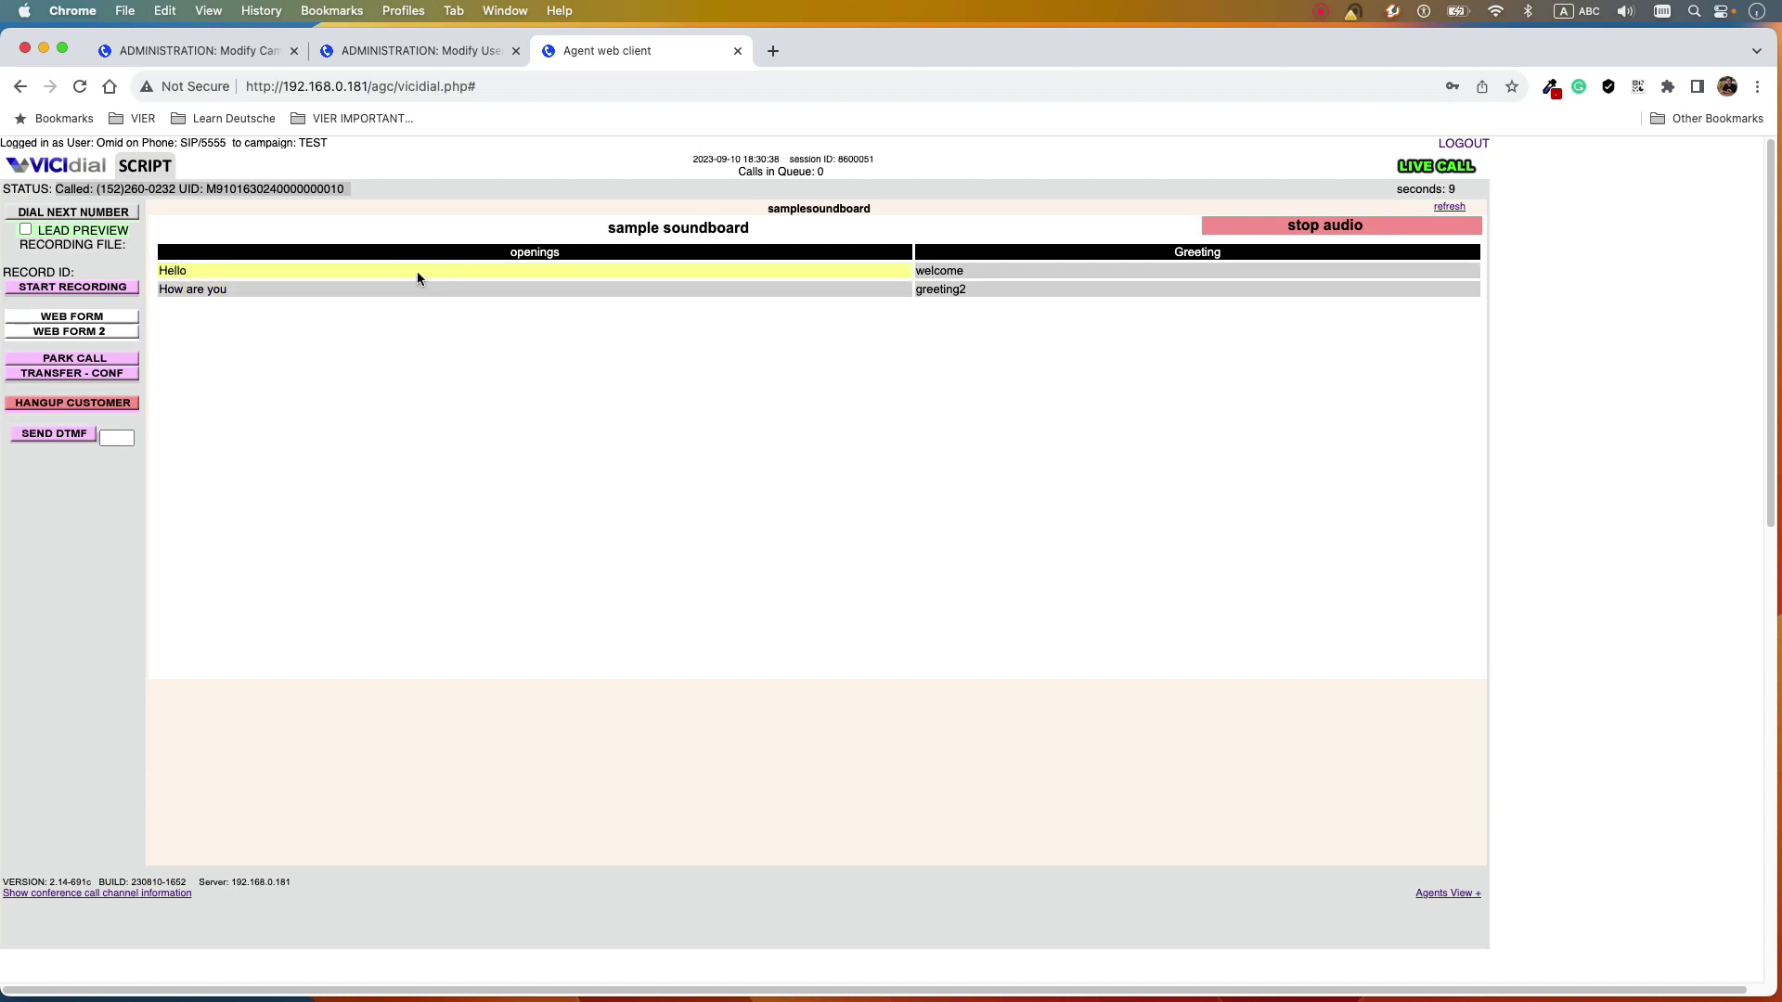
{"action": "left_click", "coordinate": [482, 275]}
{"action": "left_click", "coordinate": [399, 275]}
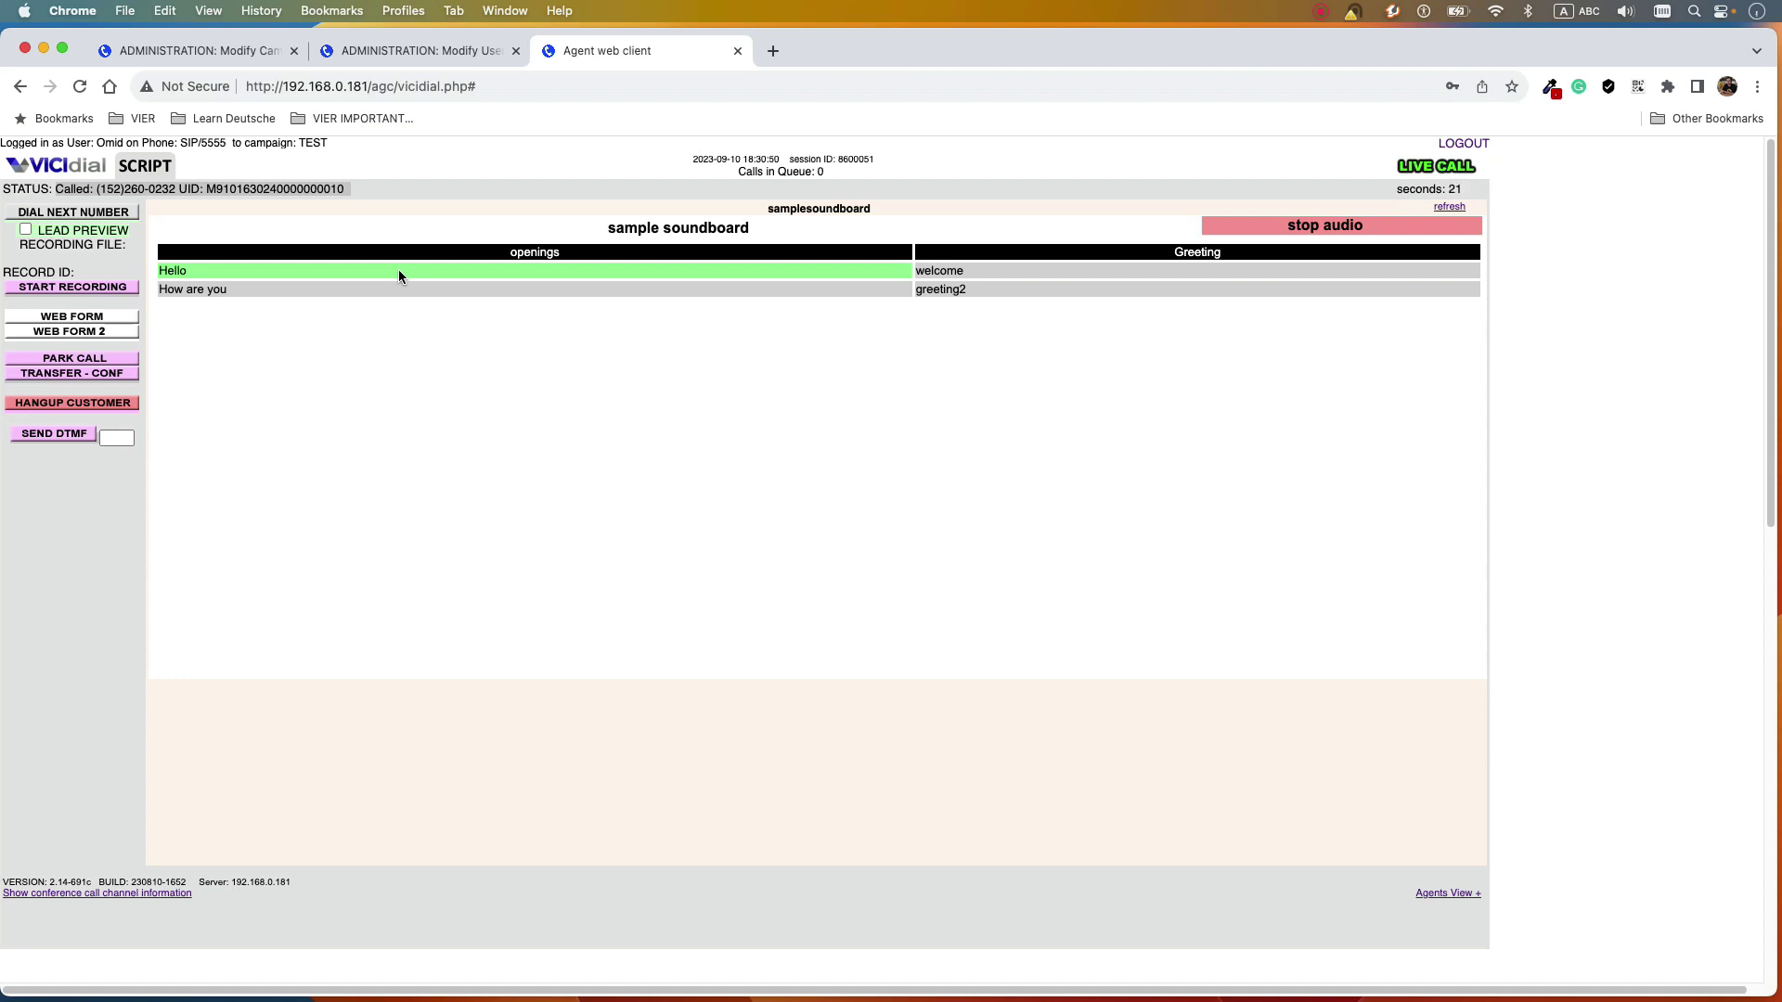
{"action": "left_click", "coordinate": [1299, 226]}
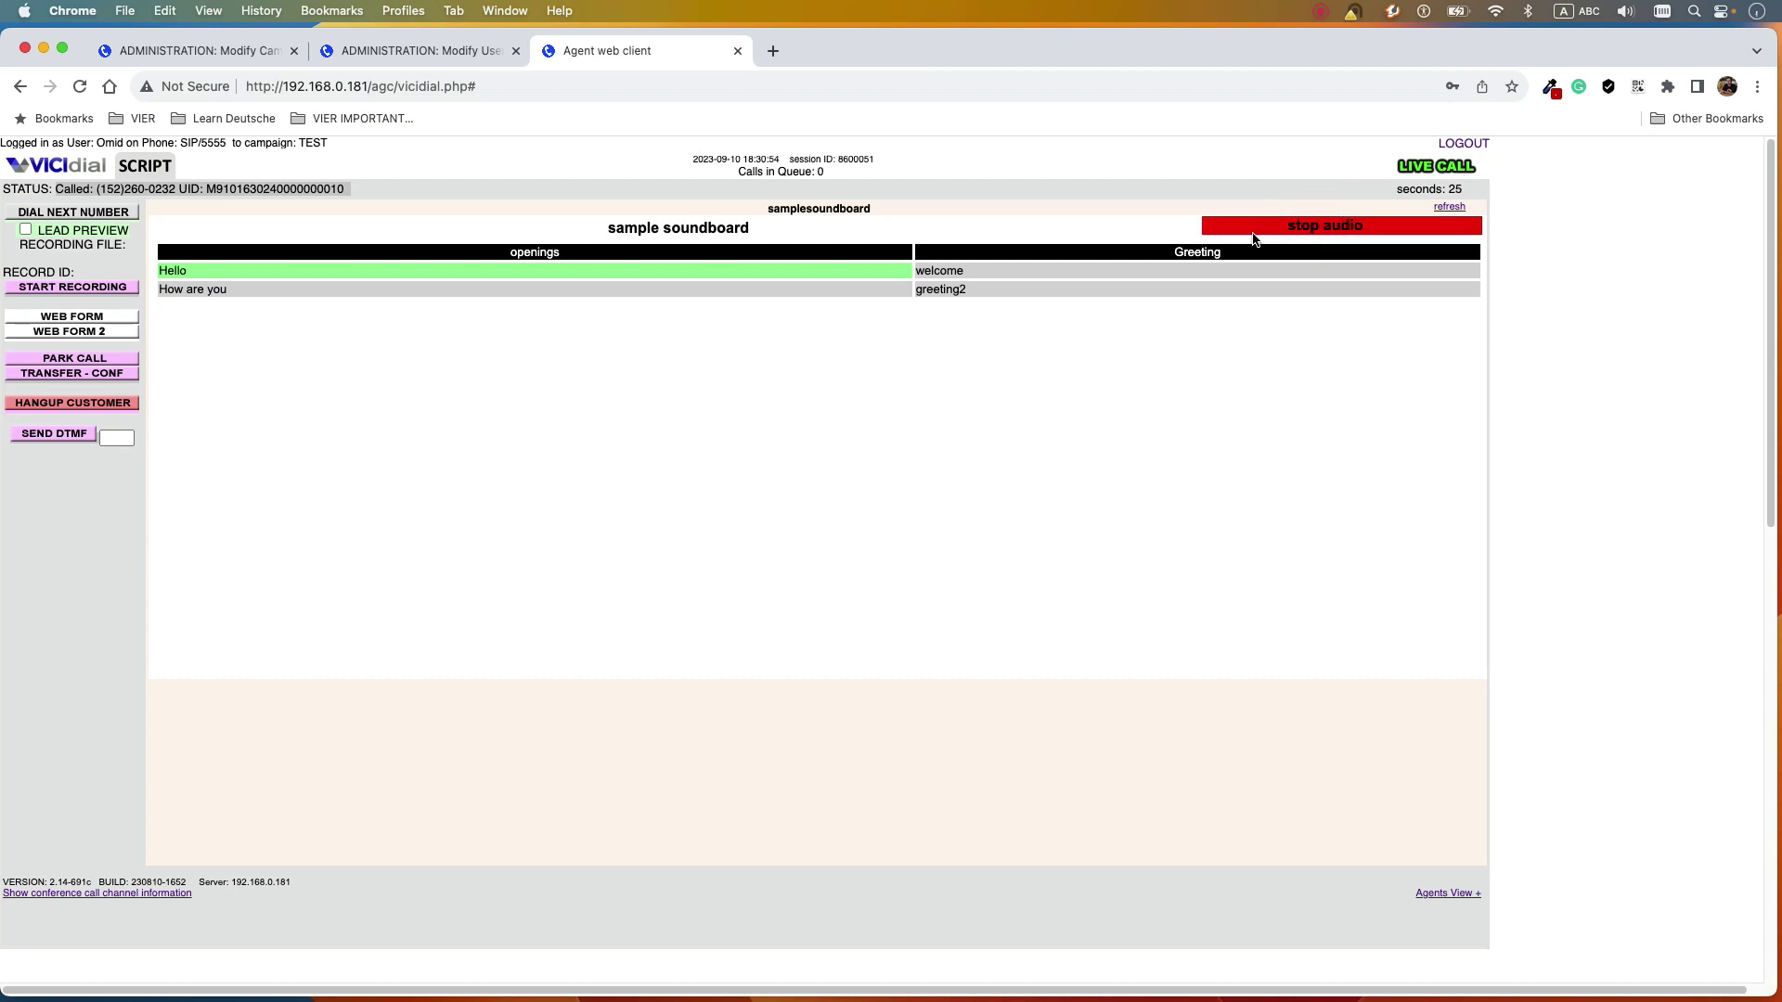